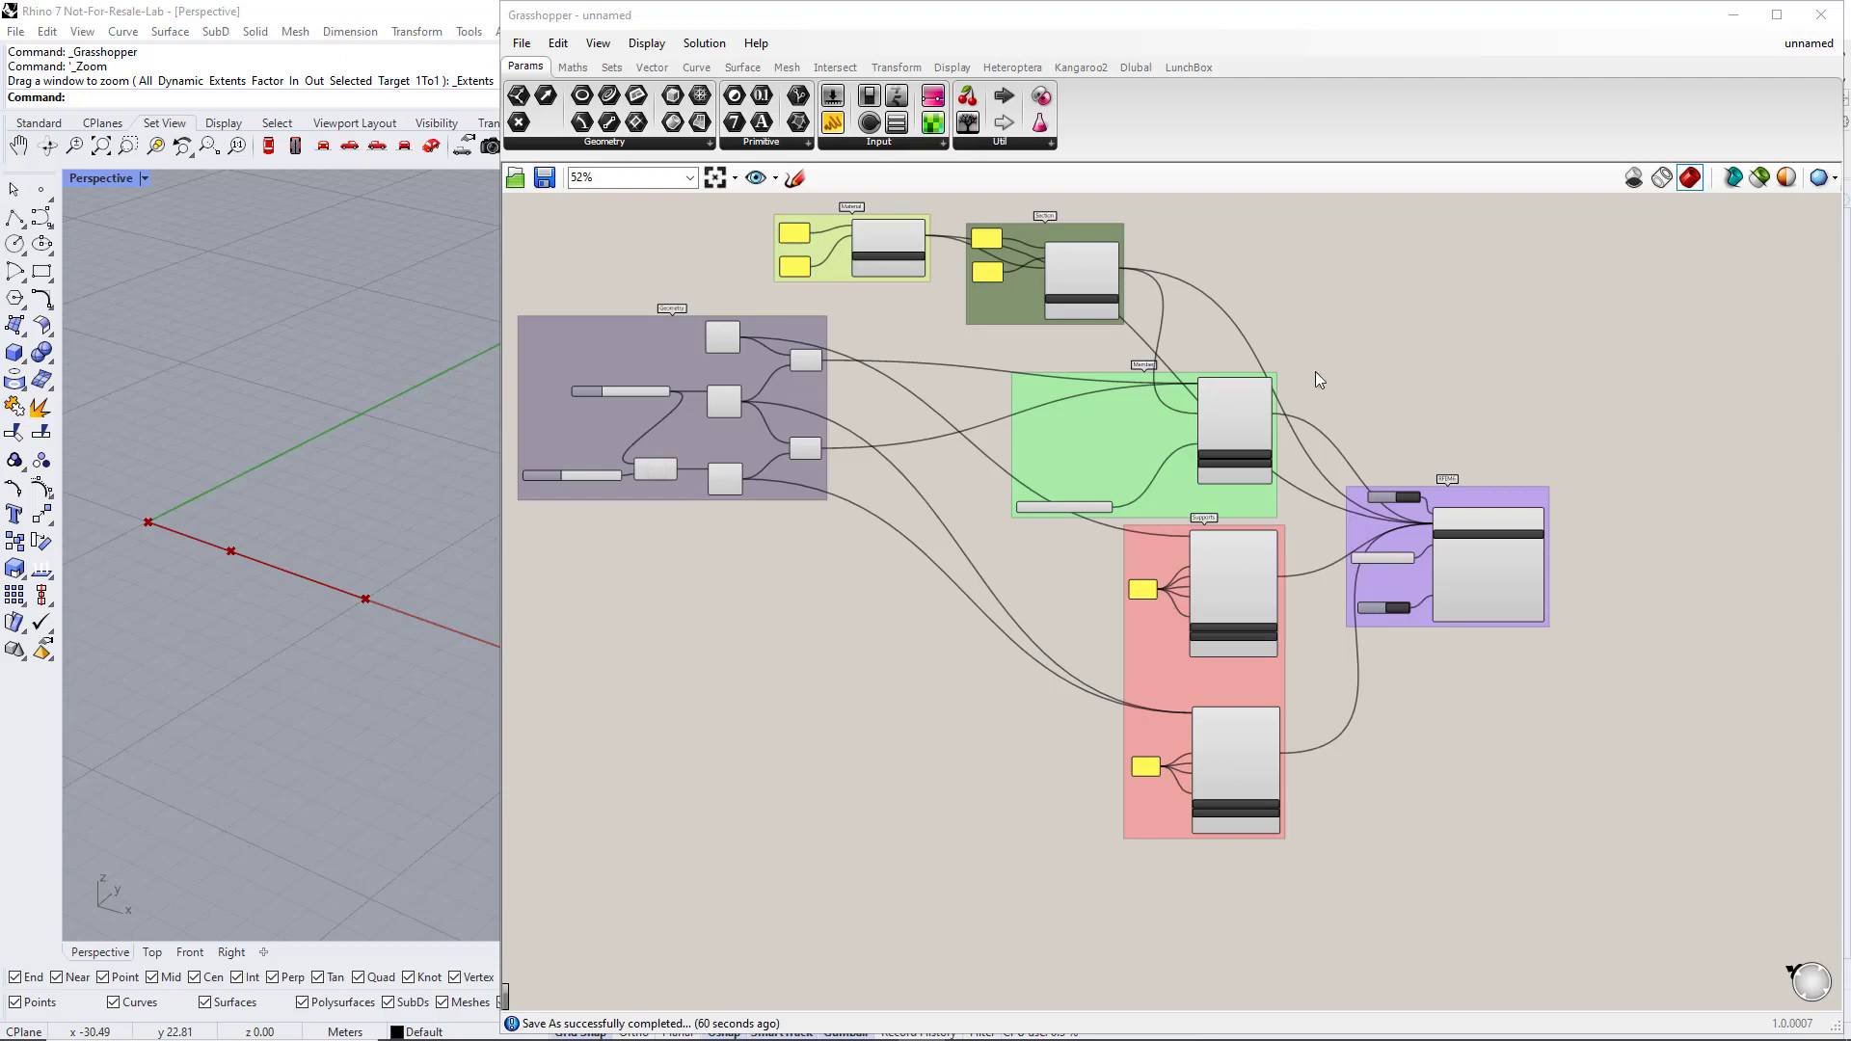
- Place a Dlubal Static Analysis Settings component in the empty canvas area below the existing groups
left_click(1147, 67)
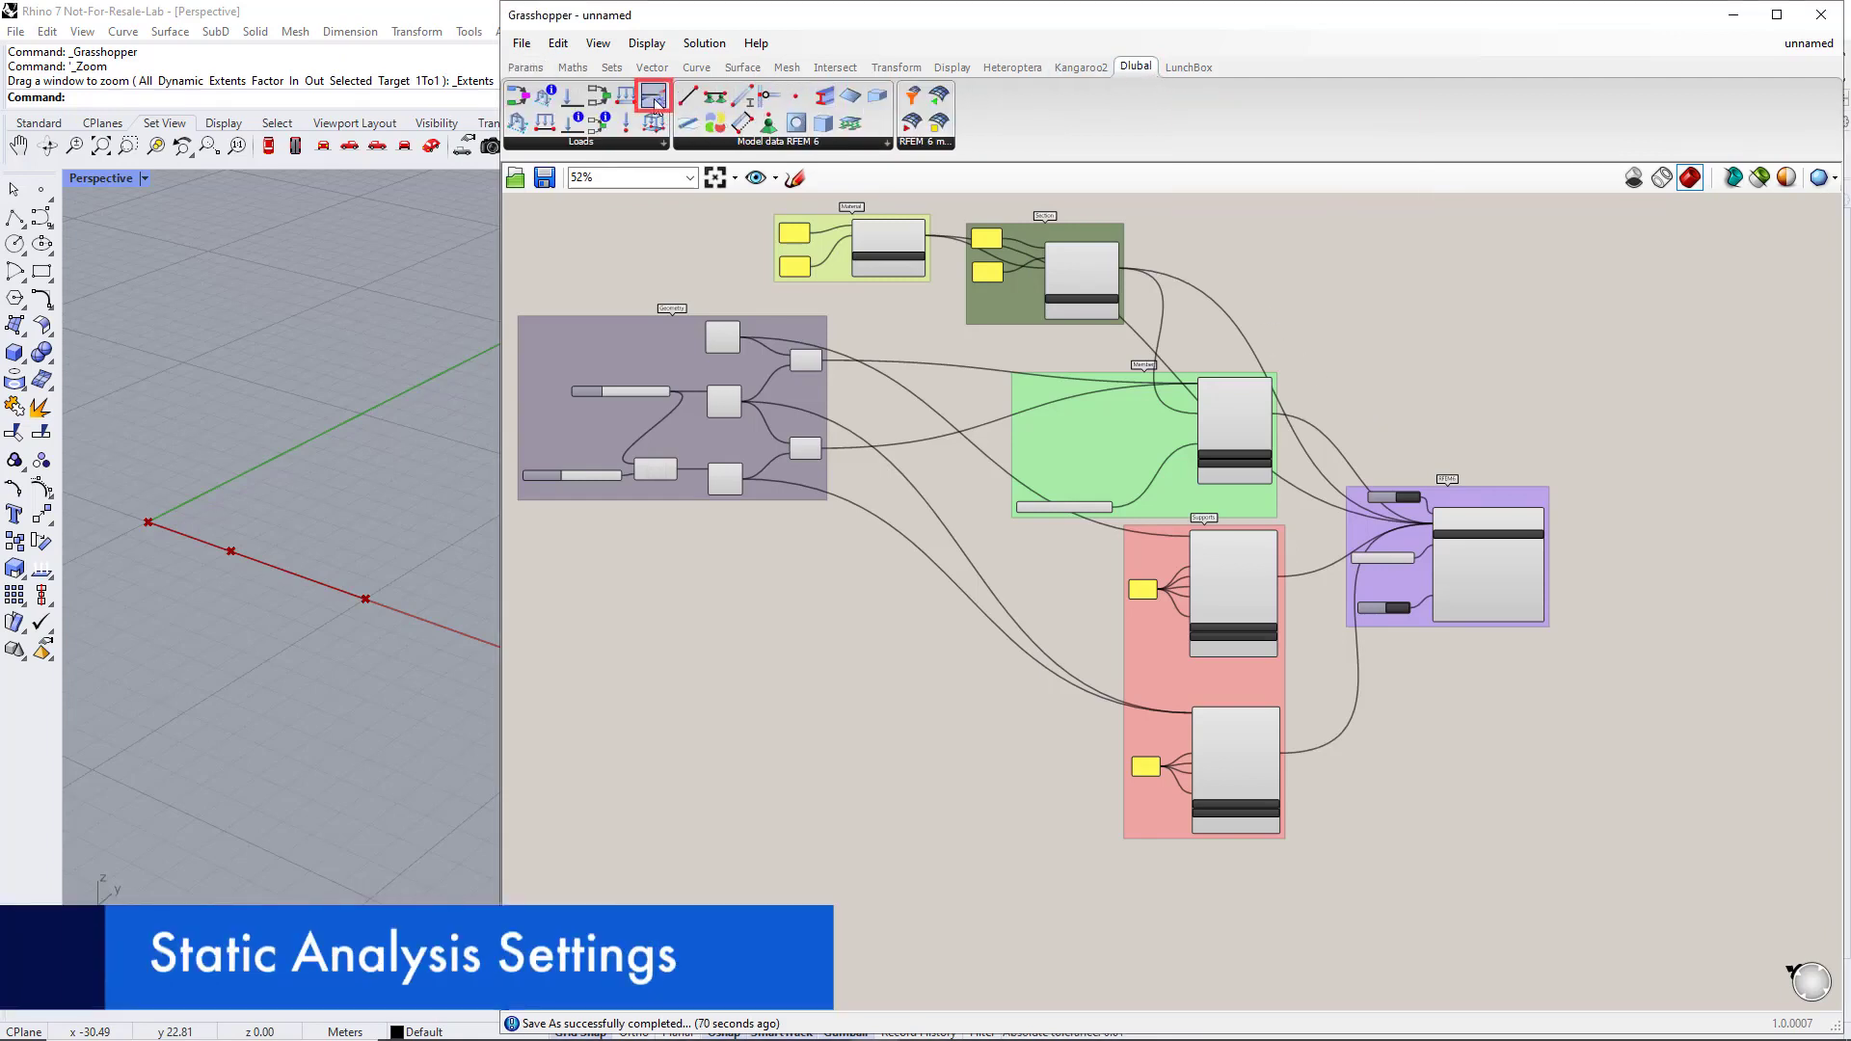
left_click_drag(655, 103, 992, 920)
right_click_drag(1036, 962, 1060, 661)
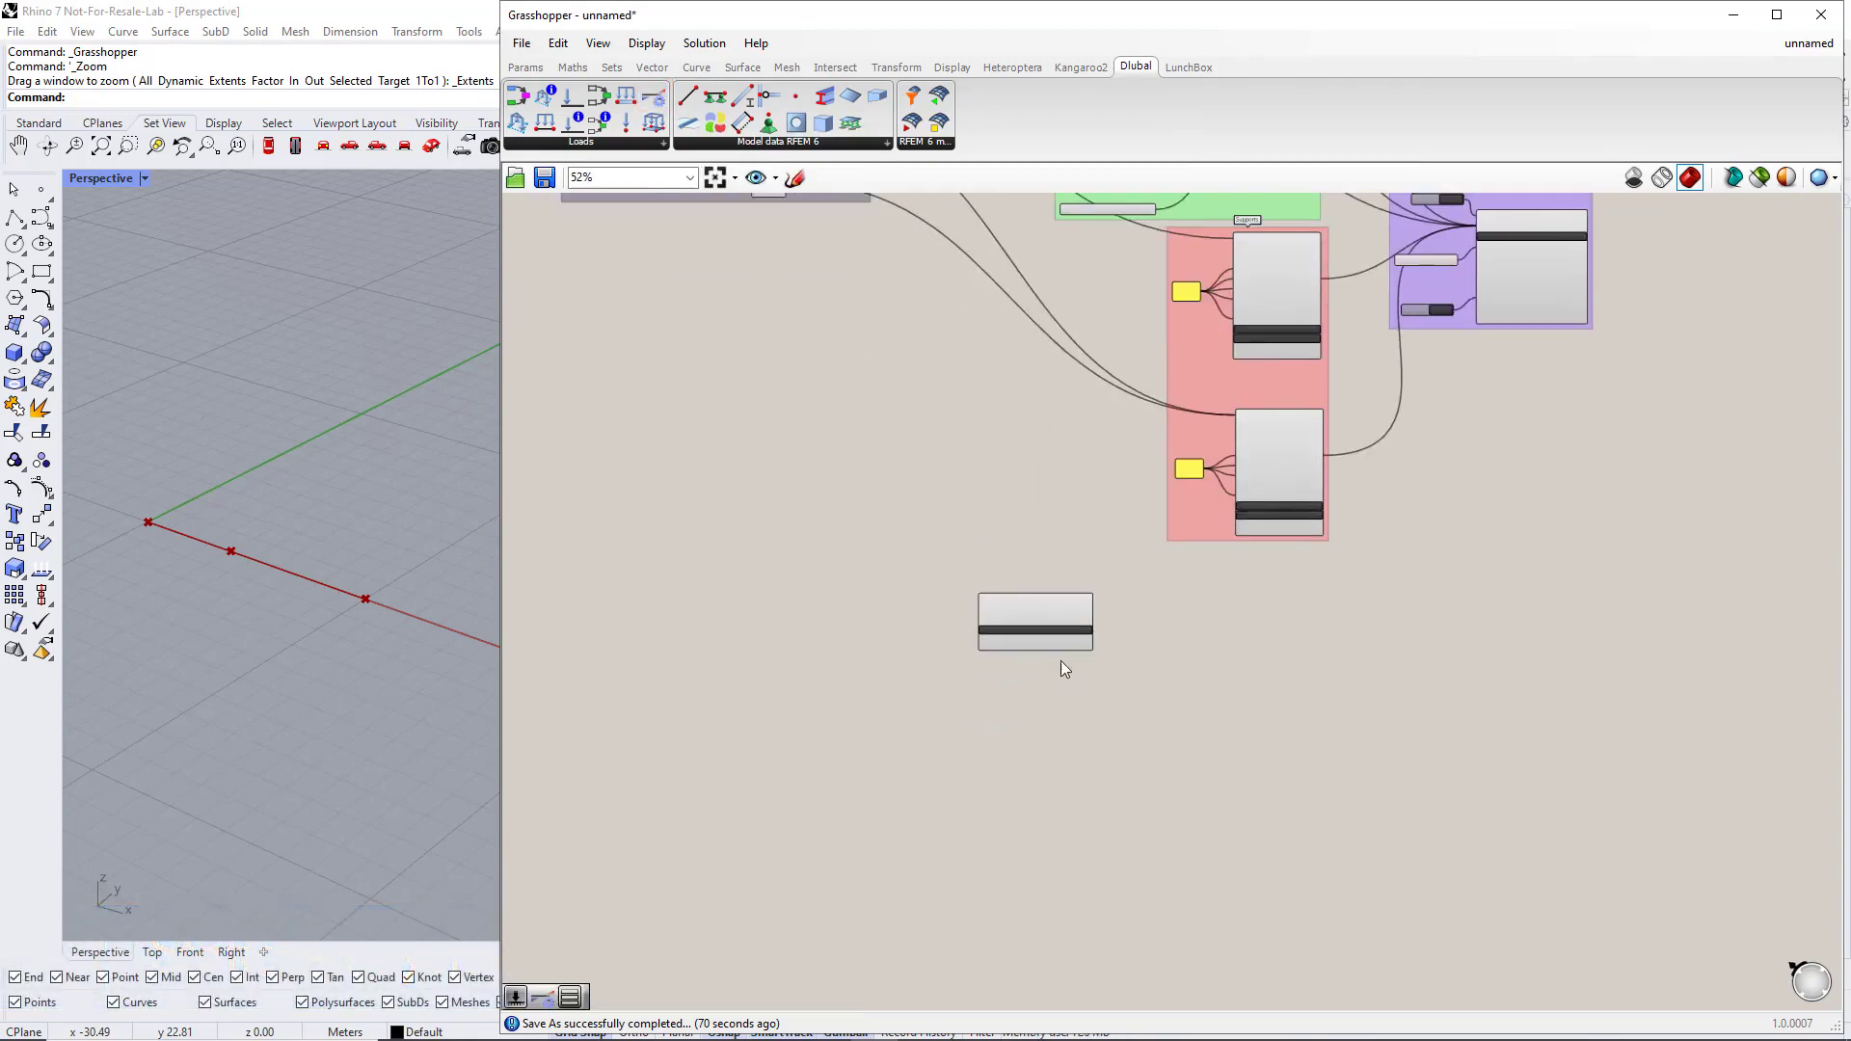
scroll(925, 619, "up", 5)
scroll(927, 626, "up", 2)
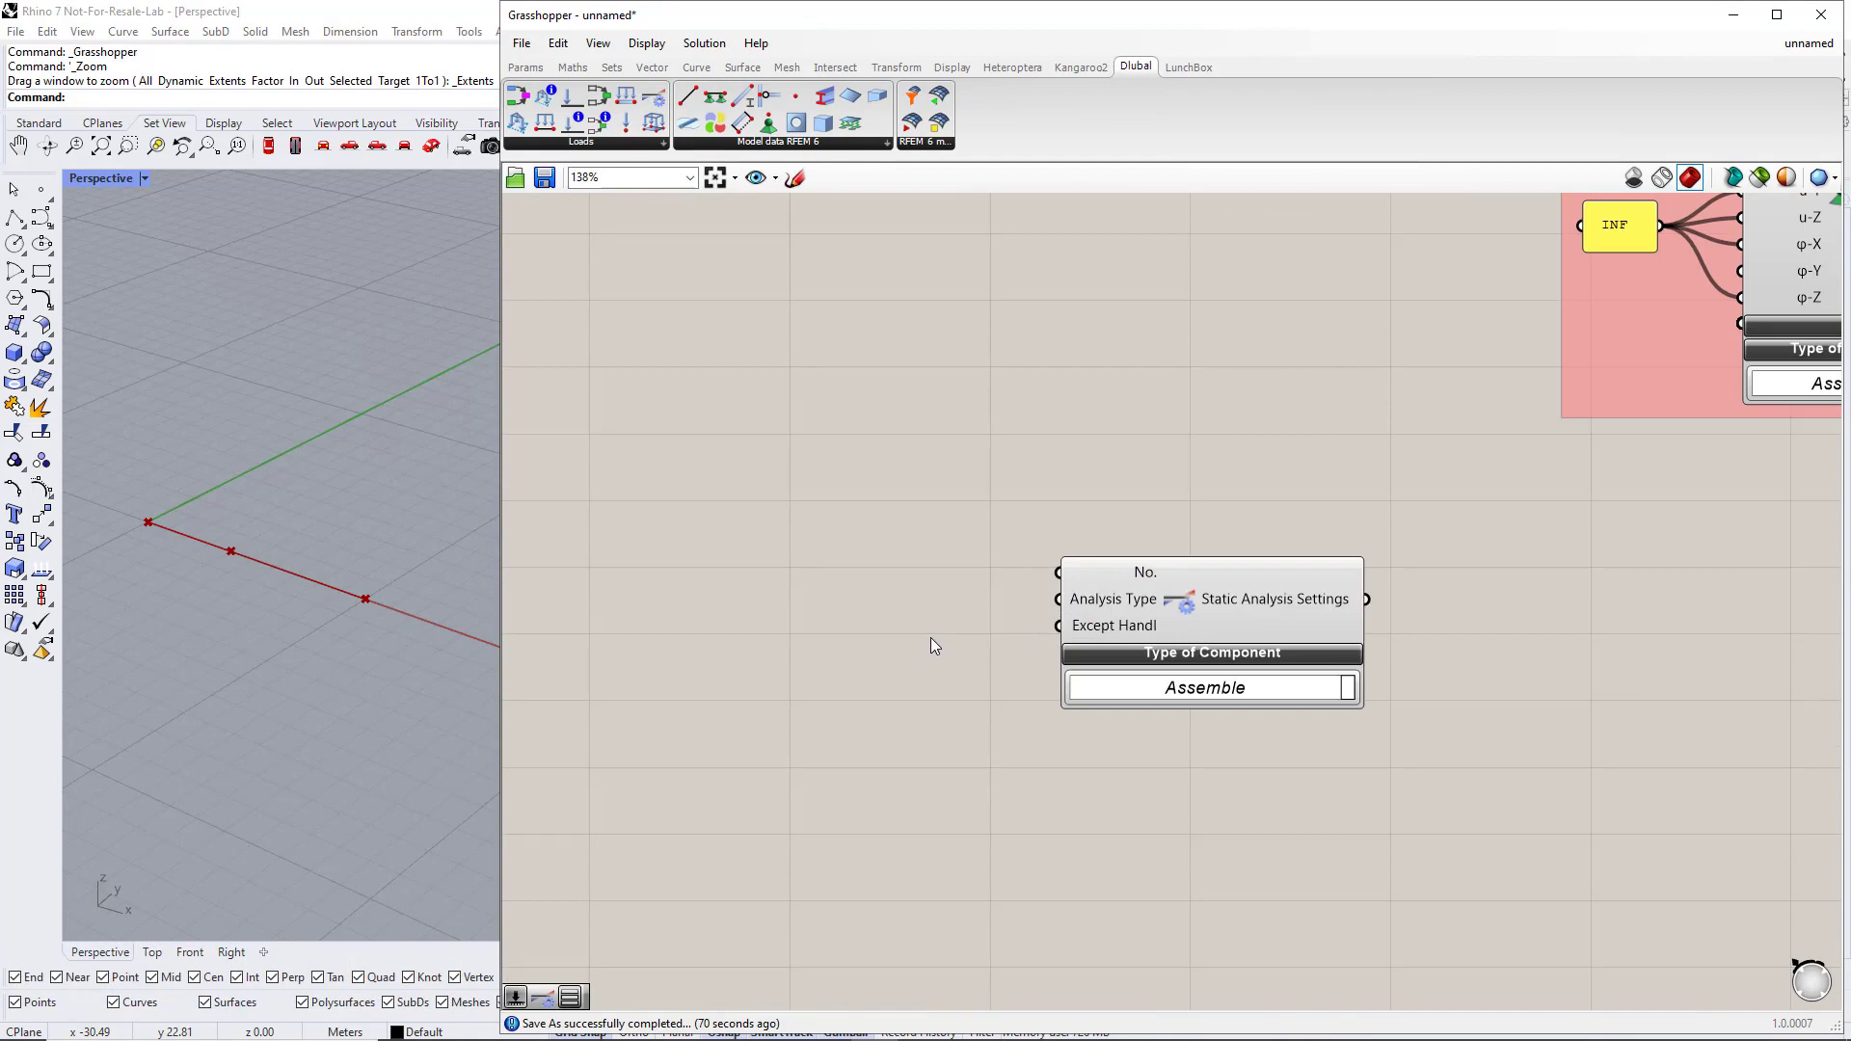
- Add a number slider named Static Analysis Setting No. with value 1 and connect it to the settings component's No. input
double_click(786, 569)
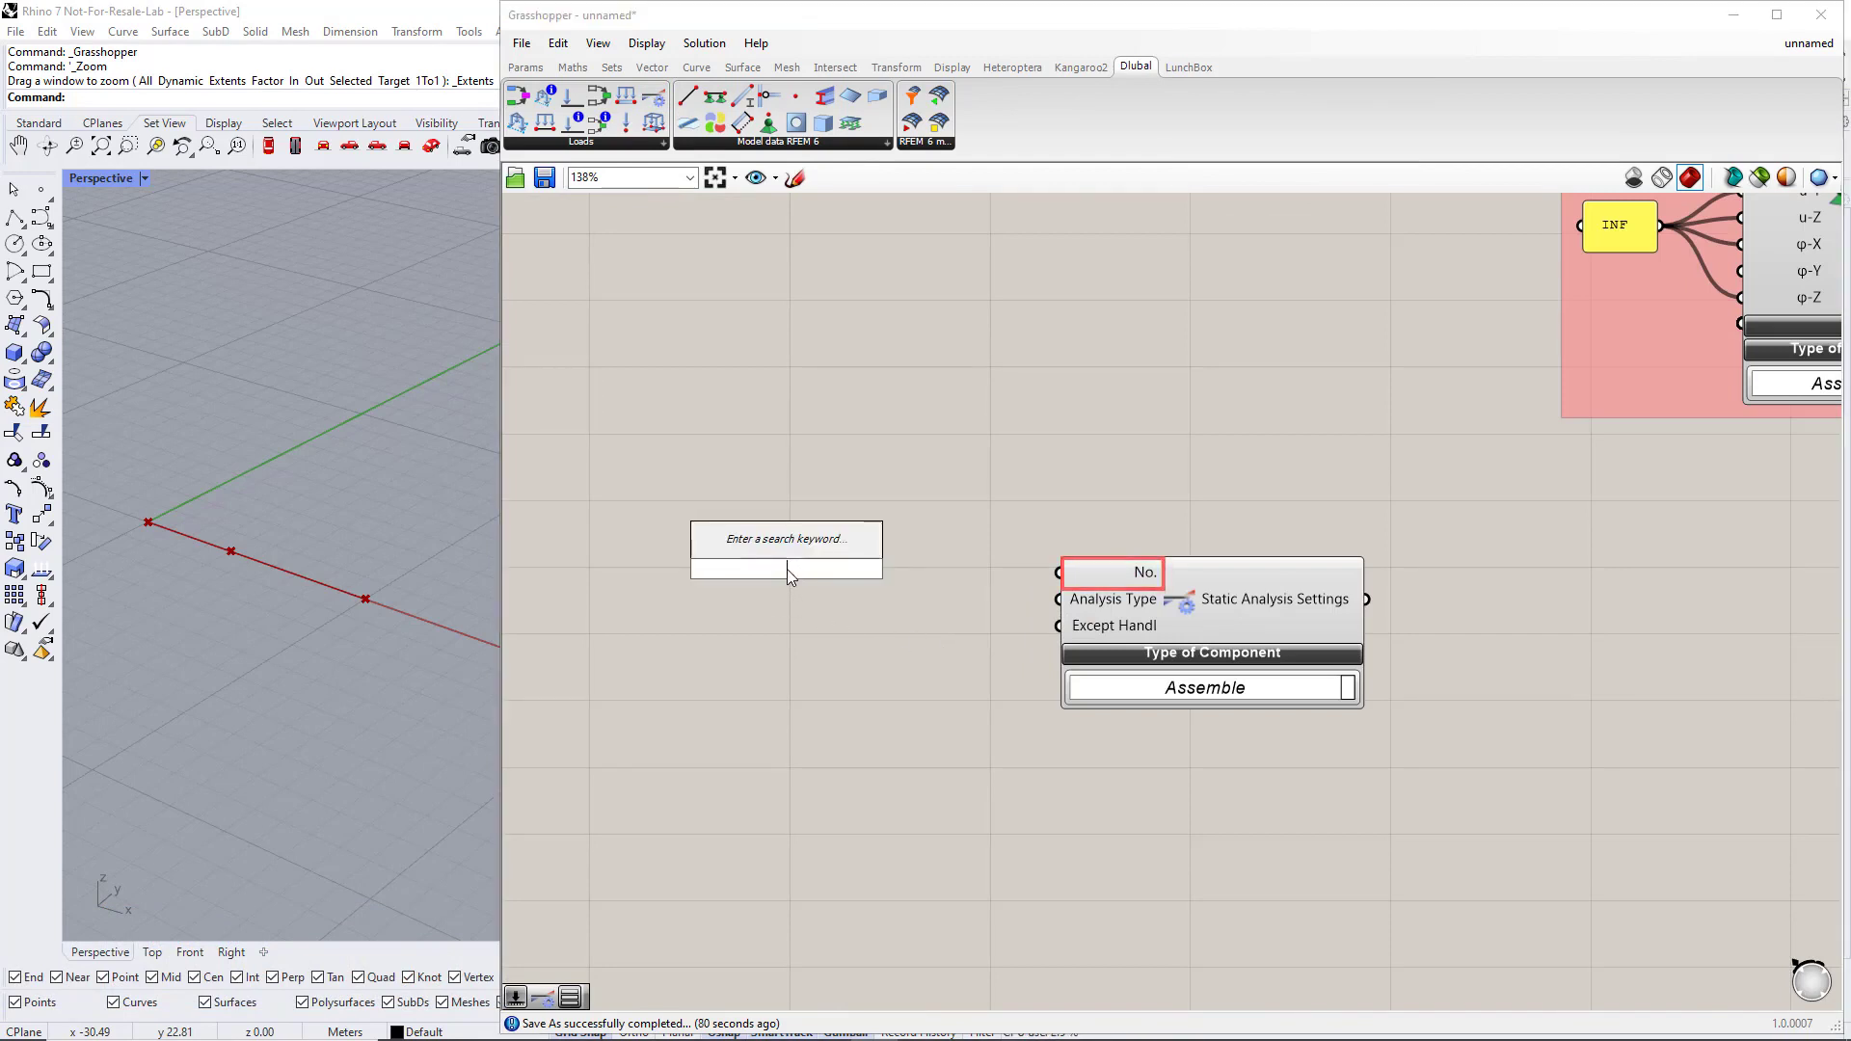
type("number slider")
key("Return")
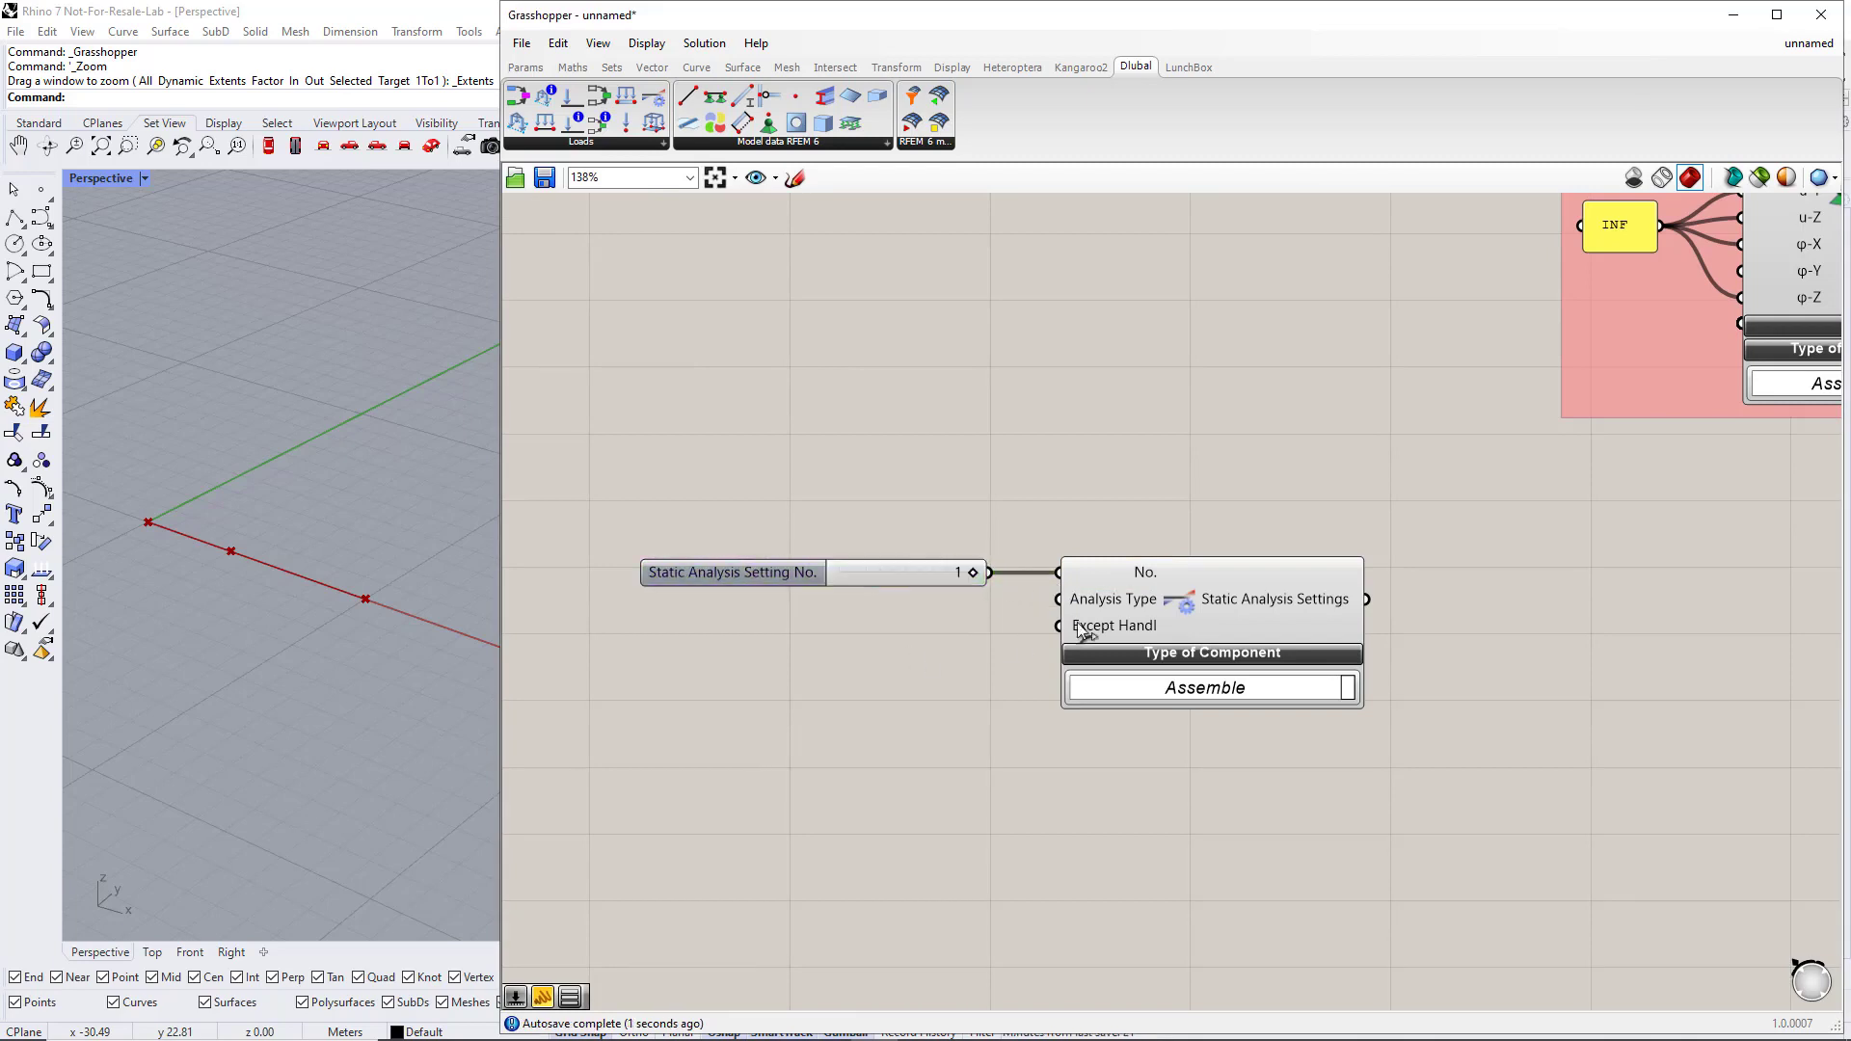
- Add a Value List for the Analysis Type input, keep it at GEOMETRICALLY_LINEAR and align it under the number slider
left_click(525, 67)
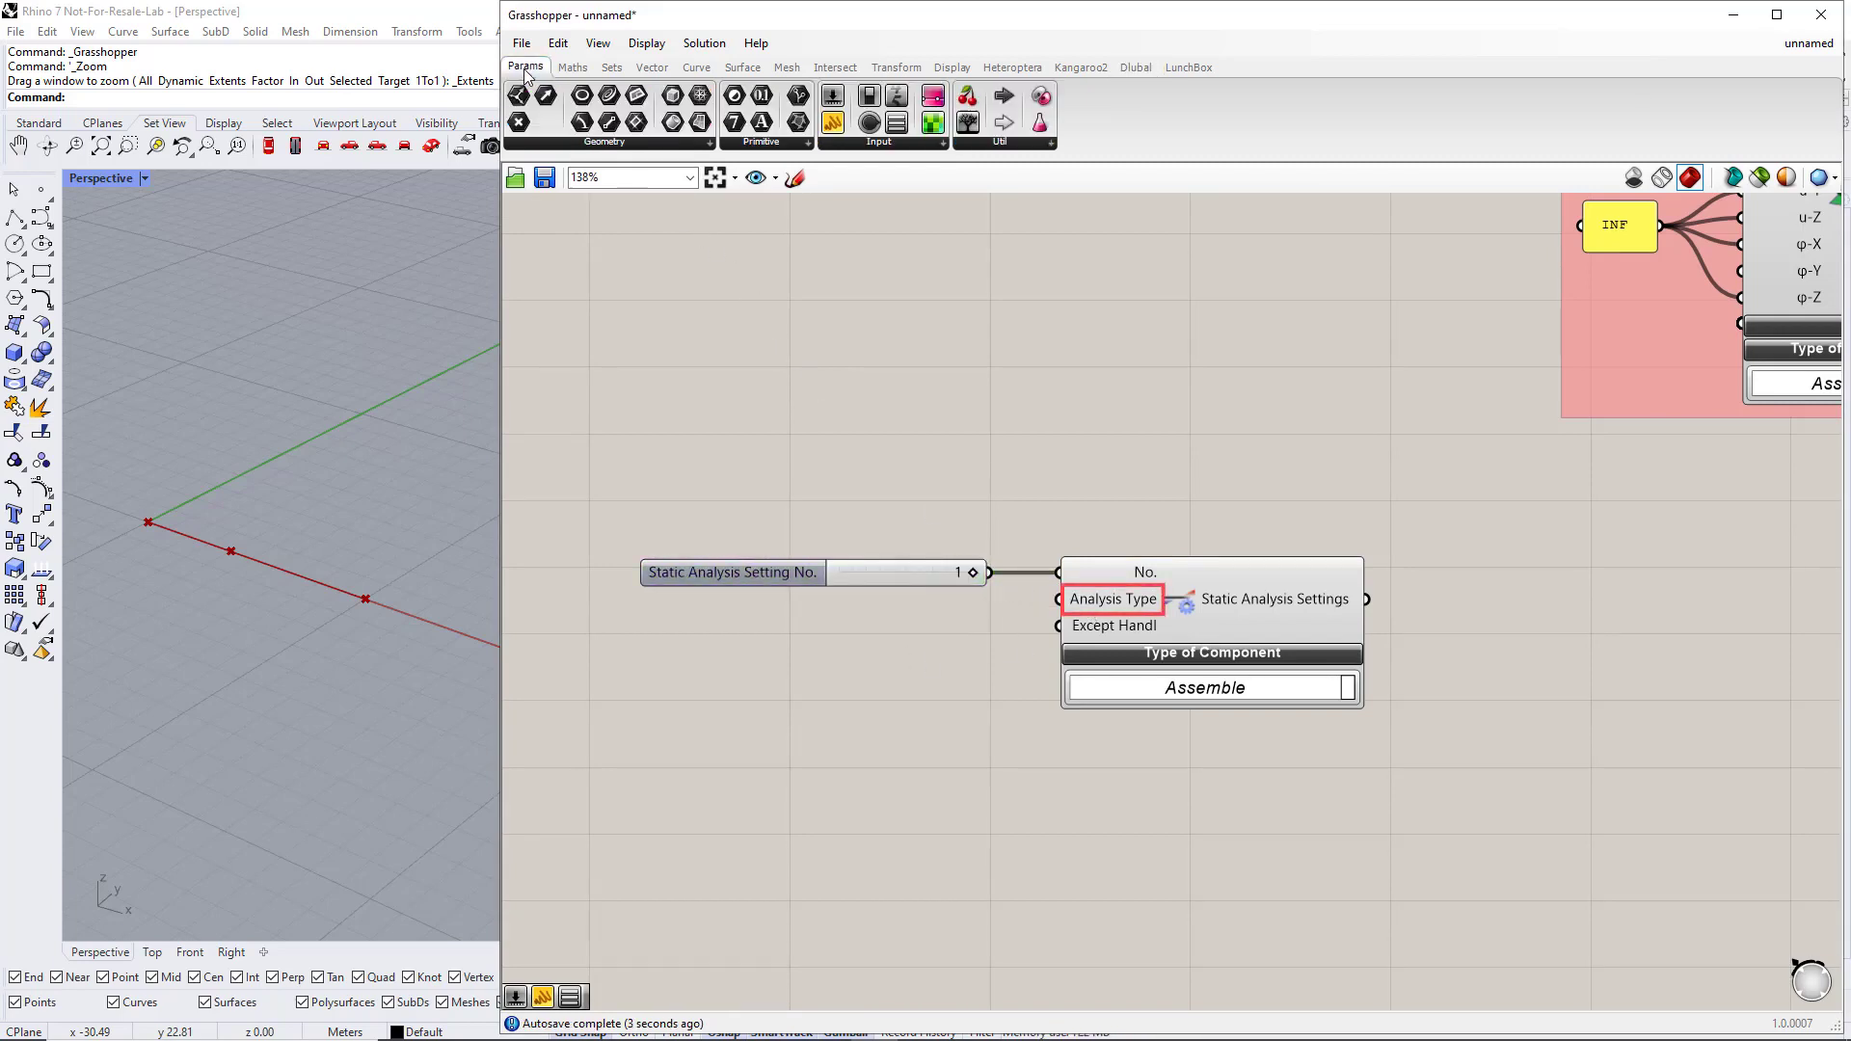
left_click(867, 141)
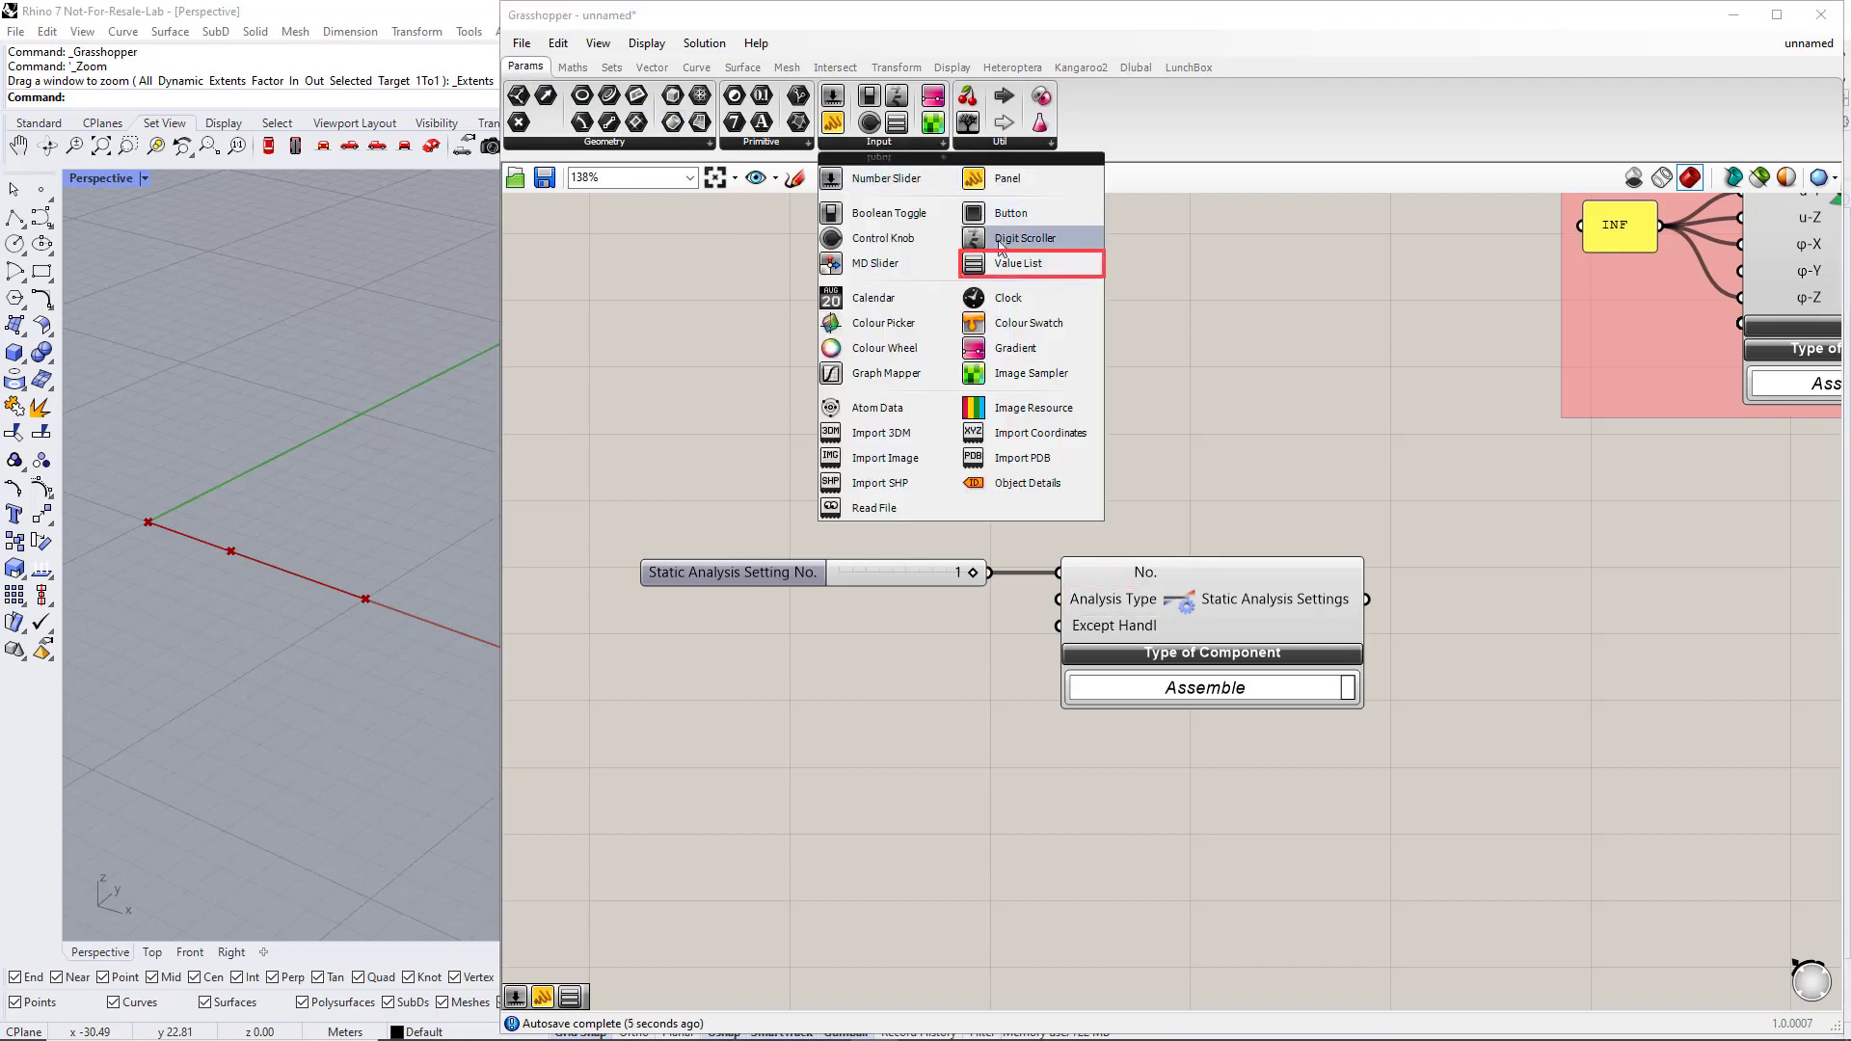
left_click_drag(1004, 265, 870, 546)
left_click_drag(806, 628, 1060, 600)
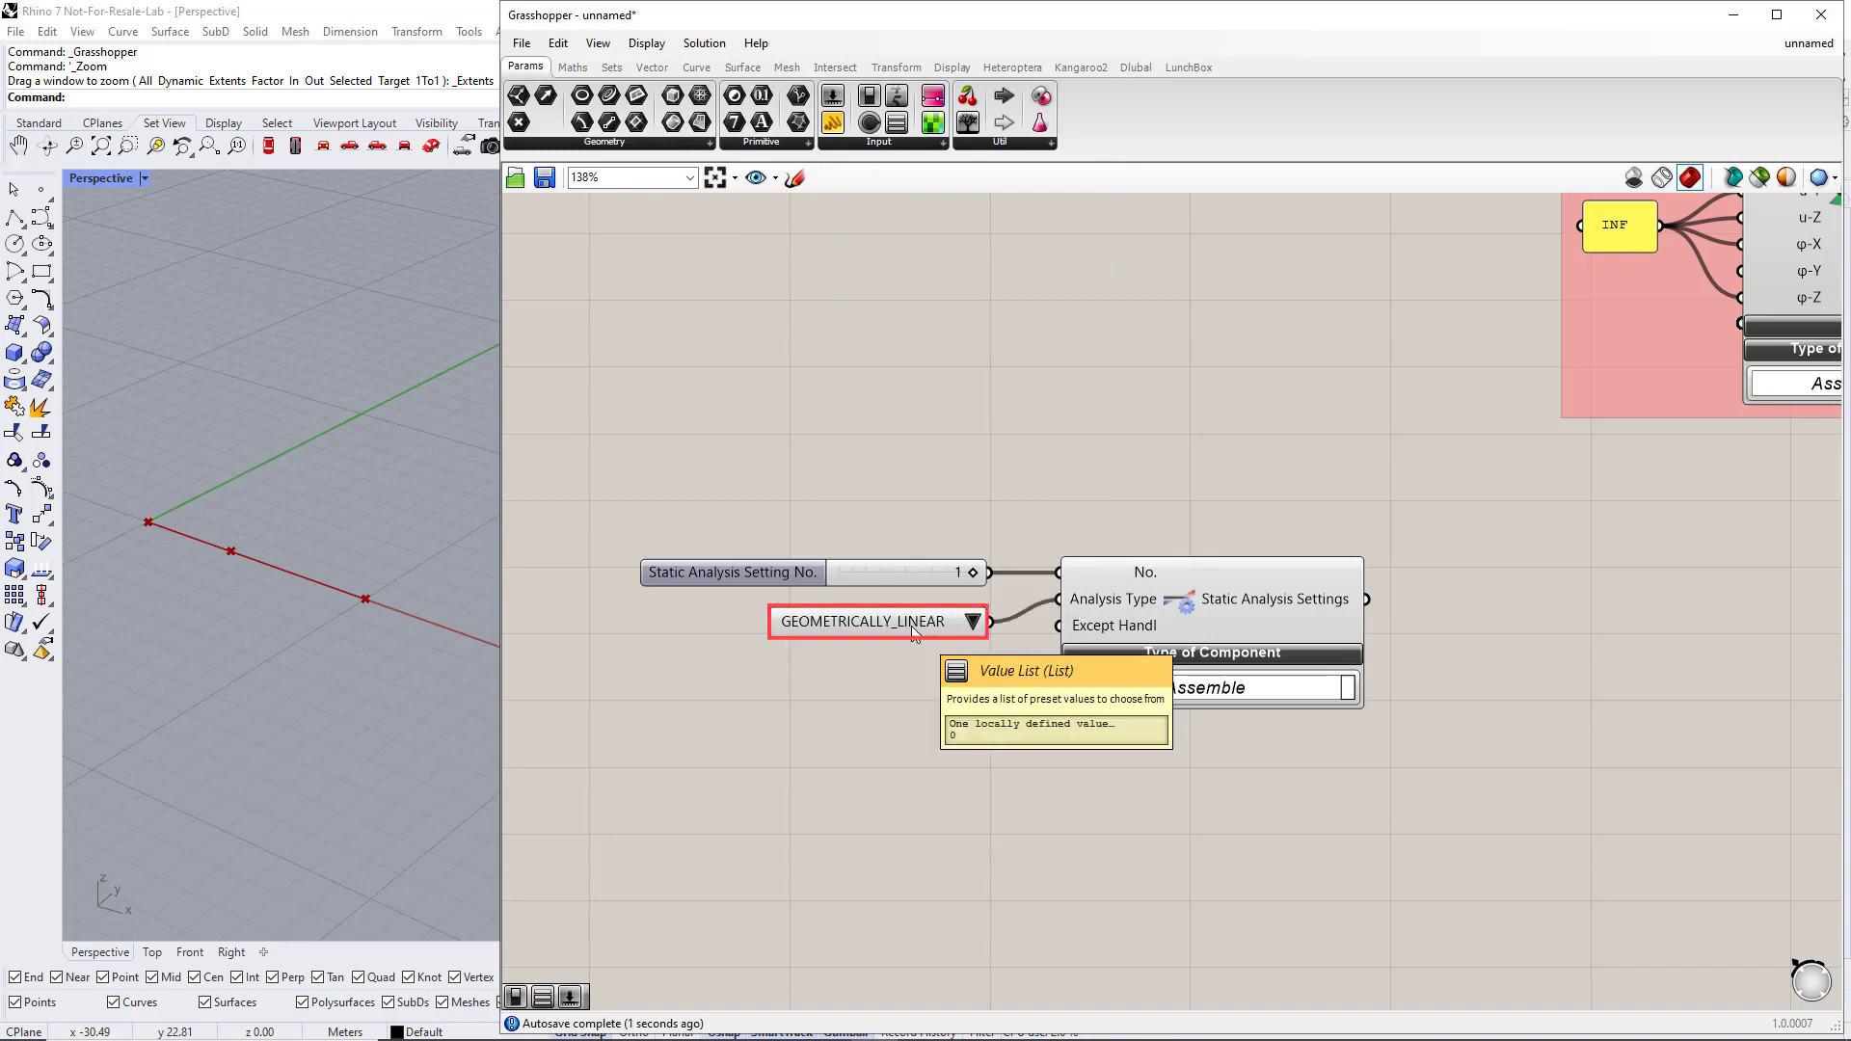
left_click_drag(892, 622, 844, 617)
left_click(858, 671)
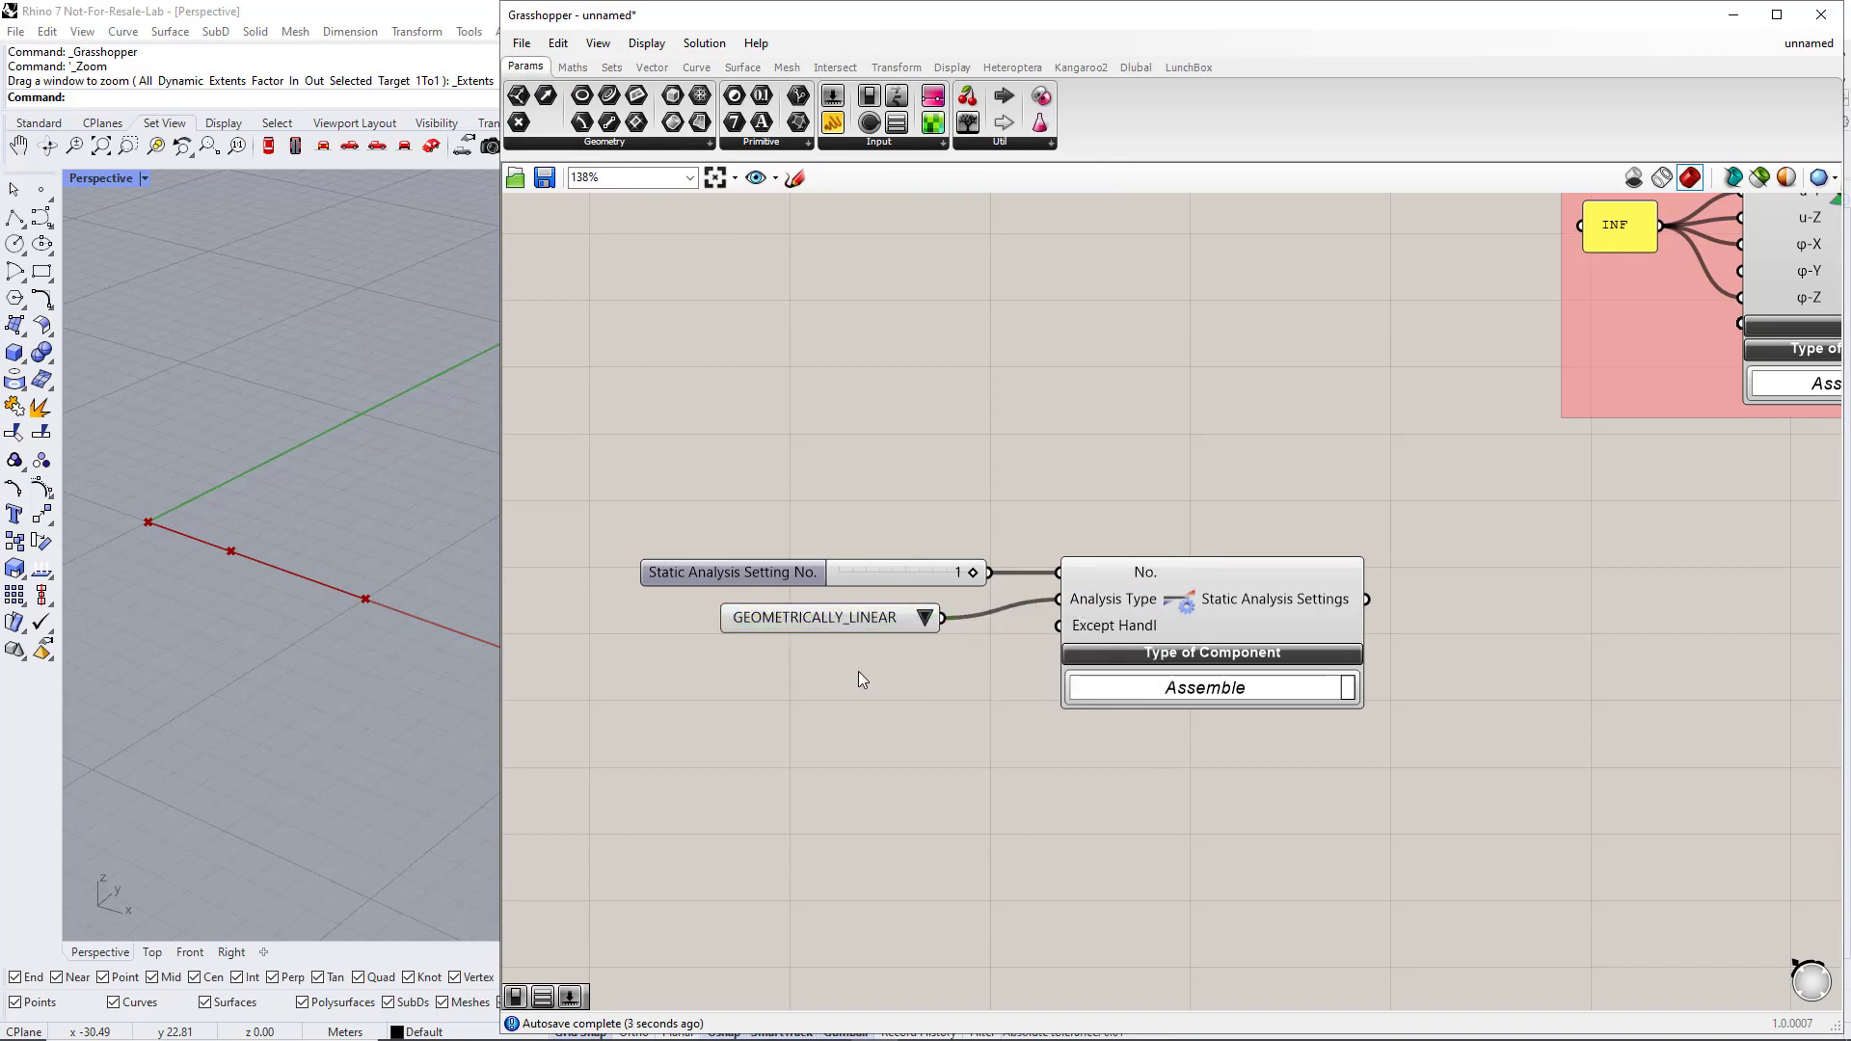
left_click(923, 617)
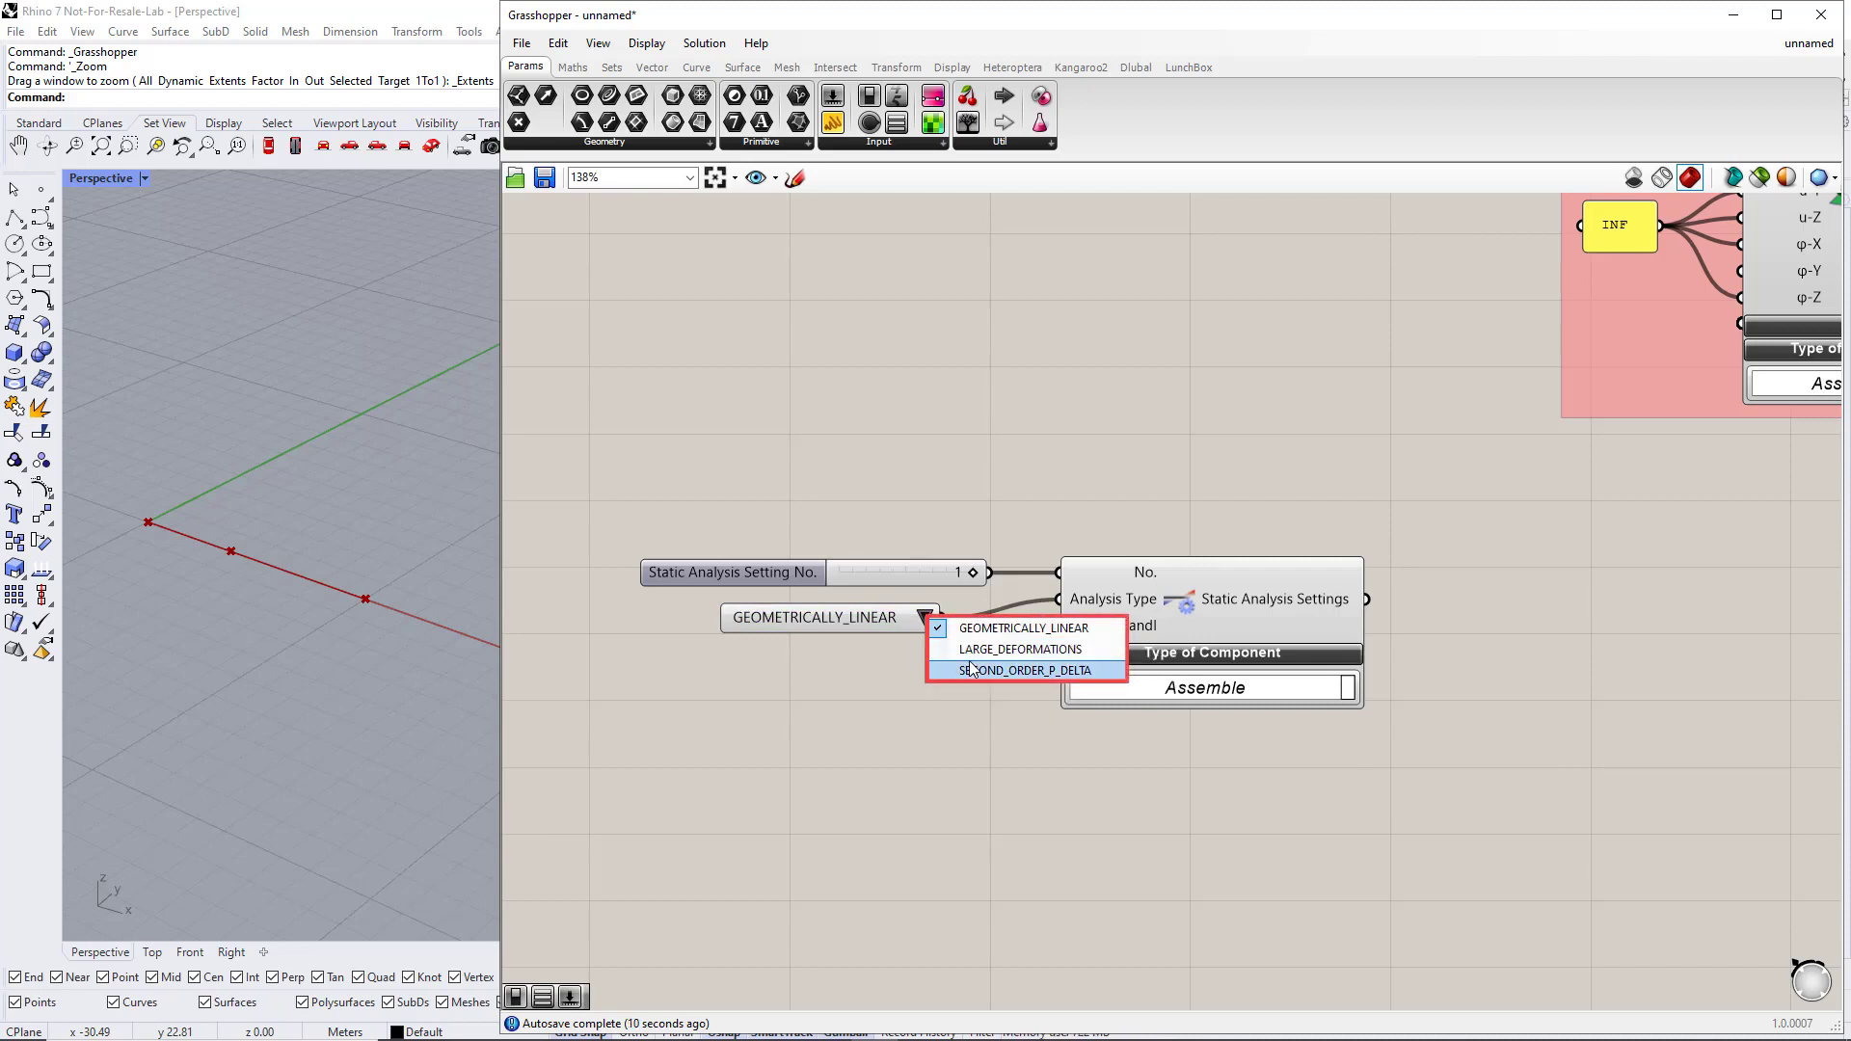
left_click(933, 703)
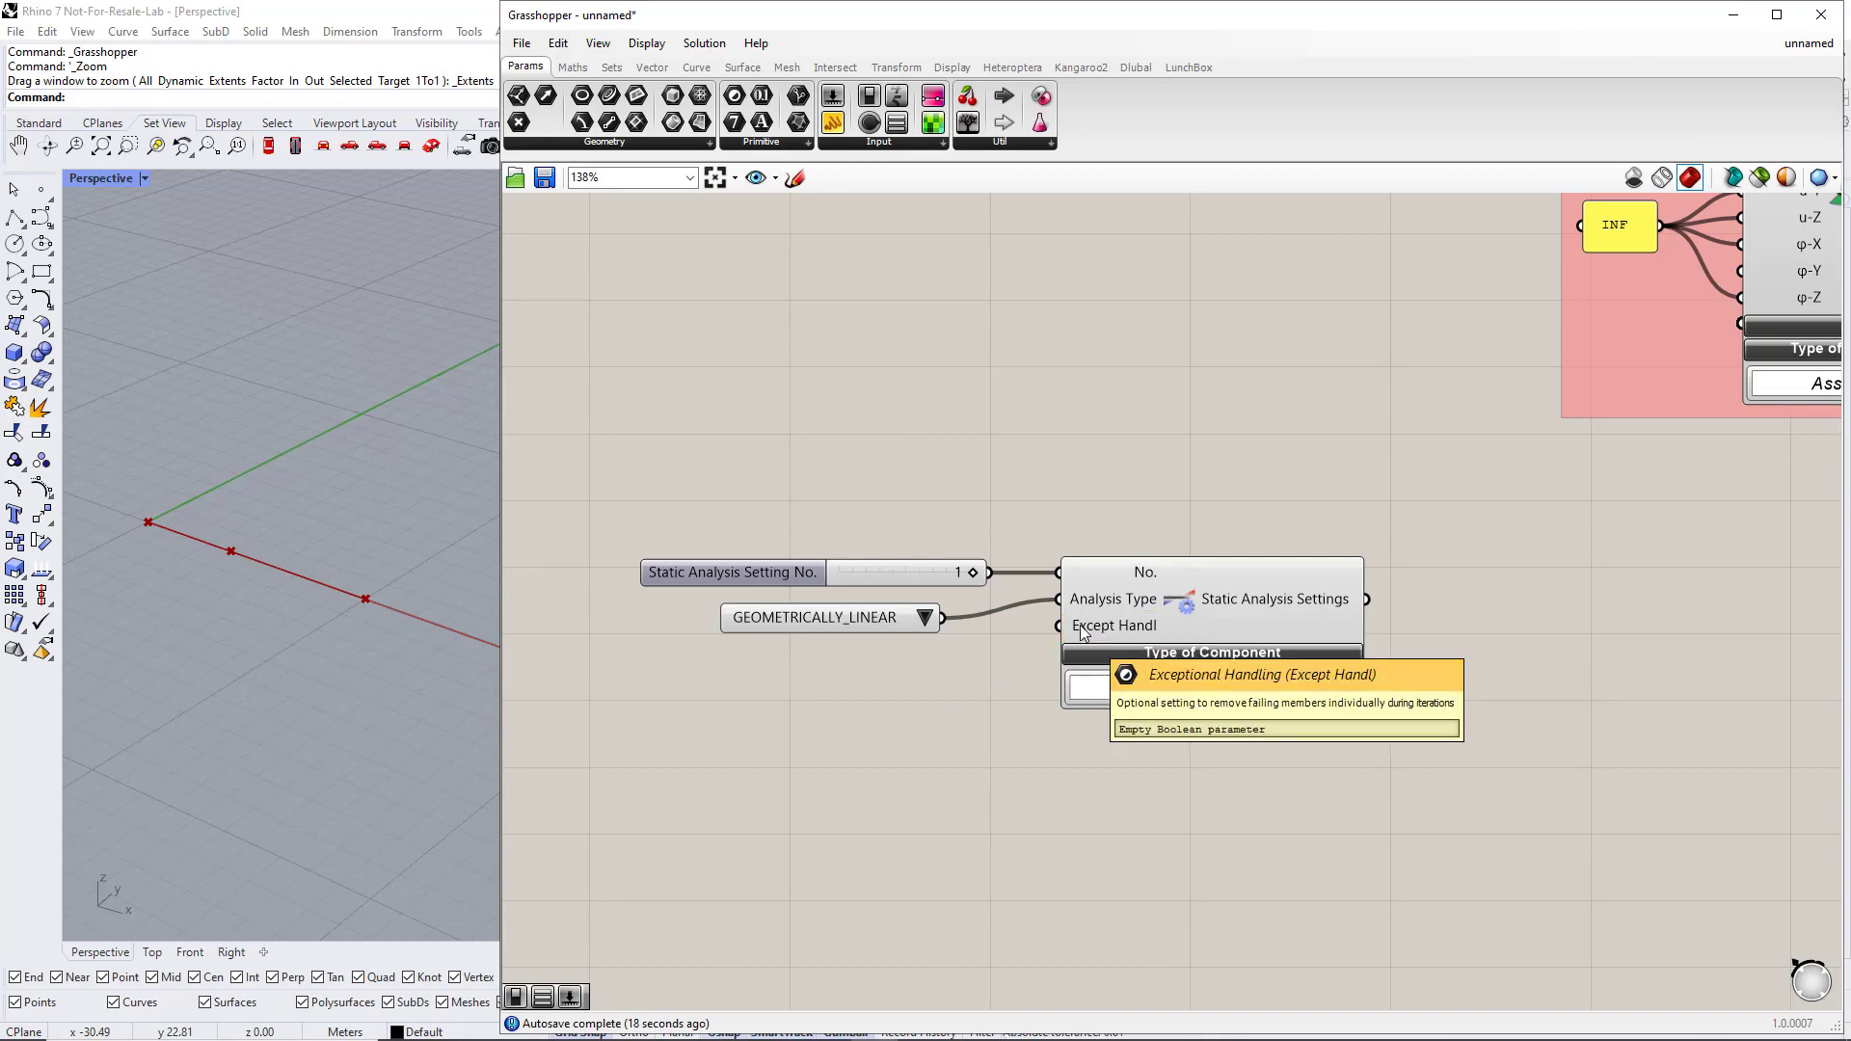
- Add a Boolean Toggle set to False and connect it to the Except Handl input of the static analysis settings
left_click(836, 142)
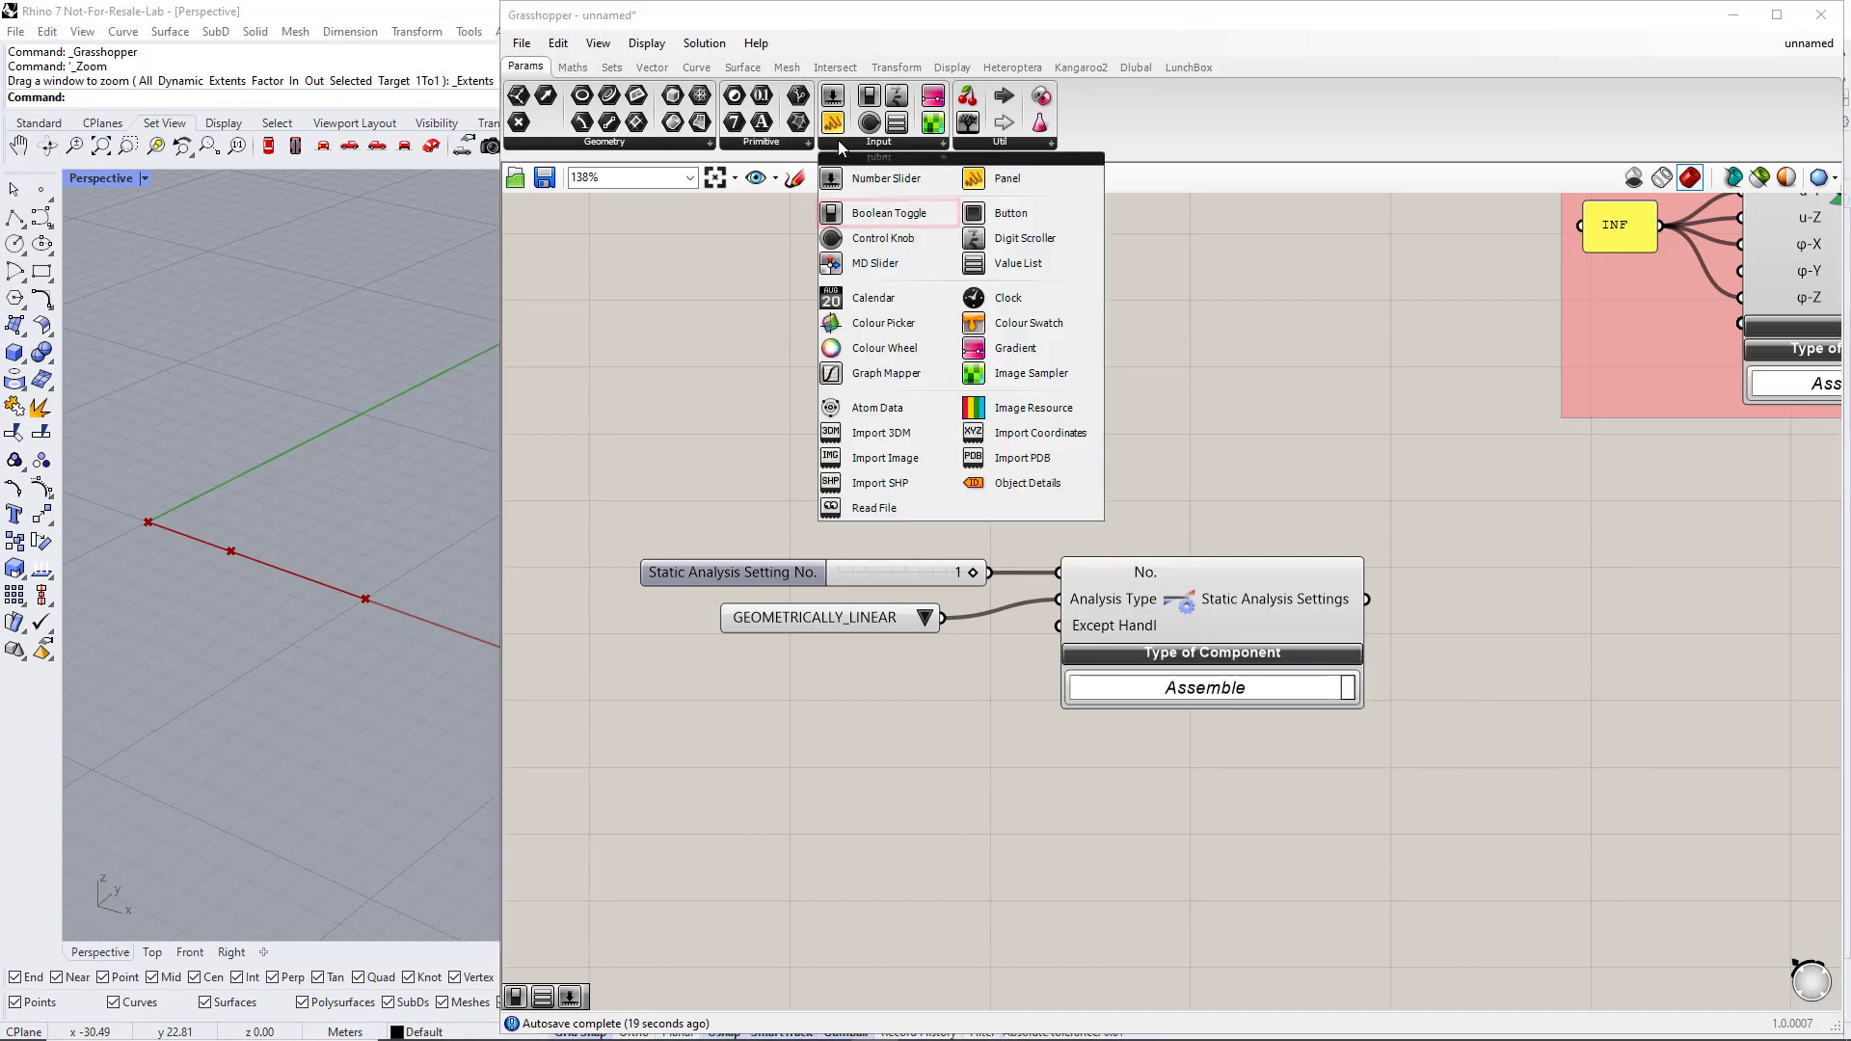
left_click_drag(864, 218, 868, 318)
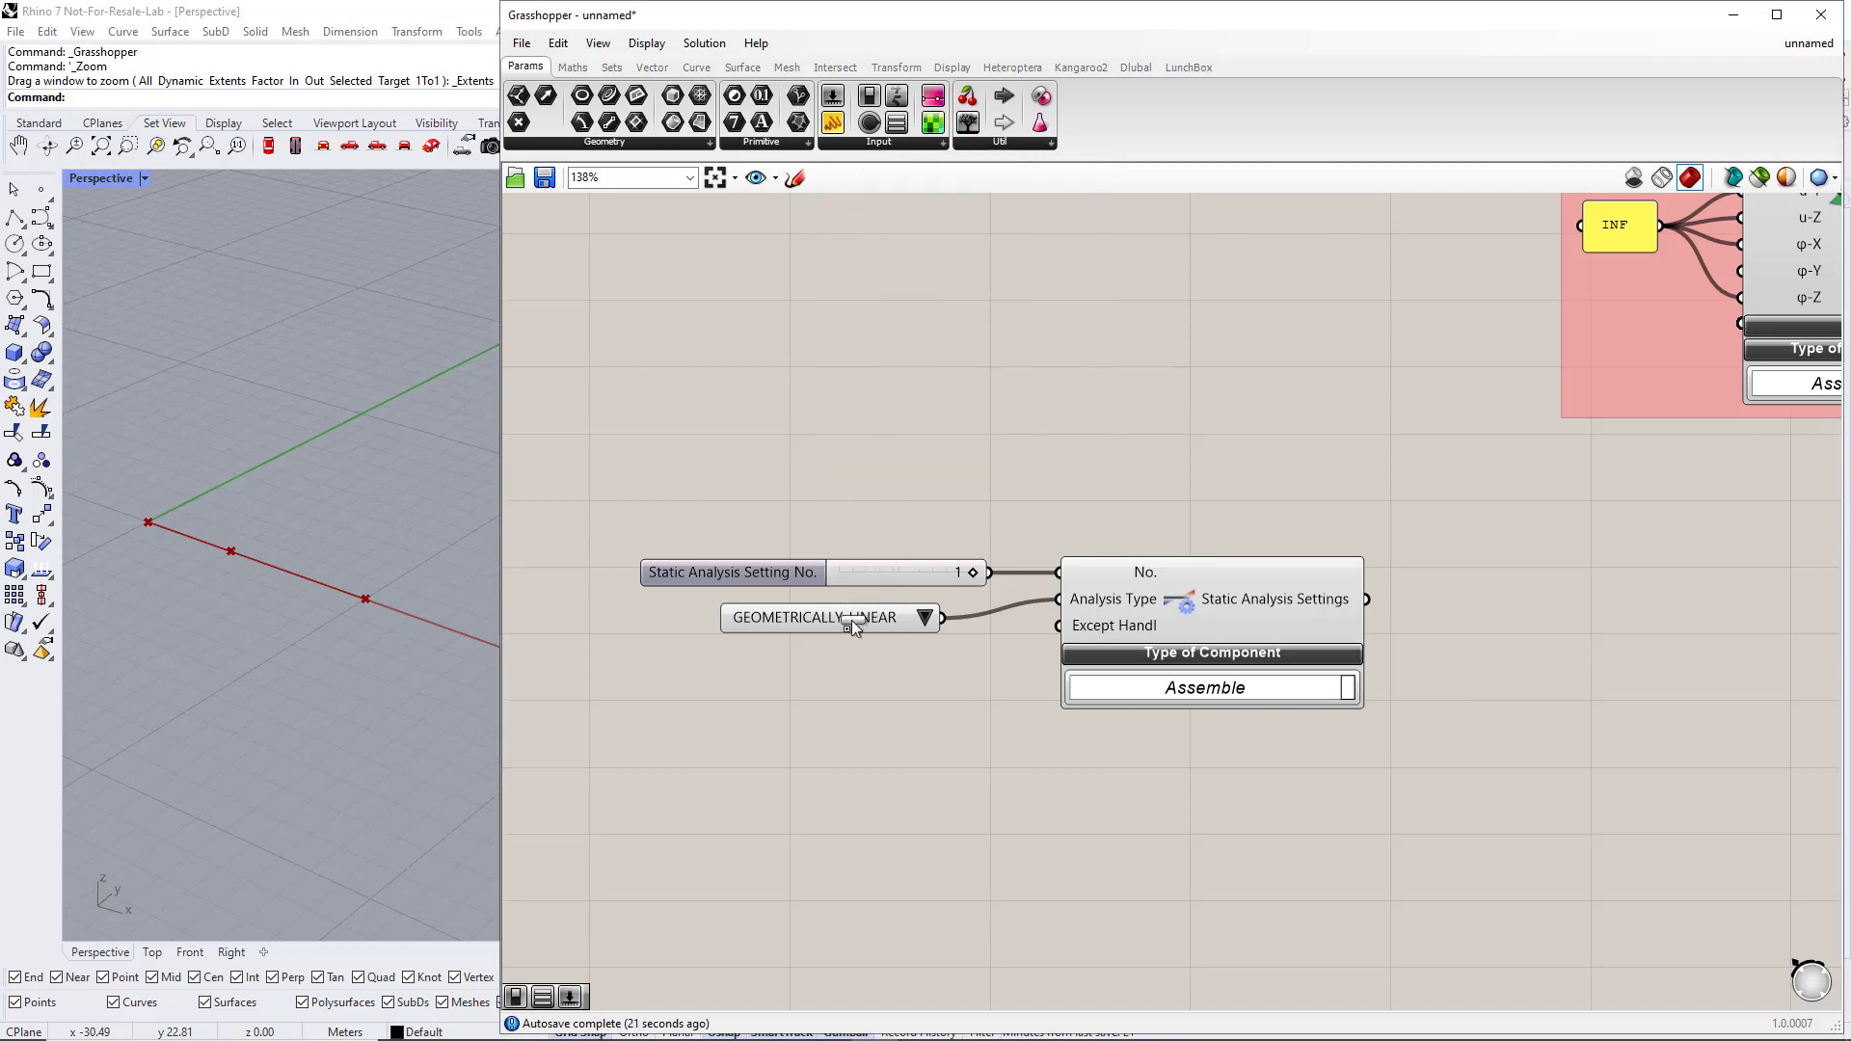
left_click_drag(829, 665, 1044, 623)
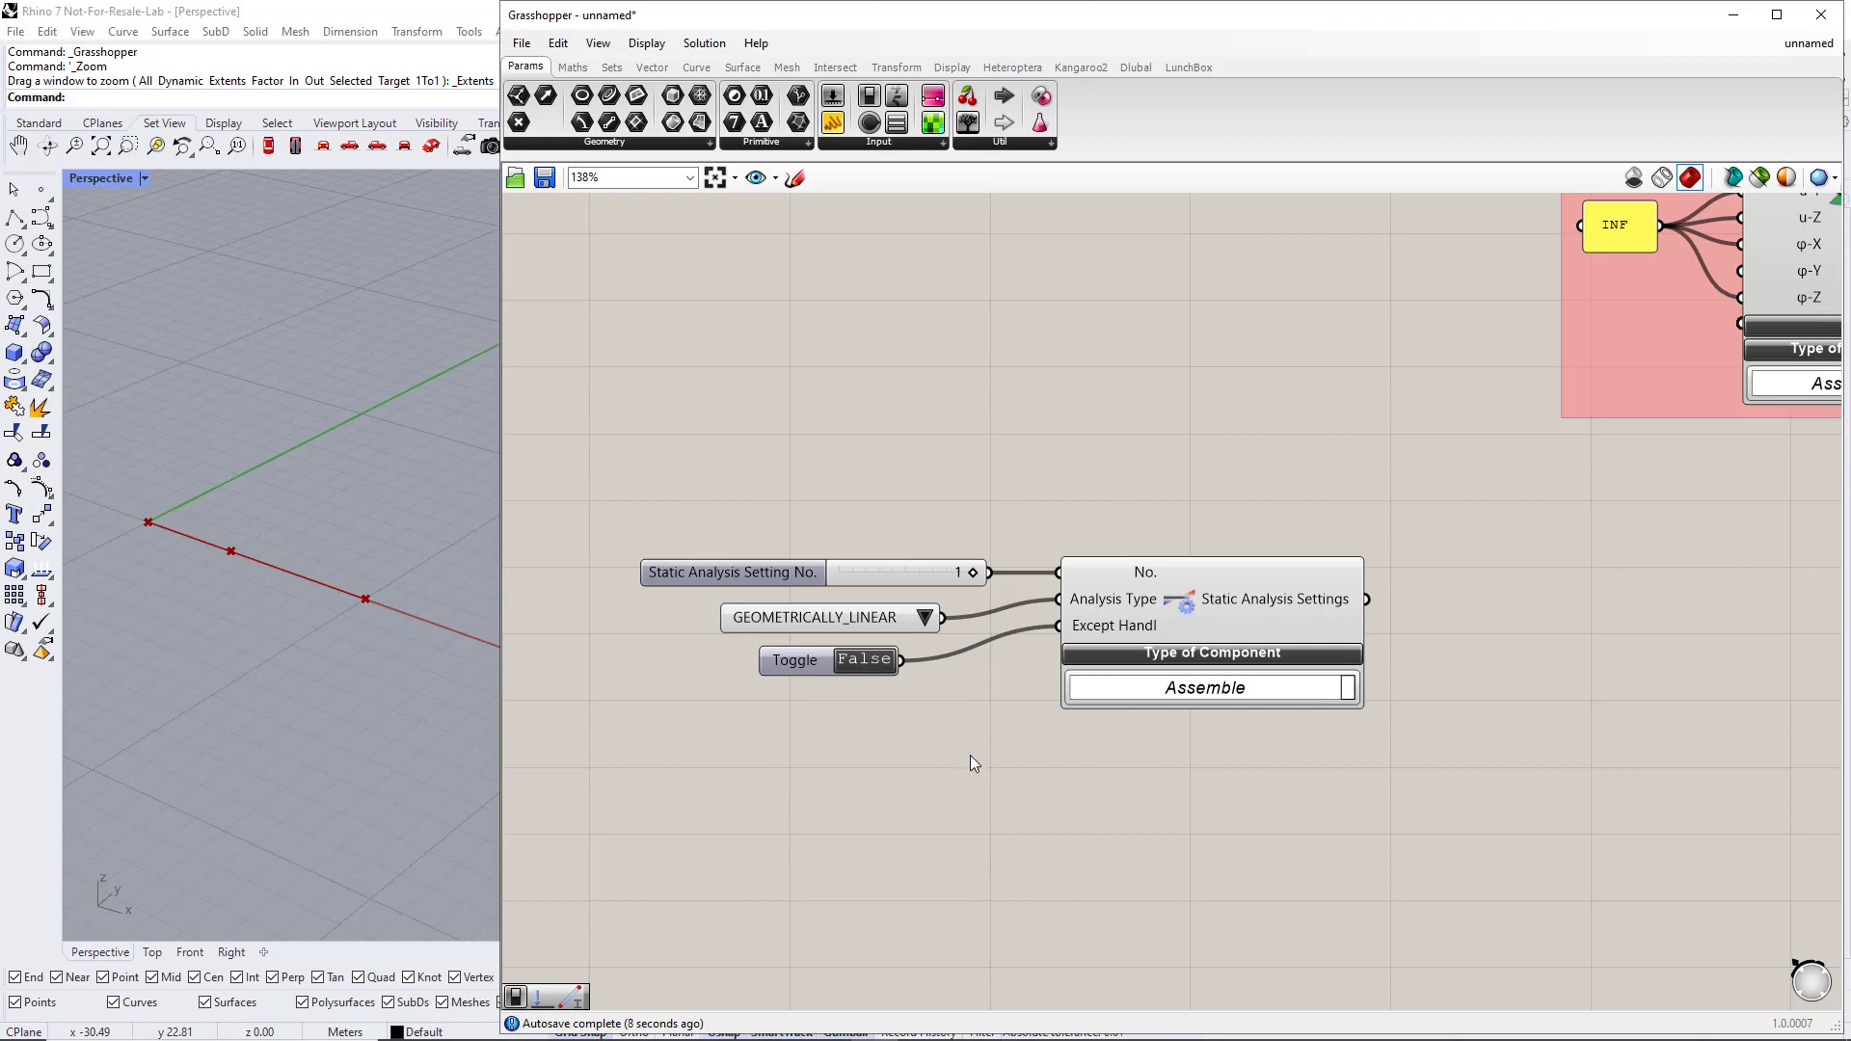
- Place a Dlubal Load Case component below the Static Analysis Settings component
right_click_drag(1134, 842, 1099, 627)
scroll(1103, 633, "down", 3)
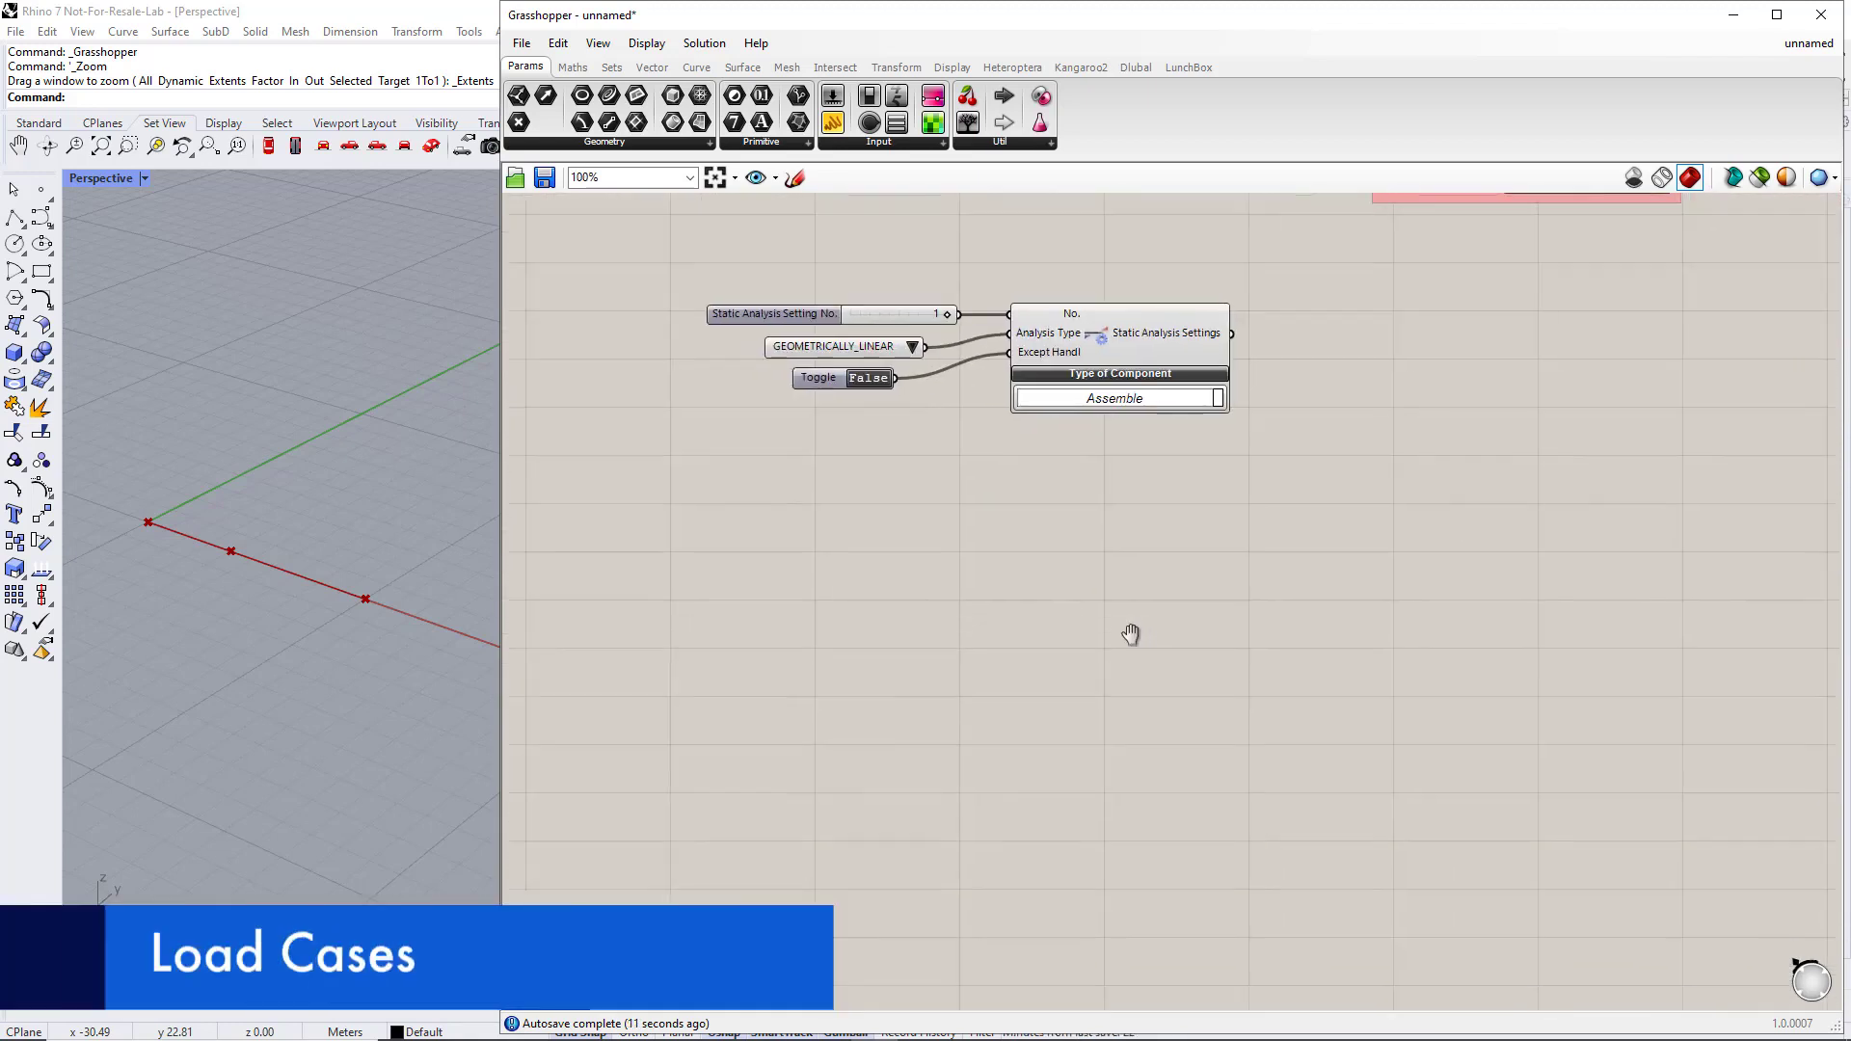
left_click(1137, 74)
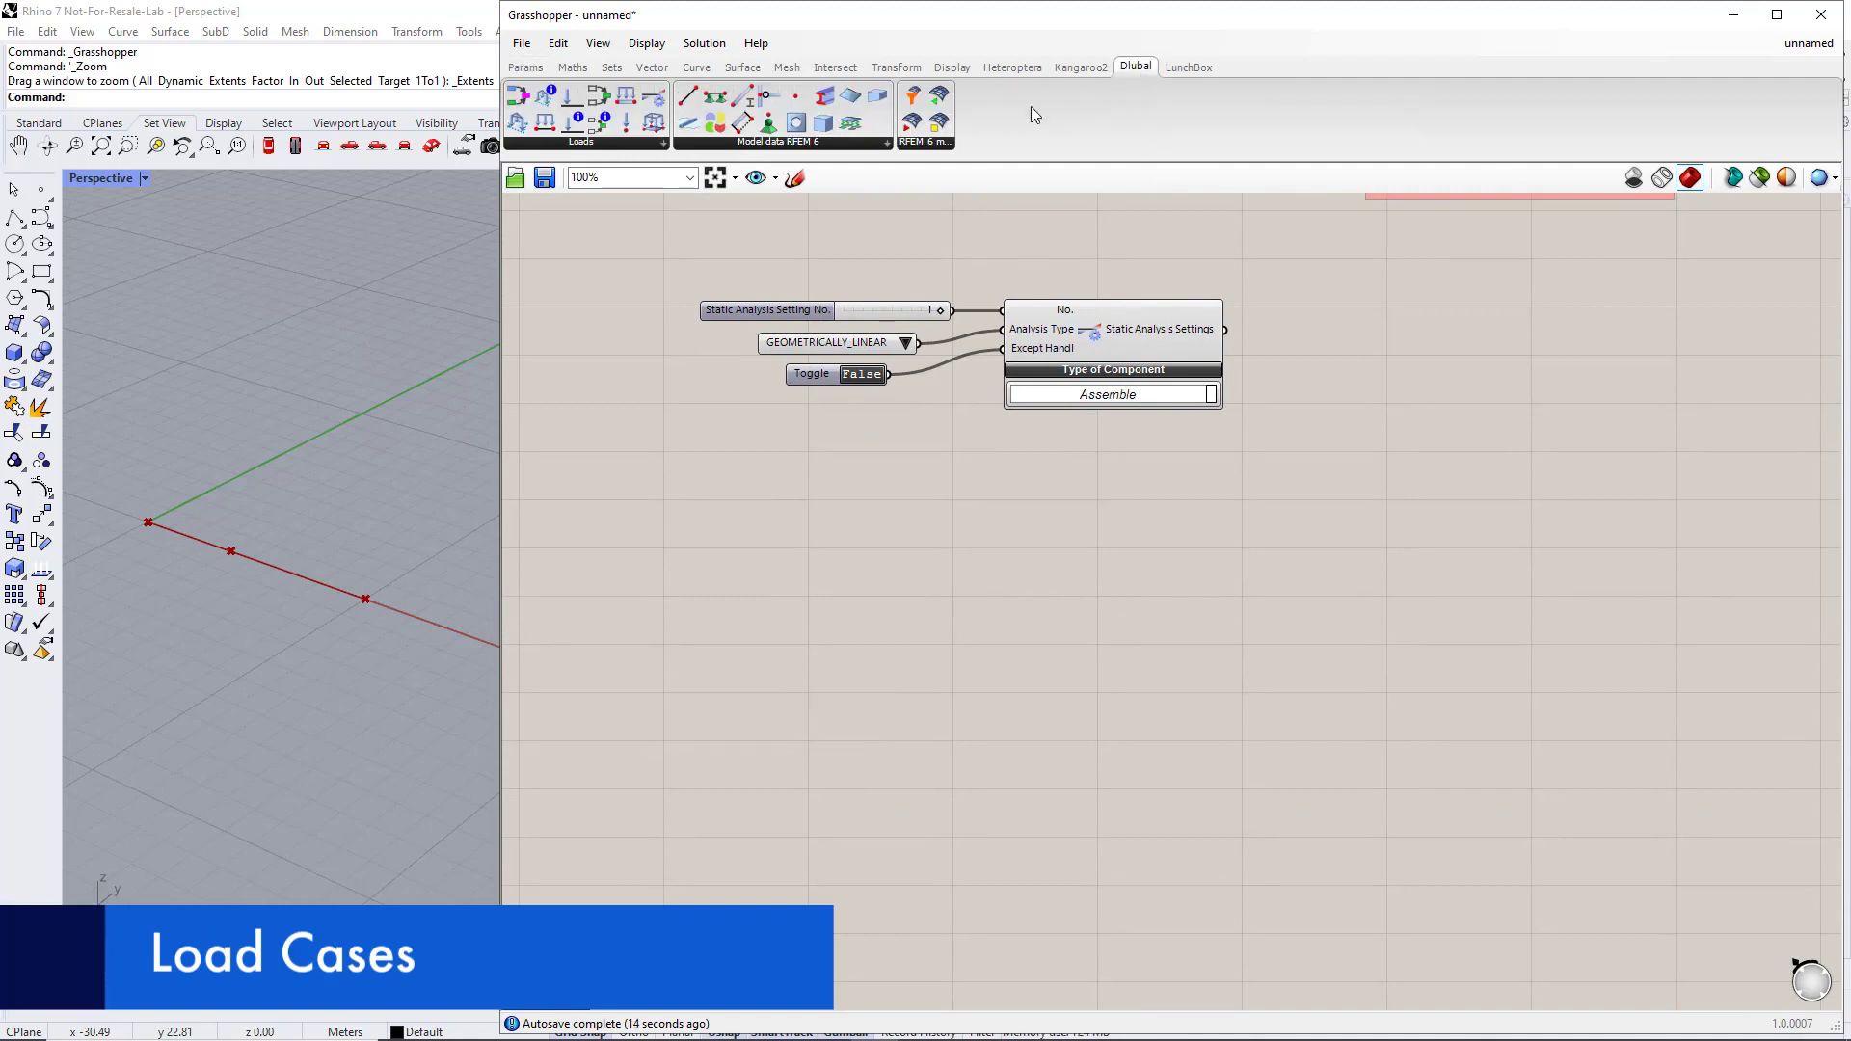
left_click_drag(569, 96, 1168, 545)
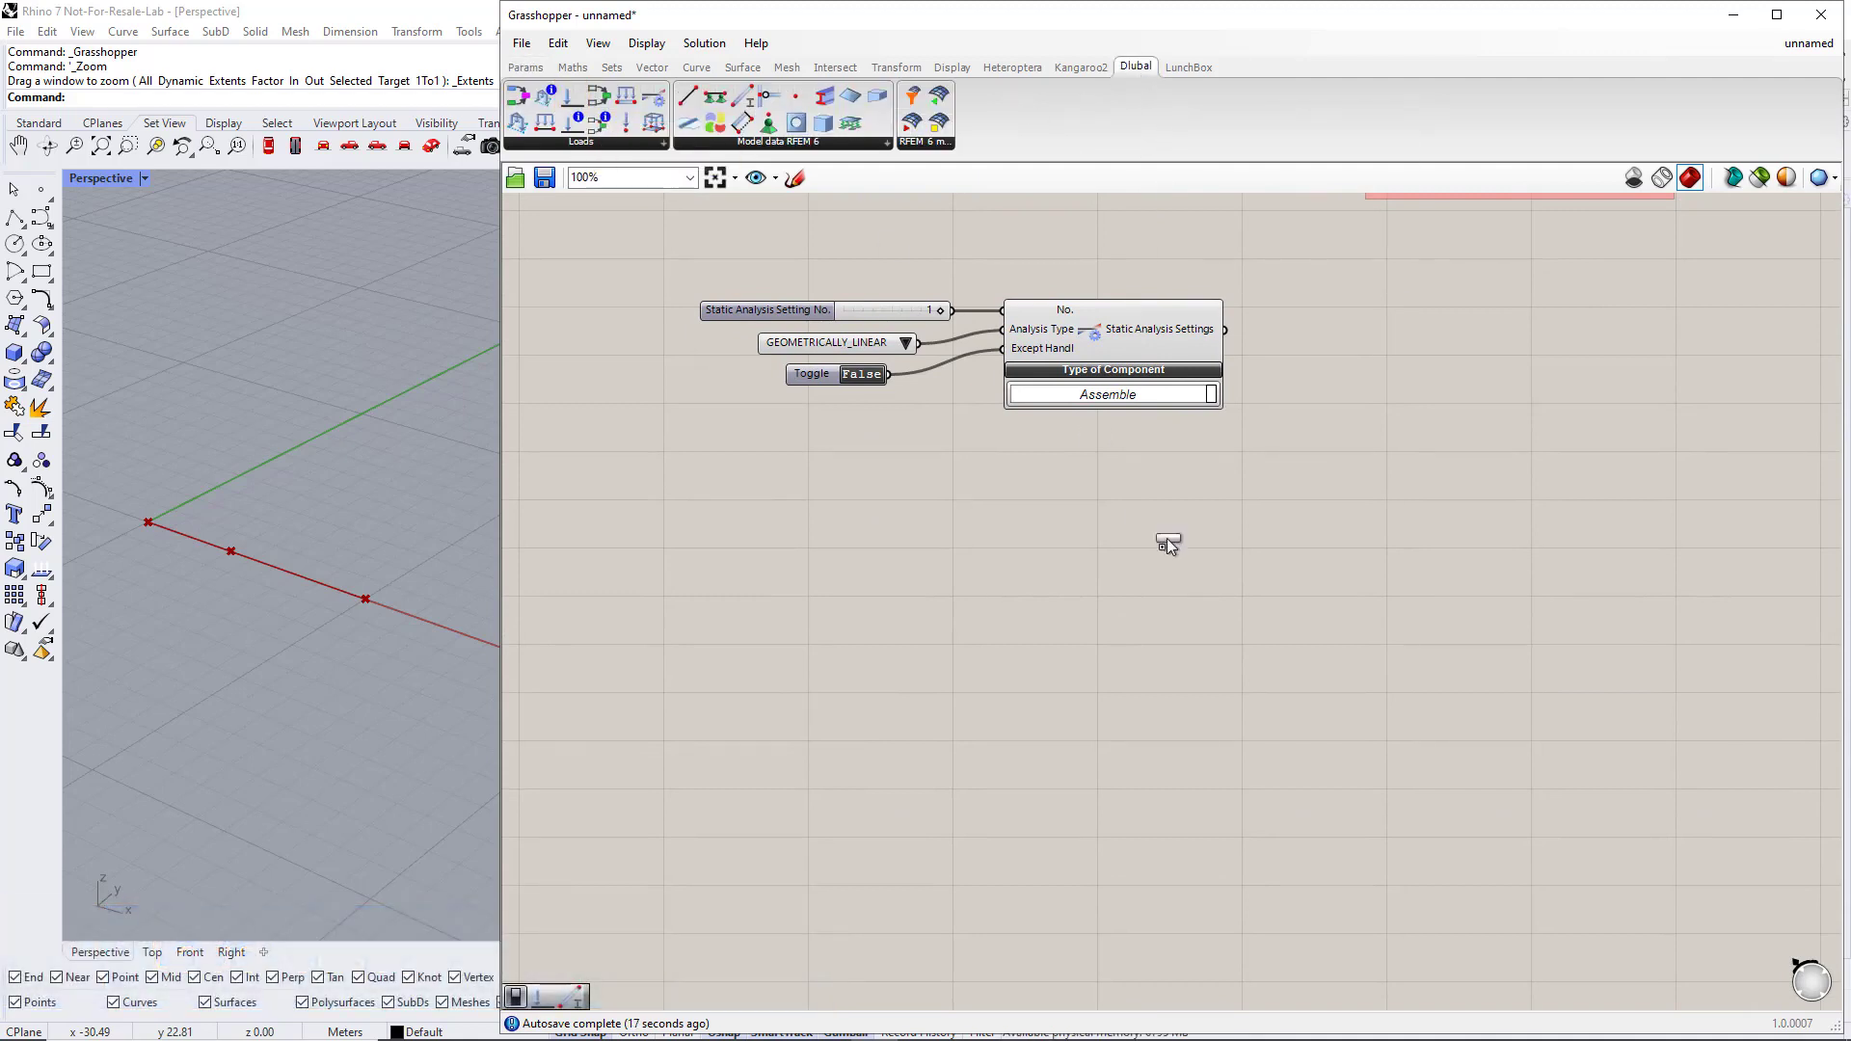
left_click_drag(1234, 665, 1231, 667)
right_click_drag(1229, 772, 1260, 681)
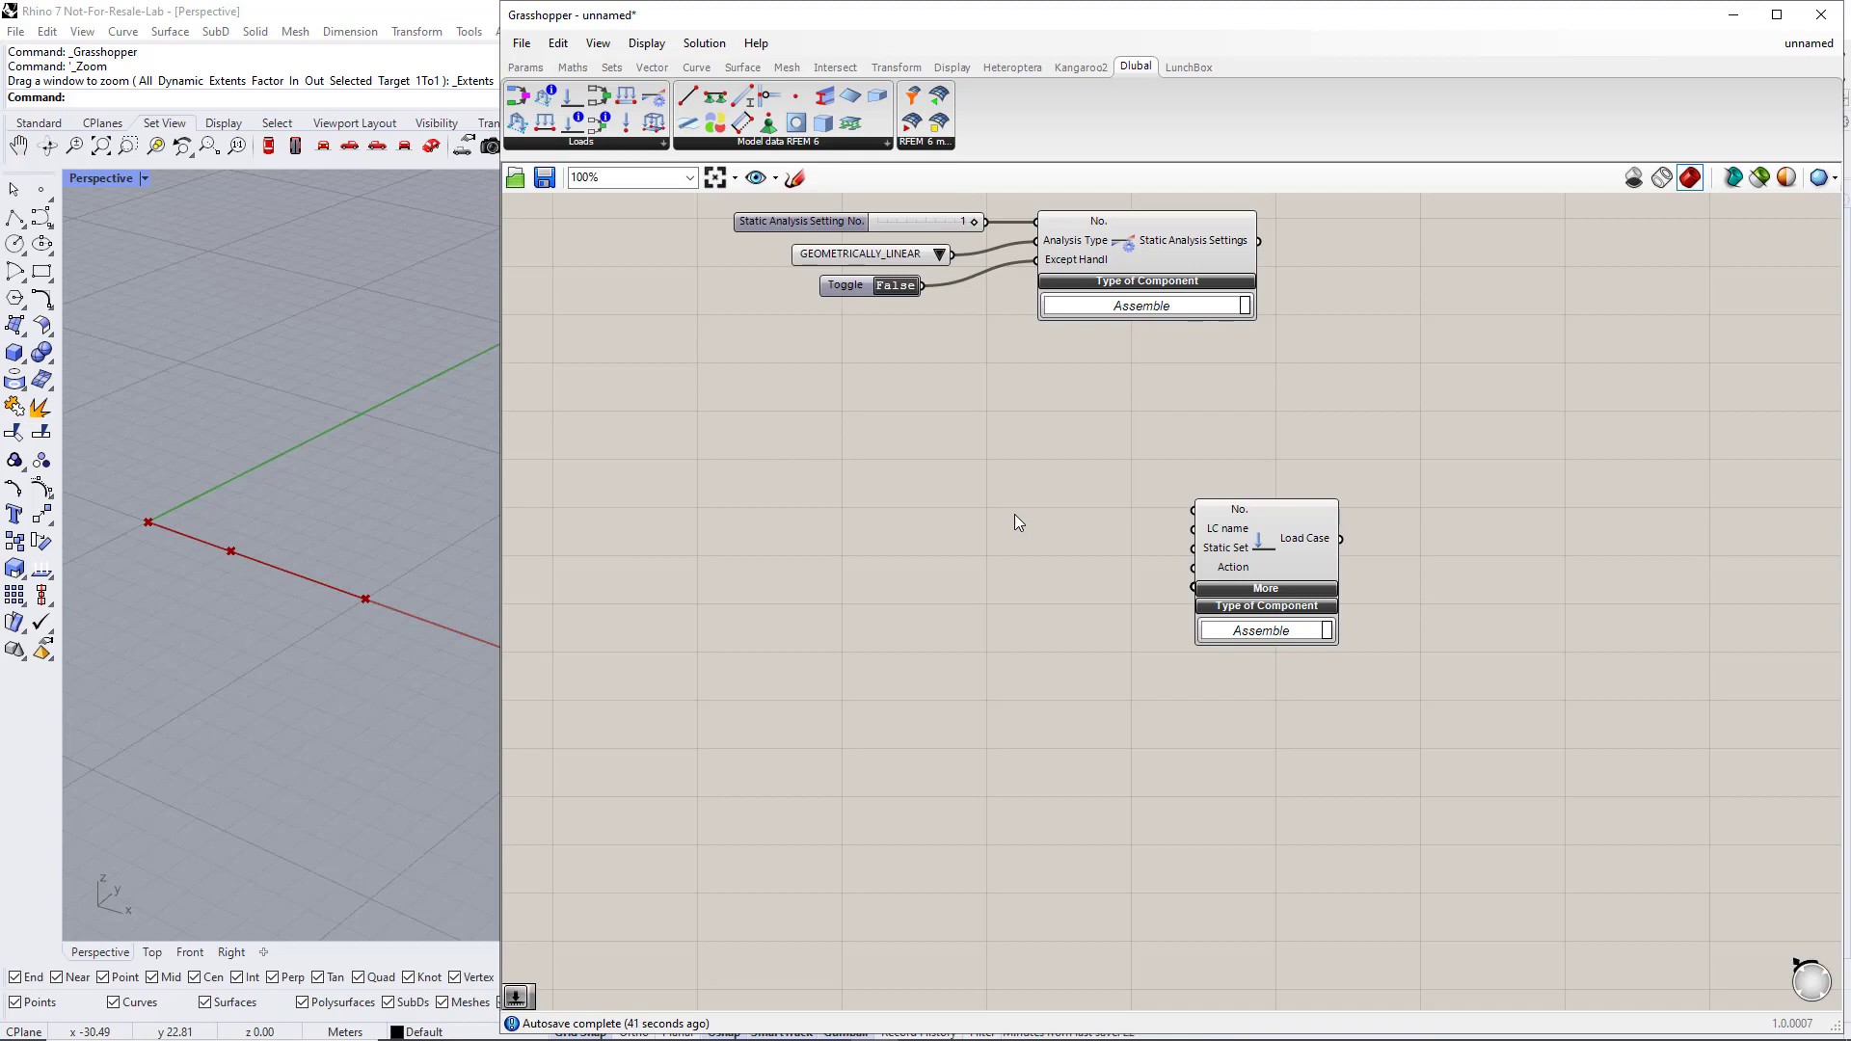
- Add sliders named Load Case No. and Static analysis settings, both set to 1, feeding the load case's No. and Static Set inputs
double_click(985, 501)
type("slider")
key("Return")
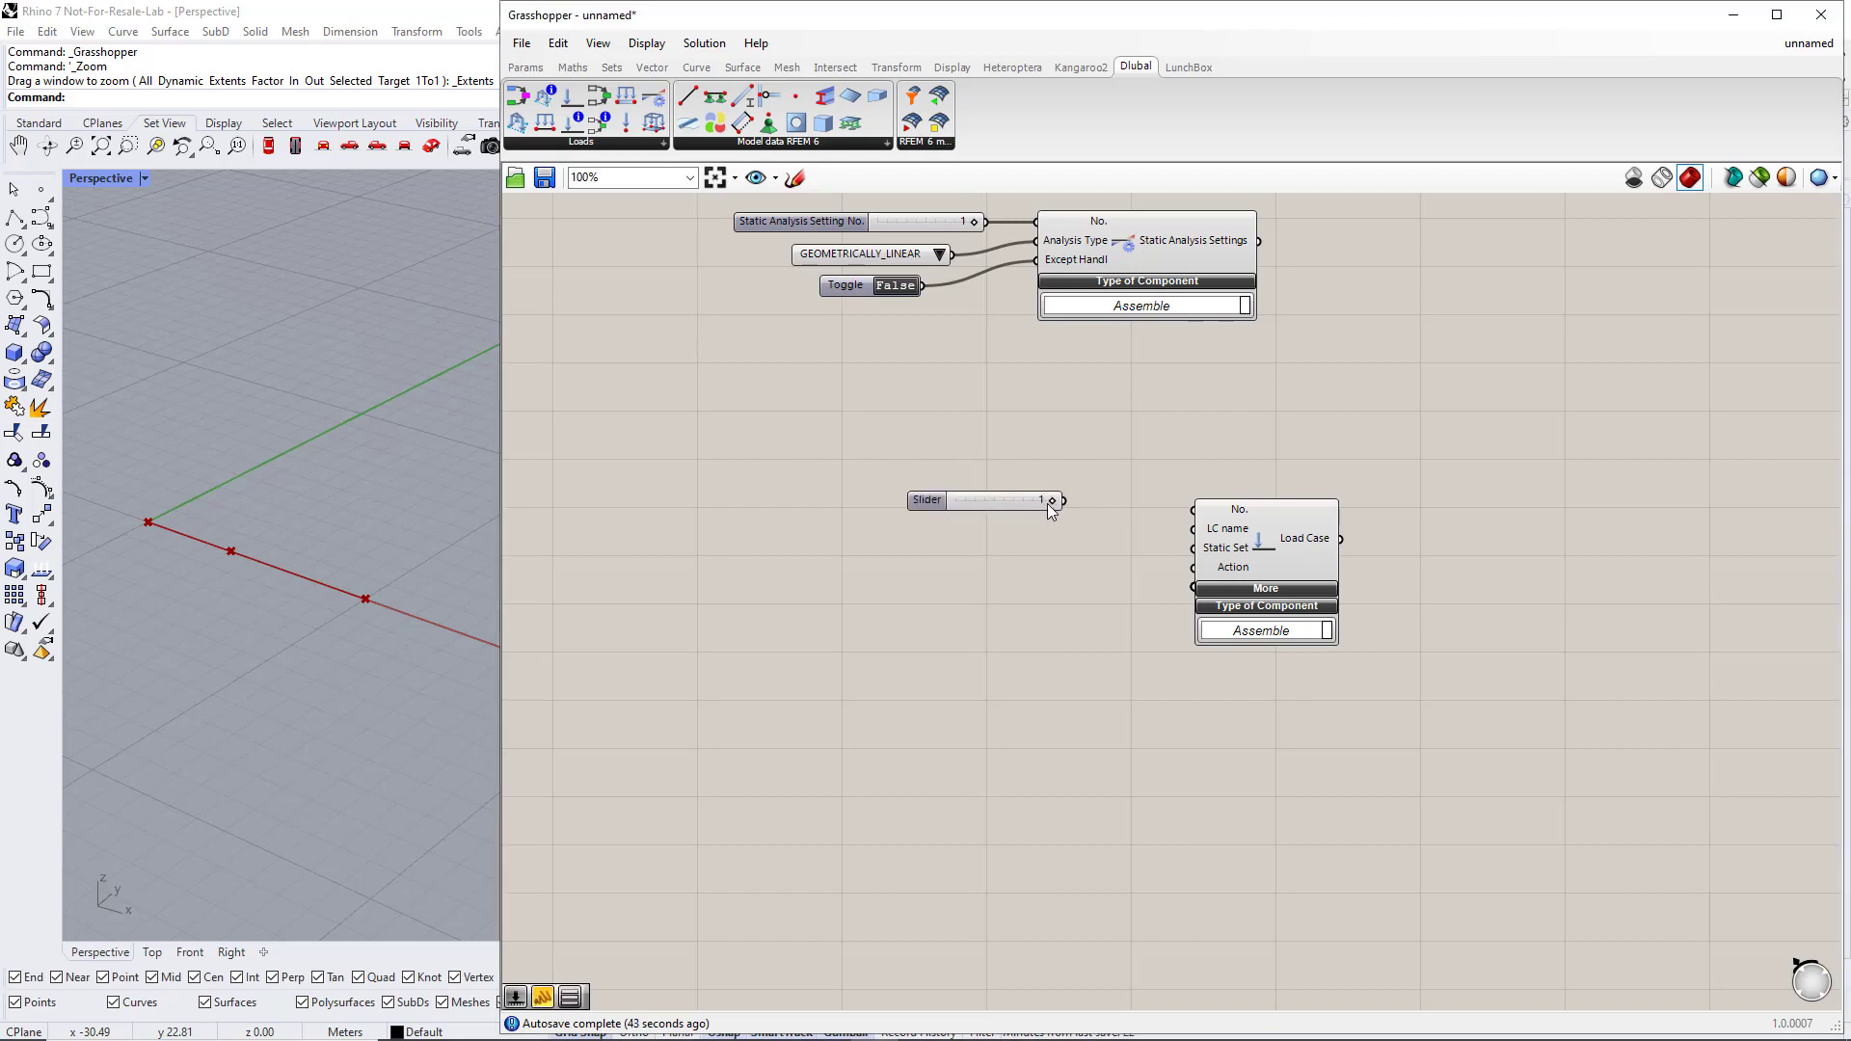
left_click_drag(1063, 500, 1196, 510)
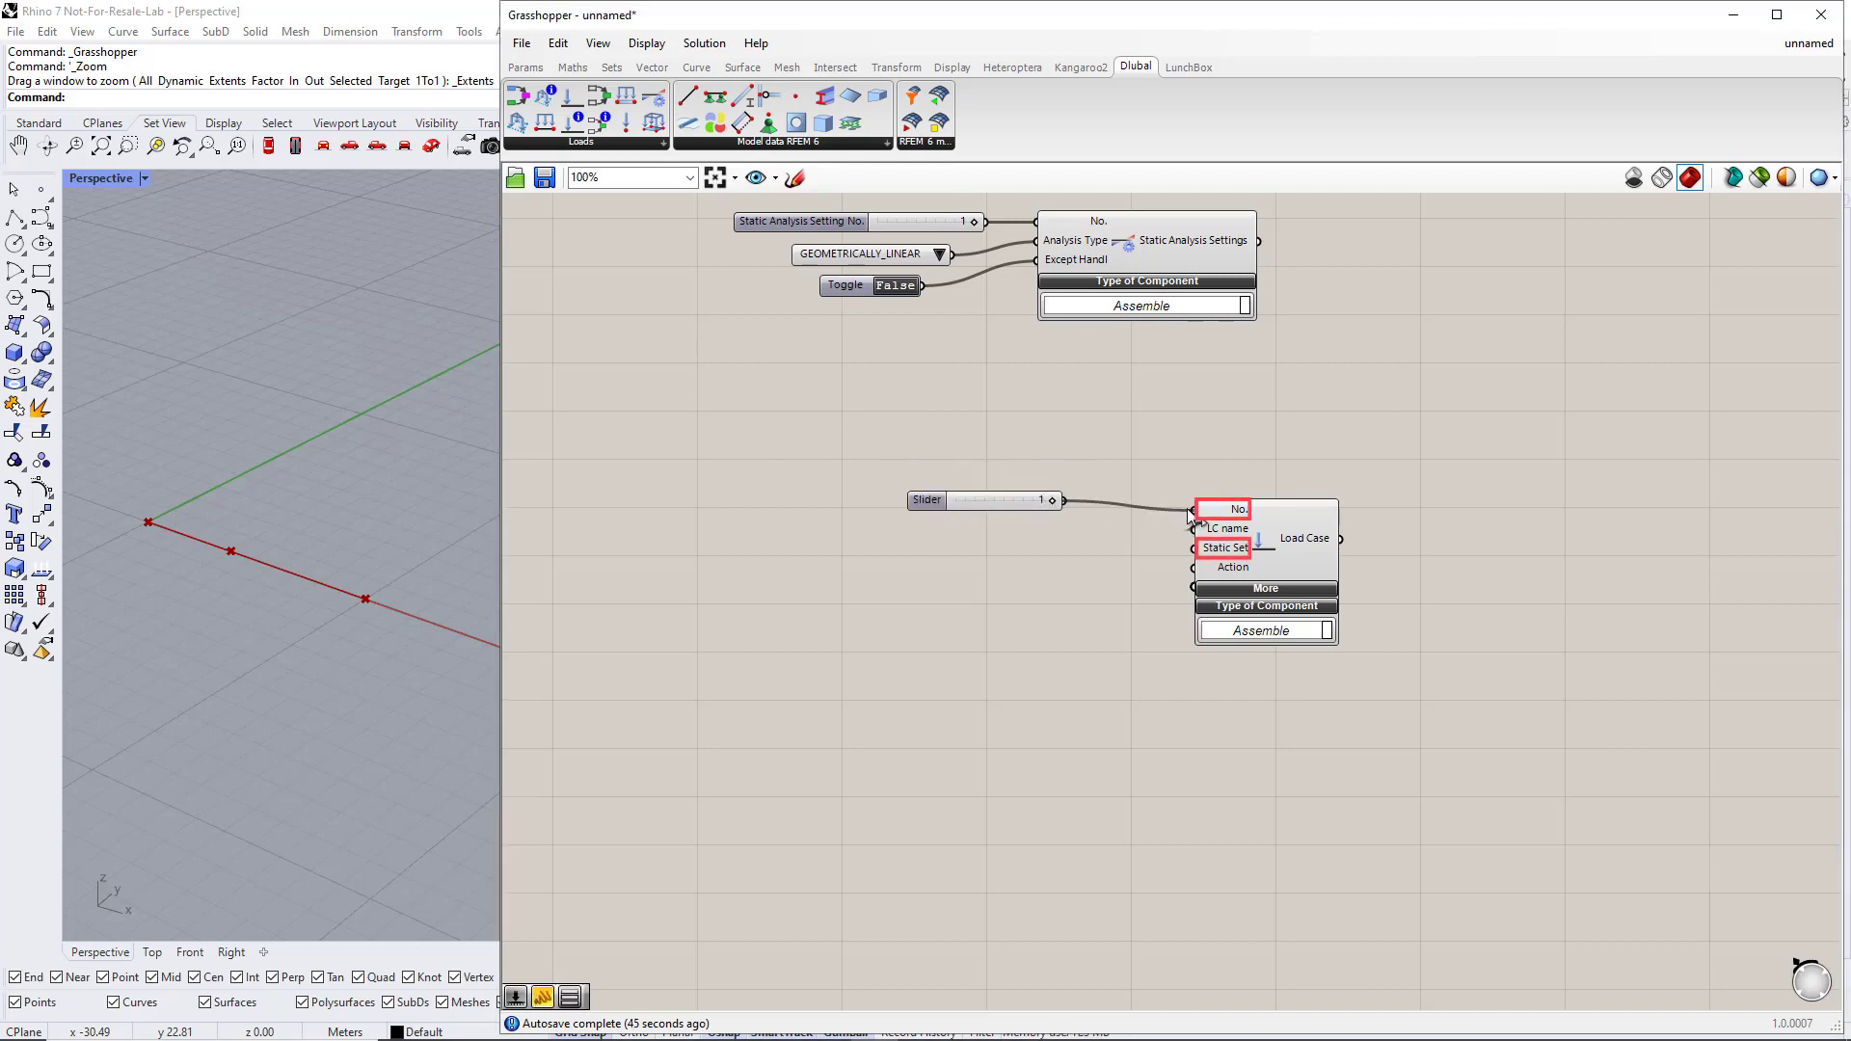
left_click_drag(997, 501, 1182, 549, "alt")
- Add a panel reading "Self Weight", connect it to the LC name input and tidy the static analysis settings slider beneath it
left_click(528, 68)
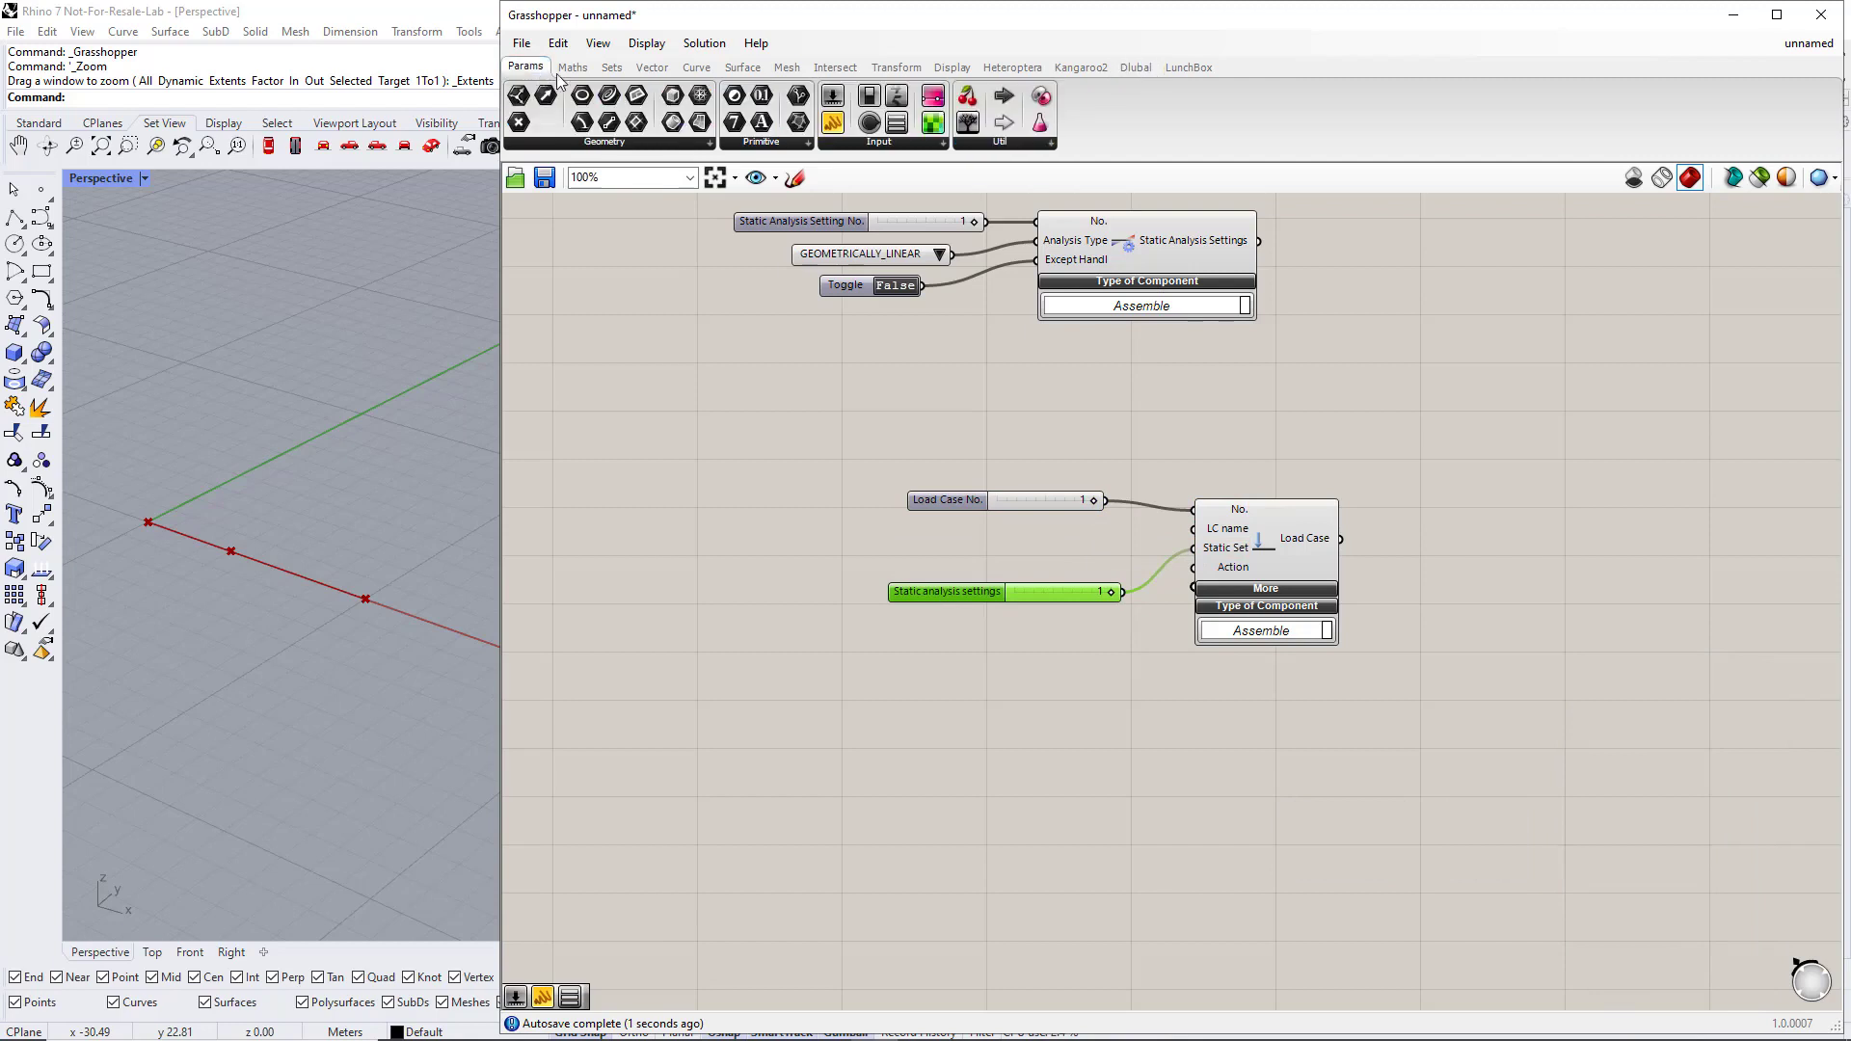
left_click_drag(833, 127, 972, 563)
double_click(972, 563)
type("self Weight")
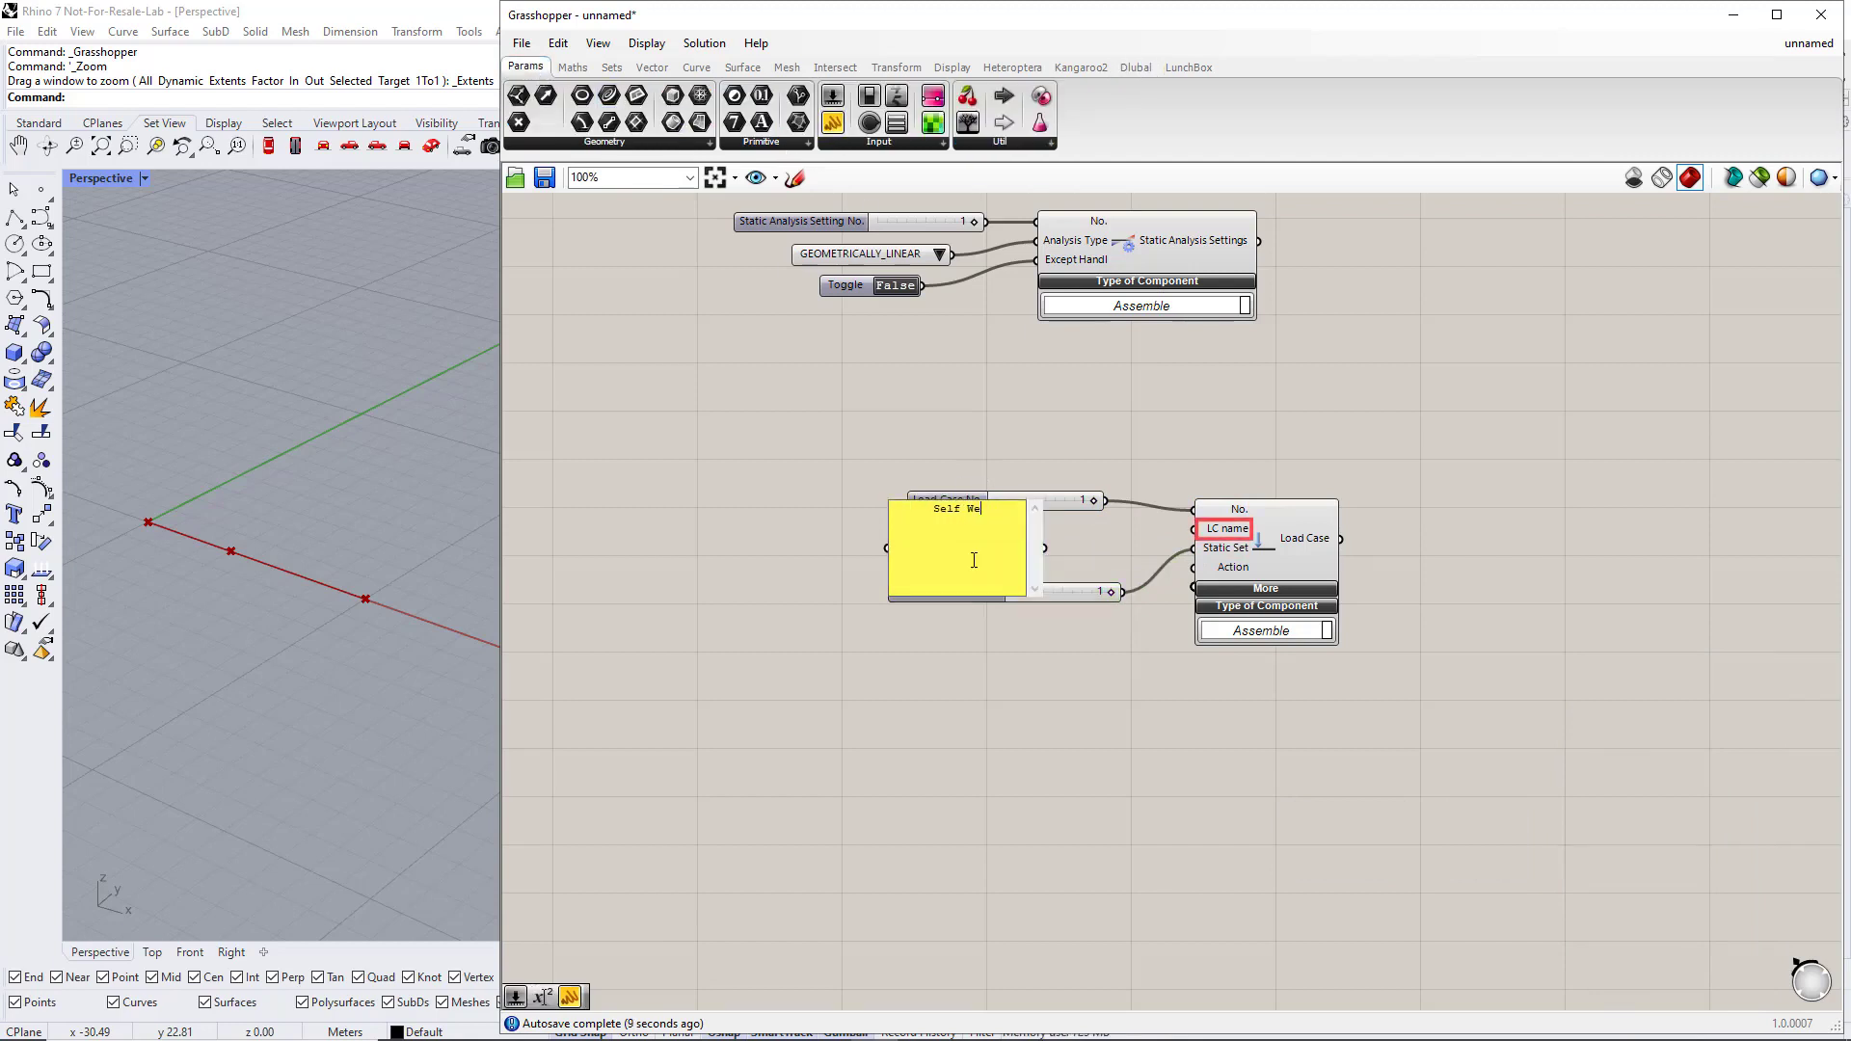
left_click(952, 727)
left_click_drag(1036, 589, 1187, 545)
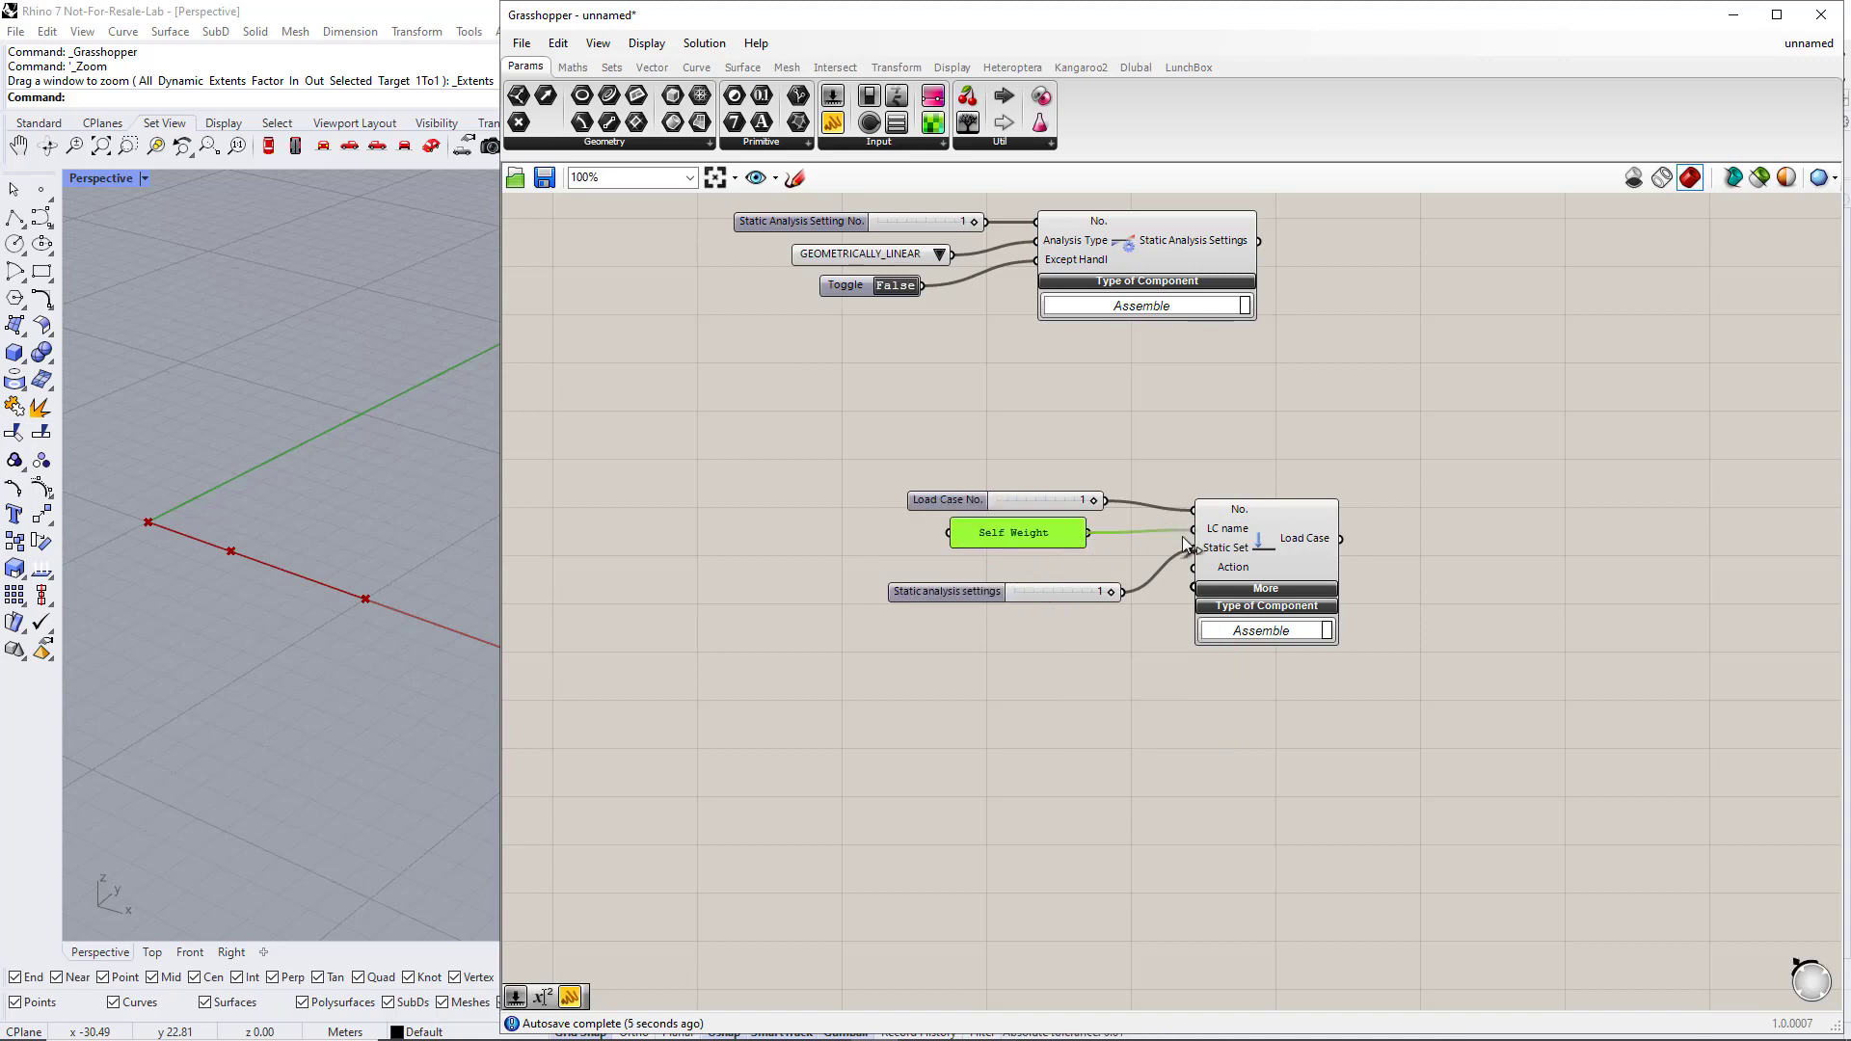
left_click_drag(1077, 587, 1074, 571)
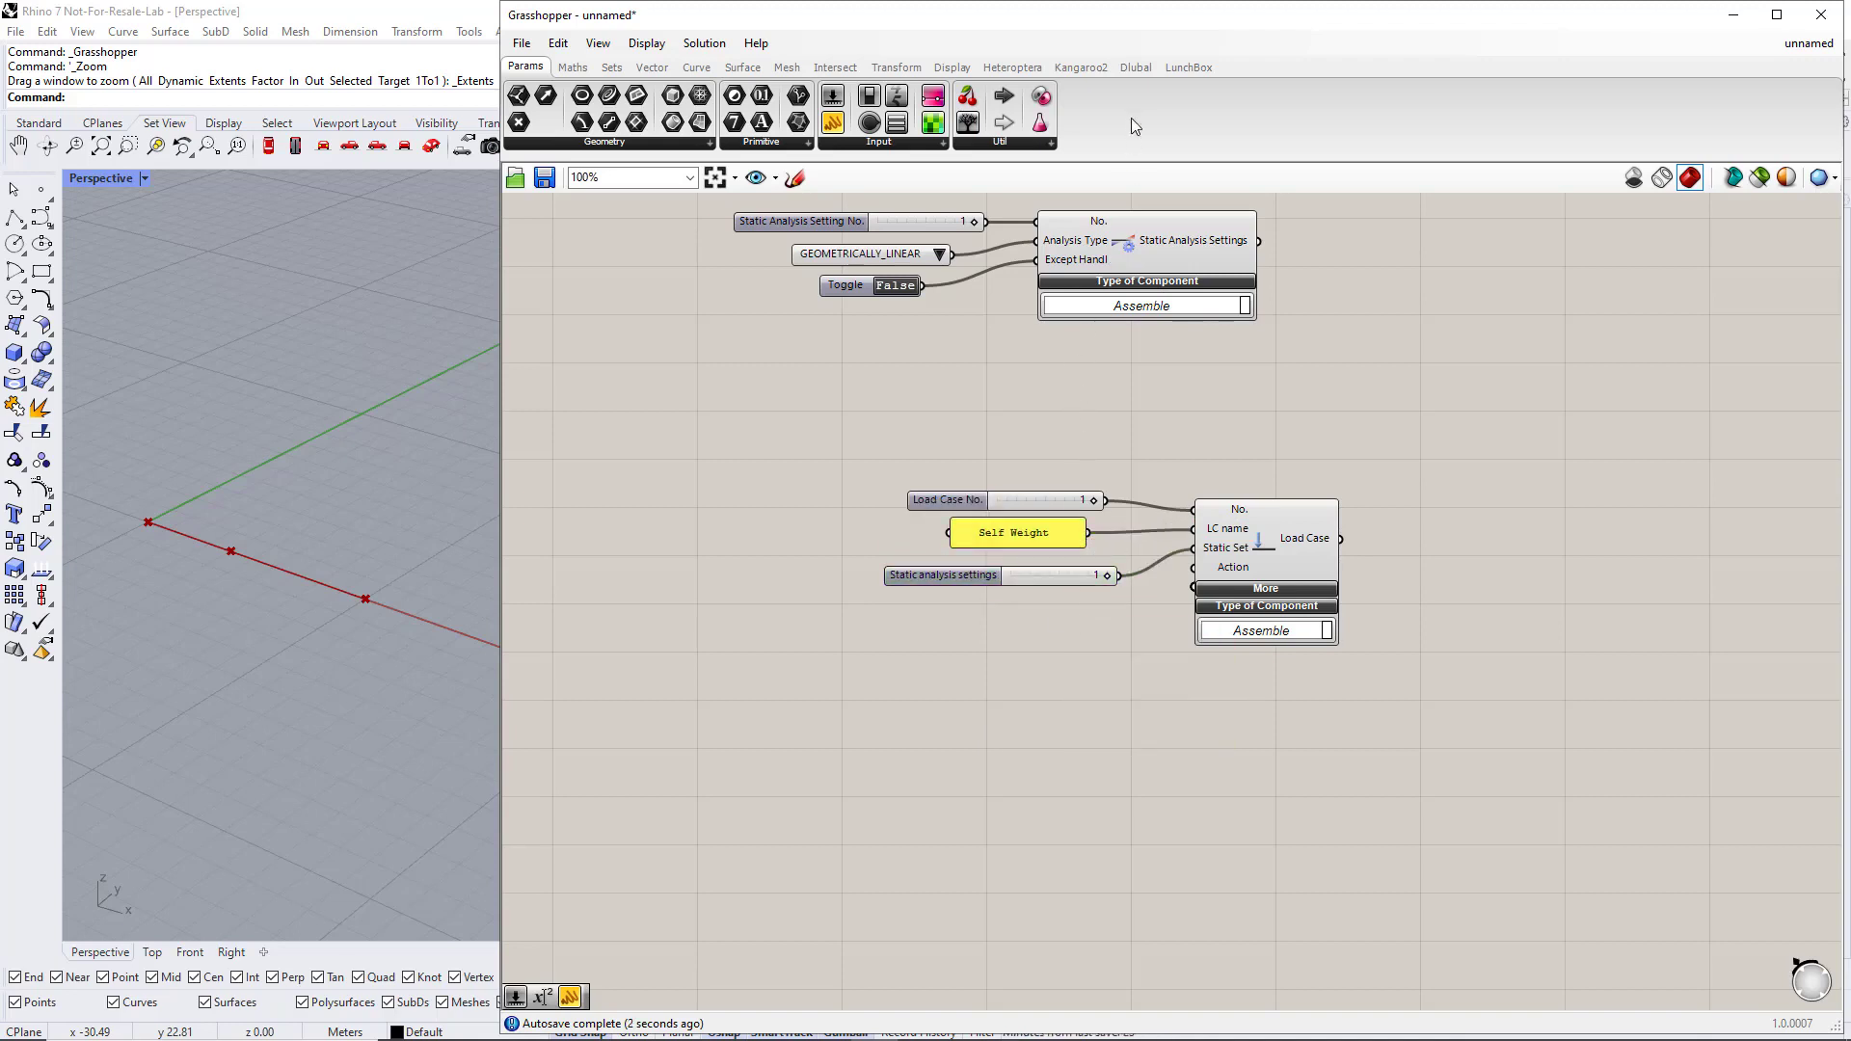
- Place a Load Case Classification component beside the Load Case component and expand its Classification options
left_click(1140, 69)
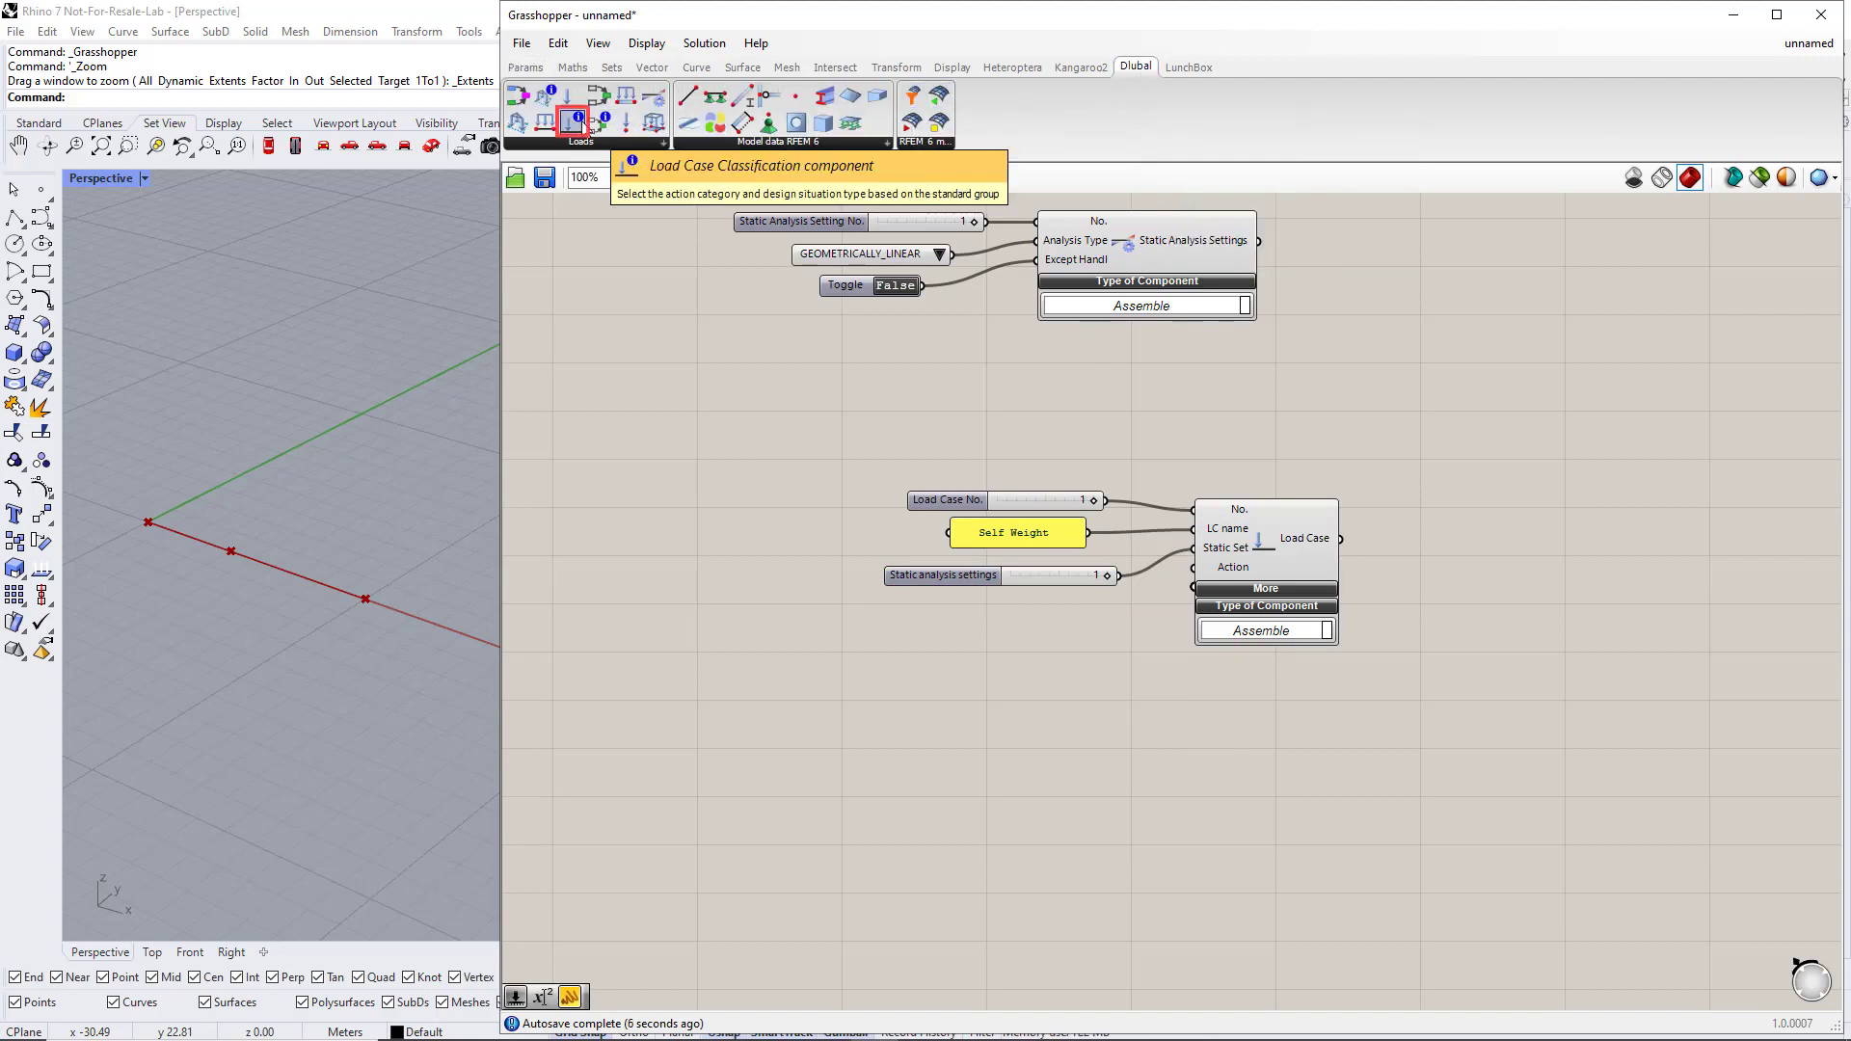
left_click_drag(575, 123, 812, 625)
right_click_drag(971, 722, 1024, 472)
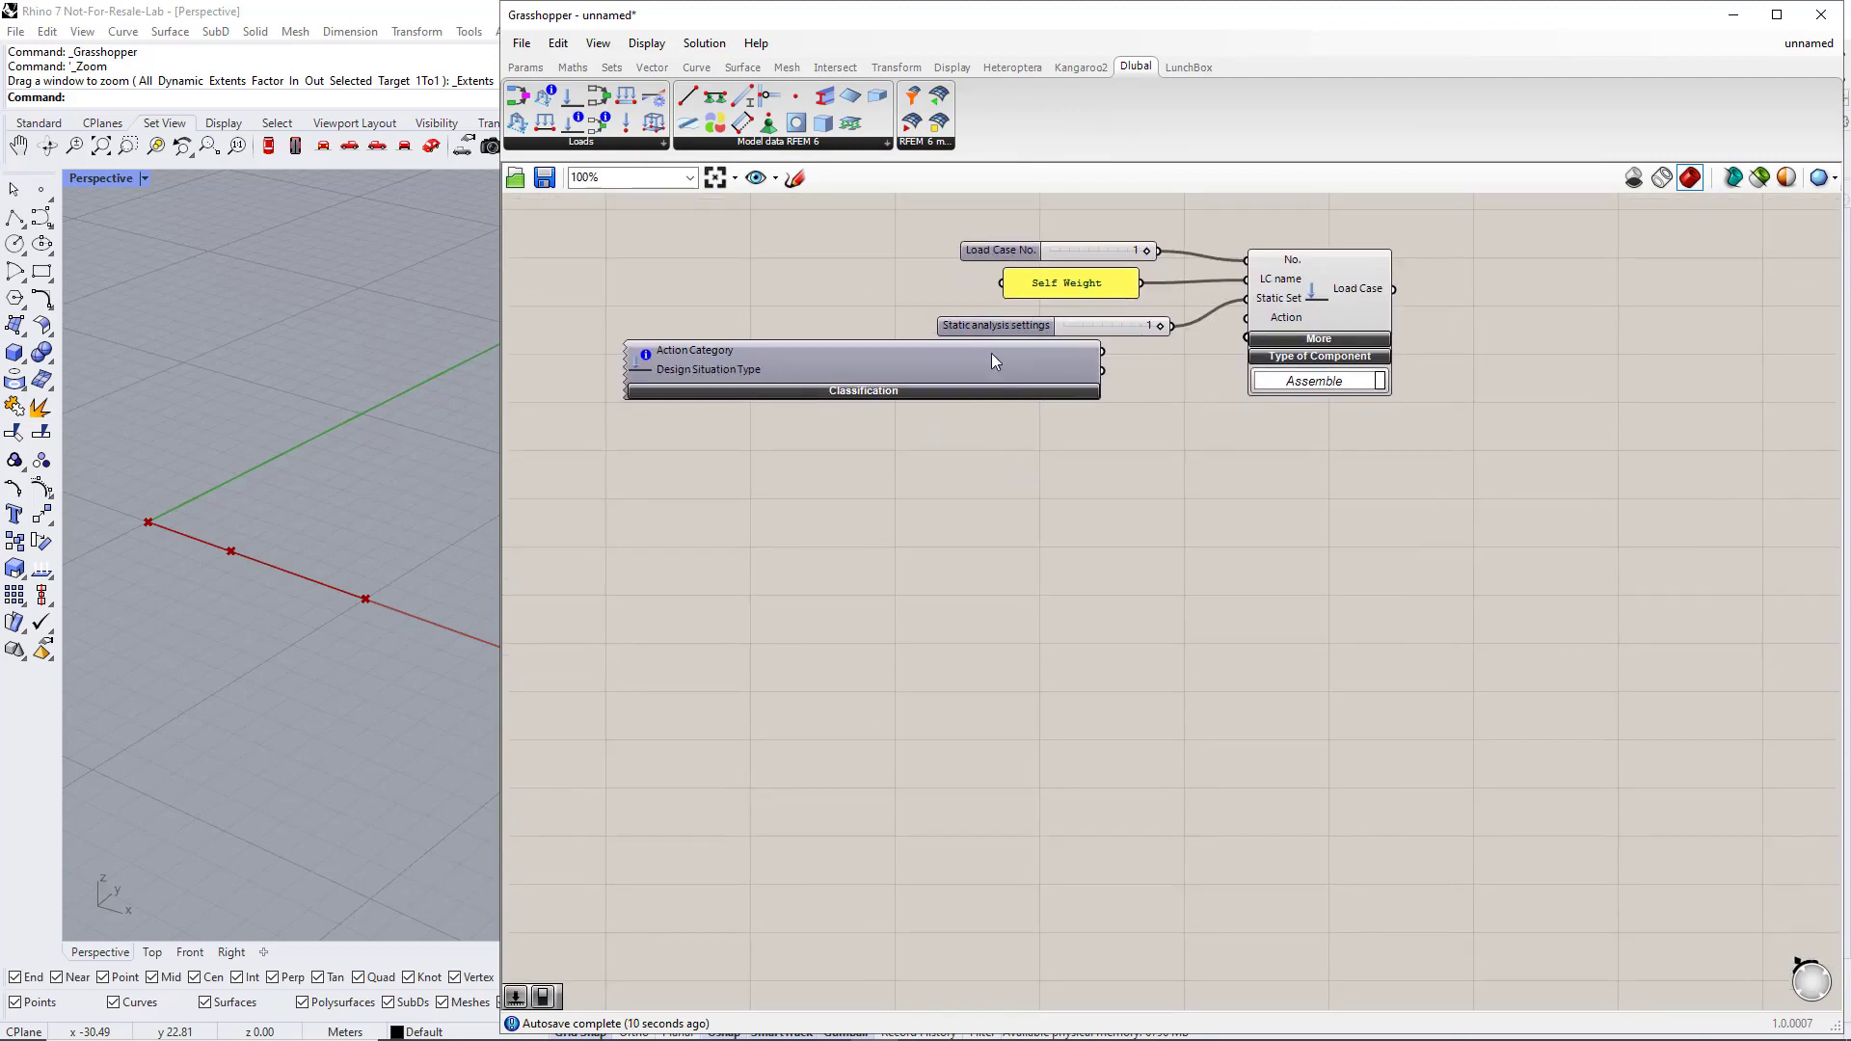
left_click_drag(991, 353, 953, 372)
left_click(985, 461)
left_click(953, 413)
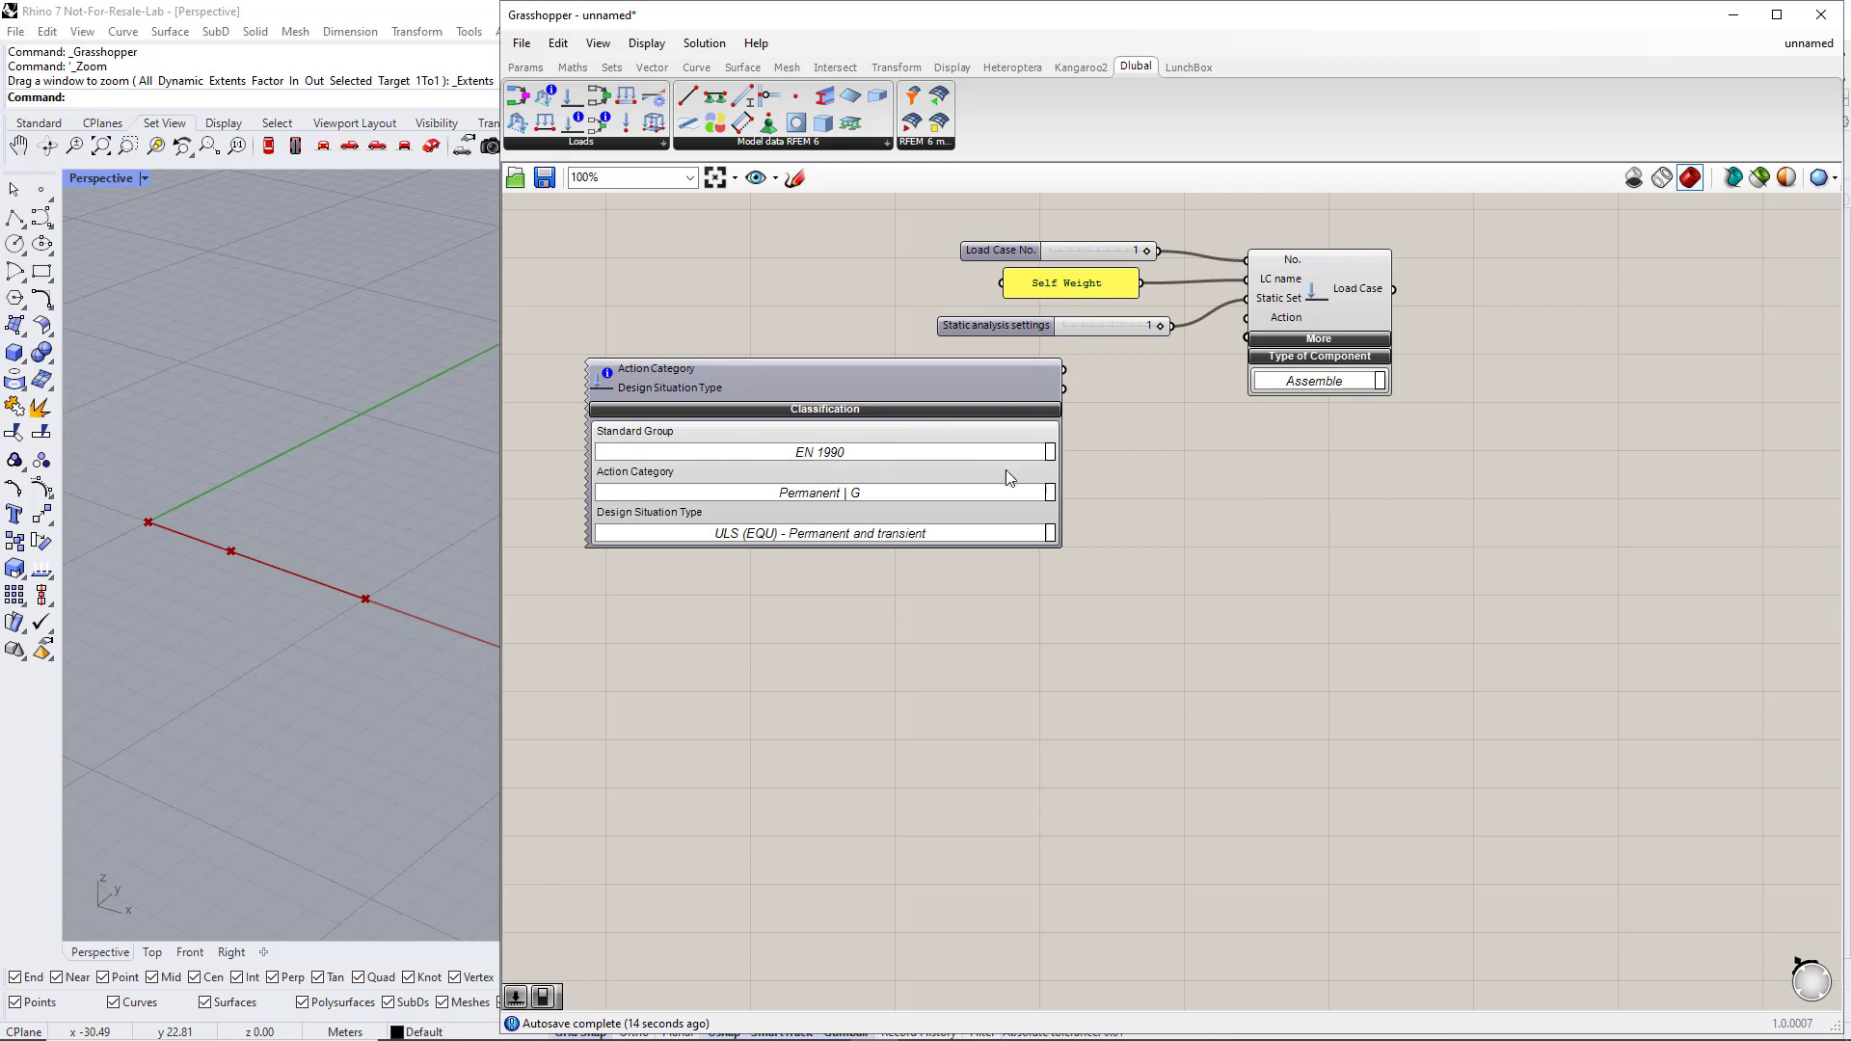
- Set the classification to EN 1990, action category Permanent | G and design situation ULS (STR/GEO) - Permanent and transient - Eq. 6.10
left_click(1049, 453)
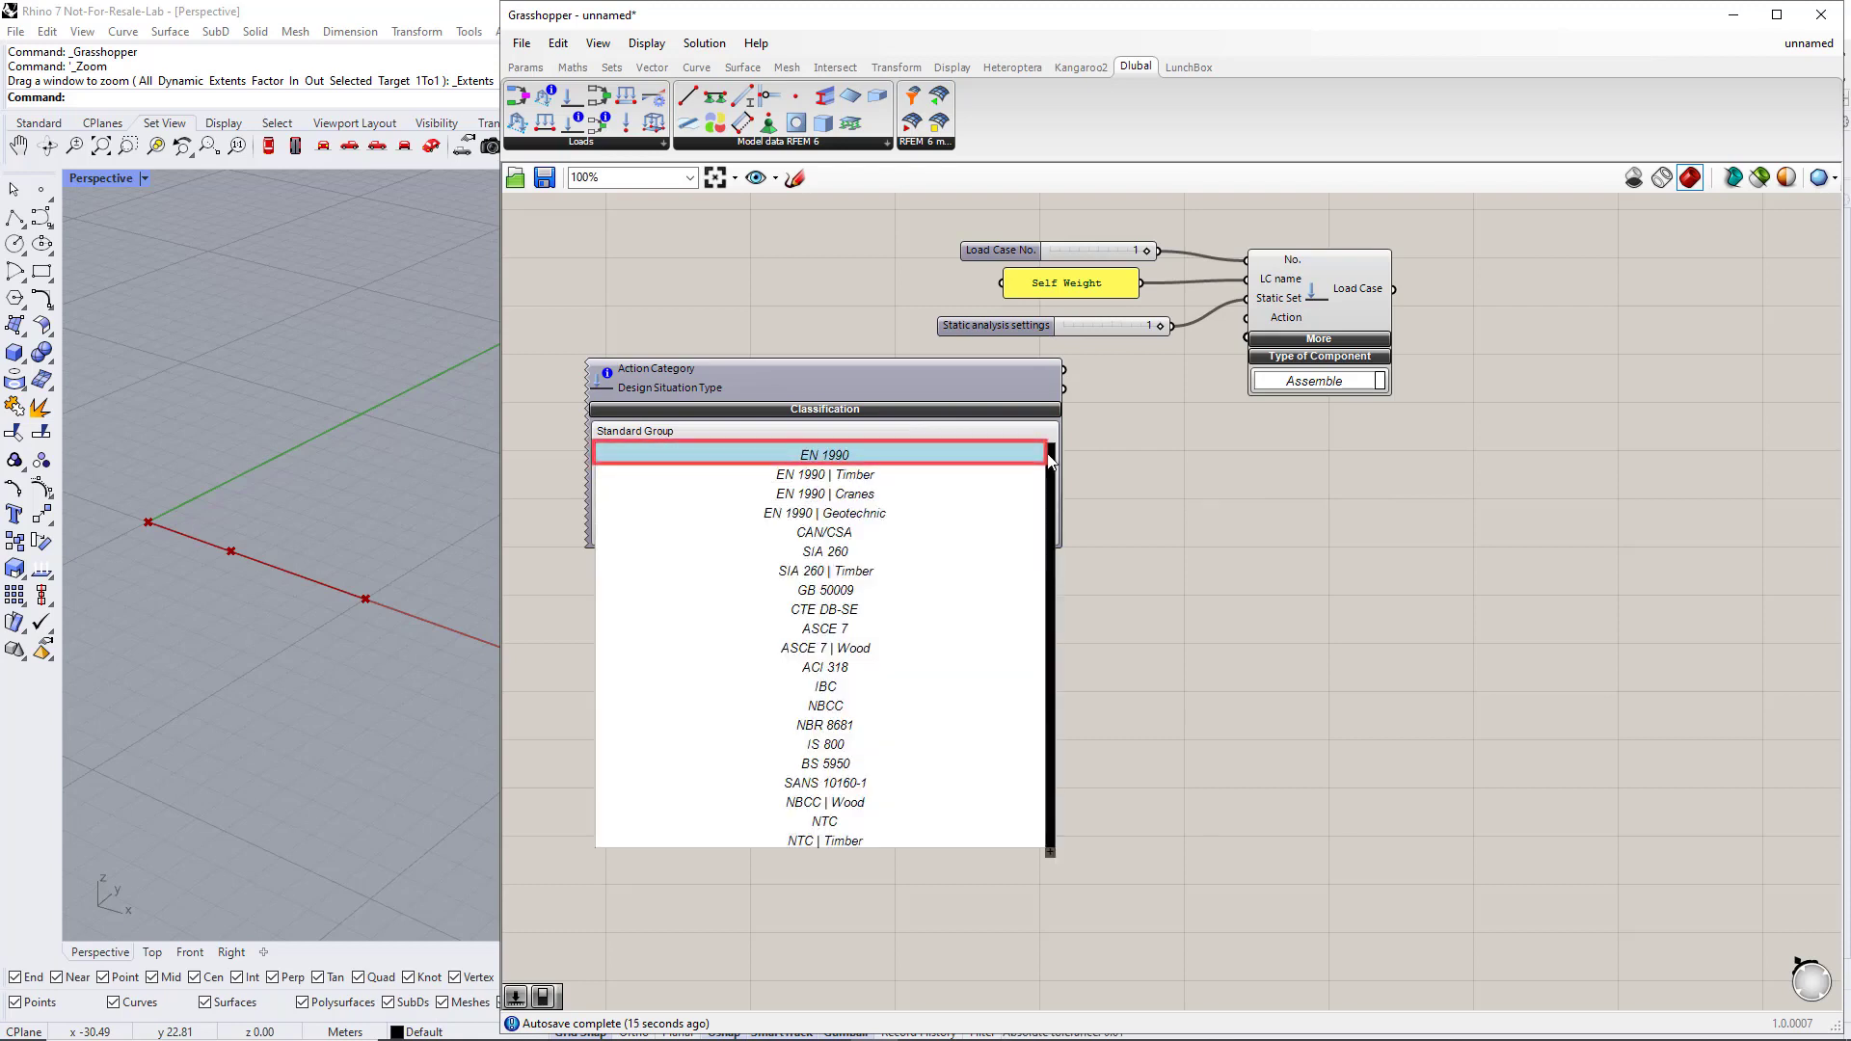
left_click(1031, 457)
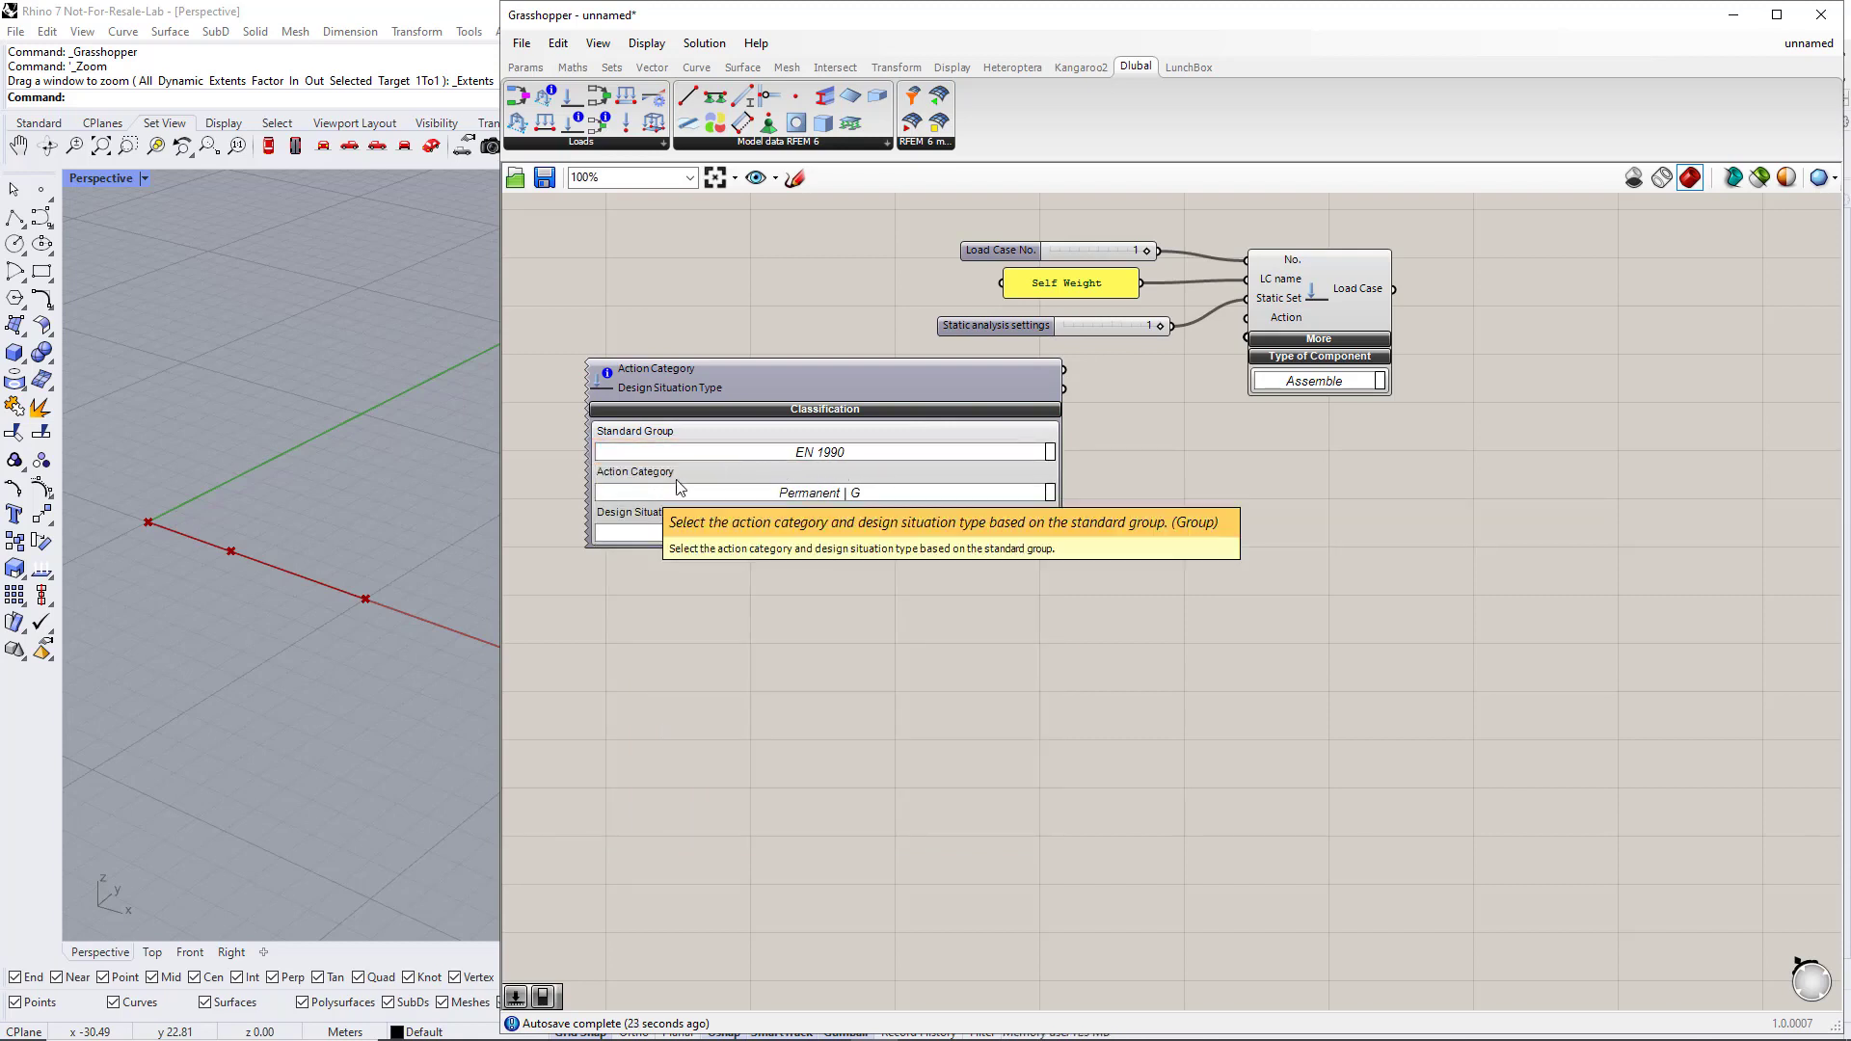
left_click(1049, 493)
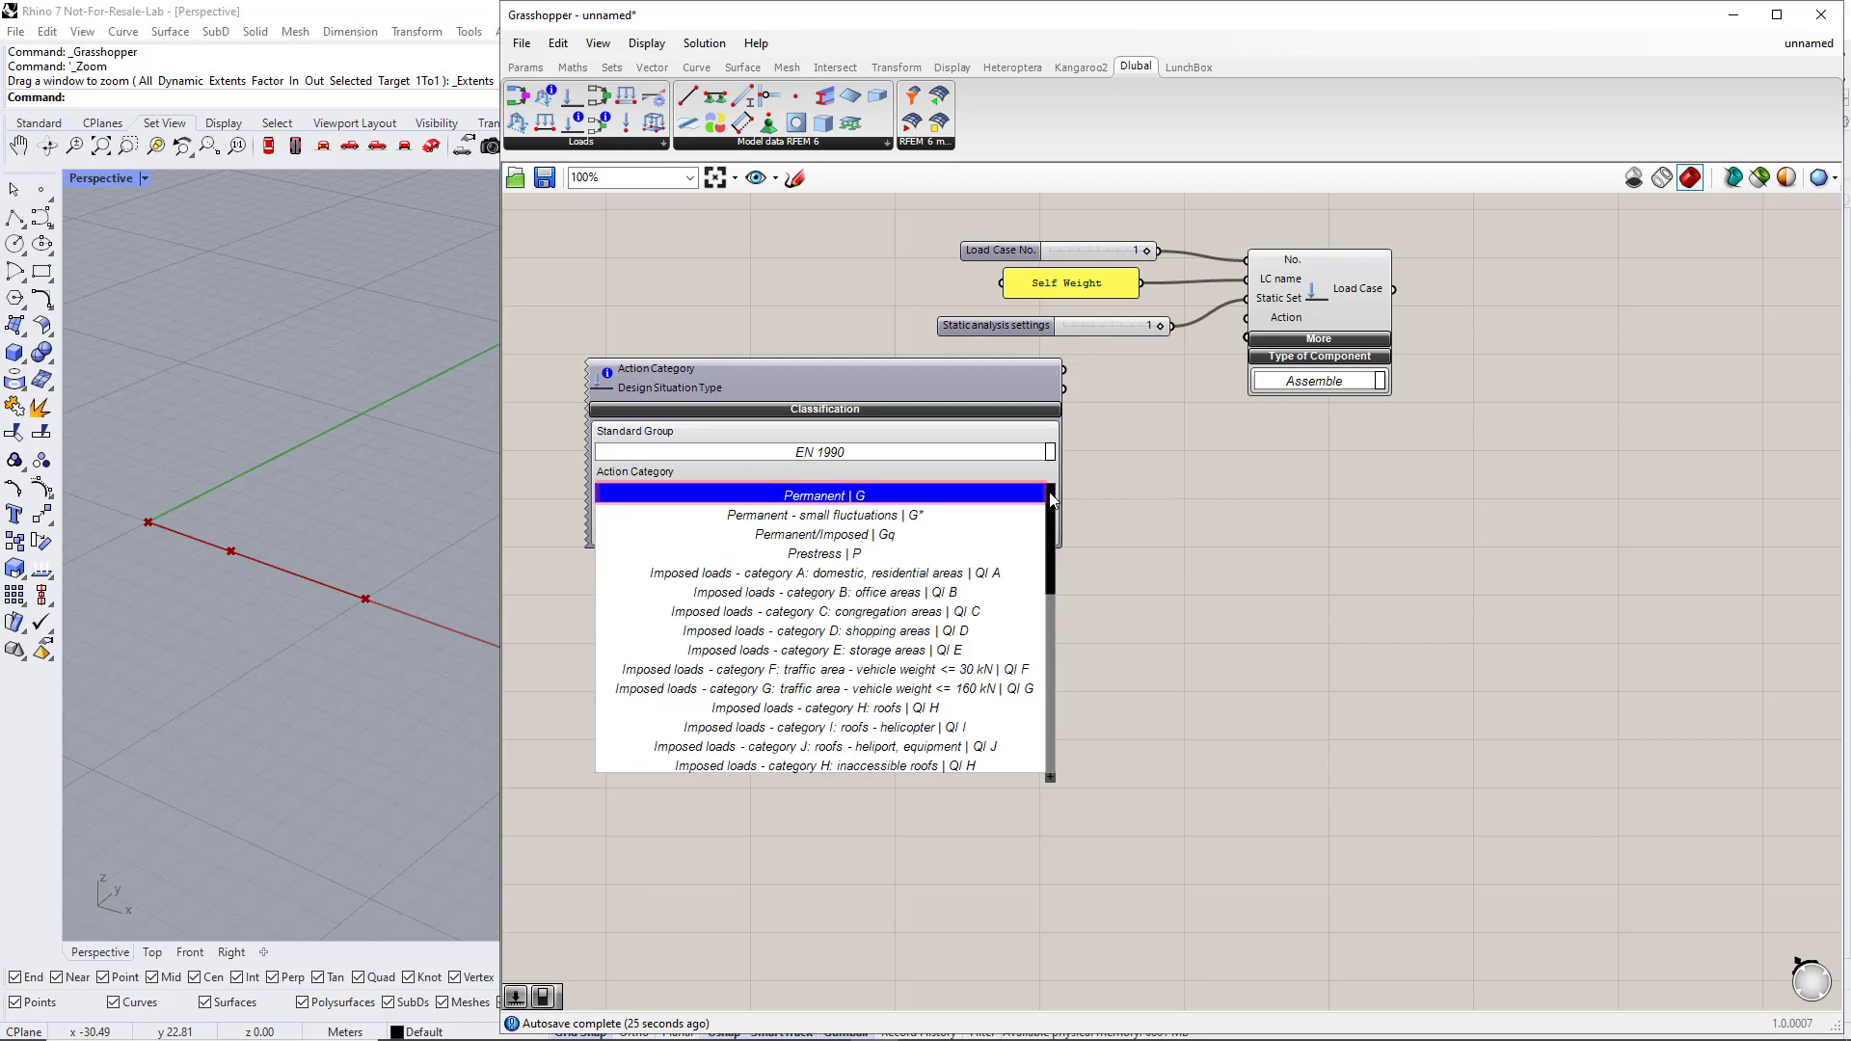
left_click(870, 493)
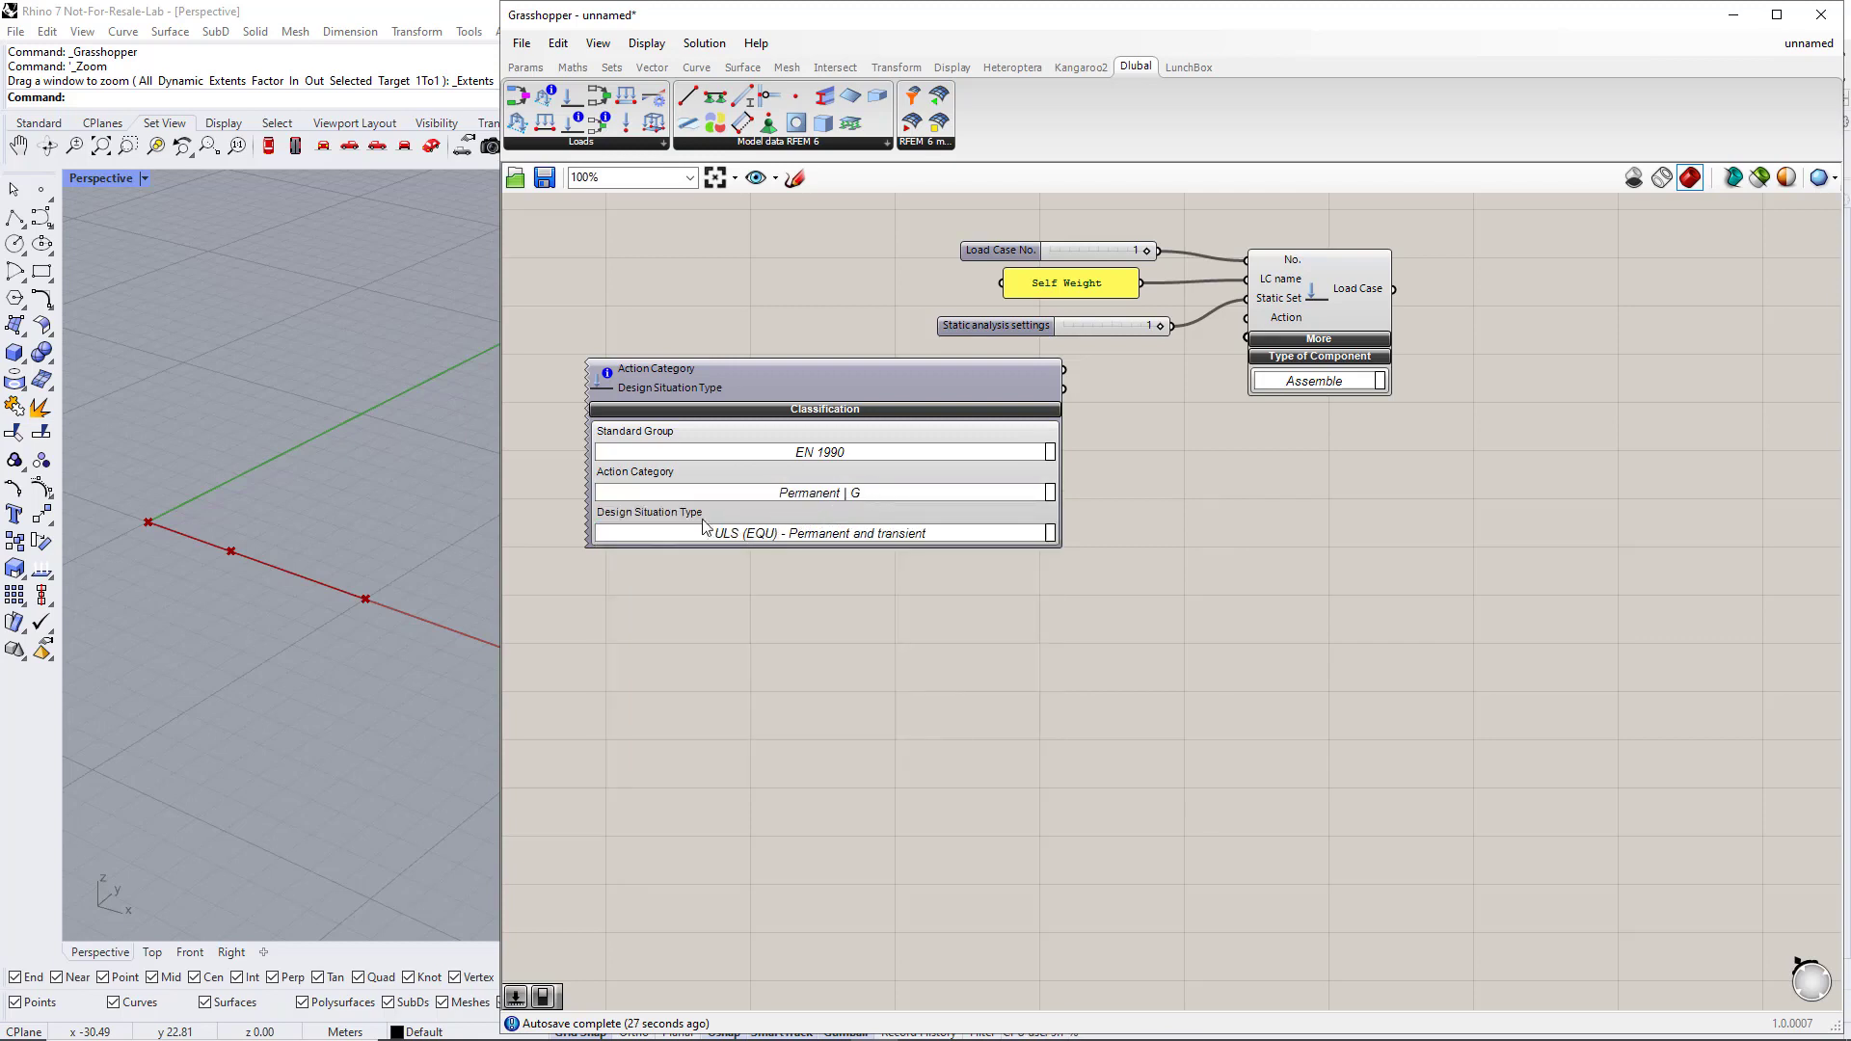
left_click(1050, 533)
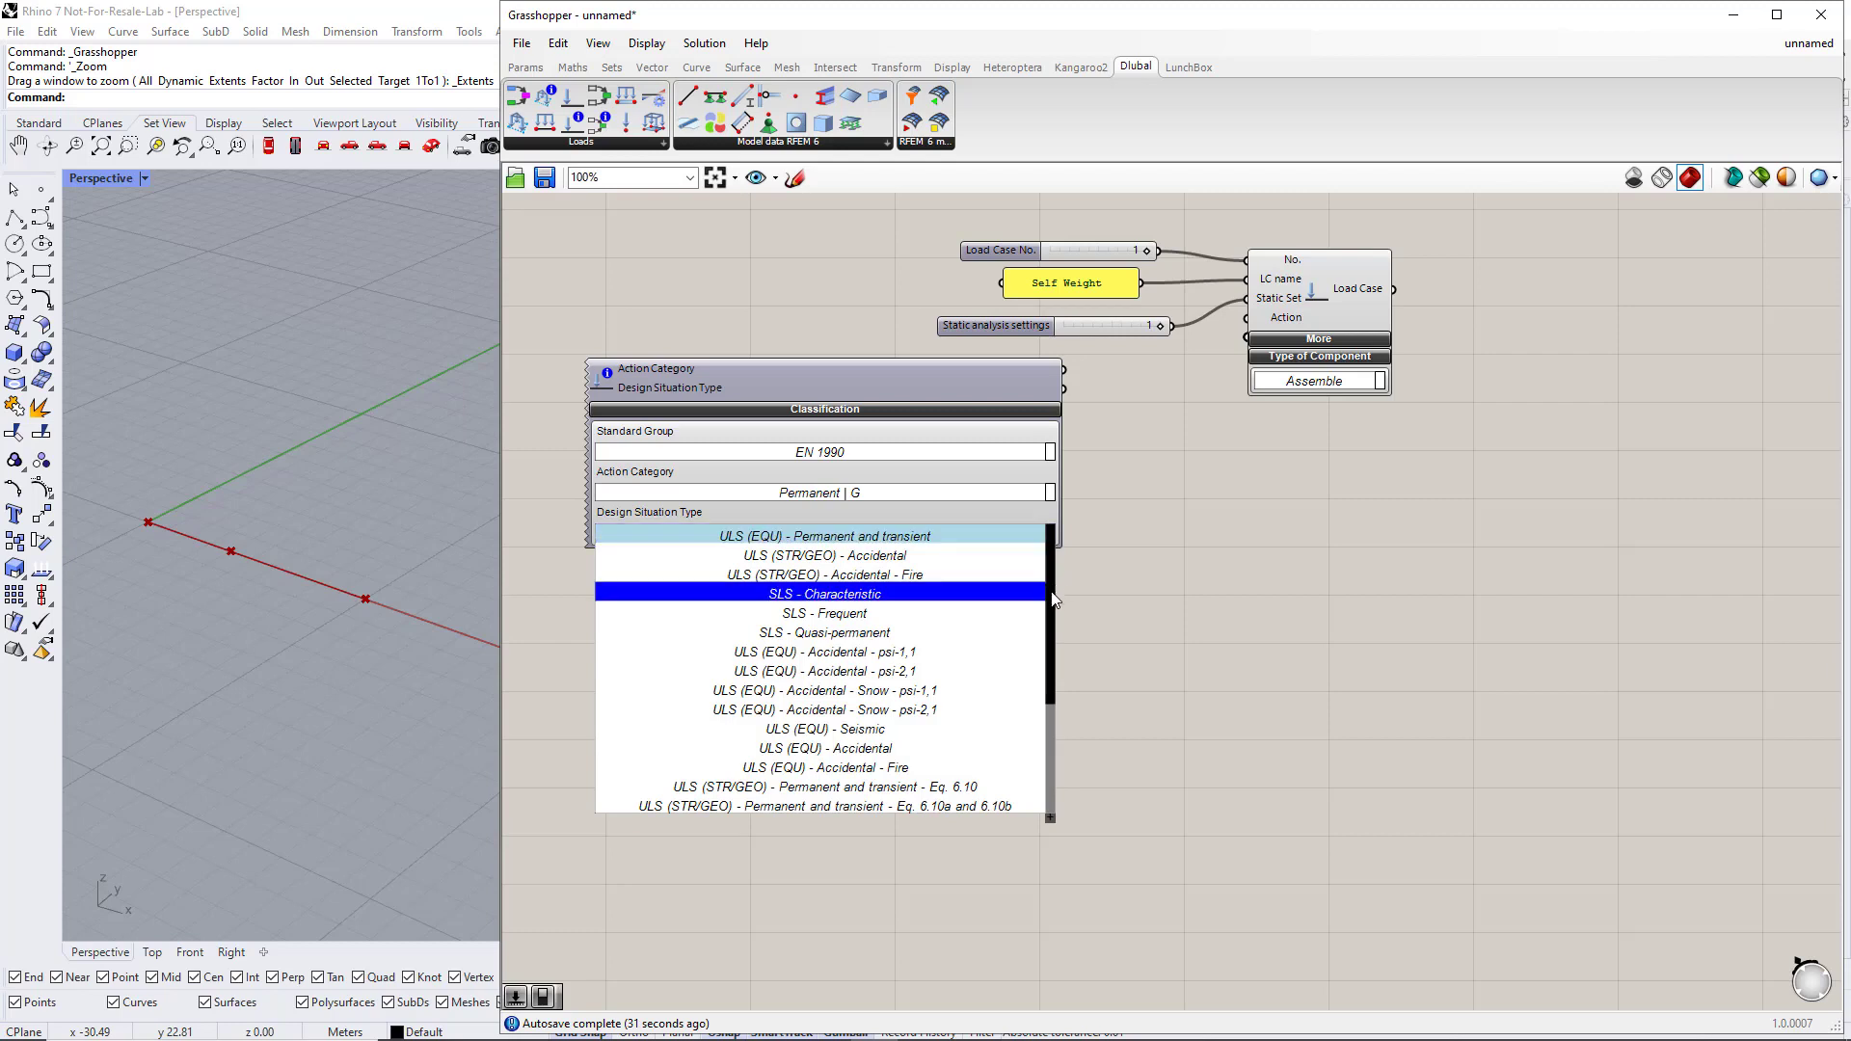
scroll(1052, 655, "down", 2)
scroll(1050, 668, "down", 2)
left_click(993, 671)
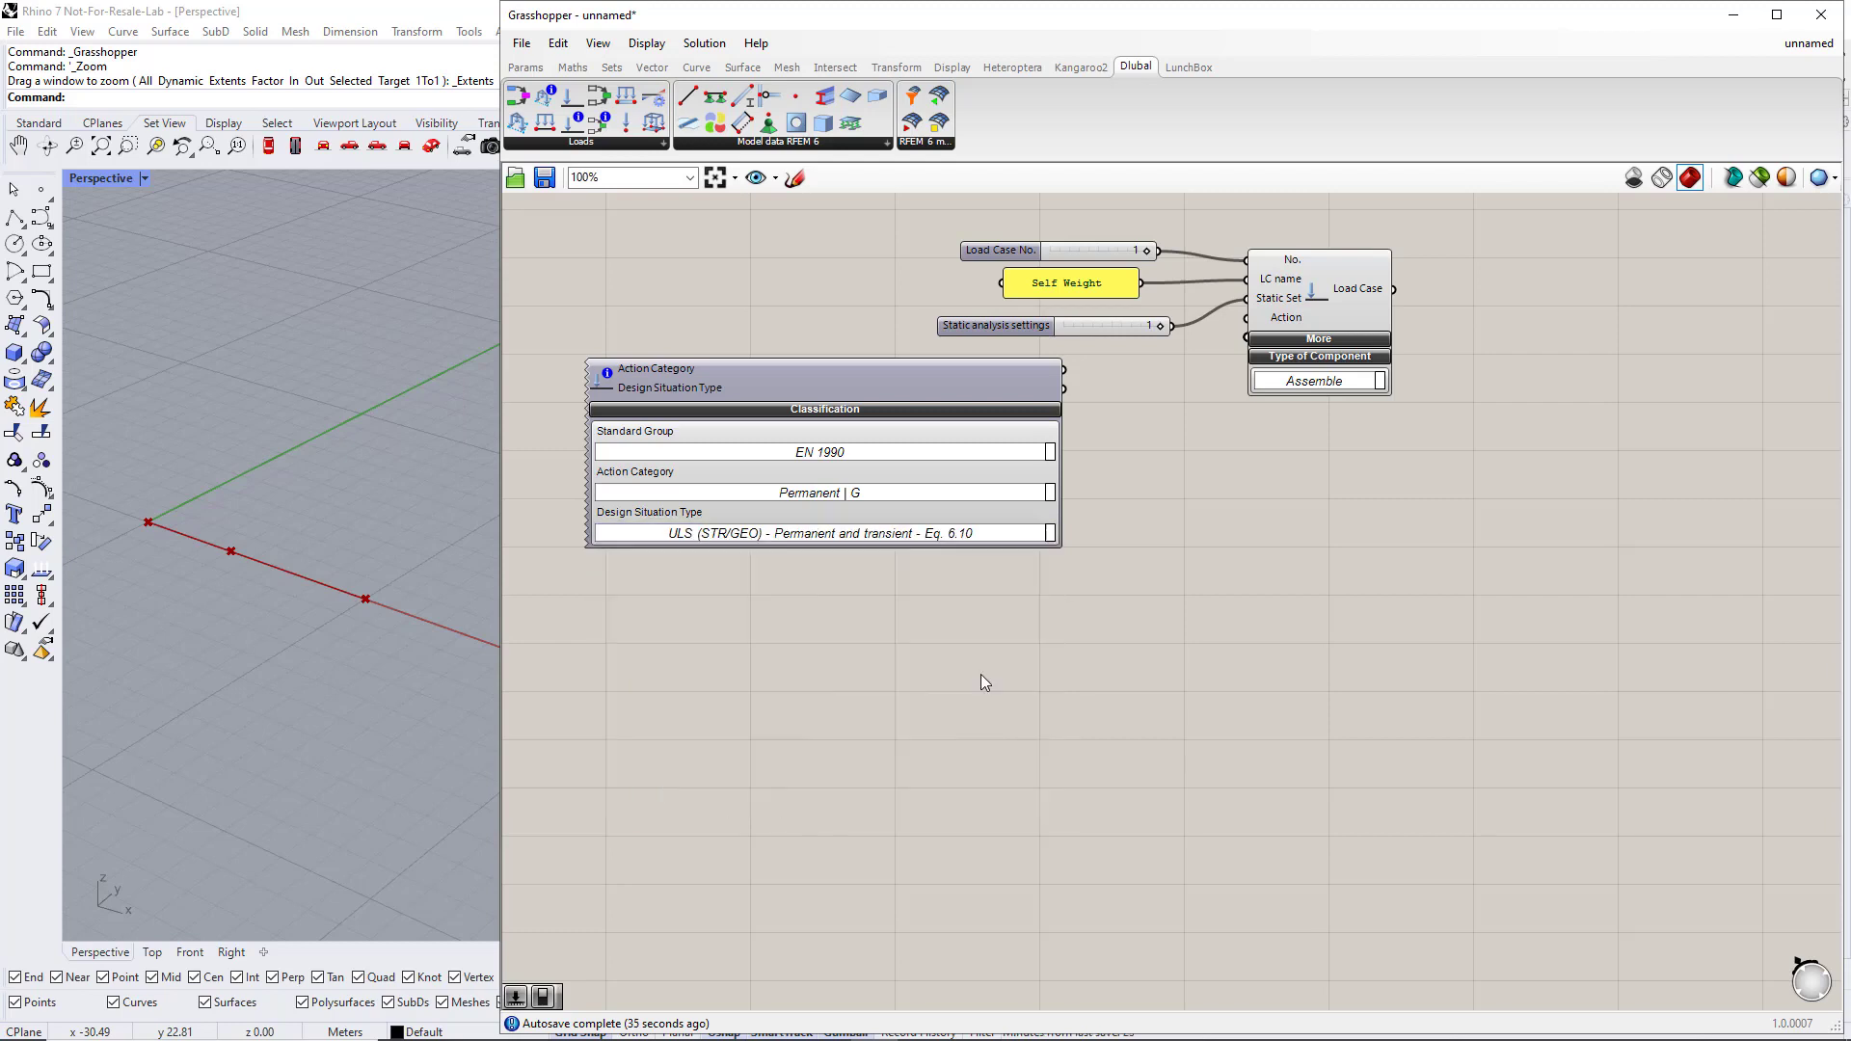
- Connect Action Category to the load case's Action input and feed SW active and To Solve from Boolean toggles set to True
left_click_drag(1063, 369, 1243, 329)
left_click(1272, 338)
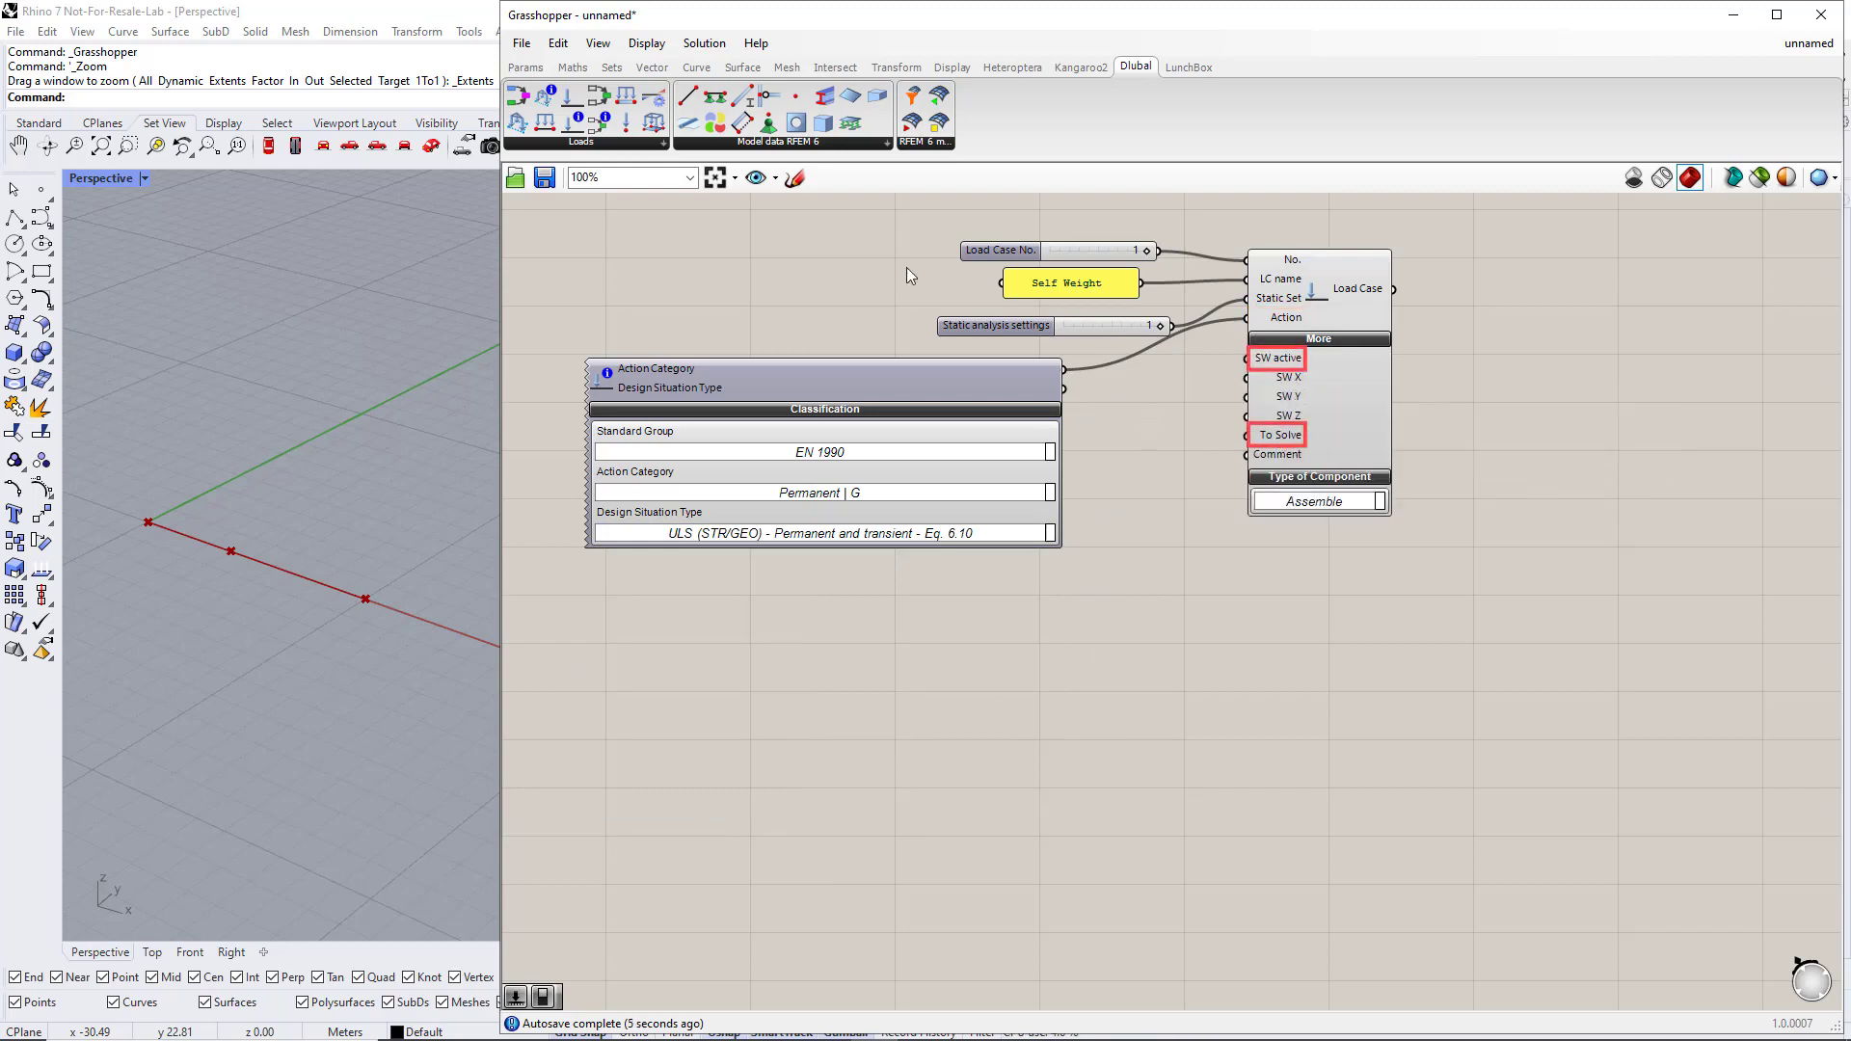
left_click(525, 67)
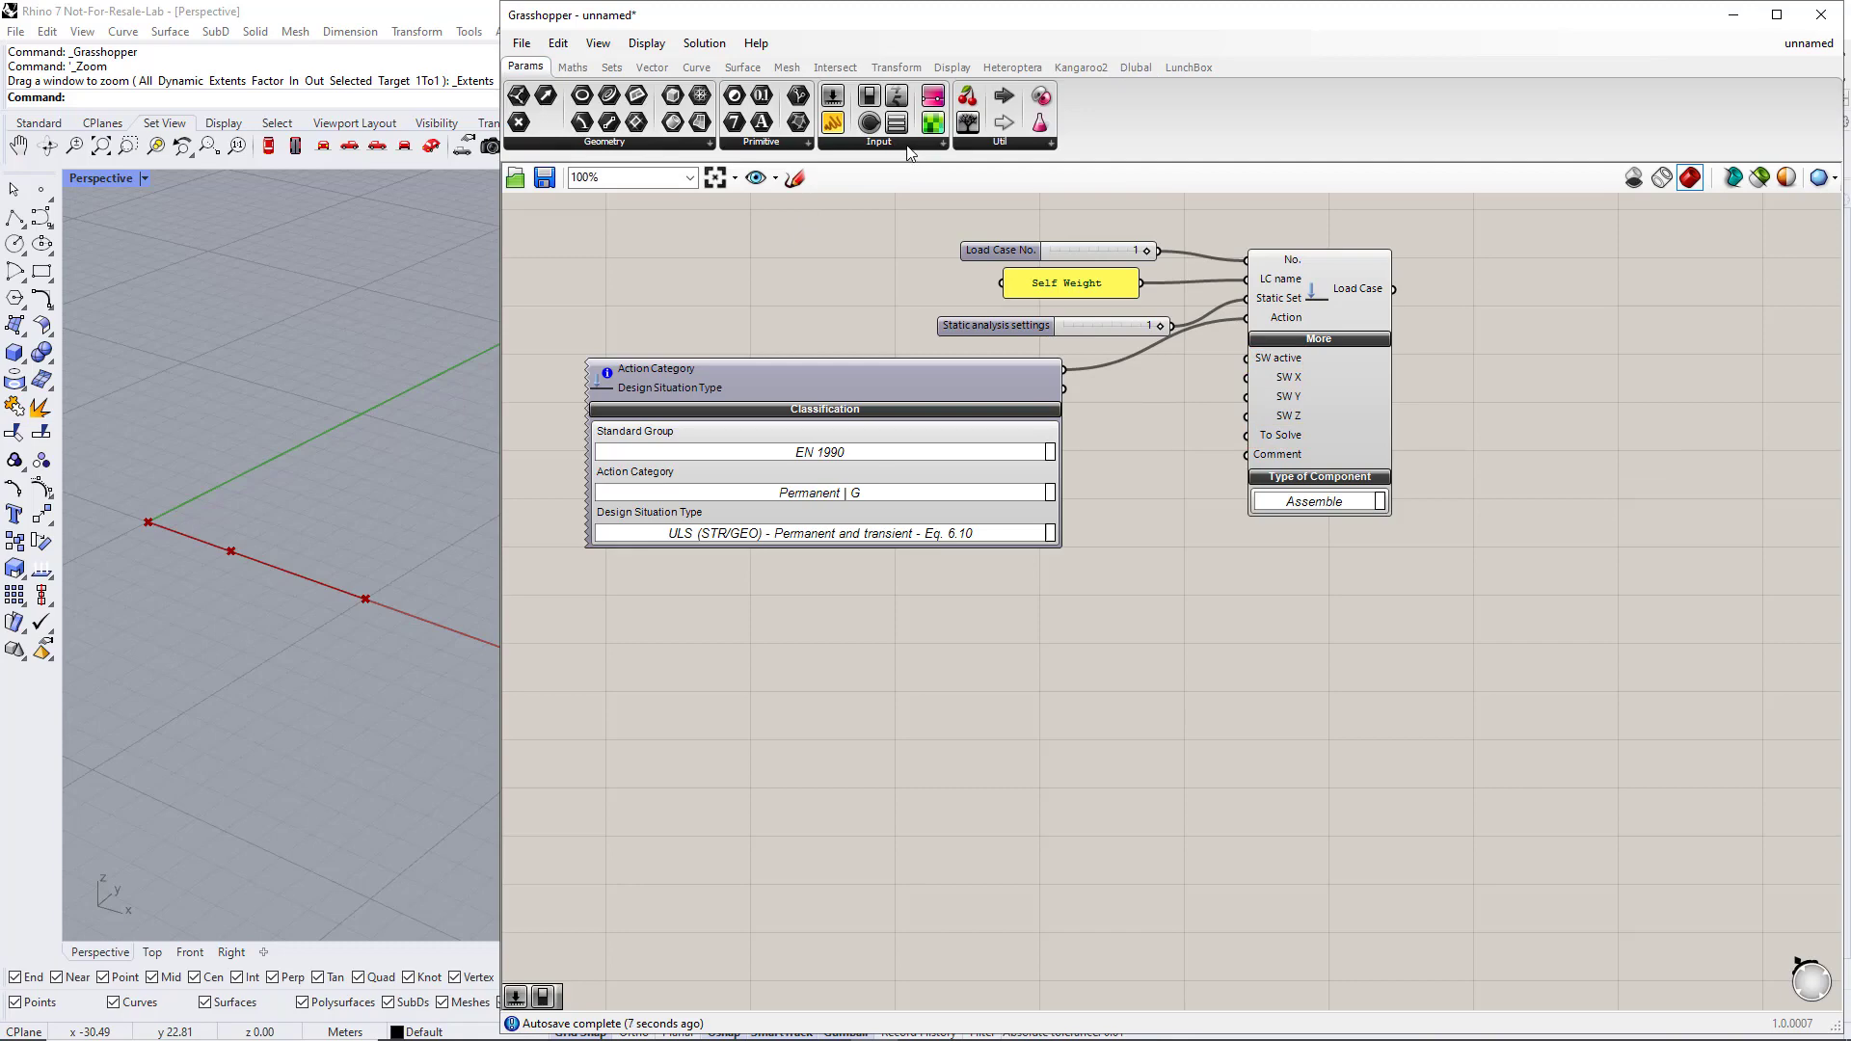
left_click(908, 152)
left_click_drag(901, 219, 1280, 290)
scroll(1189, 471, "up", 3)
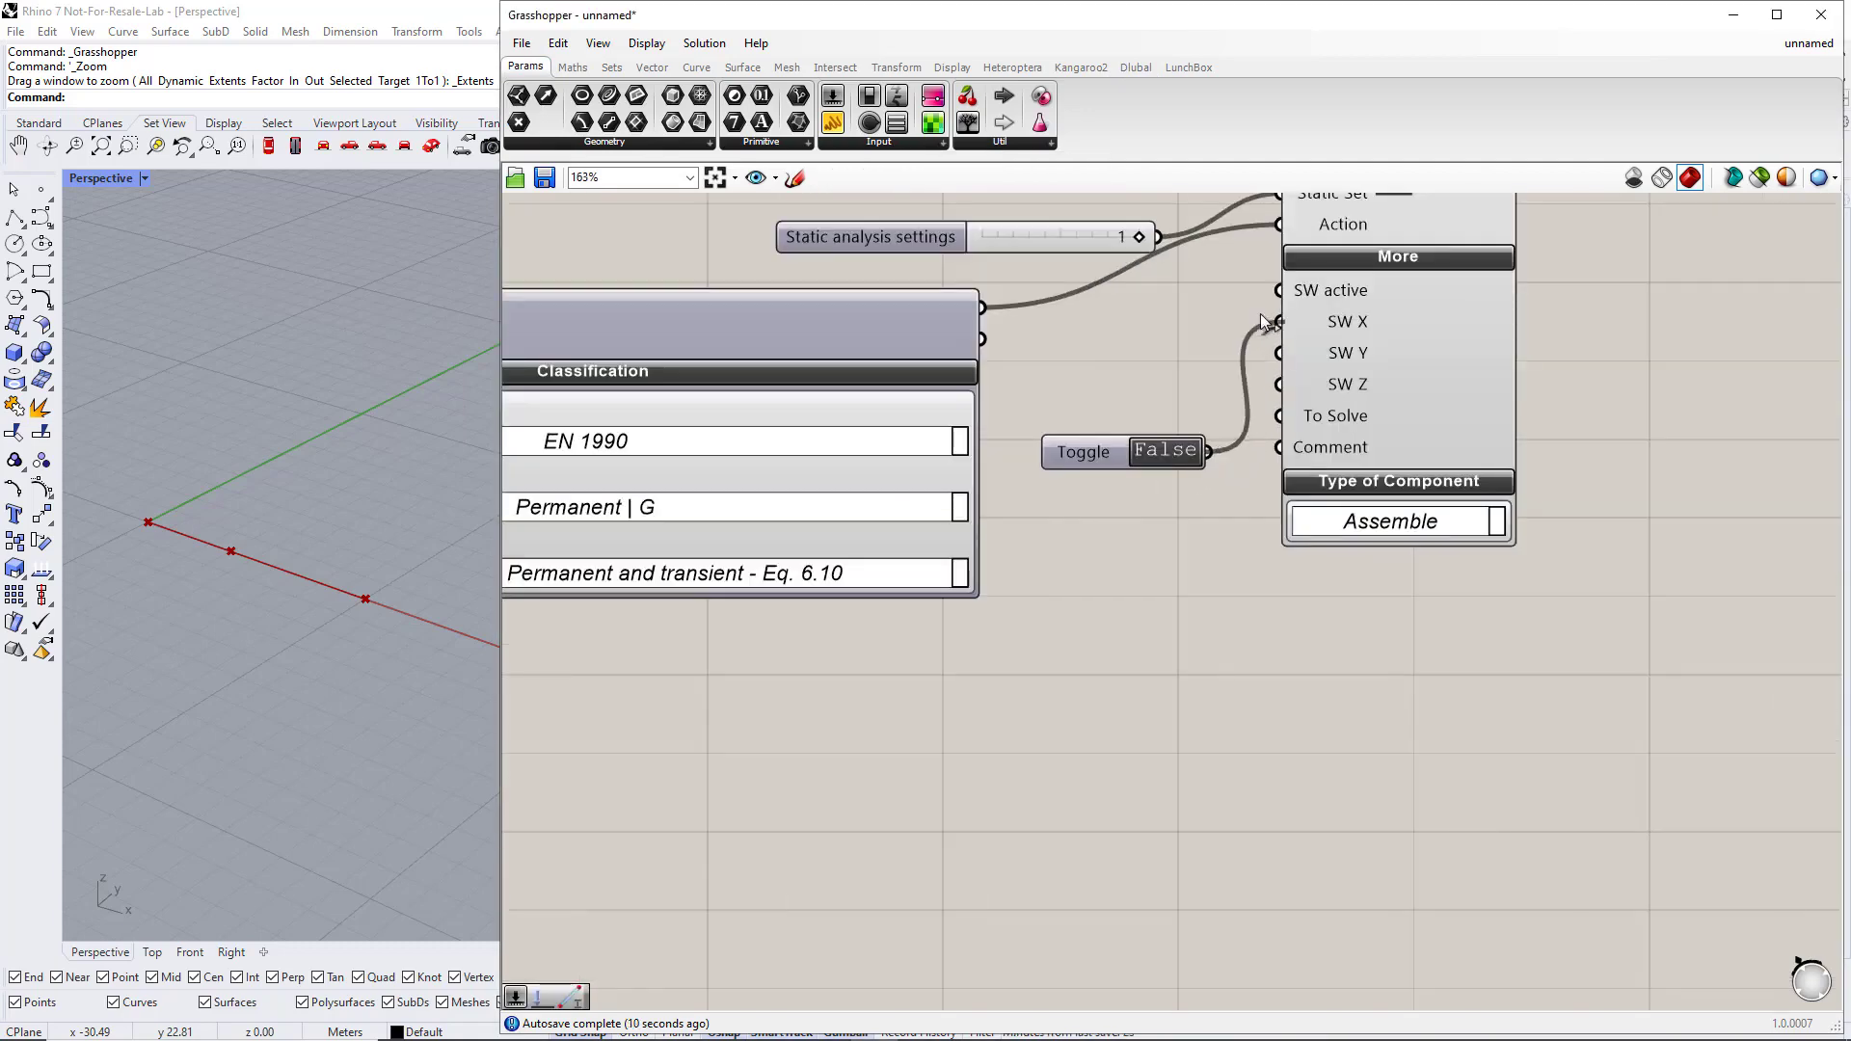
left_click(1170, 454)
left_click_drag(1113, 453, 1265, 419)
left_click(1223, 567)
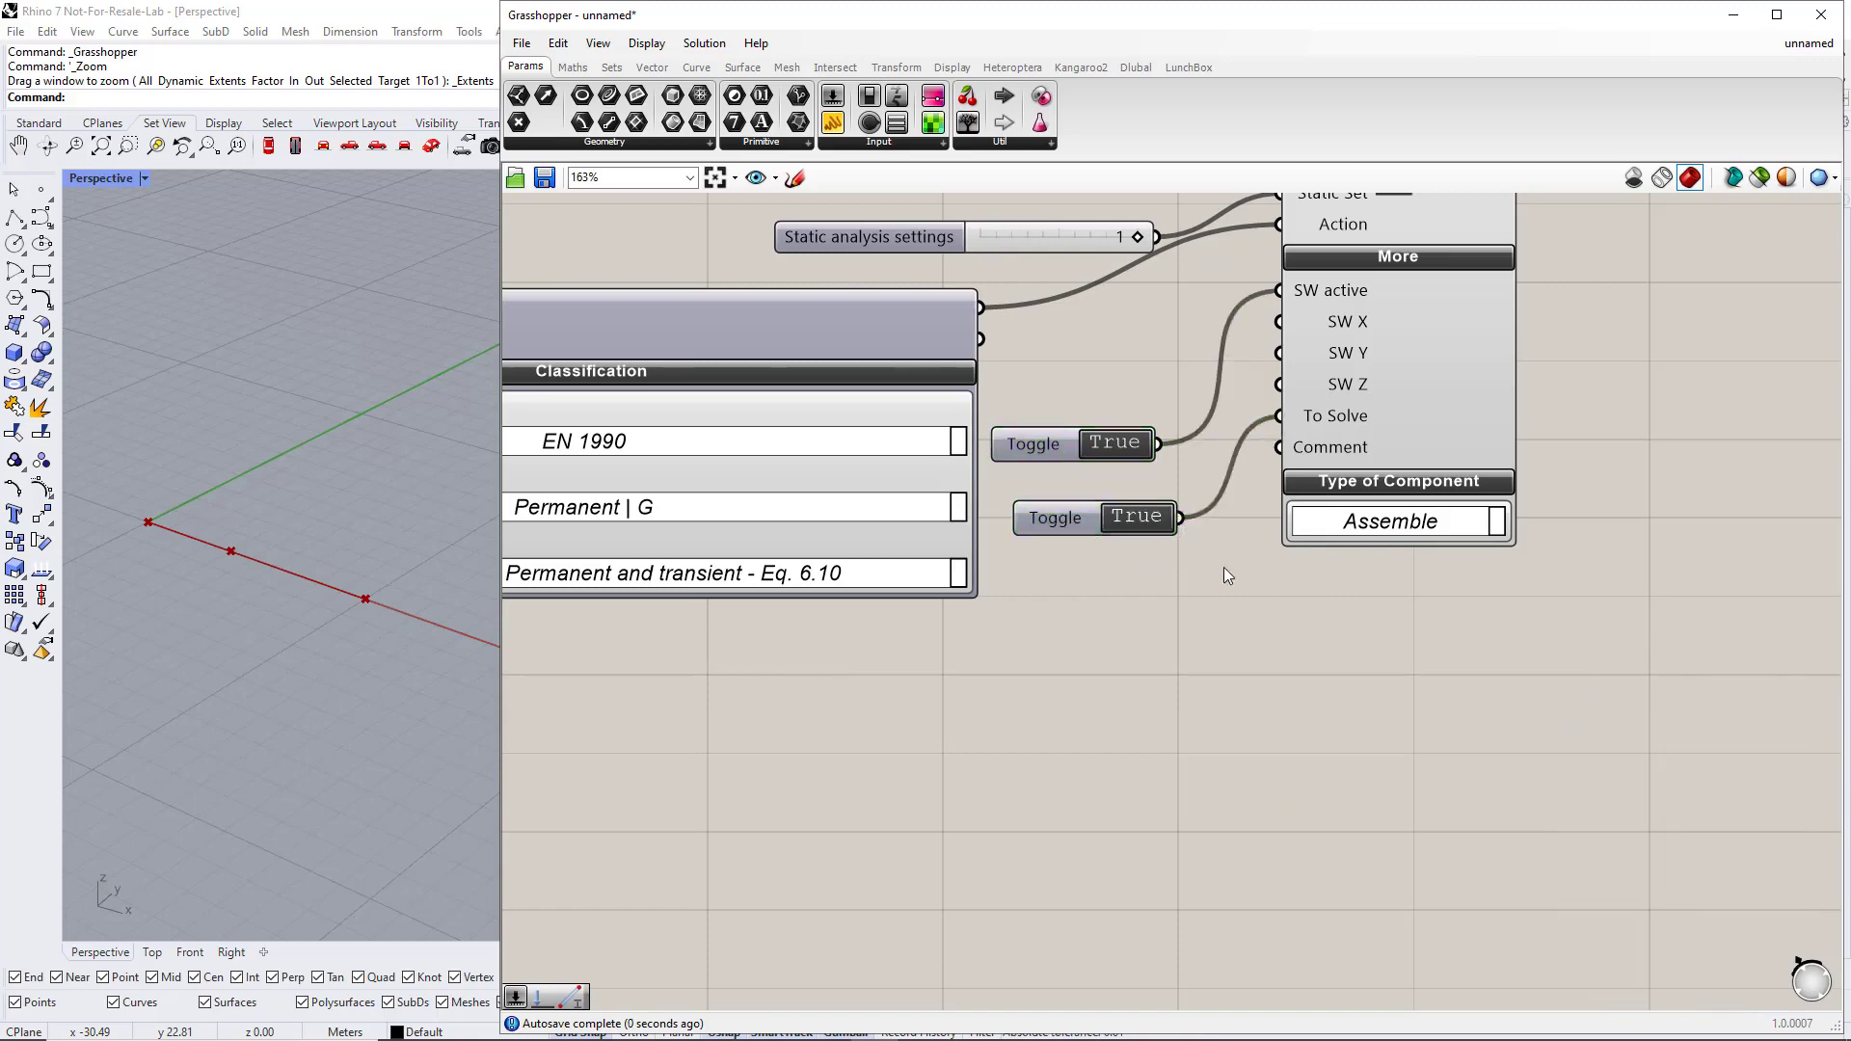
- Duplicate the whole self-weight load case definition, with its inputs and classification, directly below the original
scroll(1218, 590, "down", 4)
left_click_drag(1427, 751, 634, 296)
scroll(669, 351, "down", 2)
left_click_drag(997, 484, 998, 485, "alt")
left_click_drag(1138, 443, 1149, 698, "alt")
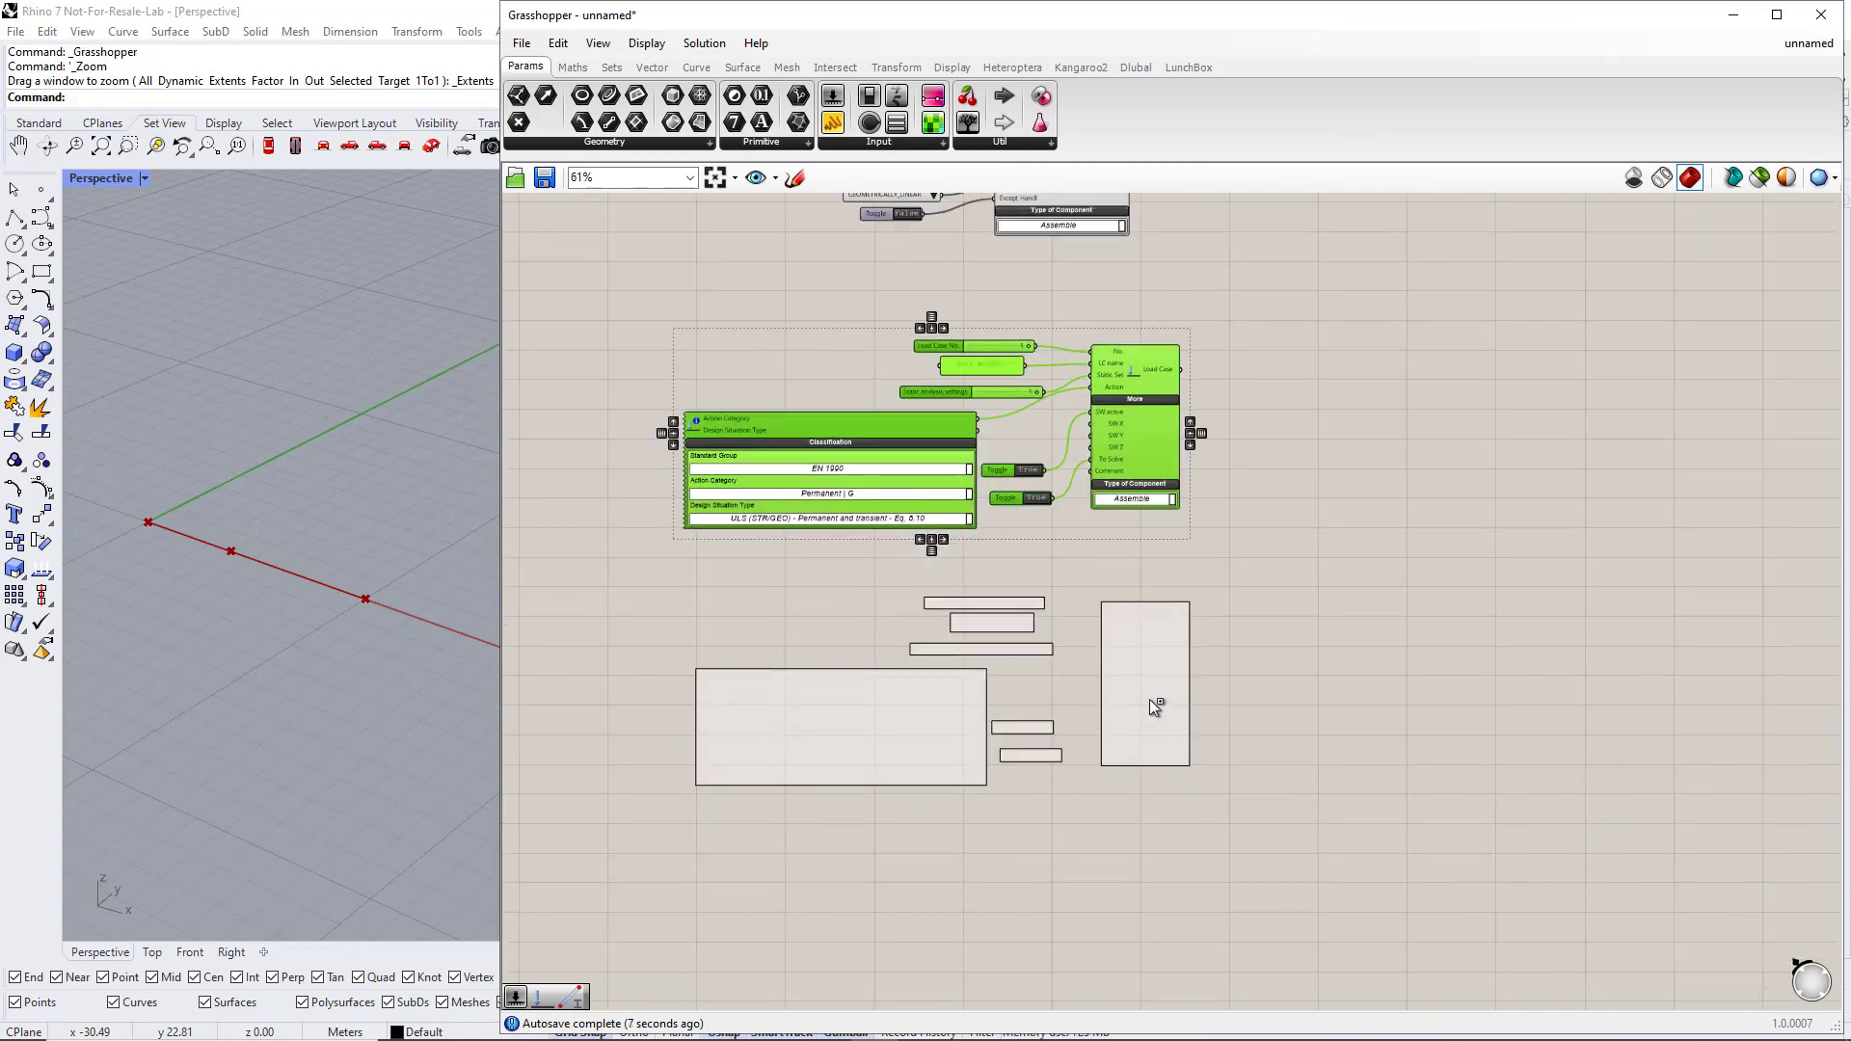
left_click(1044, 895)
right_click_drag(1044, 894, 992, 752)
scroll(953, 468, "up", 3)
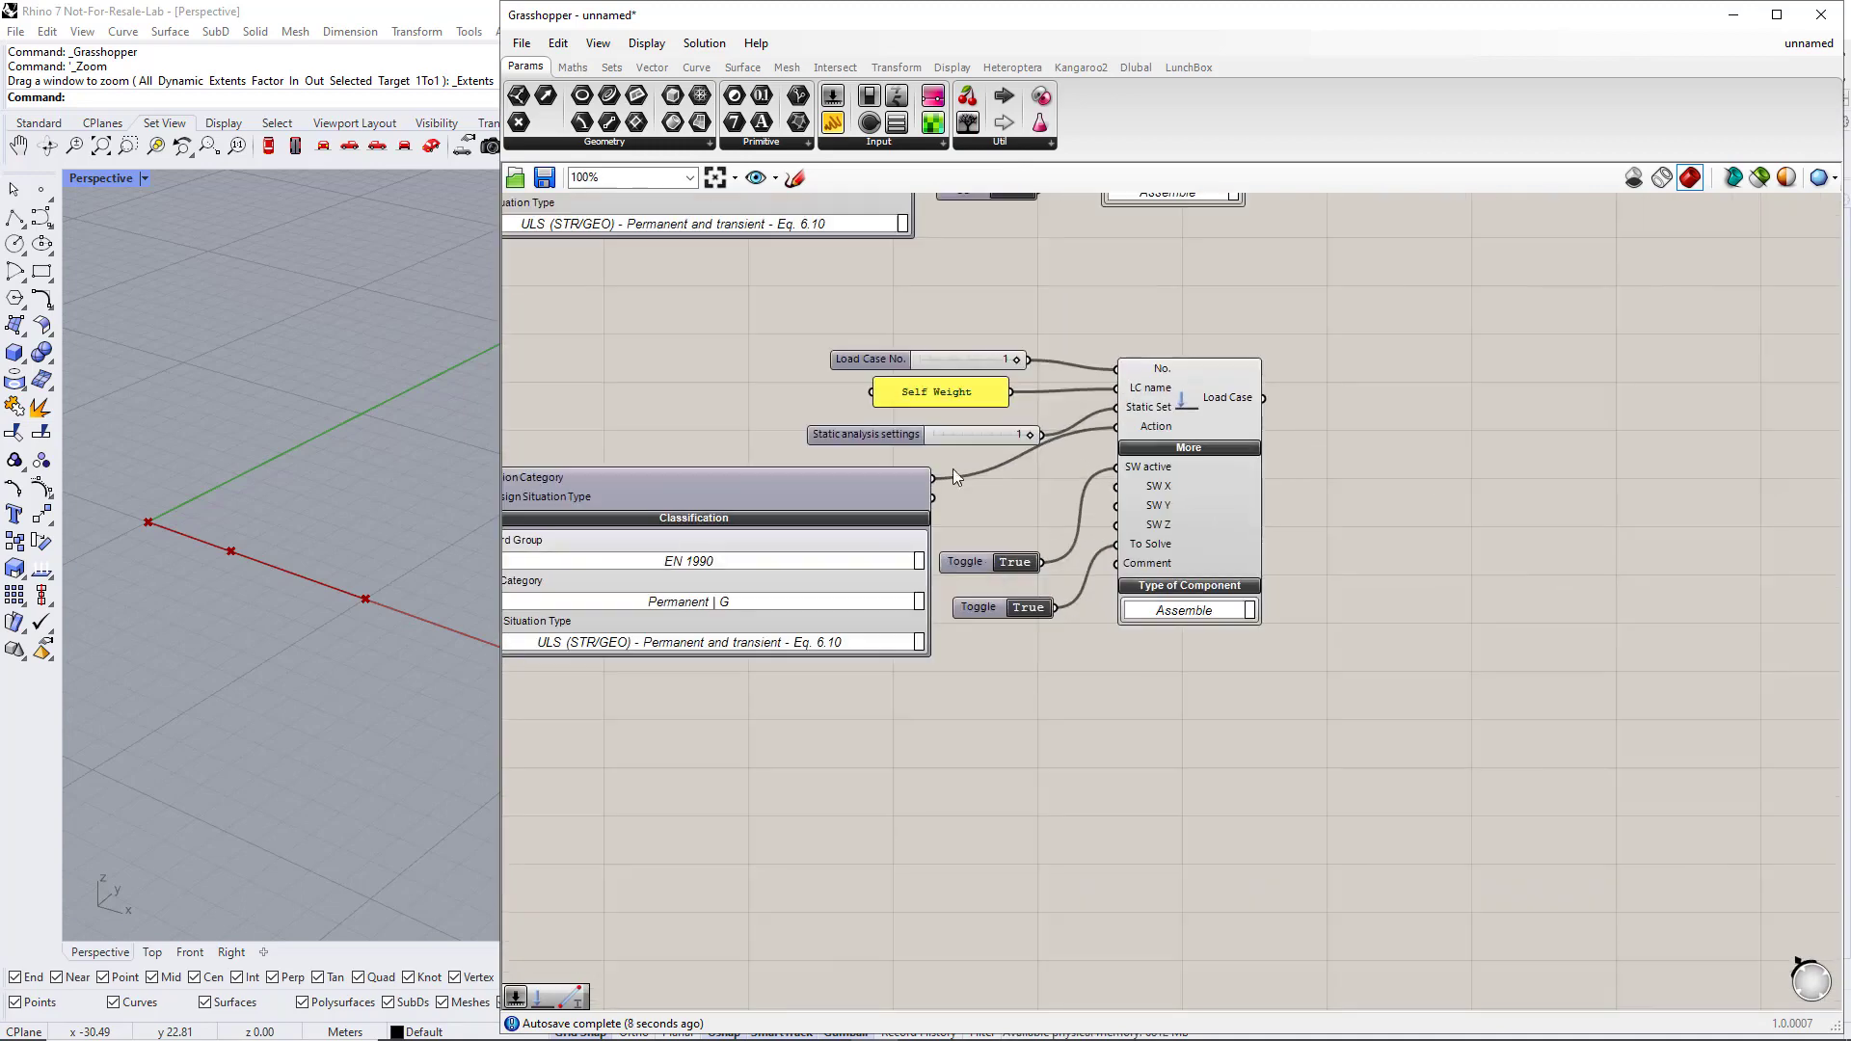
- Replace the duplicated load case's number slider with a new one set to 2 feeding its No. input
left_click(877, 361)
key("Delete")
double_click(872, 345)
type("2")
key("Return")
left_click_drag(1105, 374, 1106, 373)
- Change the duplicated load case's name panel text to "Imposed Load"
double_click(973, 385)
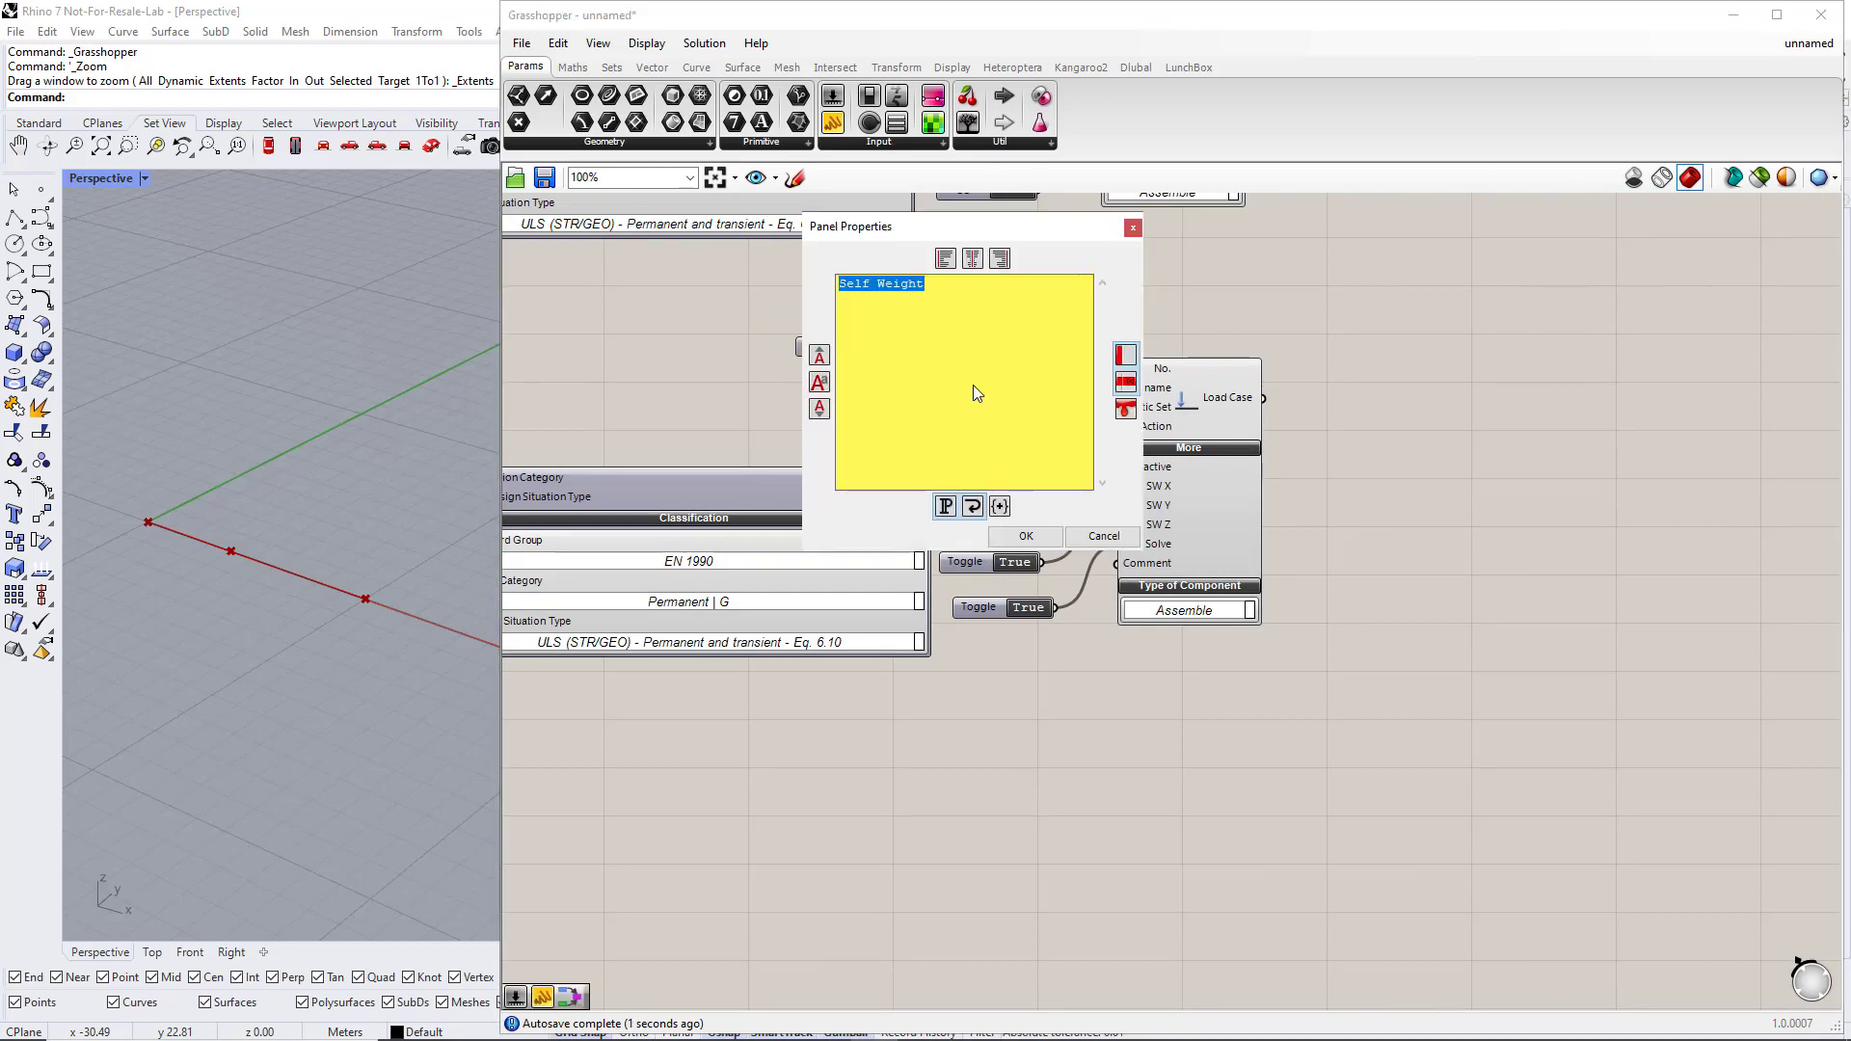
type("Im")
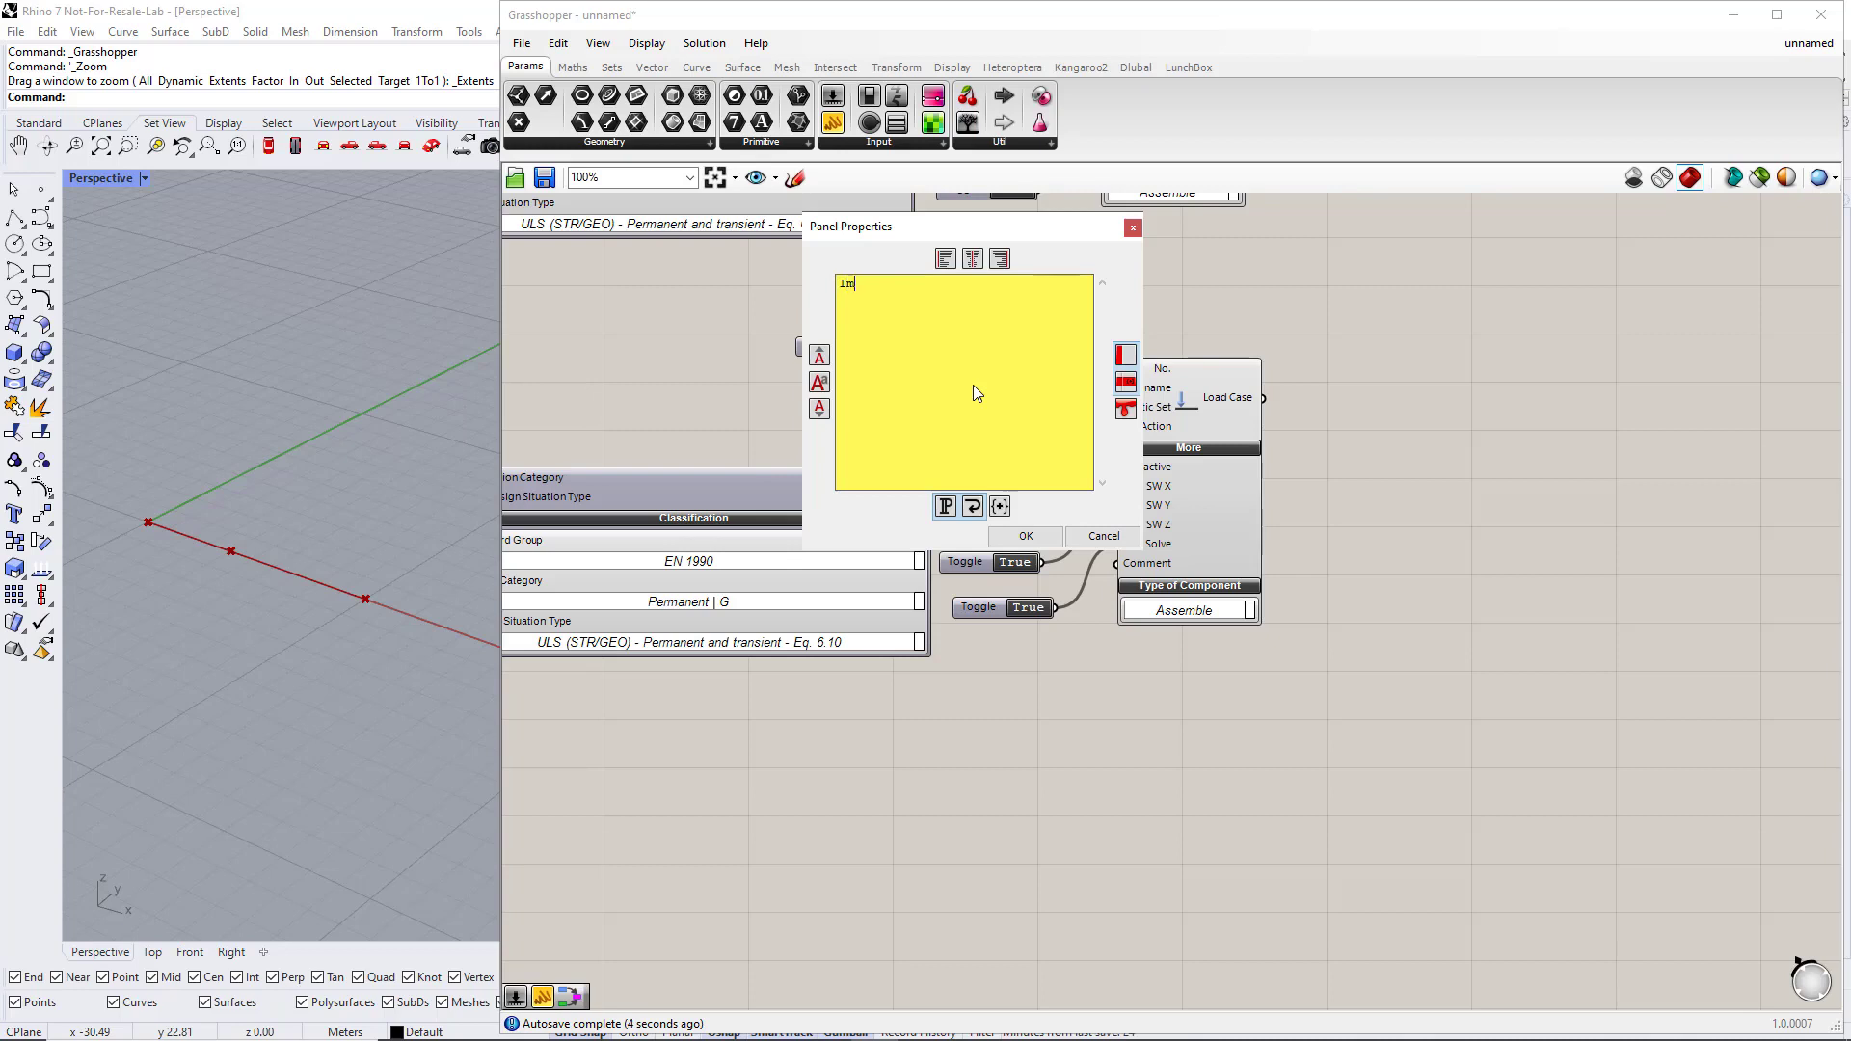
type("posed Load")
left_click(1024, 536)
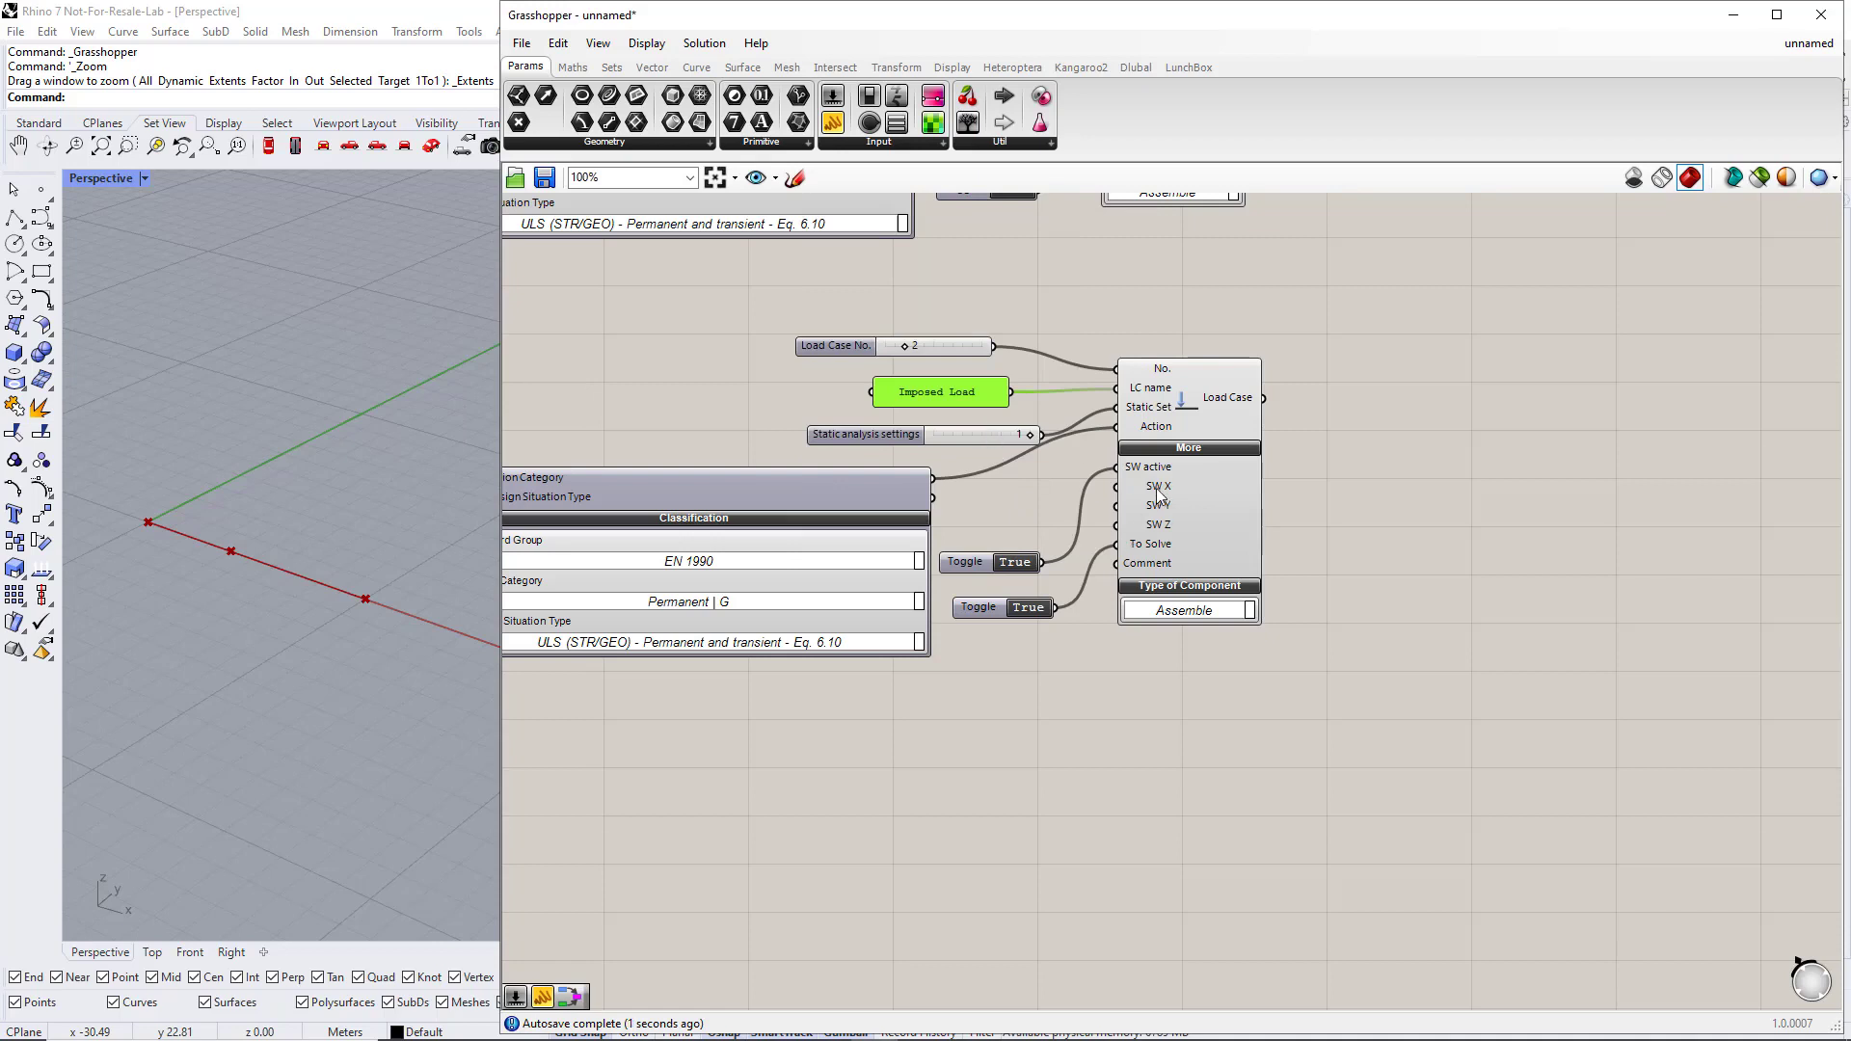
- Disconnect the toggle from the imposed load case's SW active input and delete that toggle
left_click_drag(1118, 469, 1035, 573, "ctrl")
left_click(976, 564)
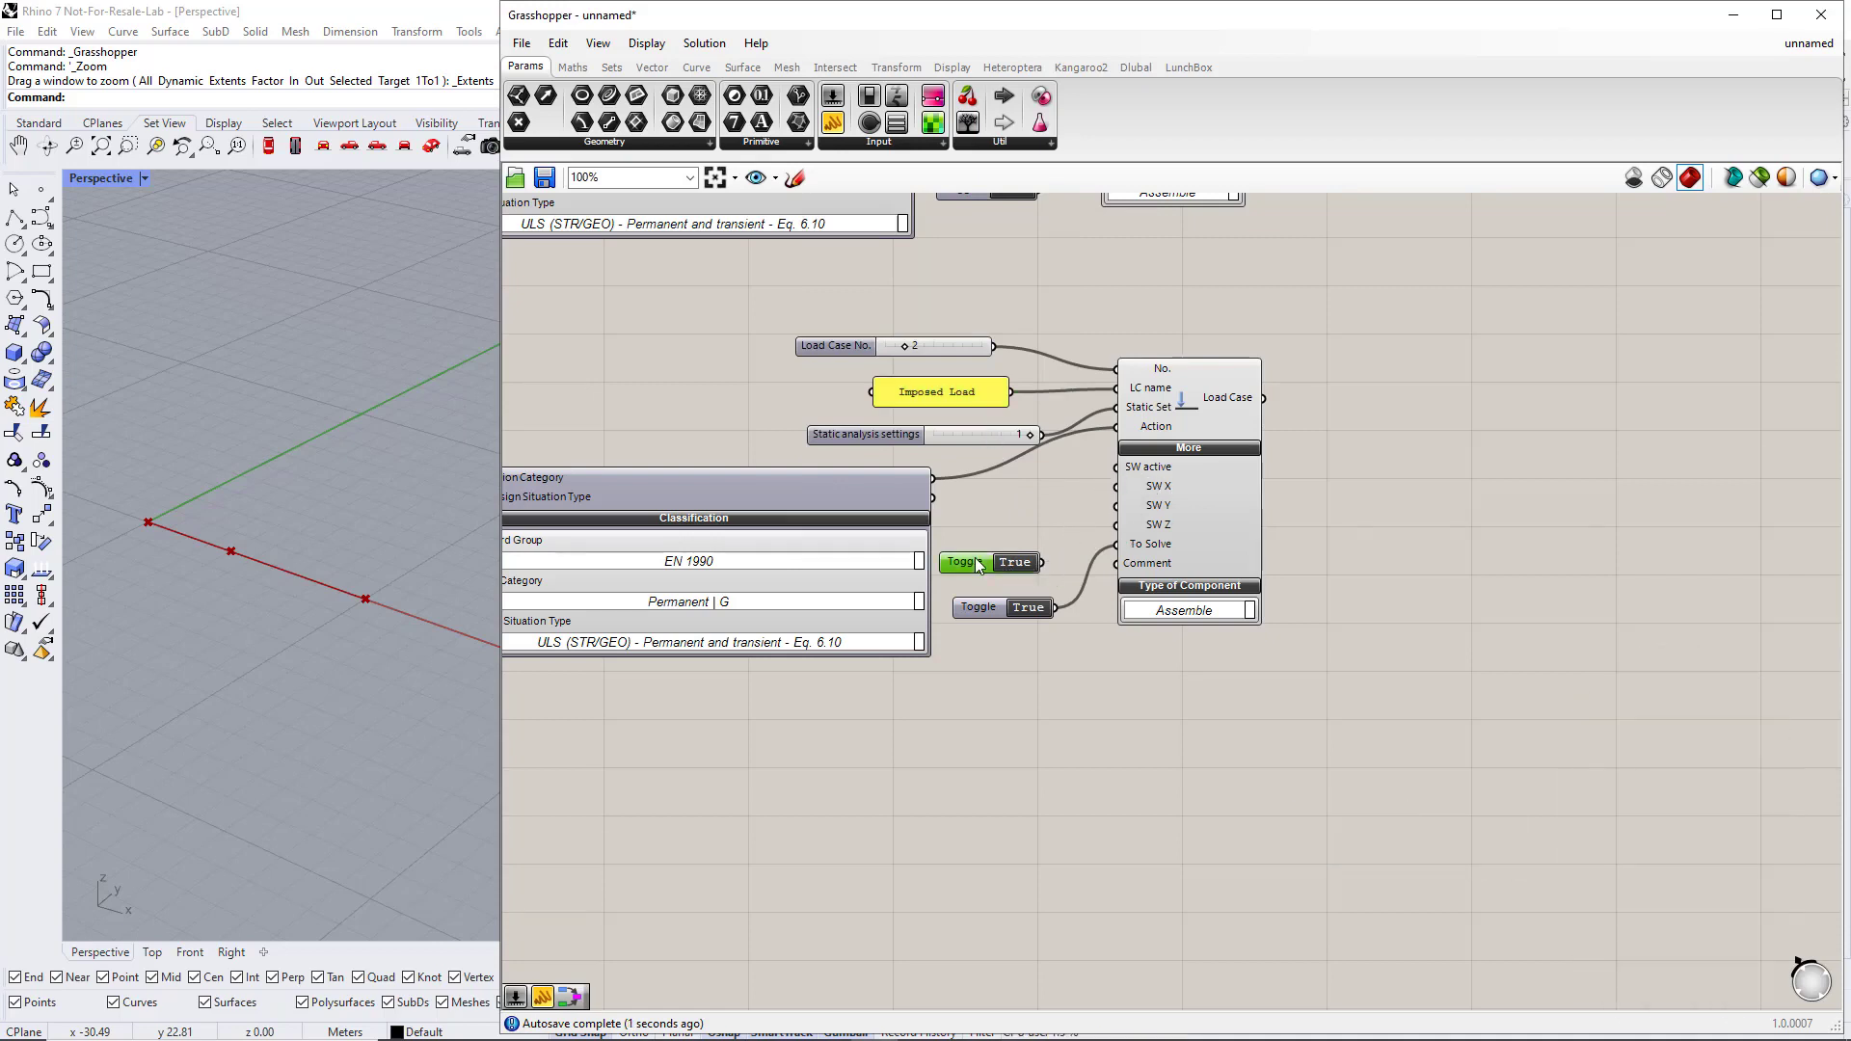
key("Delete")
- Set the imposed load case's action category to Imposed loads - category A: domestic, residential areas | QI A
left_click(901, 436)
right_click_drag(1031, 731, 1084, 483)
scroll(1160, 687, "down", 1)
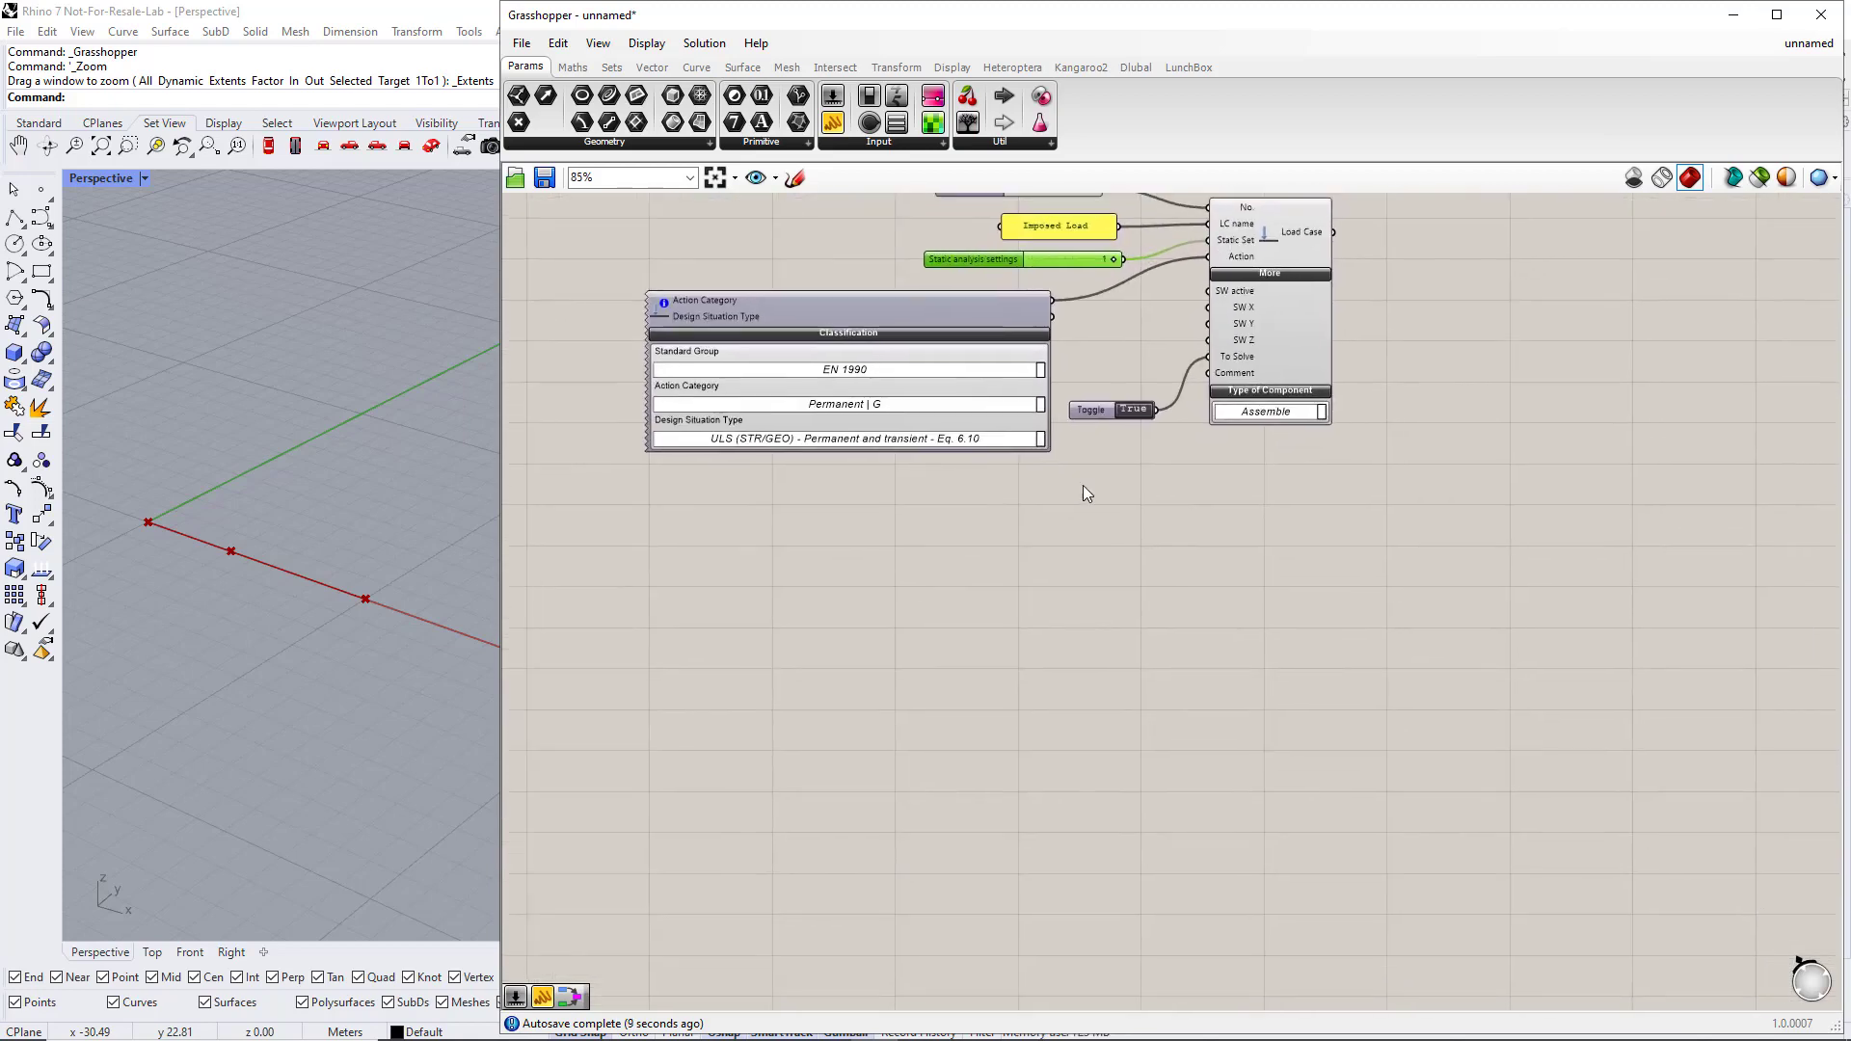
left_click(1040, 405)
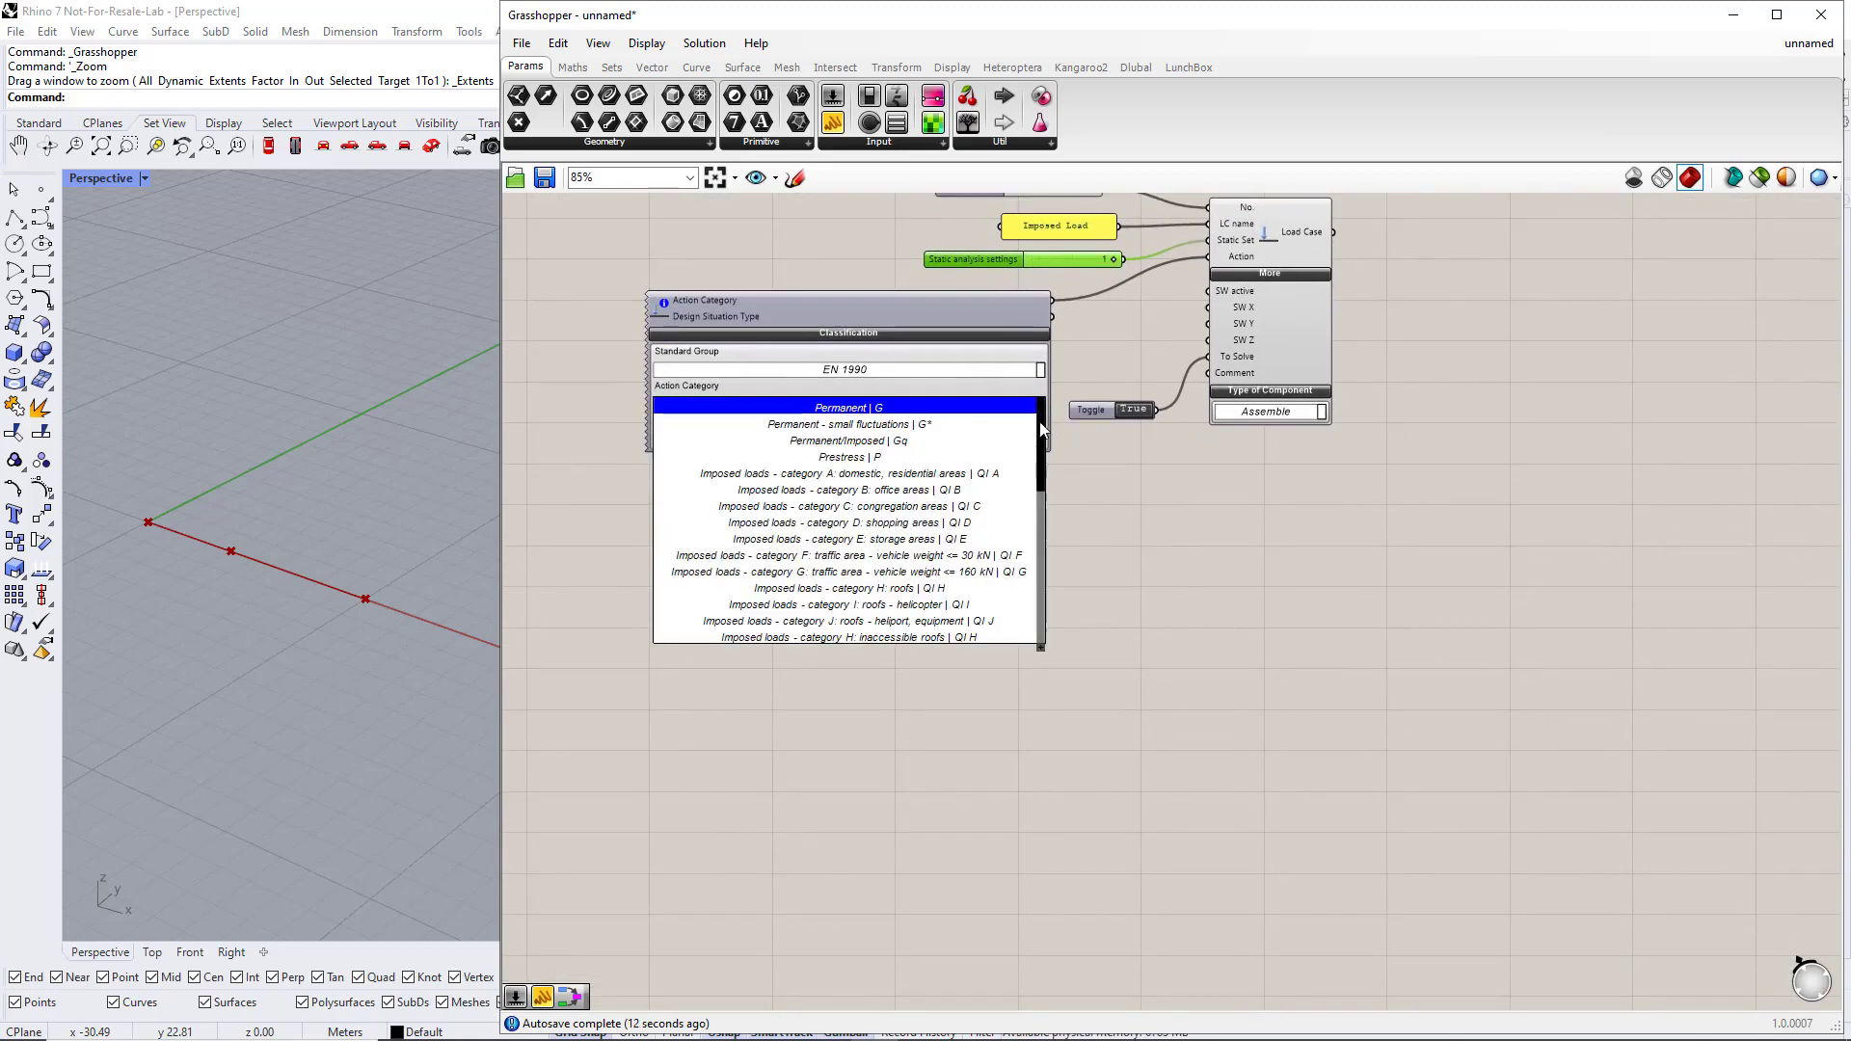
left_click(1008, 473)
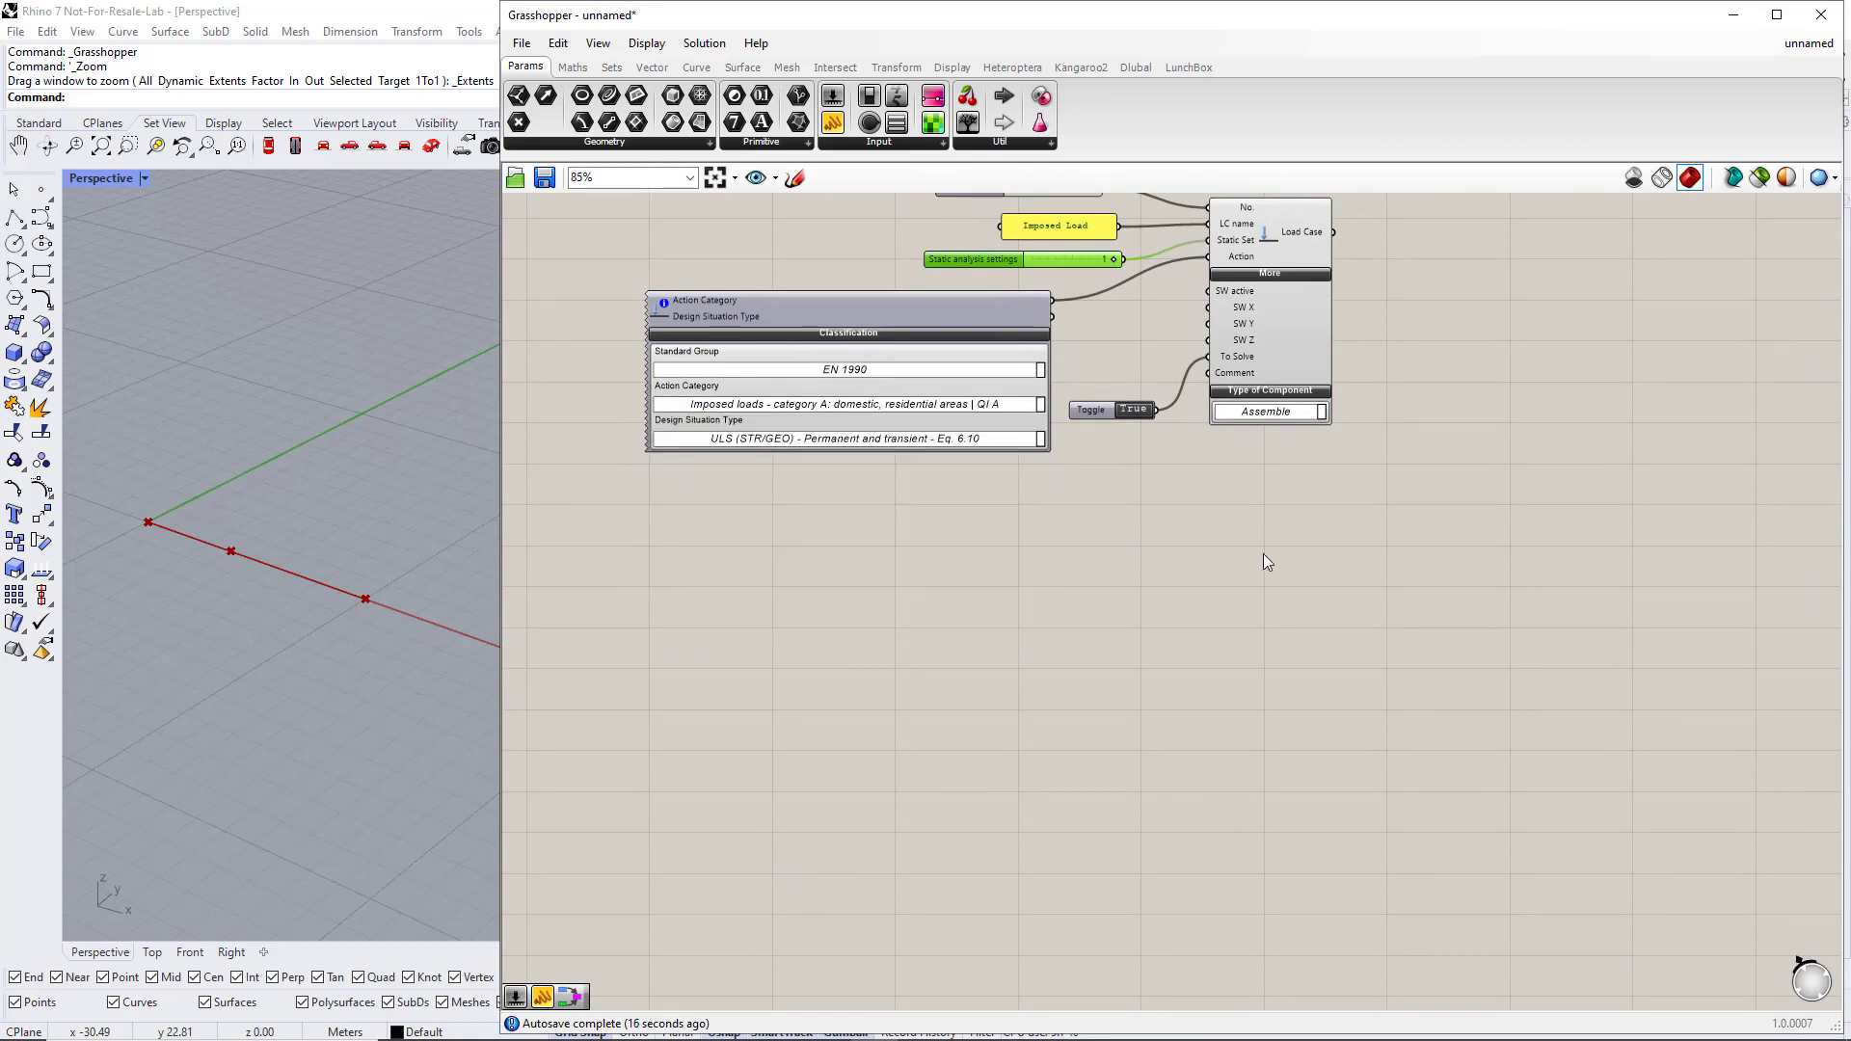
- Move the green RFEM export group lower and add the static analysis settings and both load cases to its Input
scroll(1271, 534, "down", 2)
right_click_drag(1135, 653, 1206, 546)
left_click(1188, 385)
left_click_drag(1188, 385, 1026, 632)
left_click_drag(736, 339, 1183, 598, "shift")
left_click_drag(784, 521, 1188, 595, "shift")
left_click_drag(793, 777, 1192, 595, "shift")
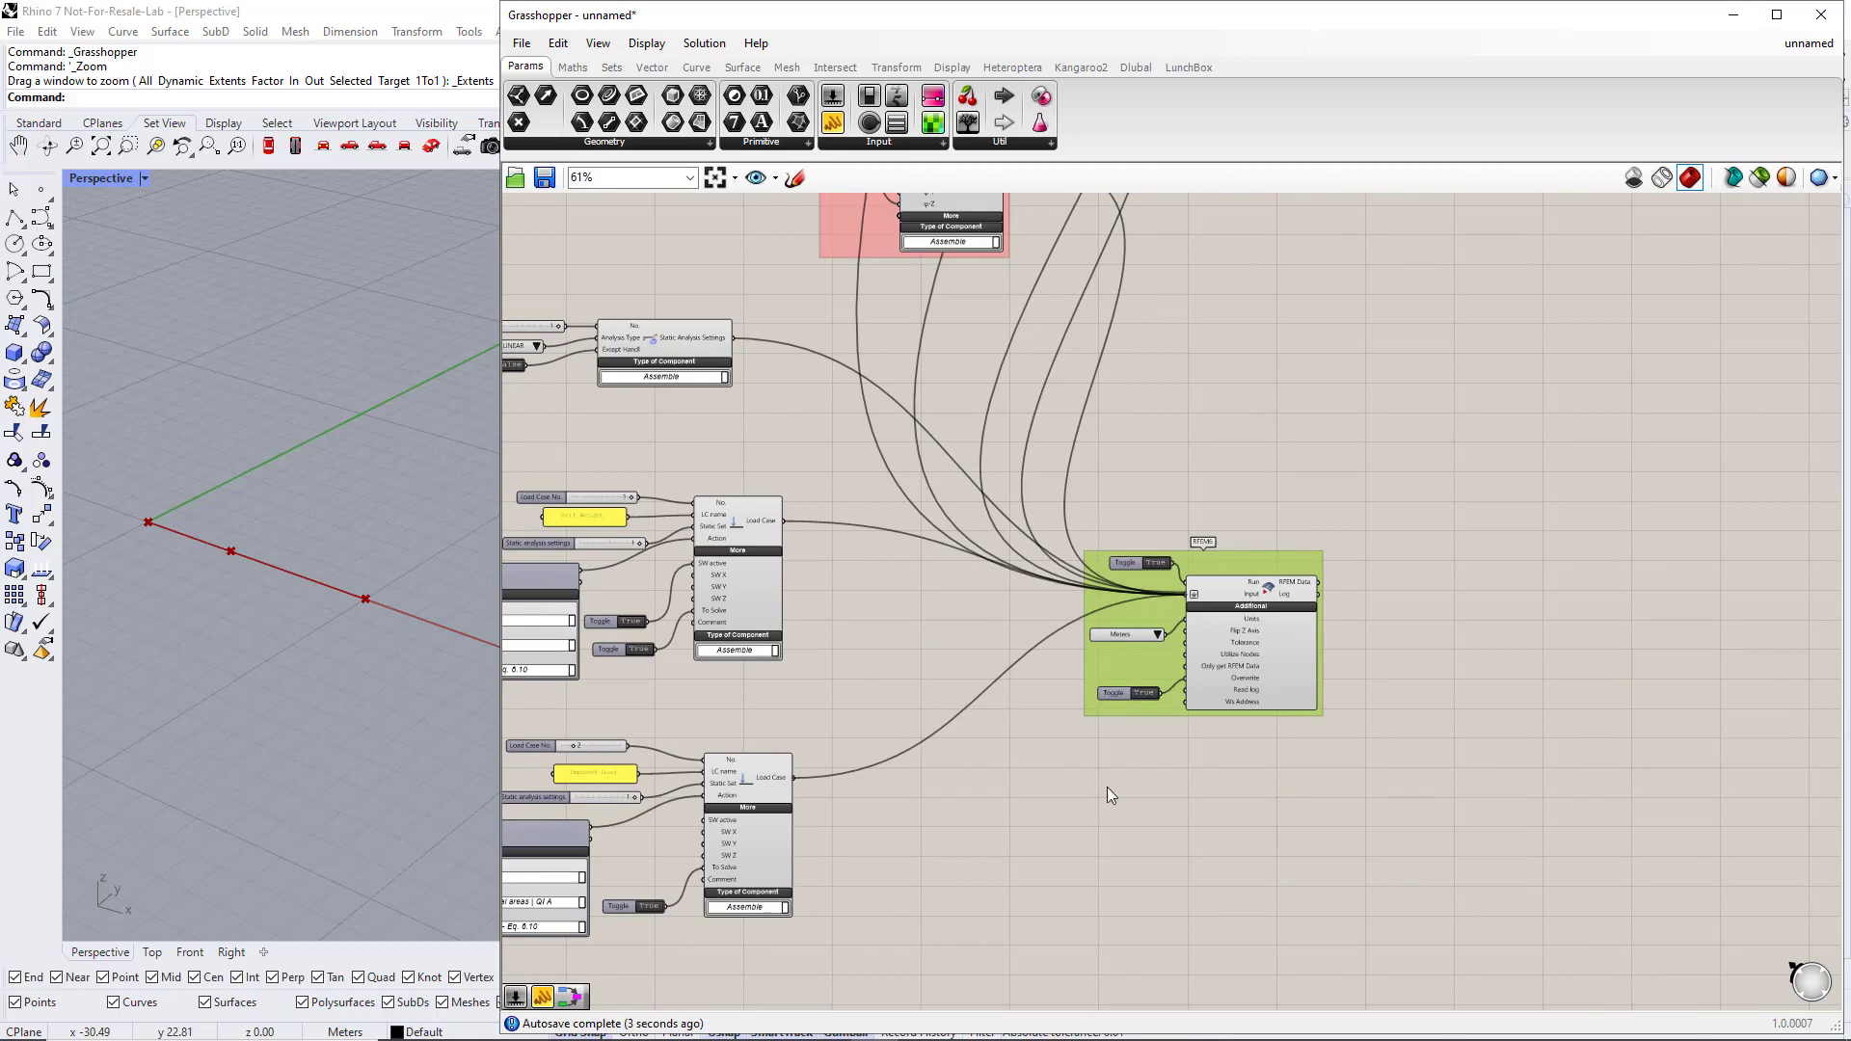
scroll(1099, 776, "down", 3)
scroll(1118, 540, "up", 3)
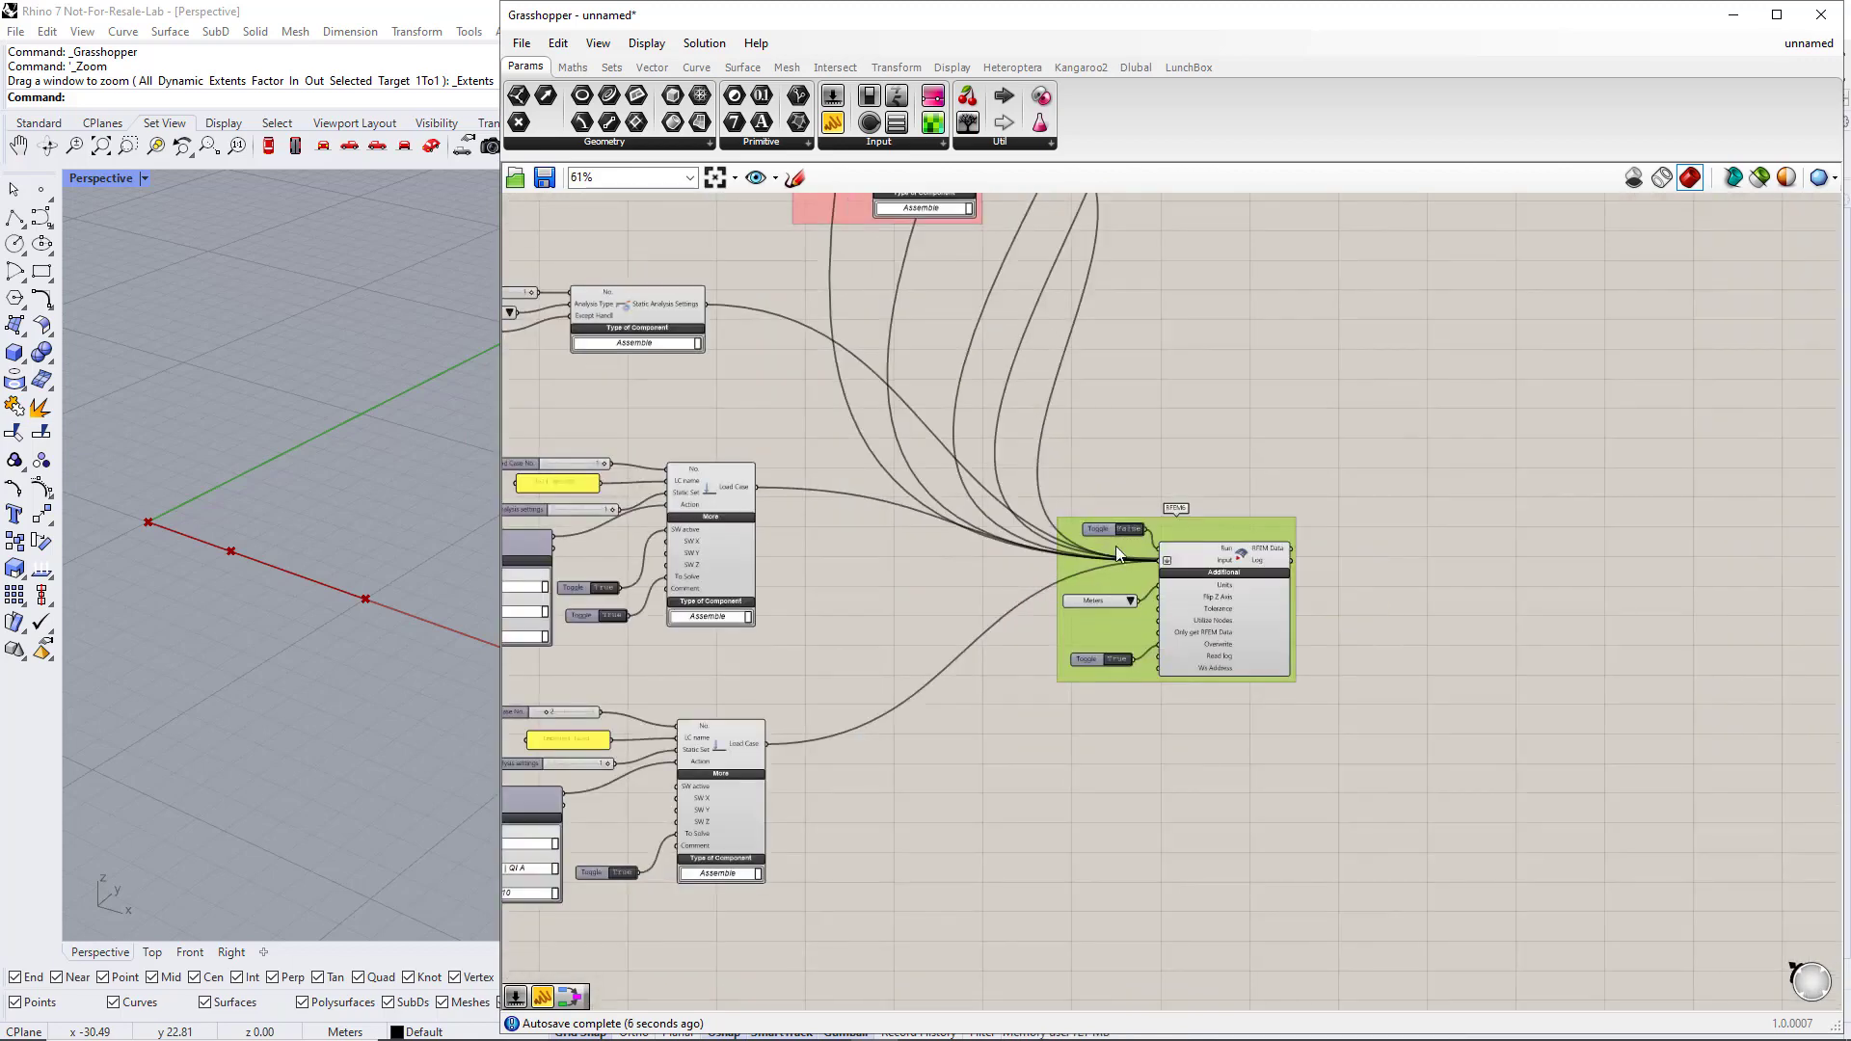
- Place a Design Situation component on the canvas below the imposed load case
scroll(1126, 535, "down", 2)
right_click_drag(1008, 721, 1061, 605)
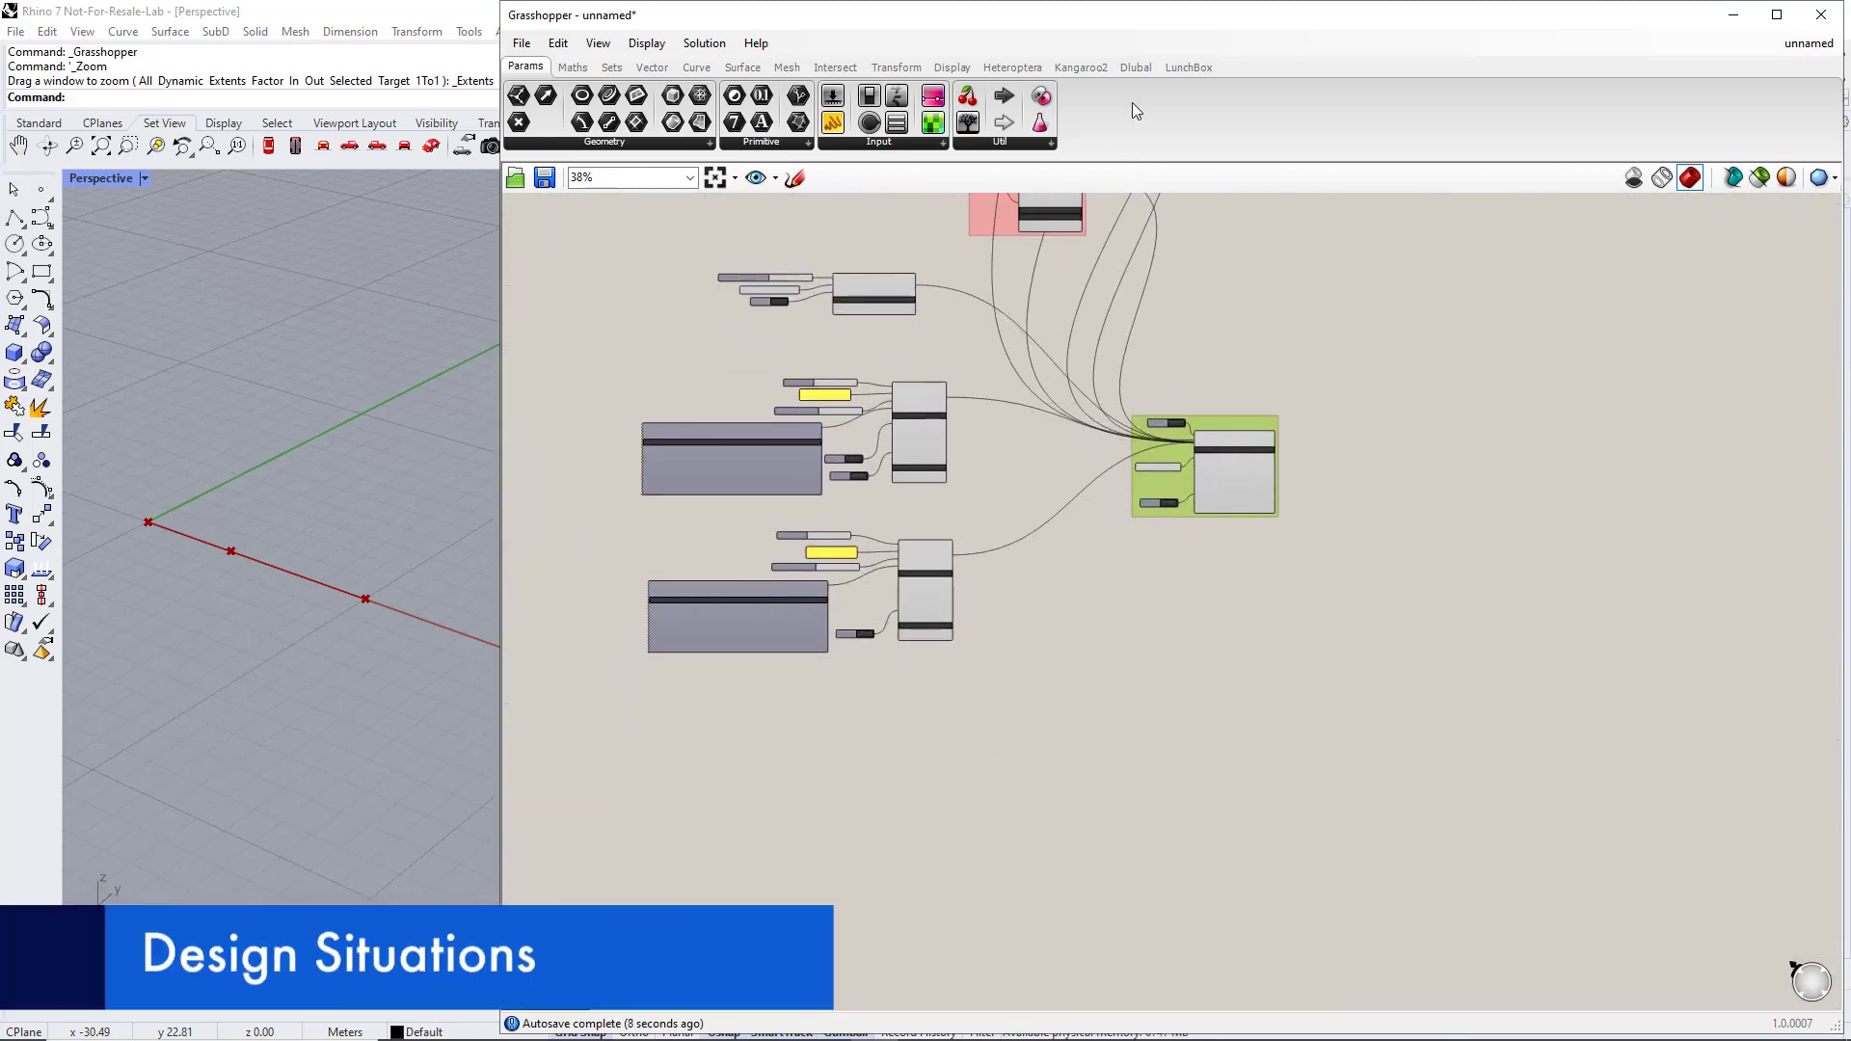
left_click(1135, 67)
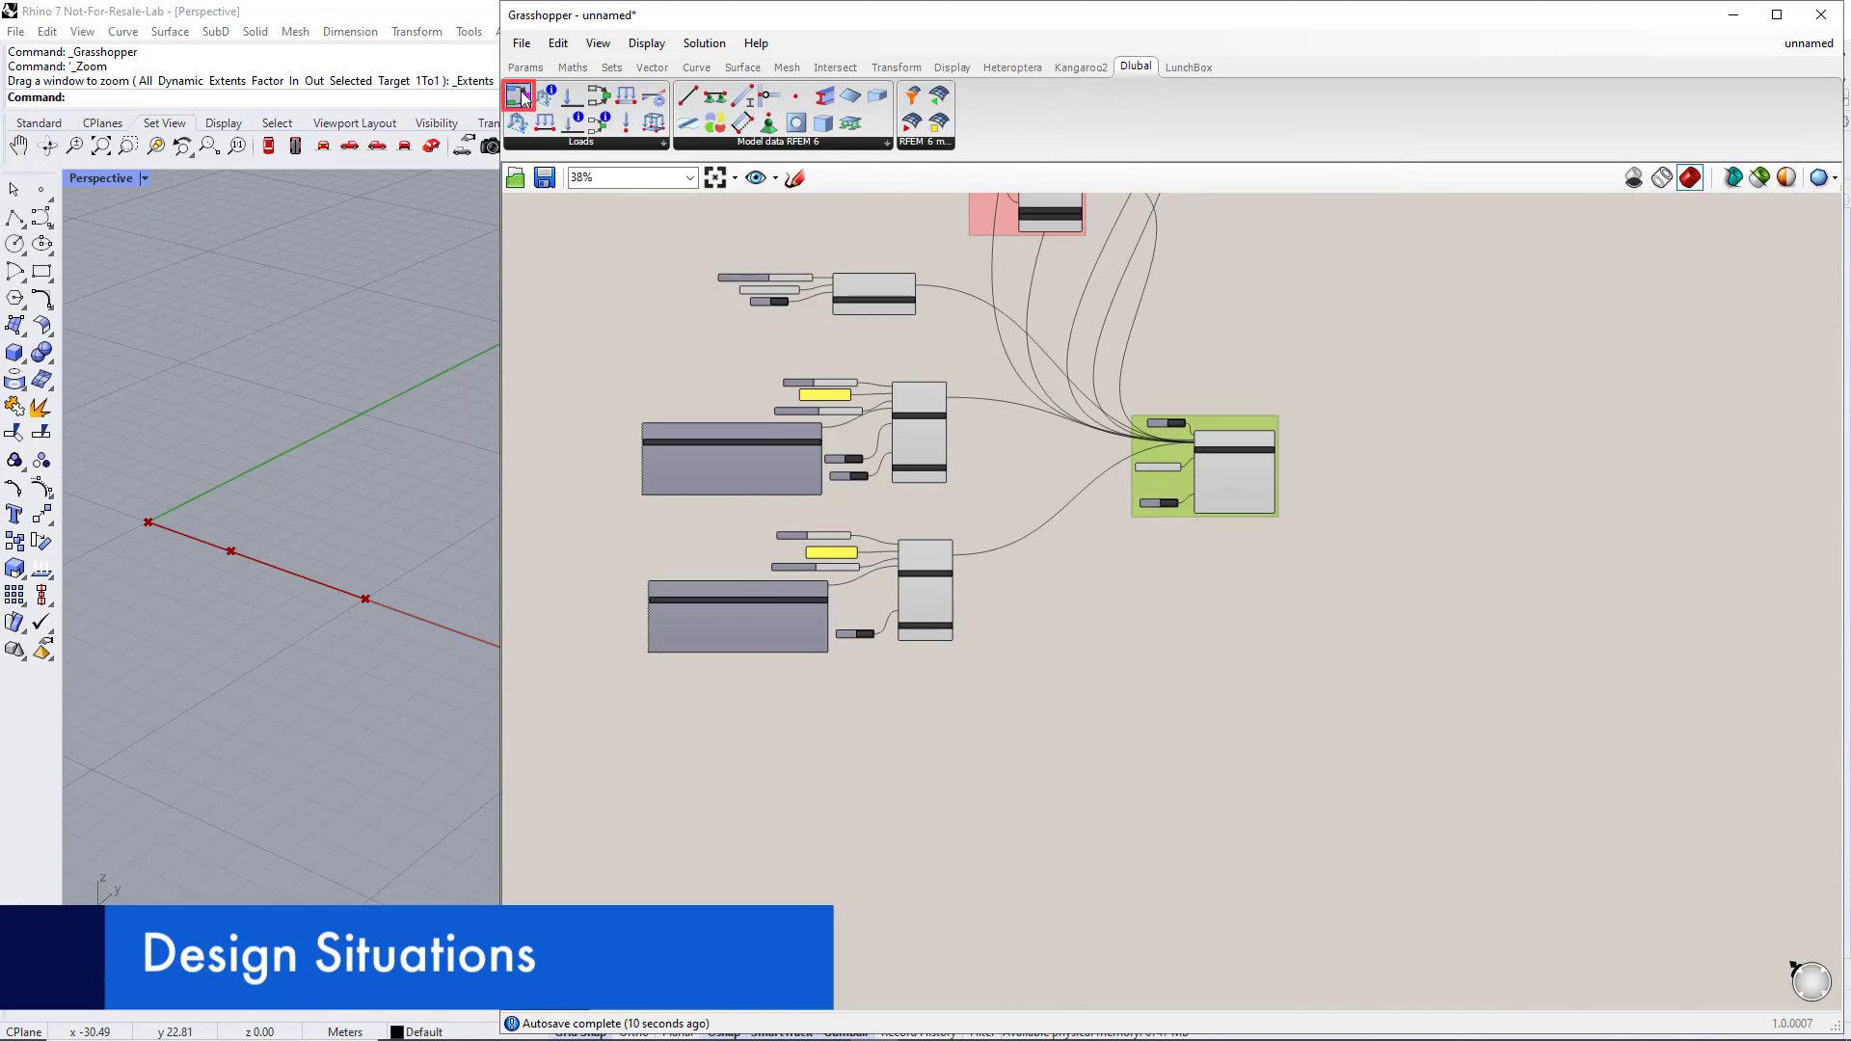
left_click_drag(572, 121, 1022, 757)
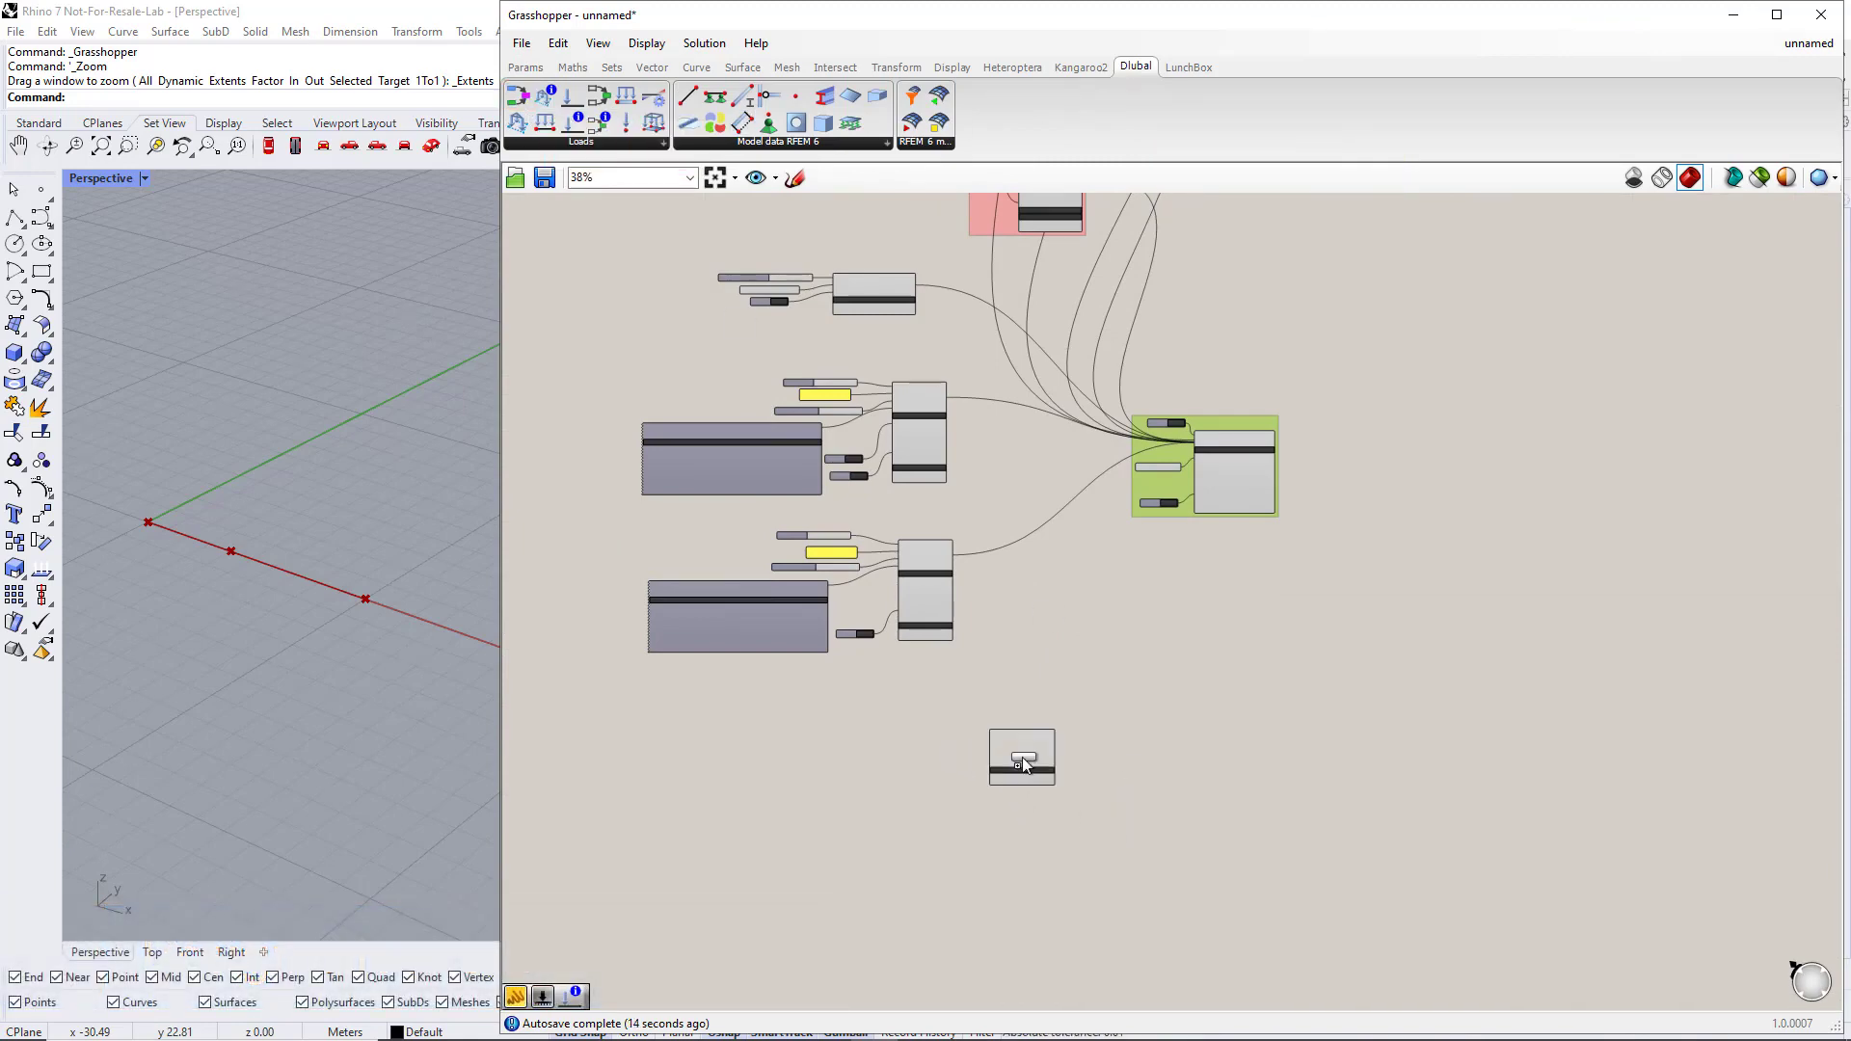
scroll(1003, 818, "up", 3)
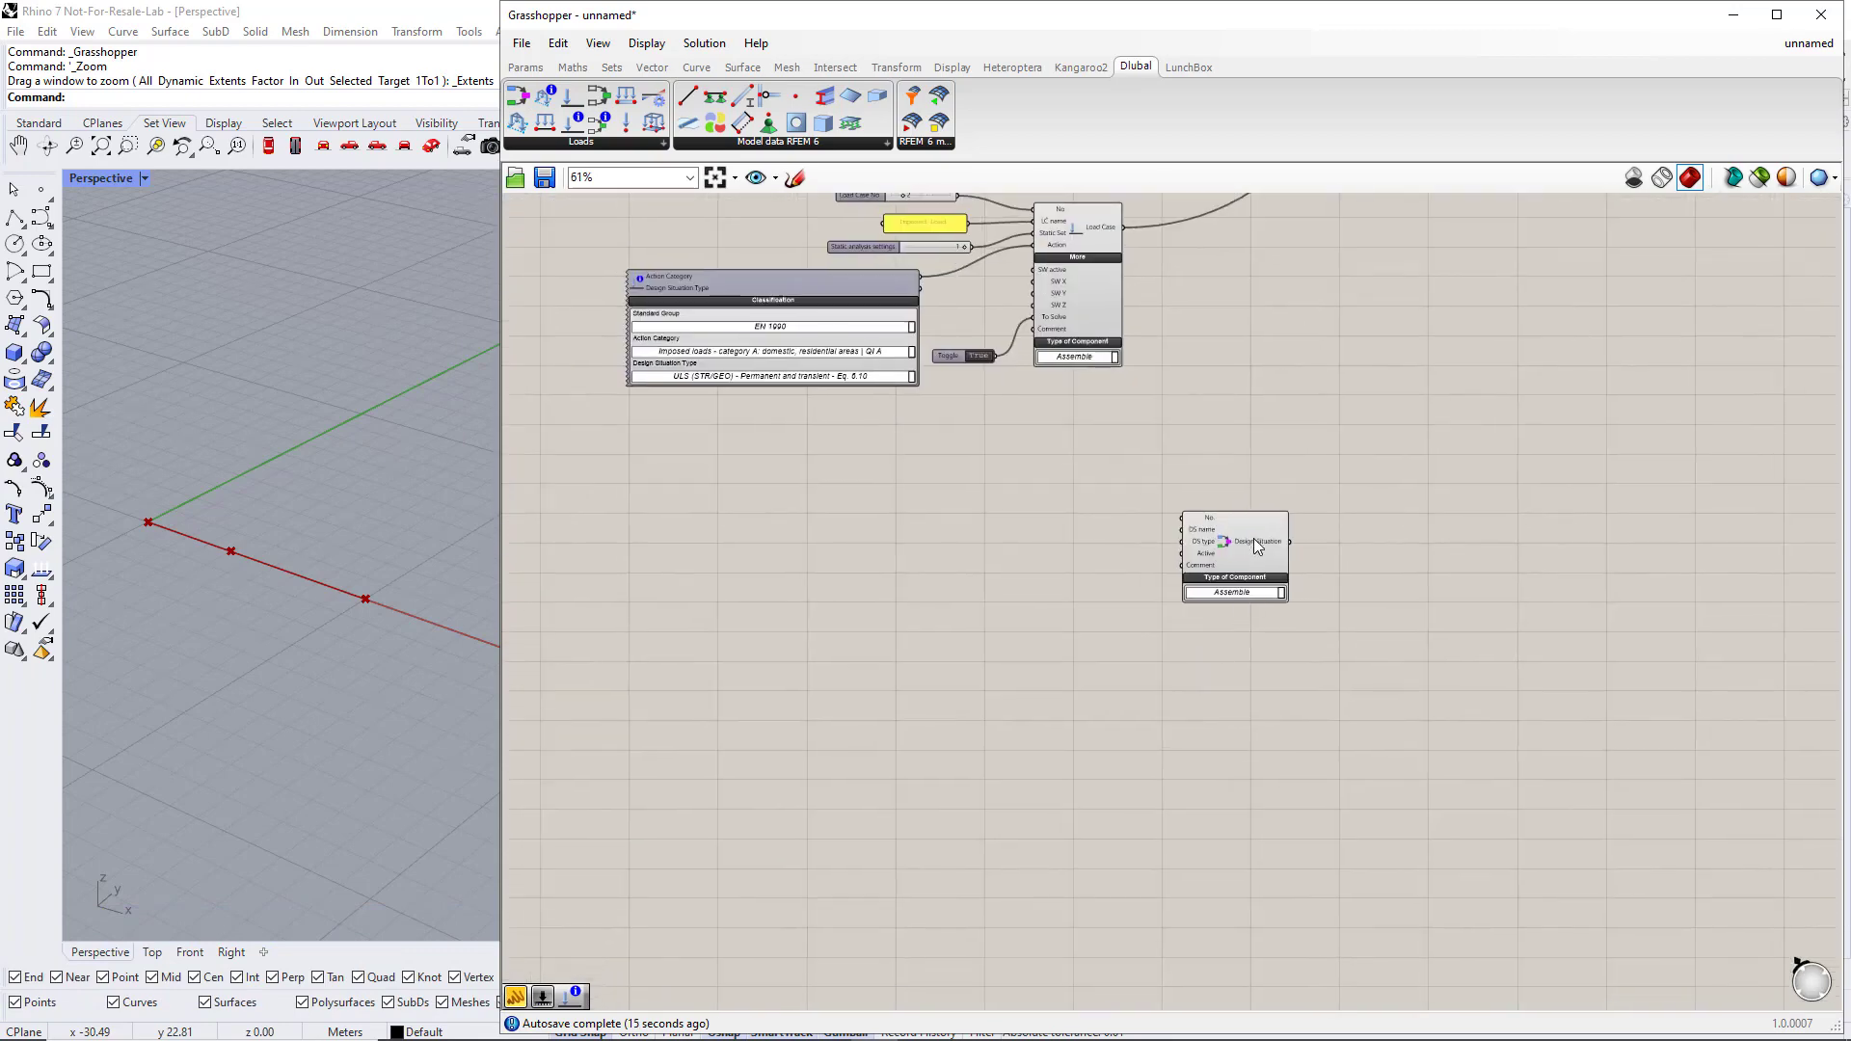
left_click_drag(1196, 536, 1154, 521)
left_click(1028, 625)
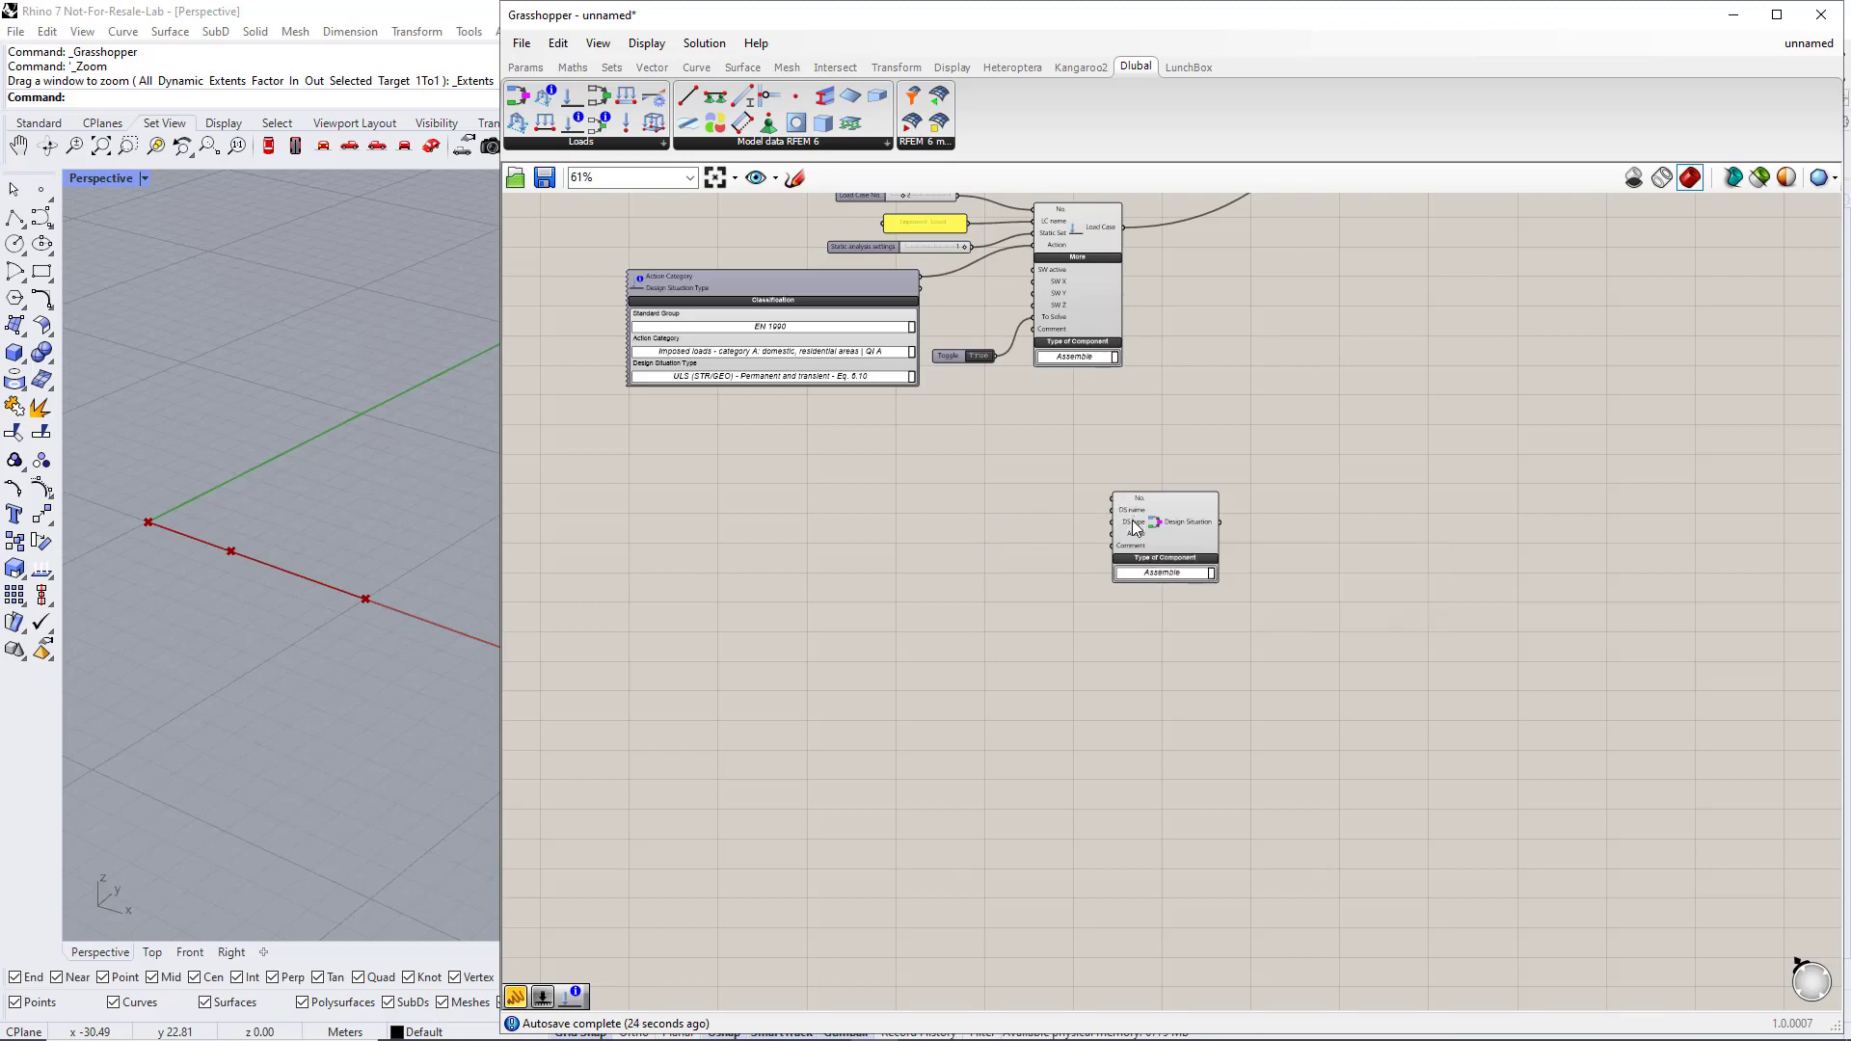
- Add a number slider set to 1 and connect it to the design situation's No. input
mouse_move(1133, 534)
scroll(1033, 520, "up", 1)
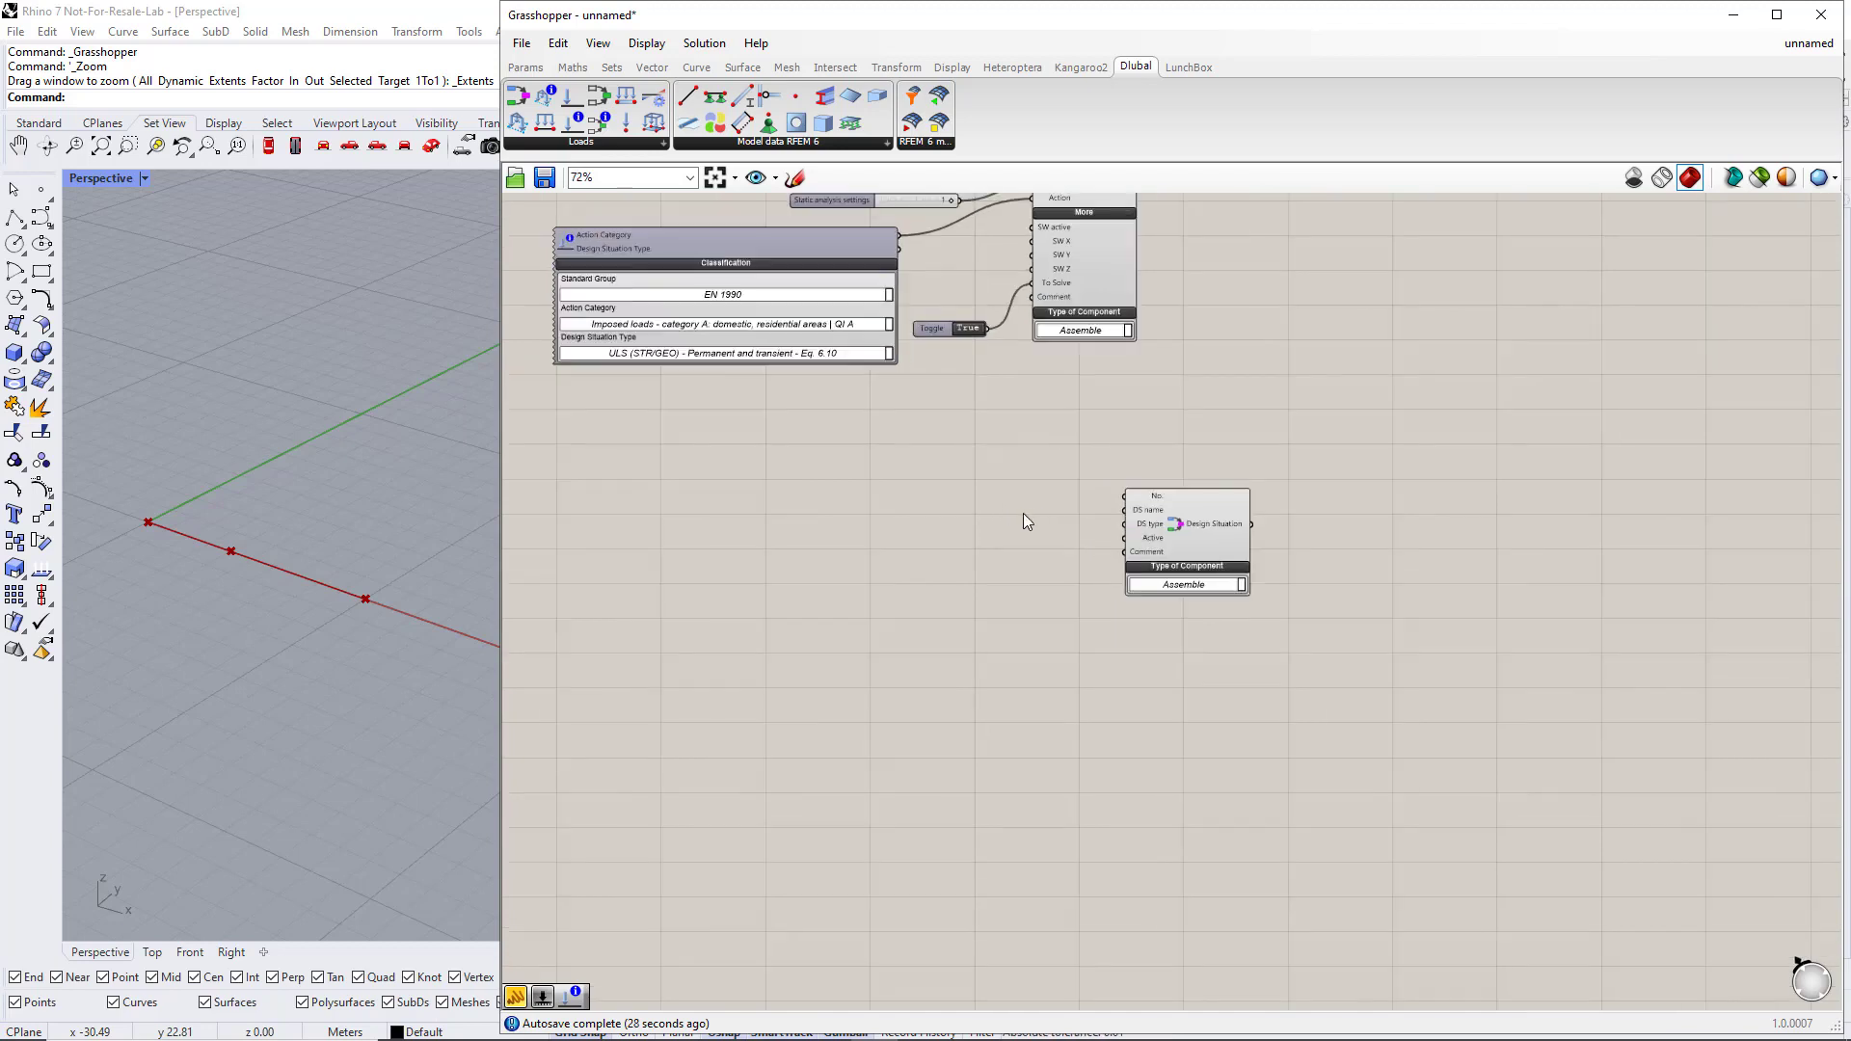
double_click(938, 494)
type("slider")
key("Return")
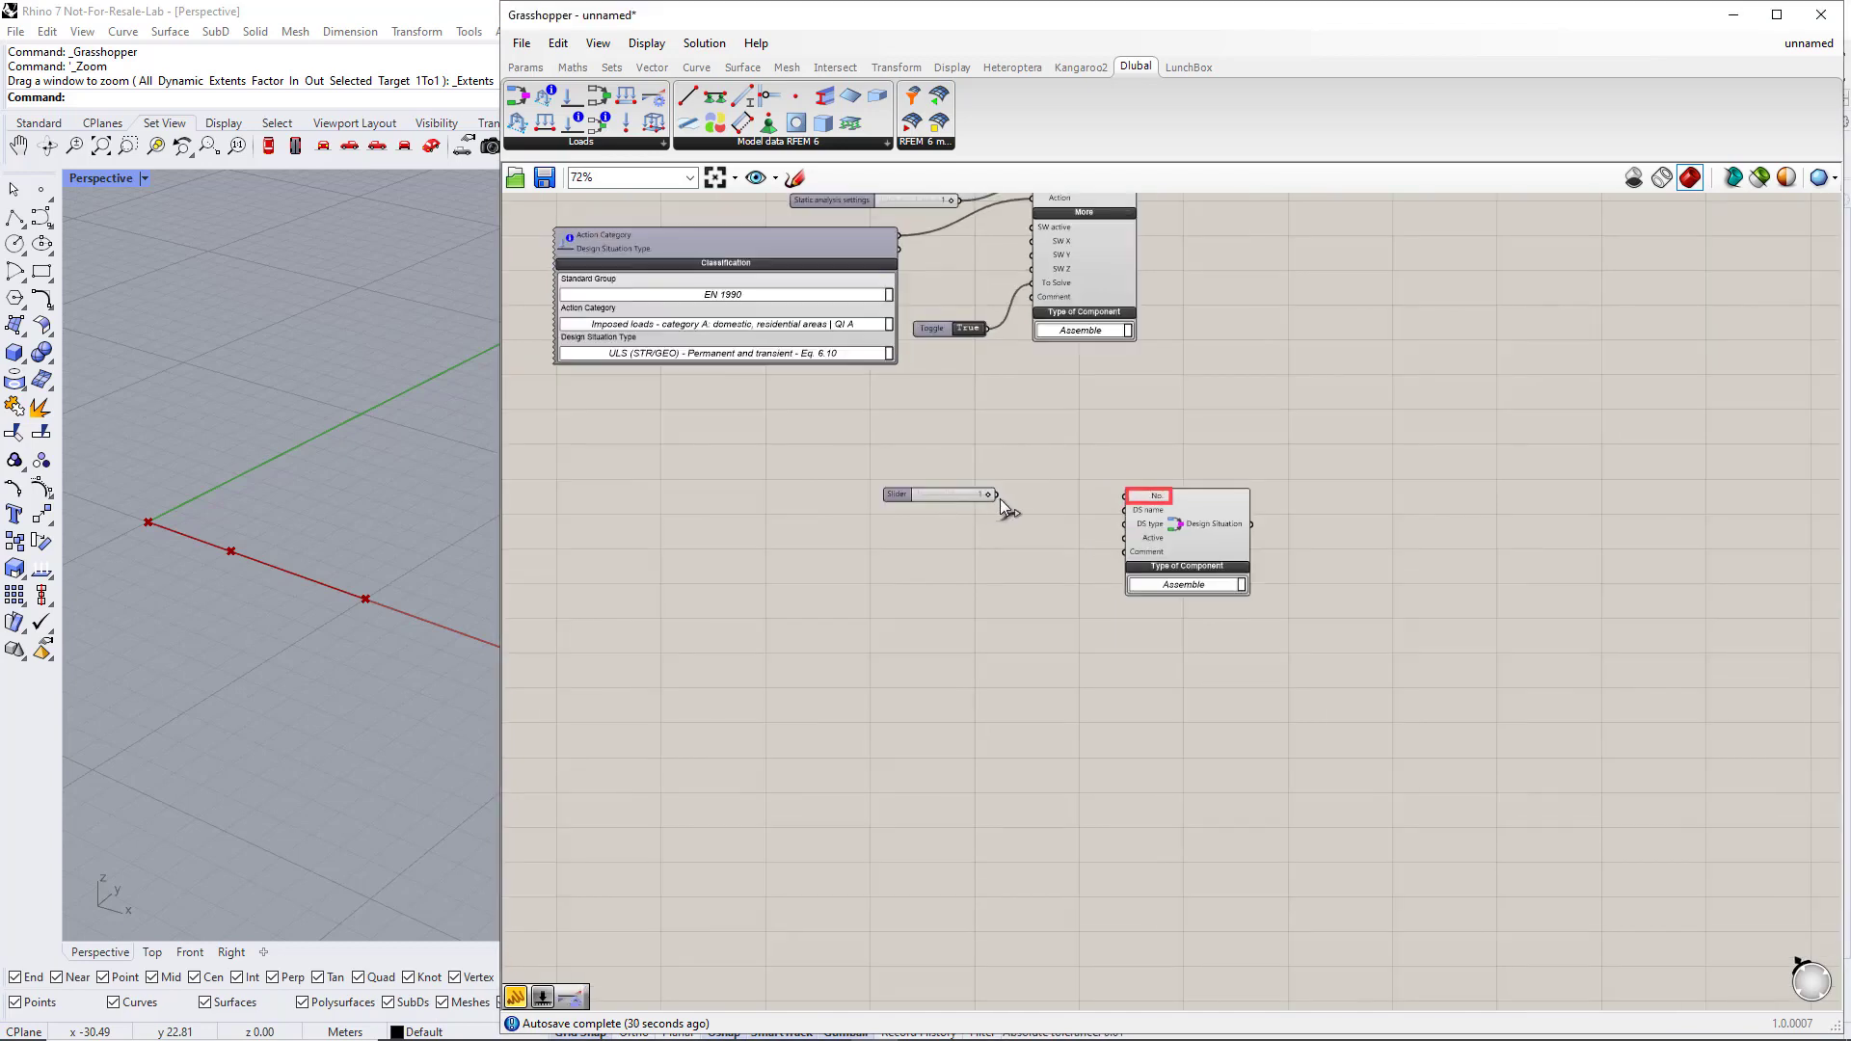
left_click_drag(997, 495, 1126, 496)
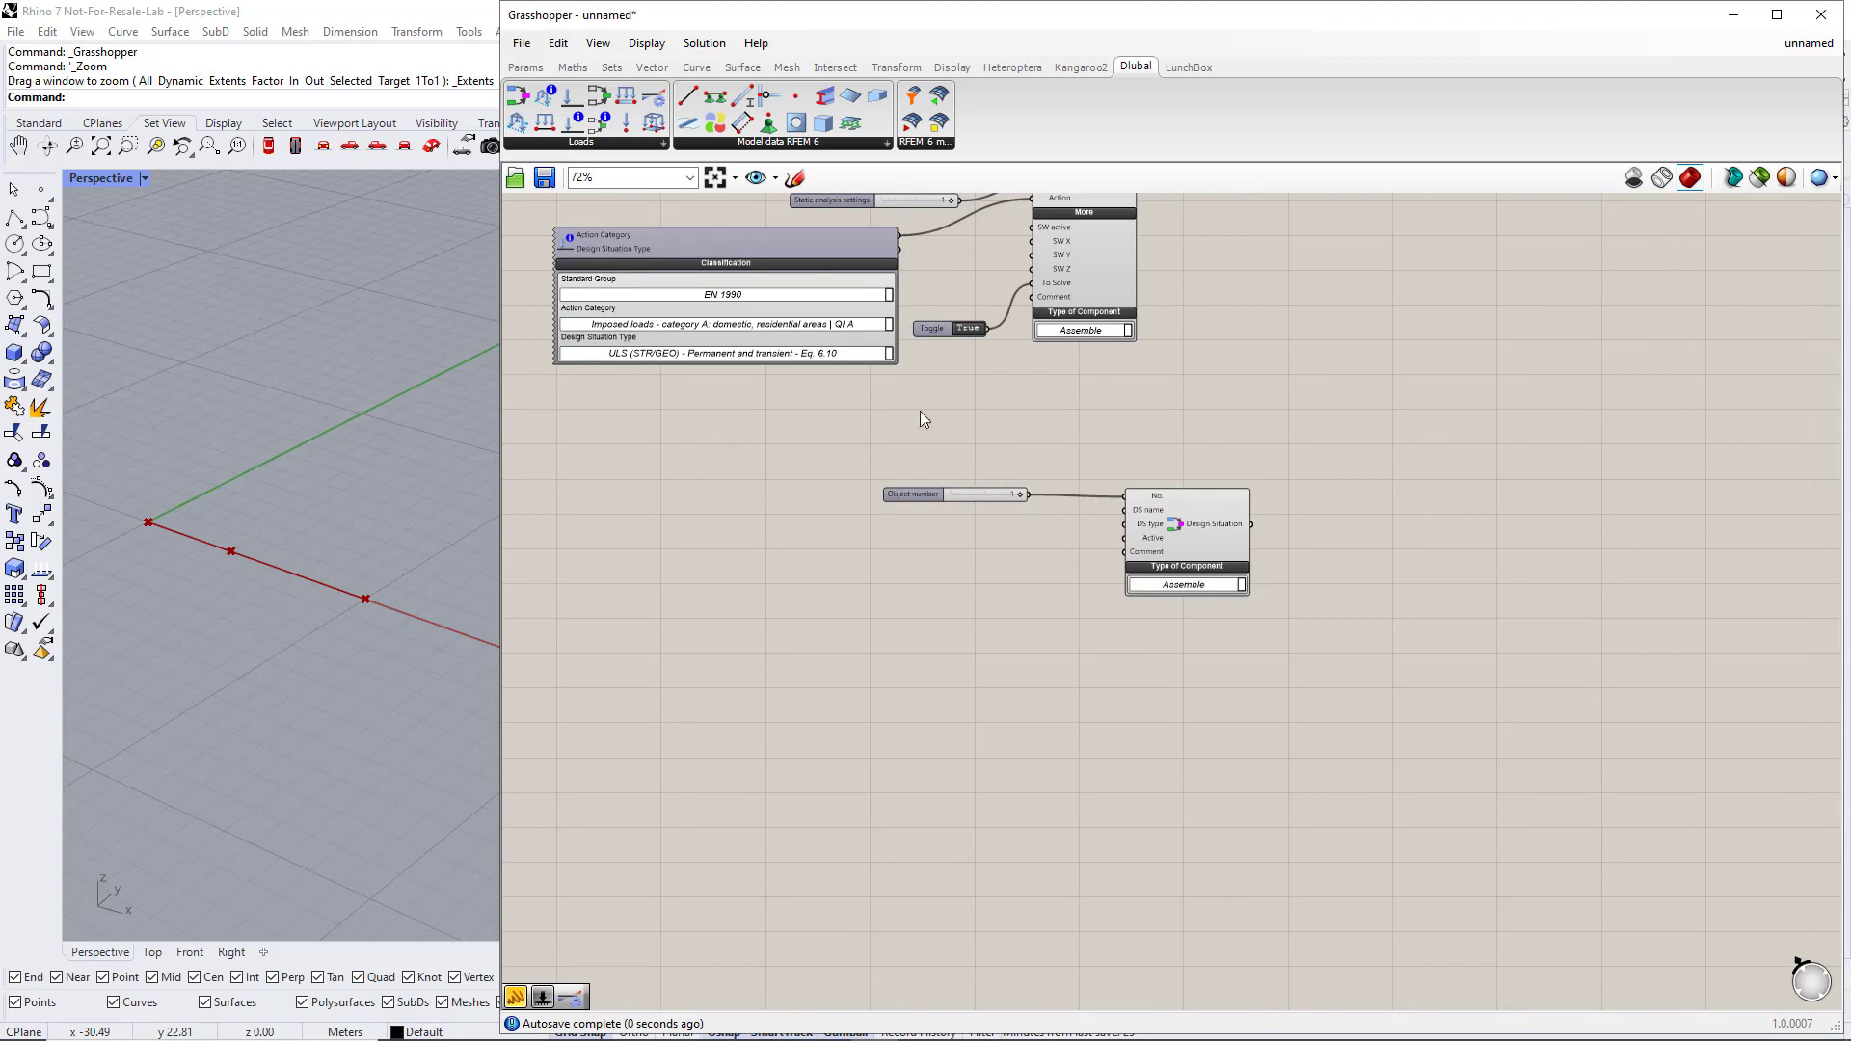
- Add a compact panel reading "ULS" below the number slider and connect it to the DS name input
left_click(525, 68)
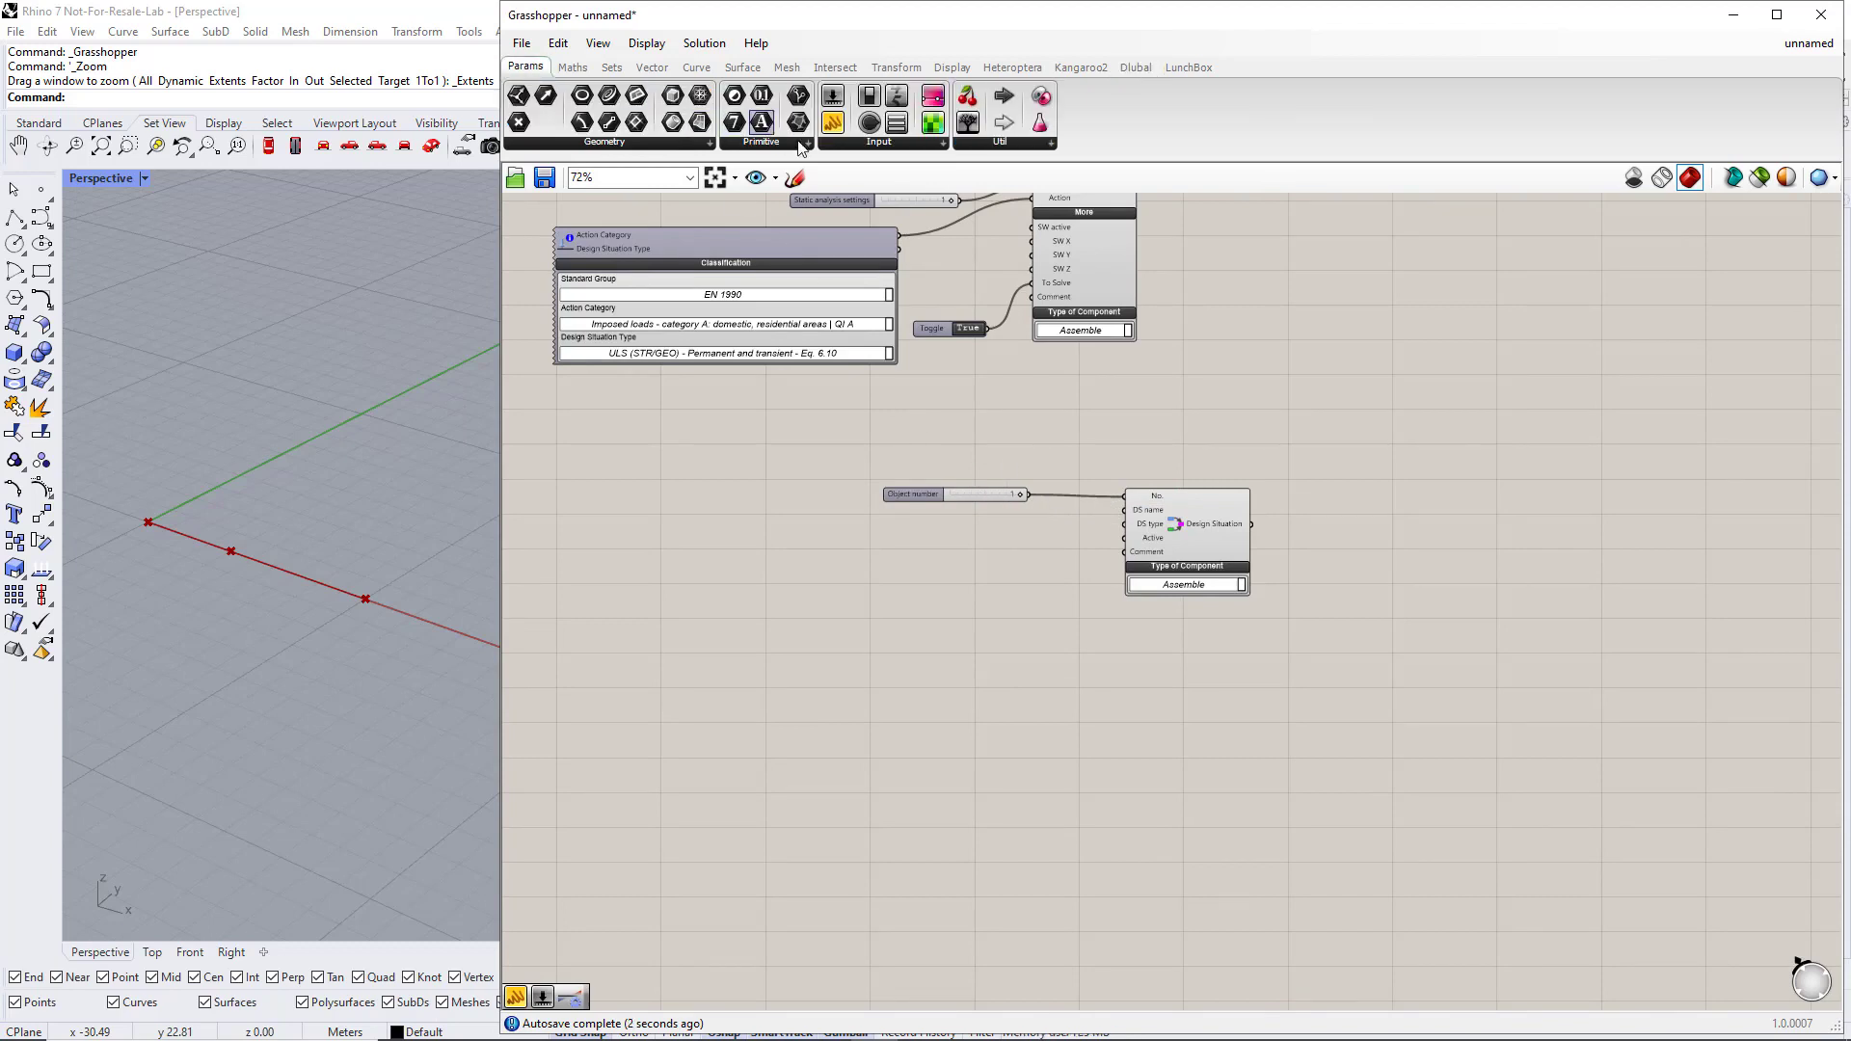
left_click_drag(832, 121, 973, 532)
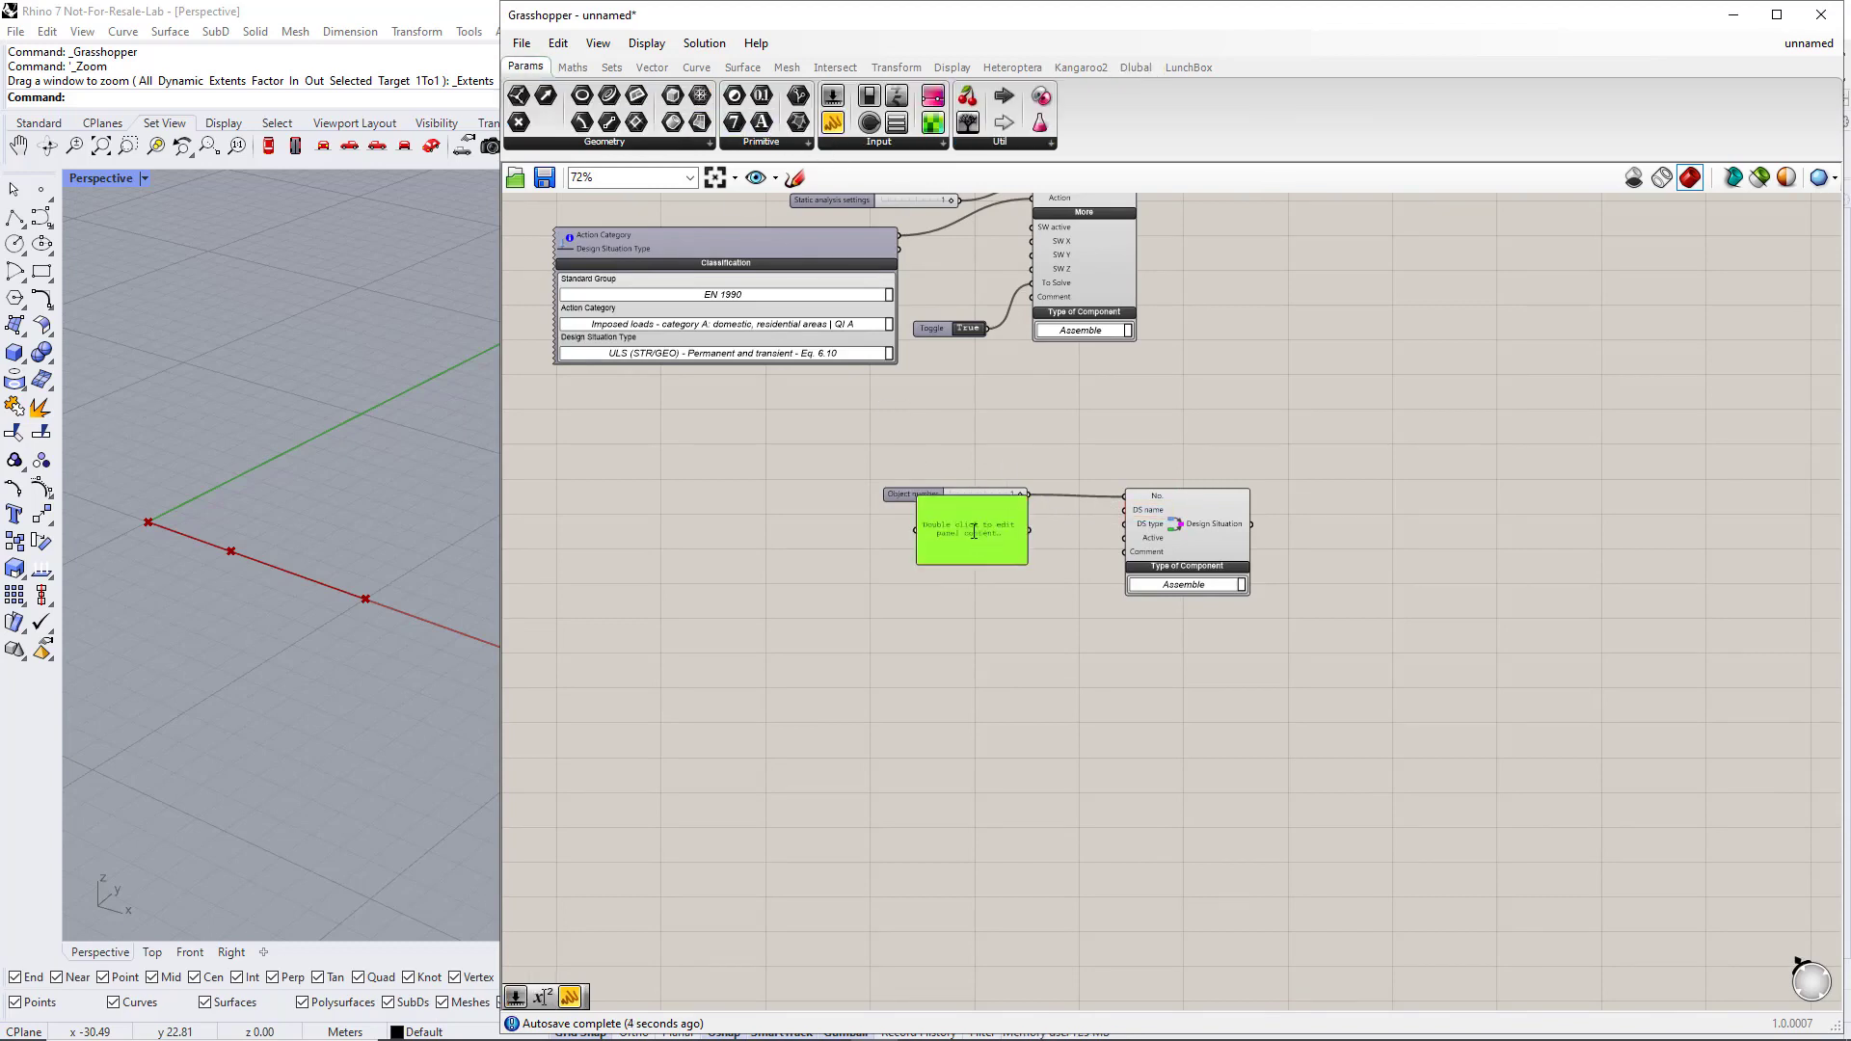
double_click(973, 532)
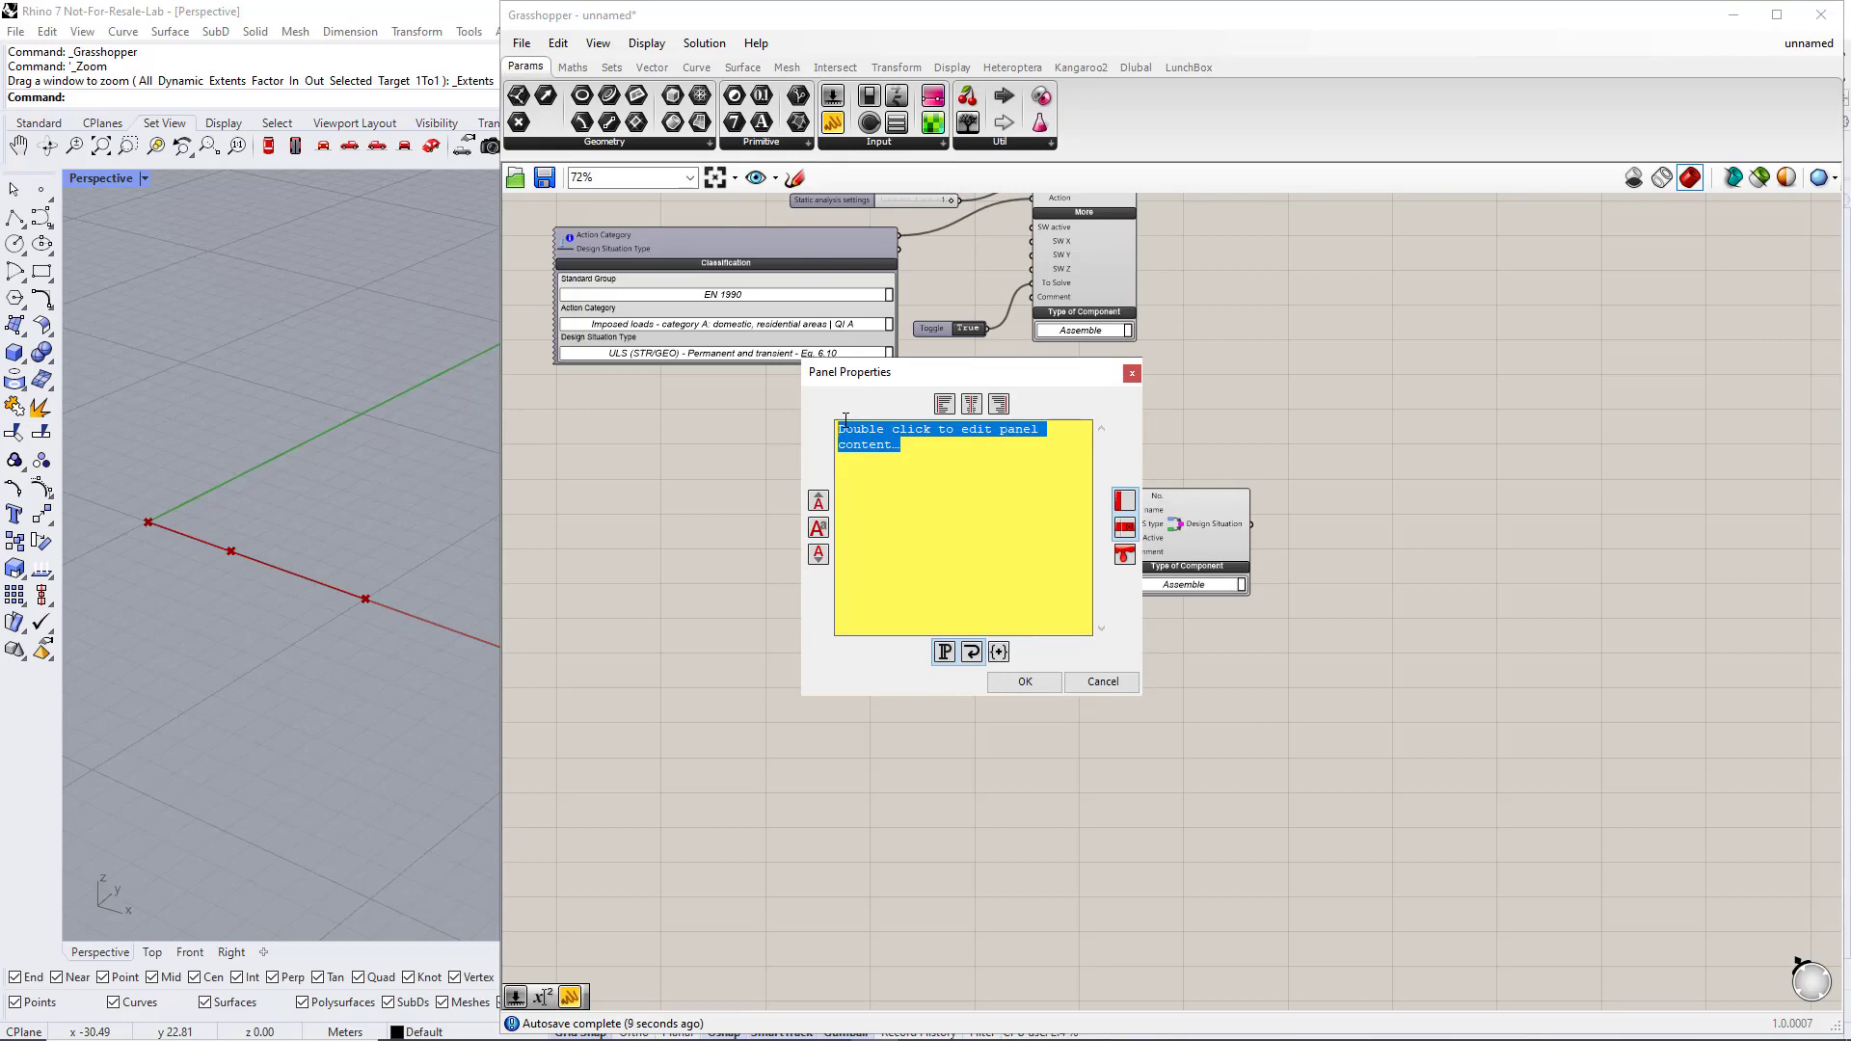
type("ULS")
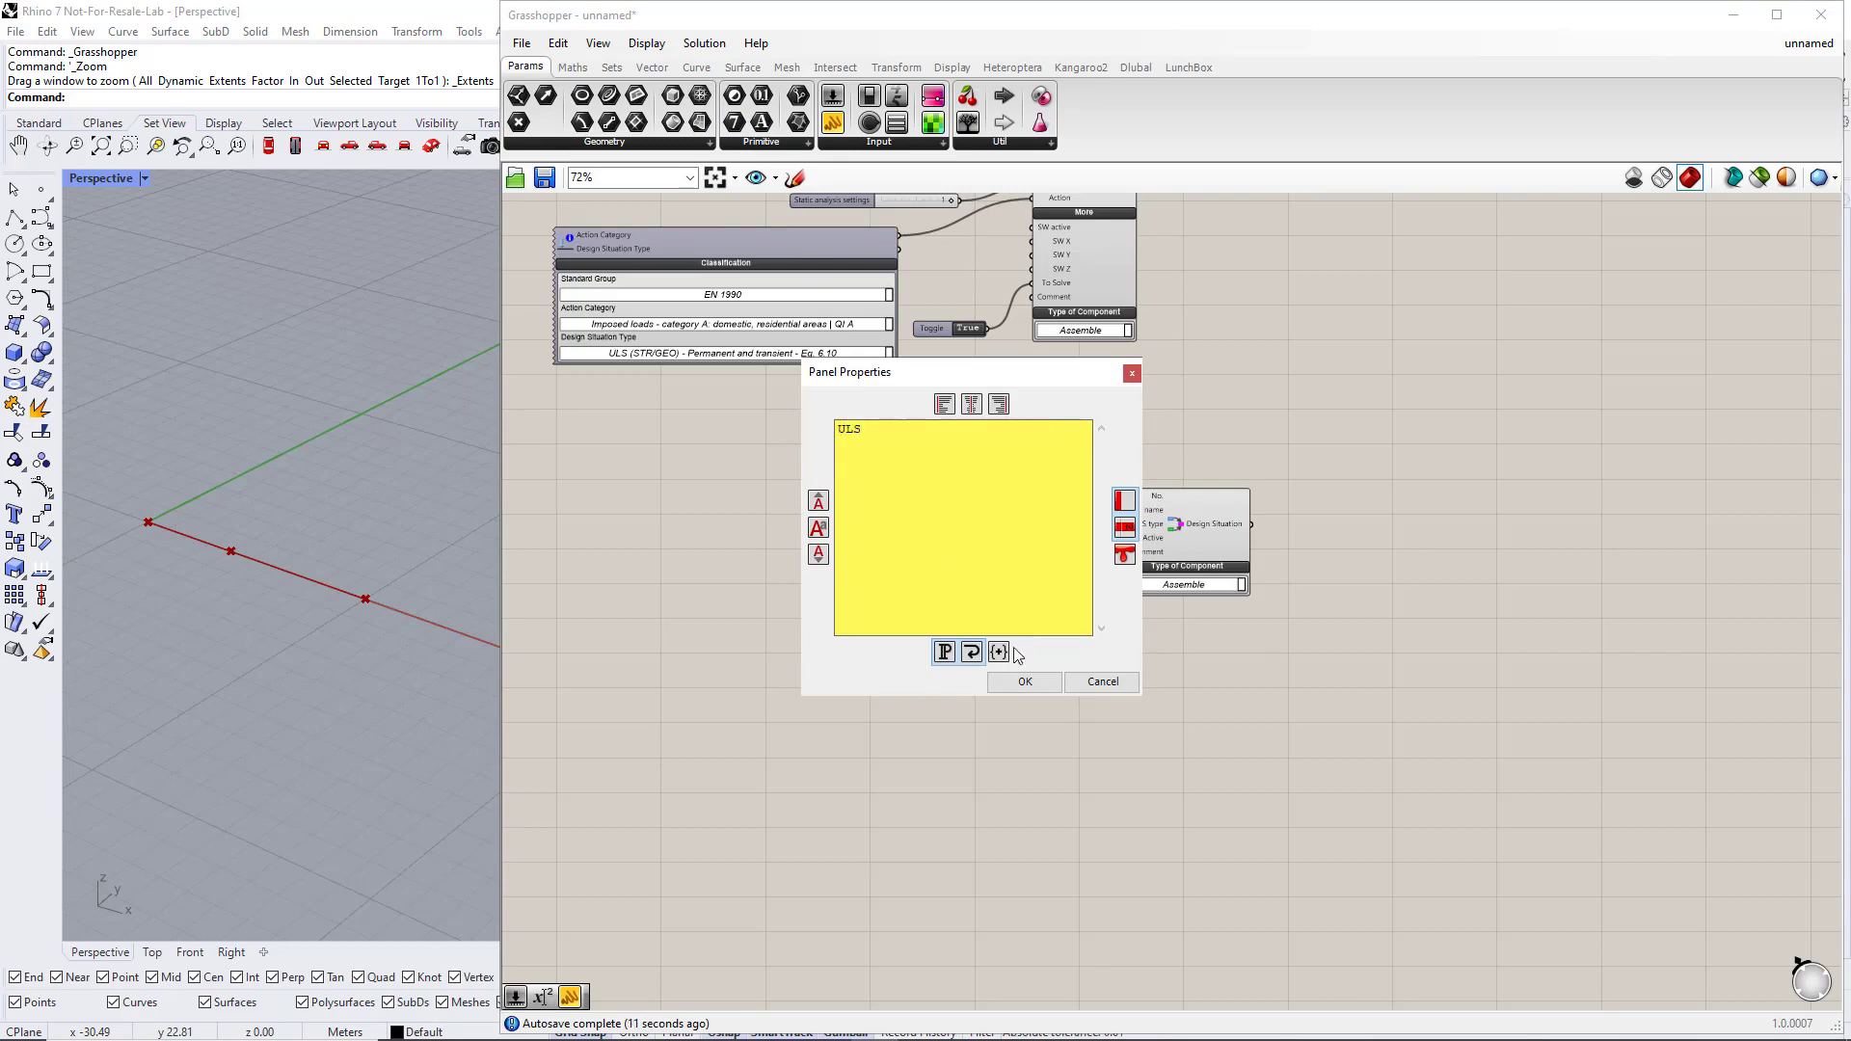
left_click(1024, 681)
scroll(1018, 528, "up", 3)
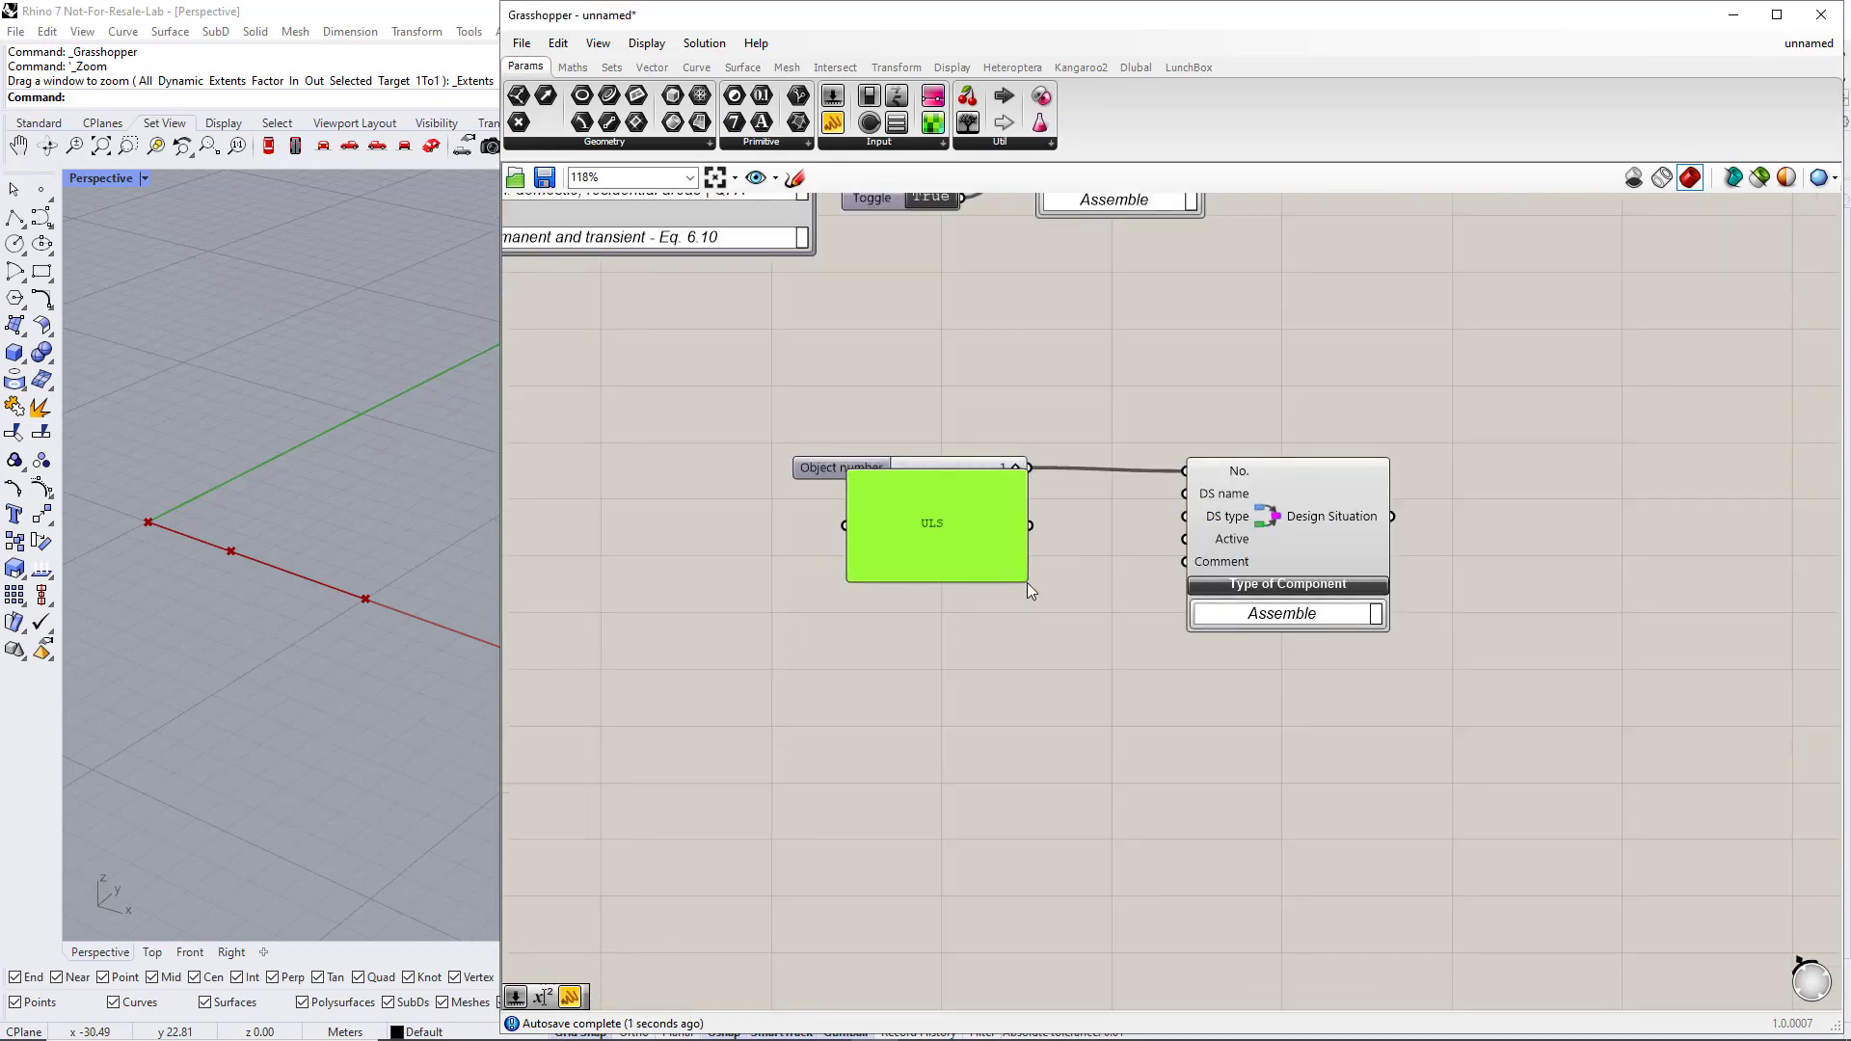
left_click_drag(1027, 582, 1185, 494)
left_click_drag(1005, 528, 995, 517)
- Place a Load Case Classification component below the ULS panel and expand its Classification options
left_click(1183, 522)
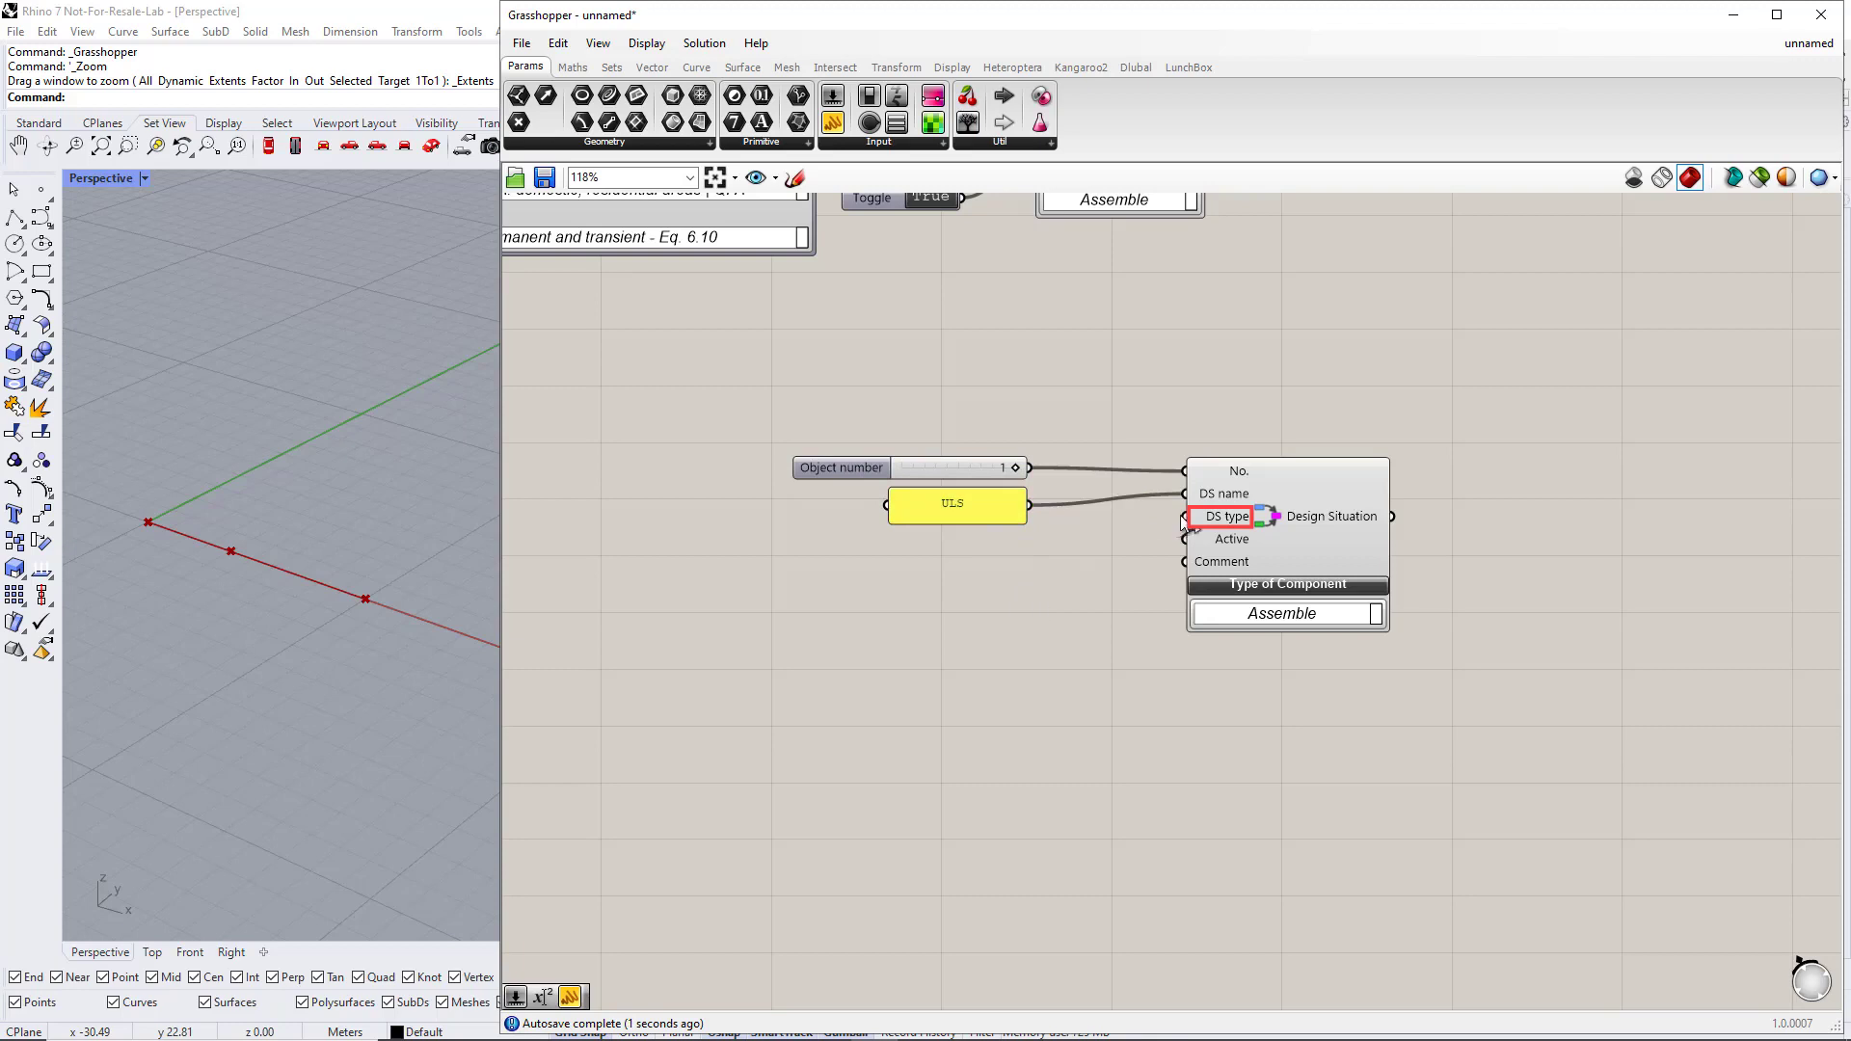
left_click(1135, 67)
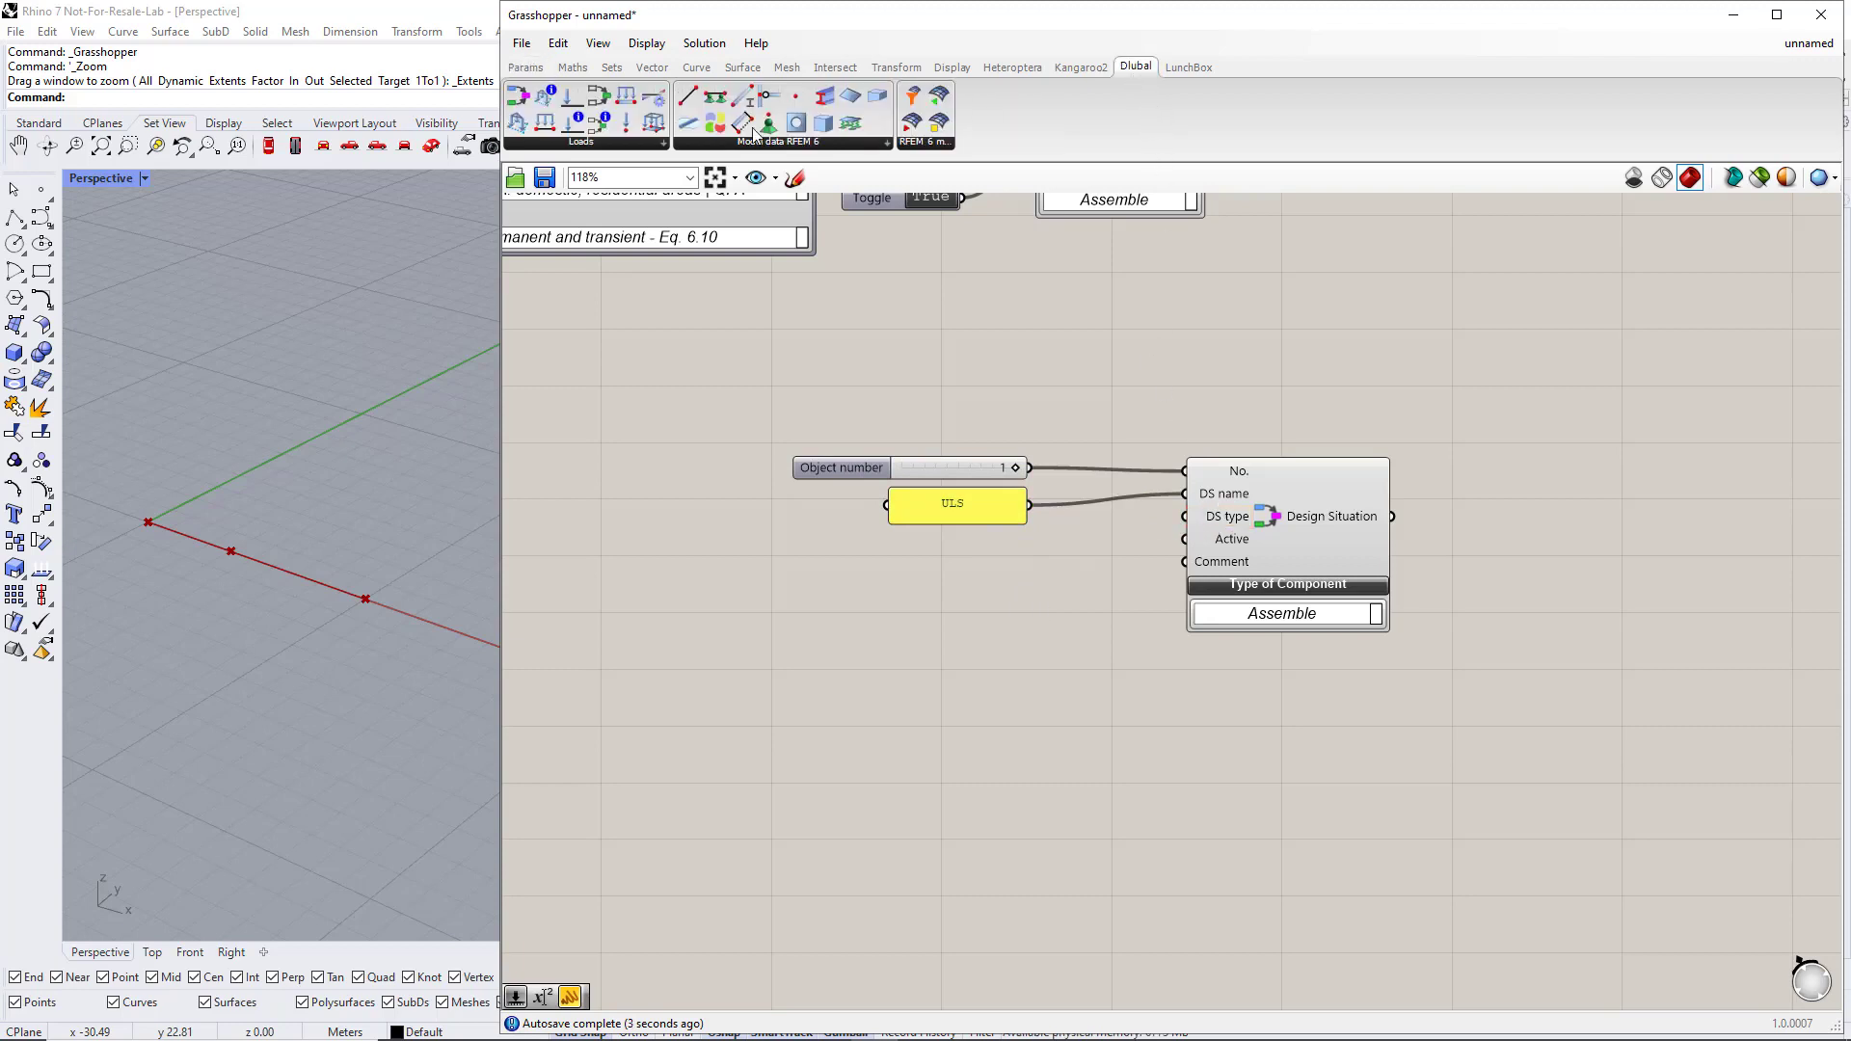
left_click_drag(775, 627, 777, 628)
right_click_drag(831, 730, 1047, 593)
left_click(1031, 521)
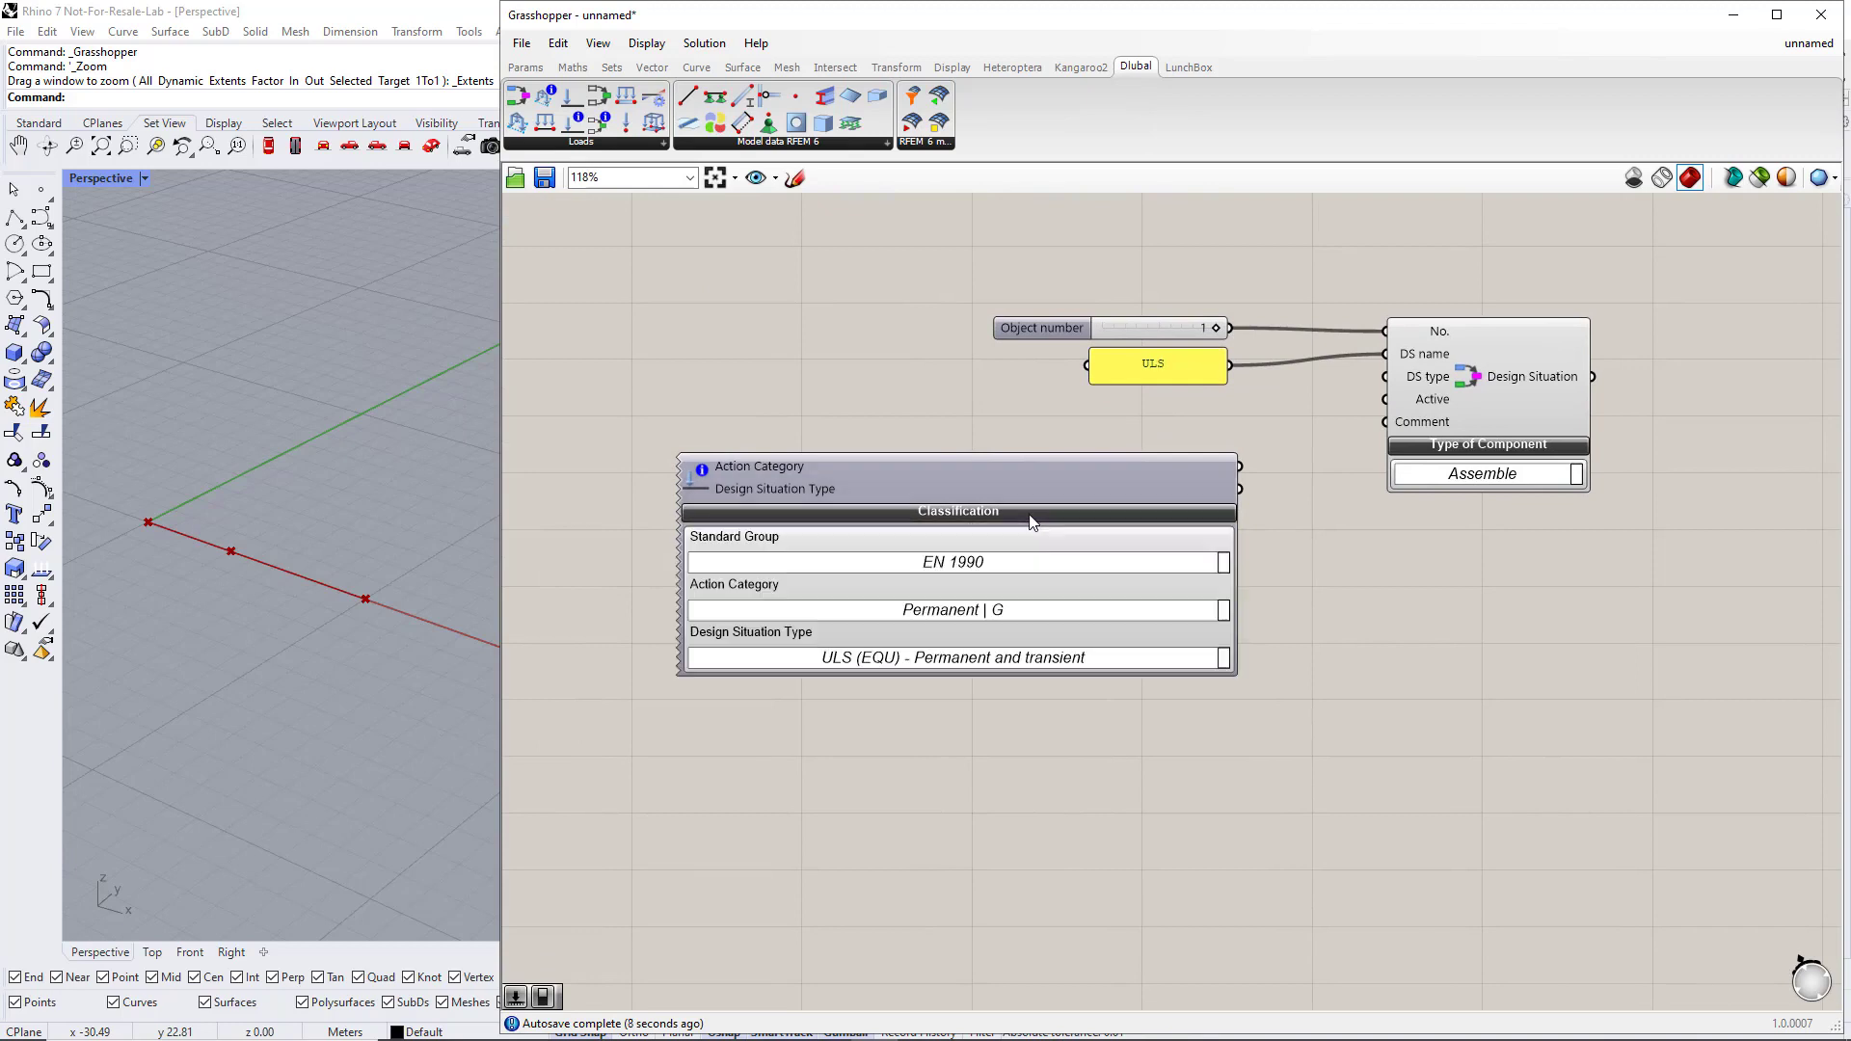
- Set this classification to EN 1990, Permanent | G and design situation type ULS (STR/GEO) - Permanent and transient - Eq. 6.10
left_click(1224, 569)
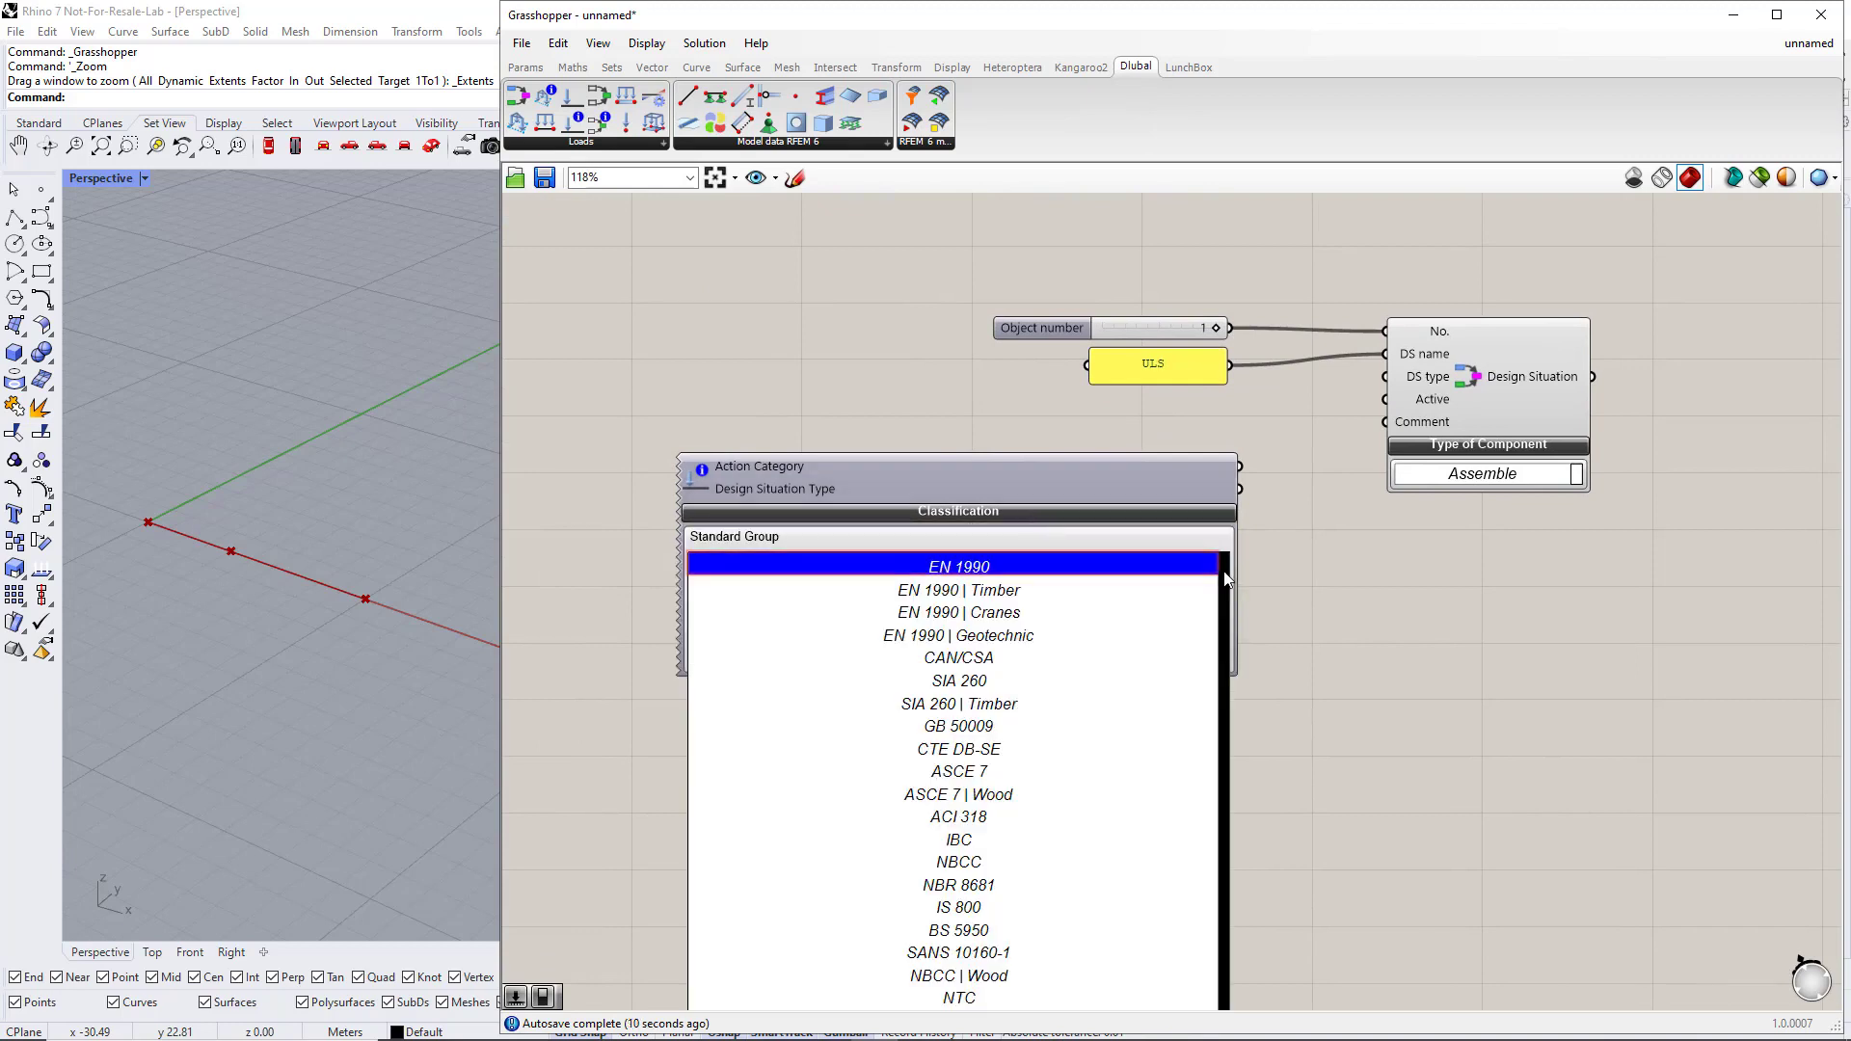
left_click(1144, 569)
right_click_drag(1232, 708, 1173, 453)
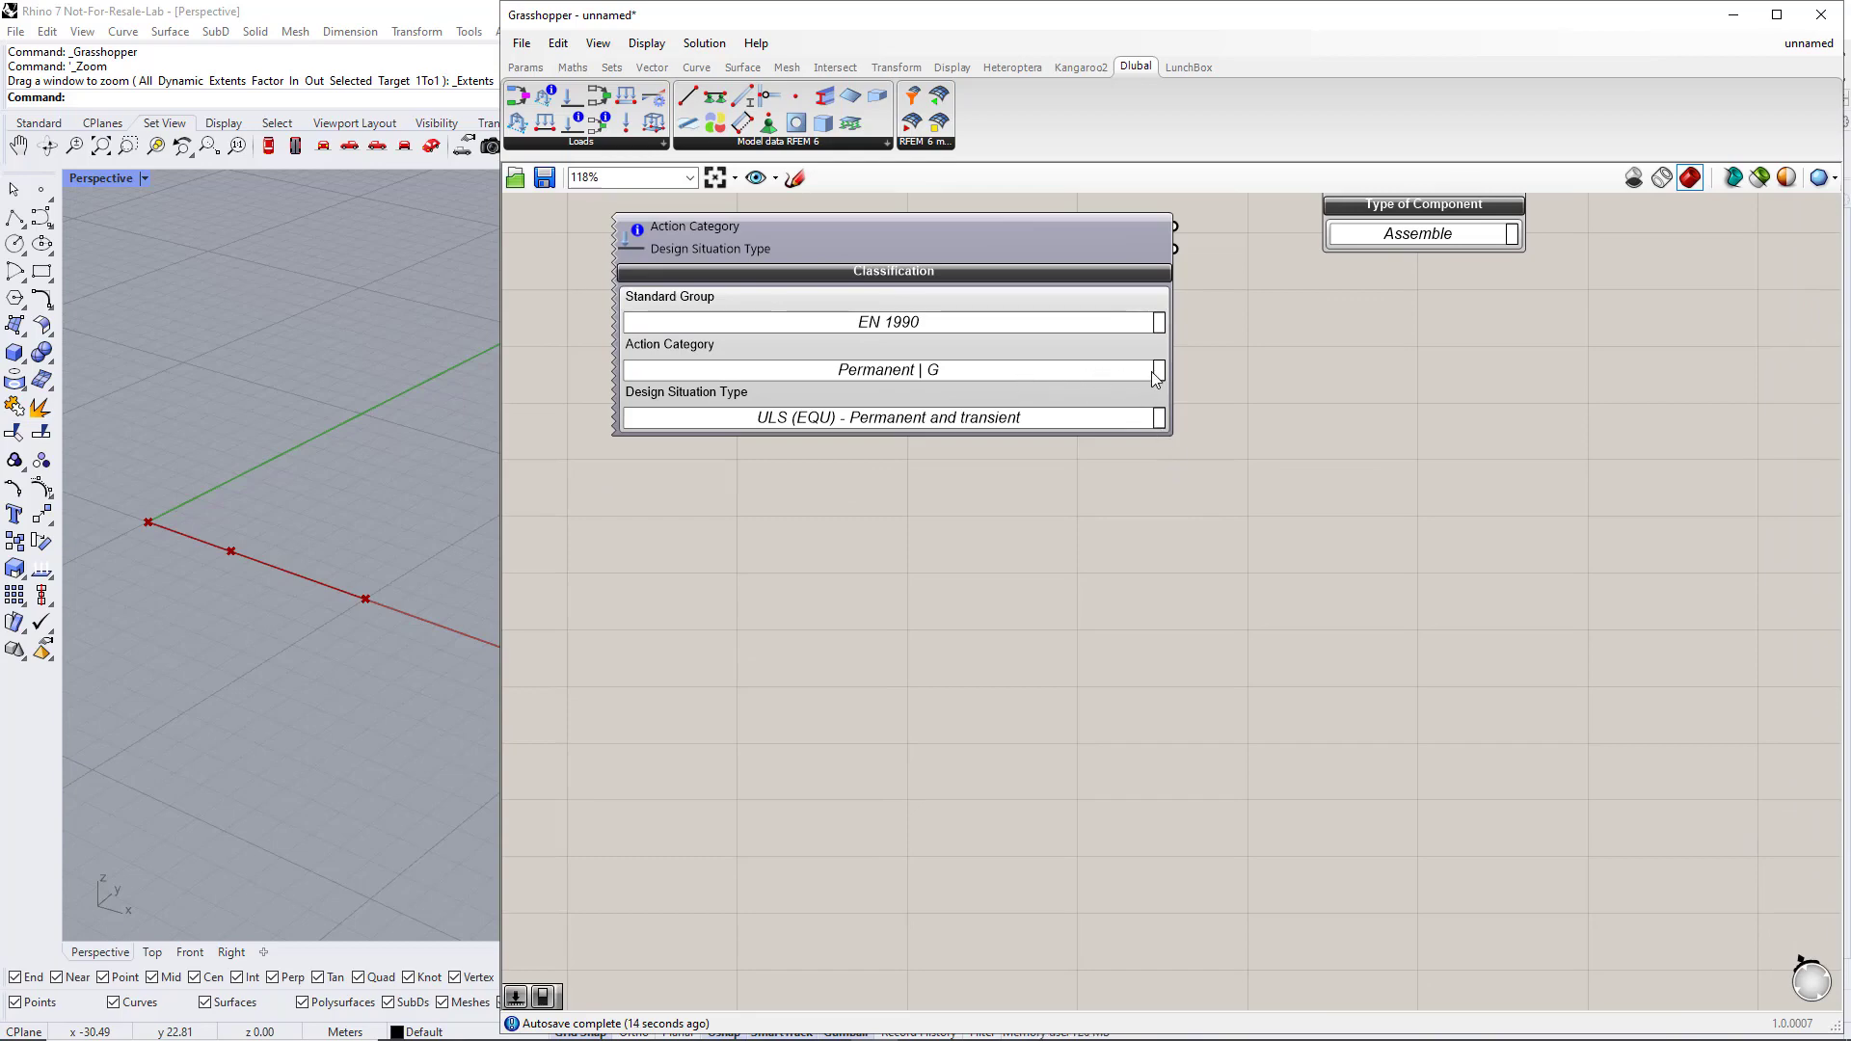
left_click(1157, 372)
left_click(1170, 397)
left_click(1159, 419)
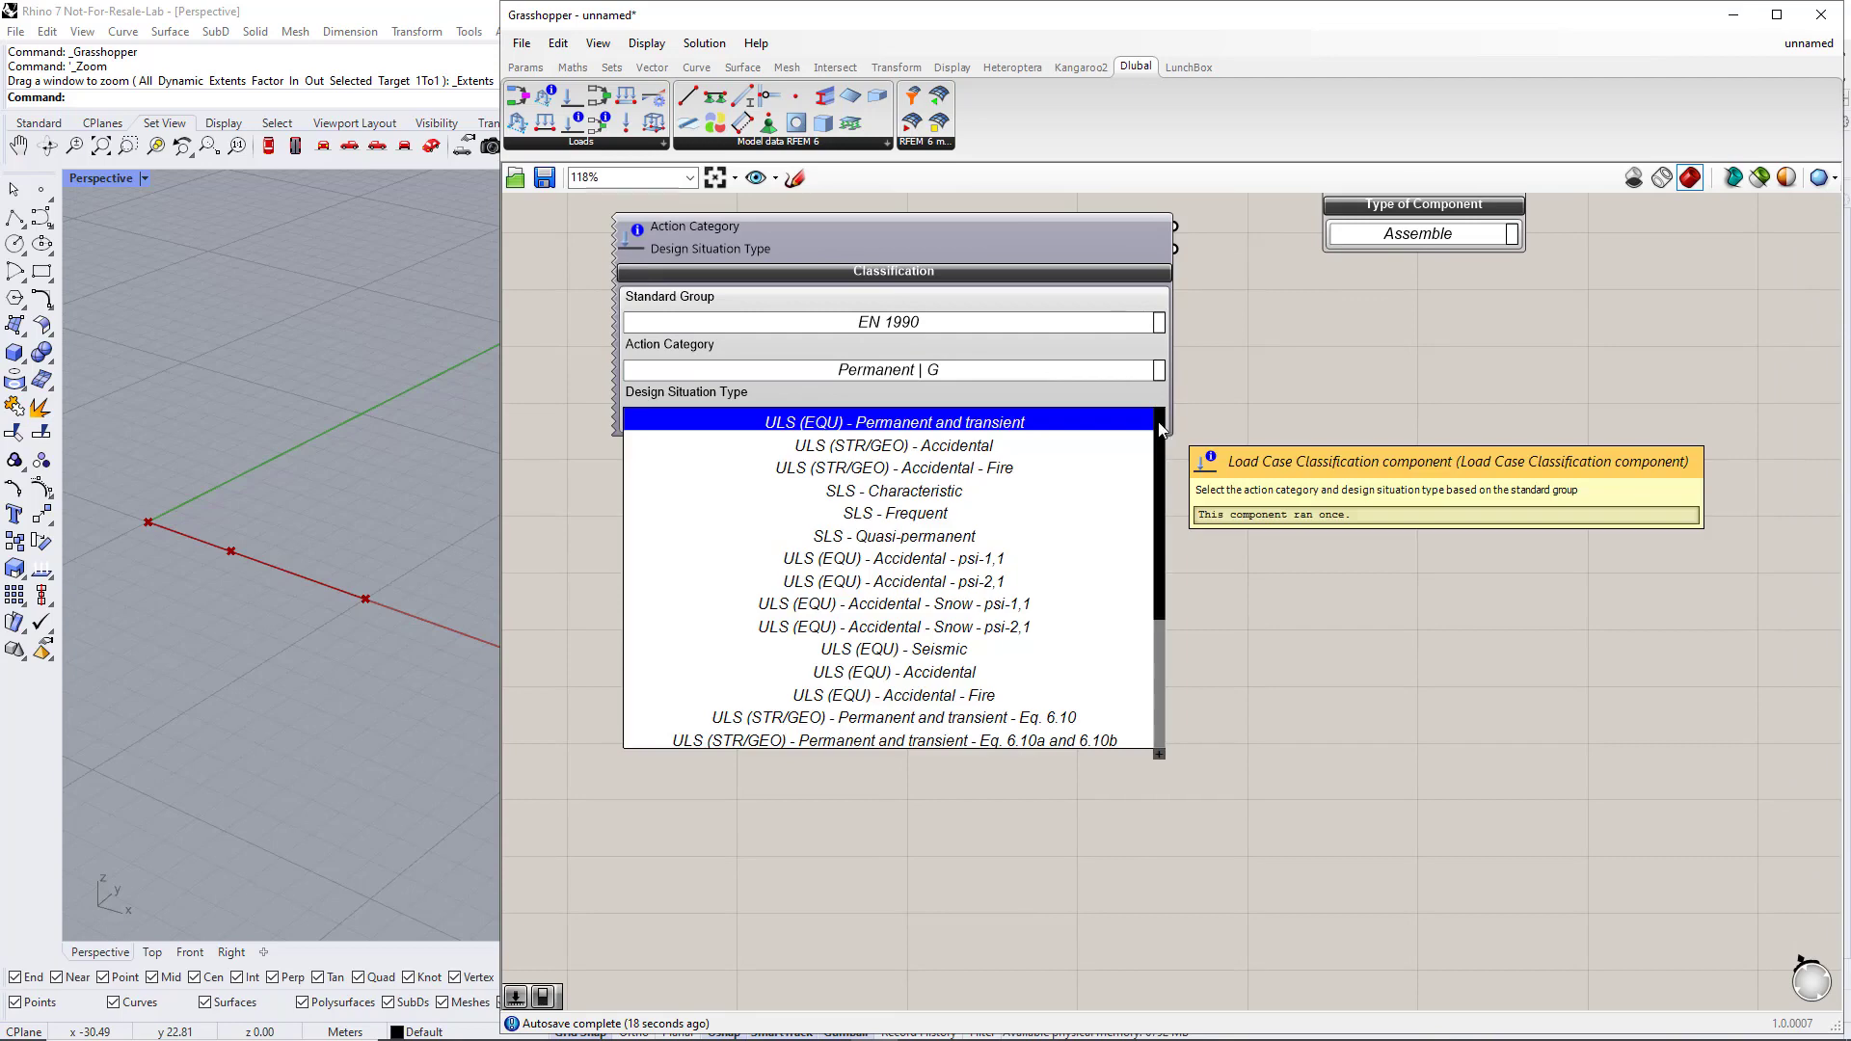
left_click(1054, 717)
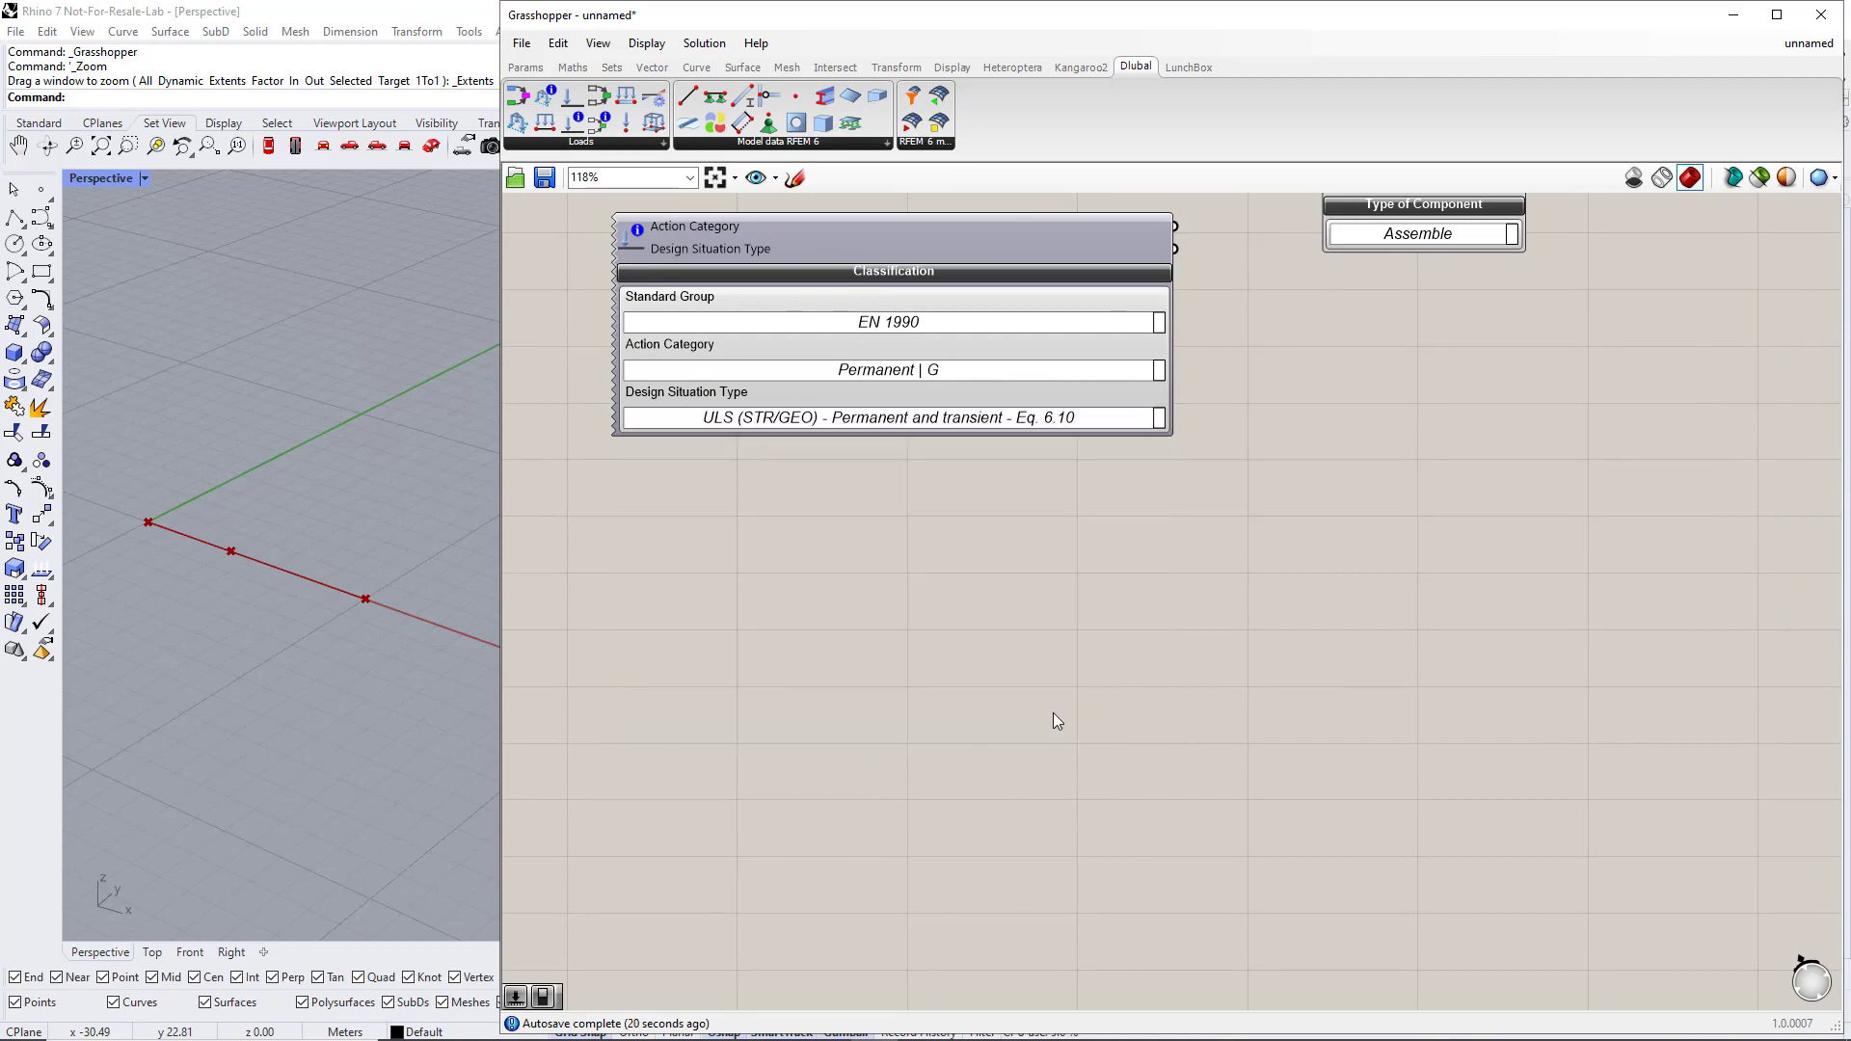
- Connect the classification's Design Situation Type output to the DS type input and move the classification below the ULS panel, closer to the design situation
scroll(1053, 713, "down", 2)
left_click_drag(951, 569, 1060, 478)
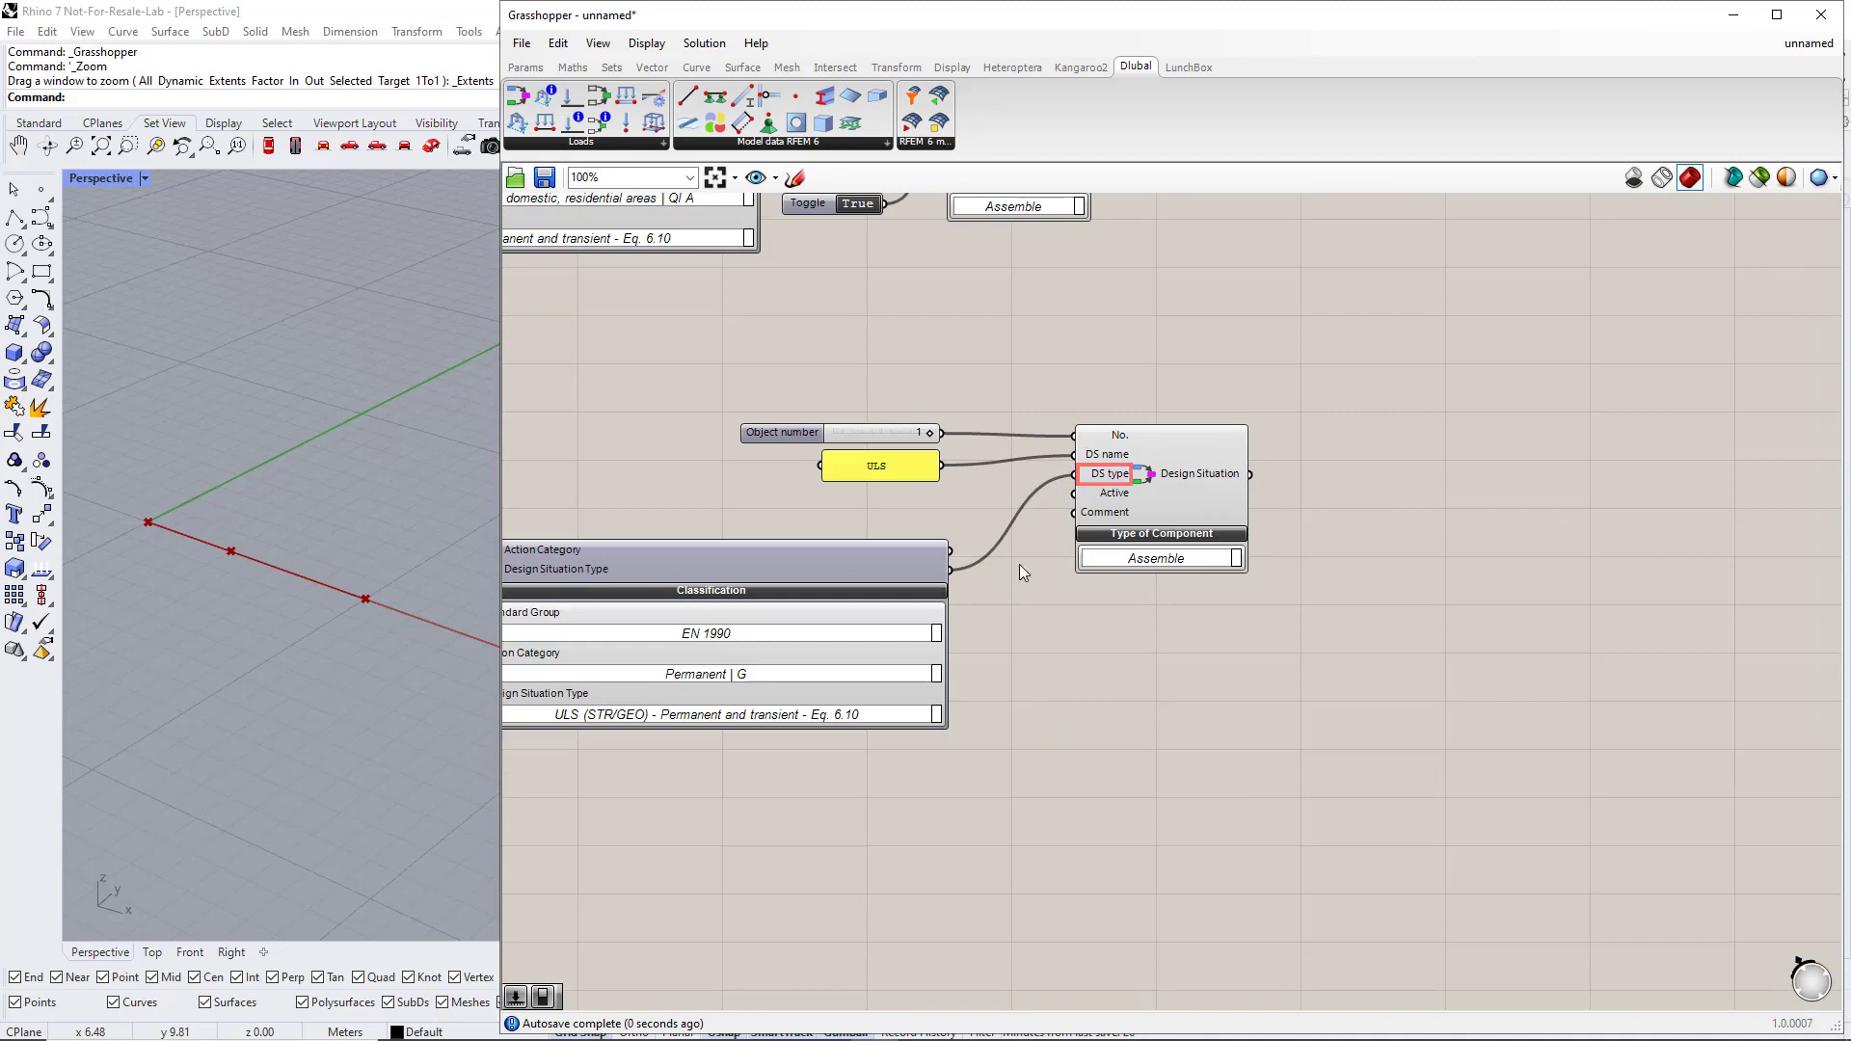
left_click_drag(892, 559, 963, 511)
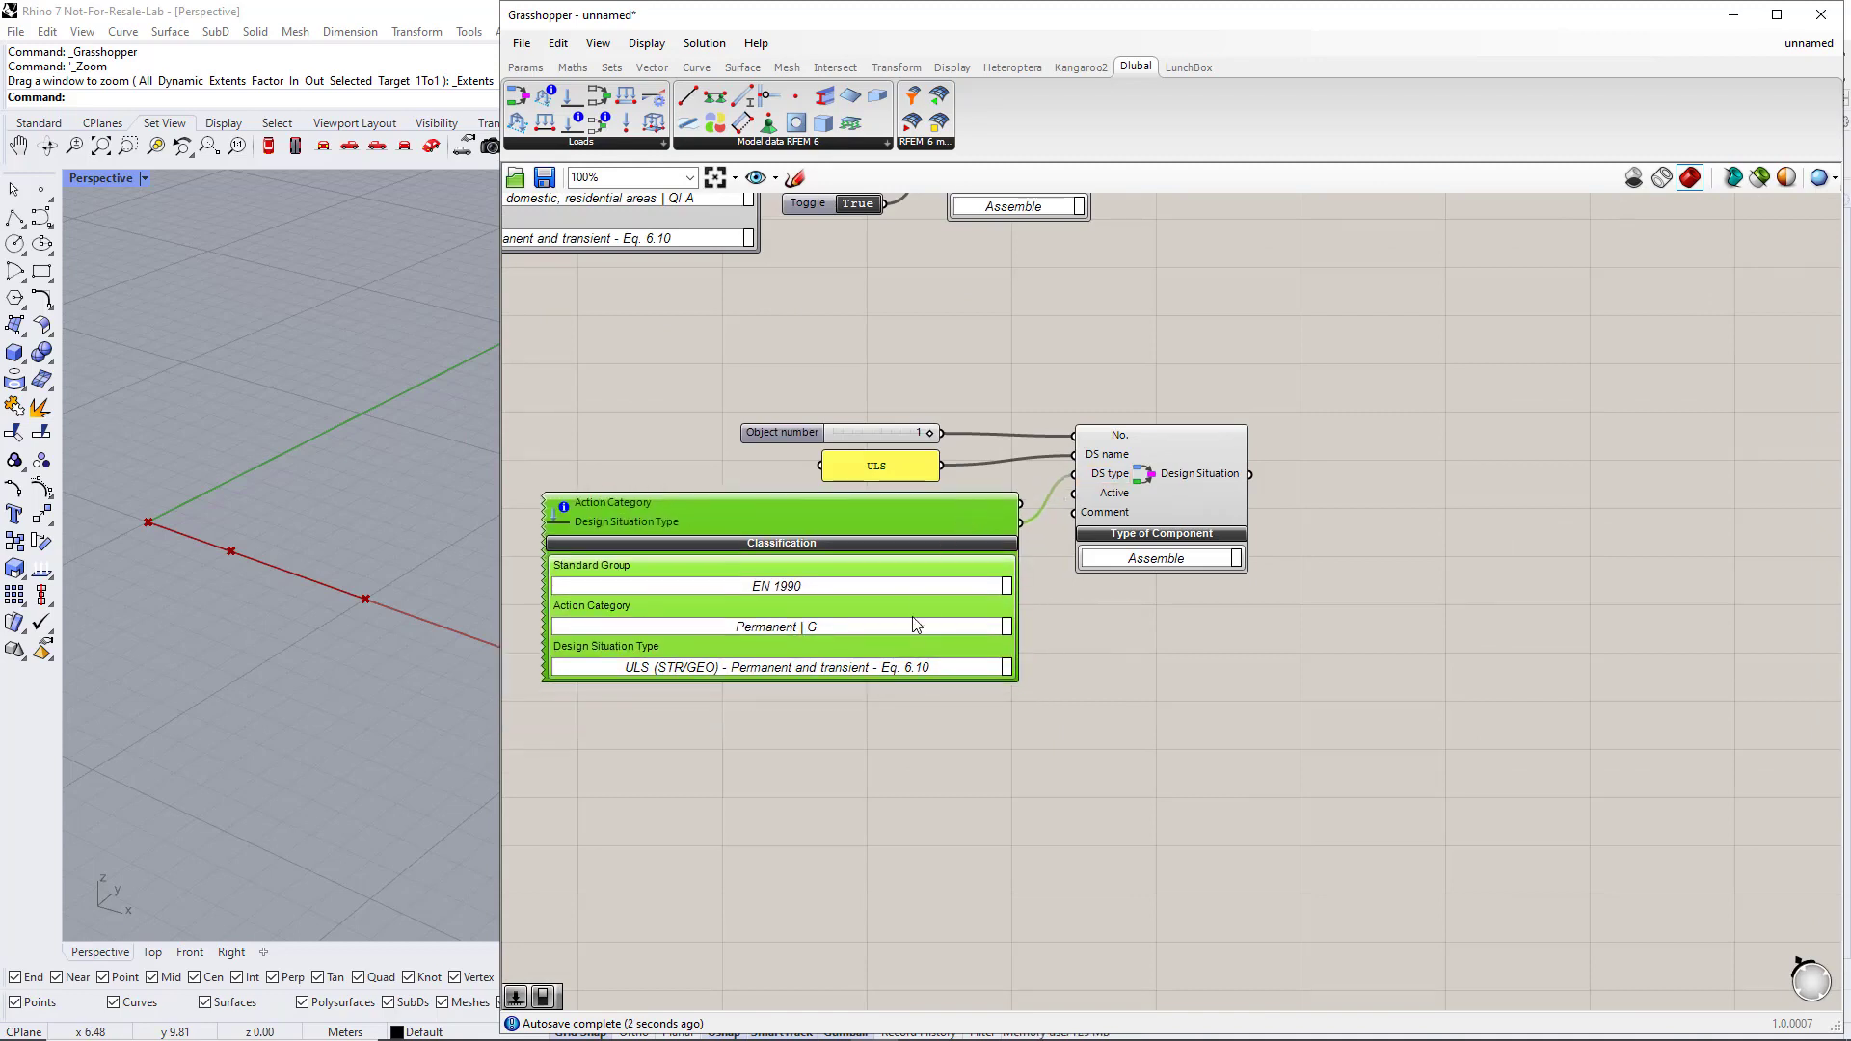
left_click(890, 701)
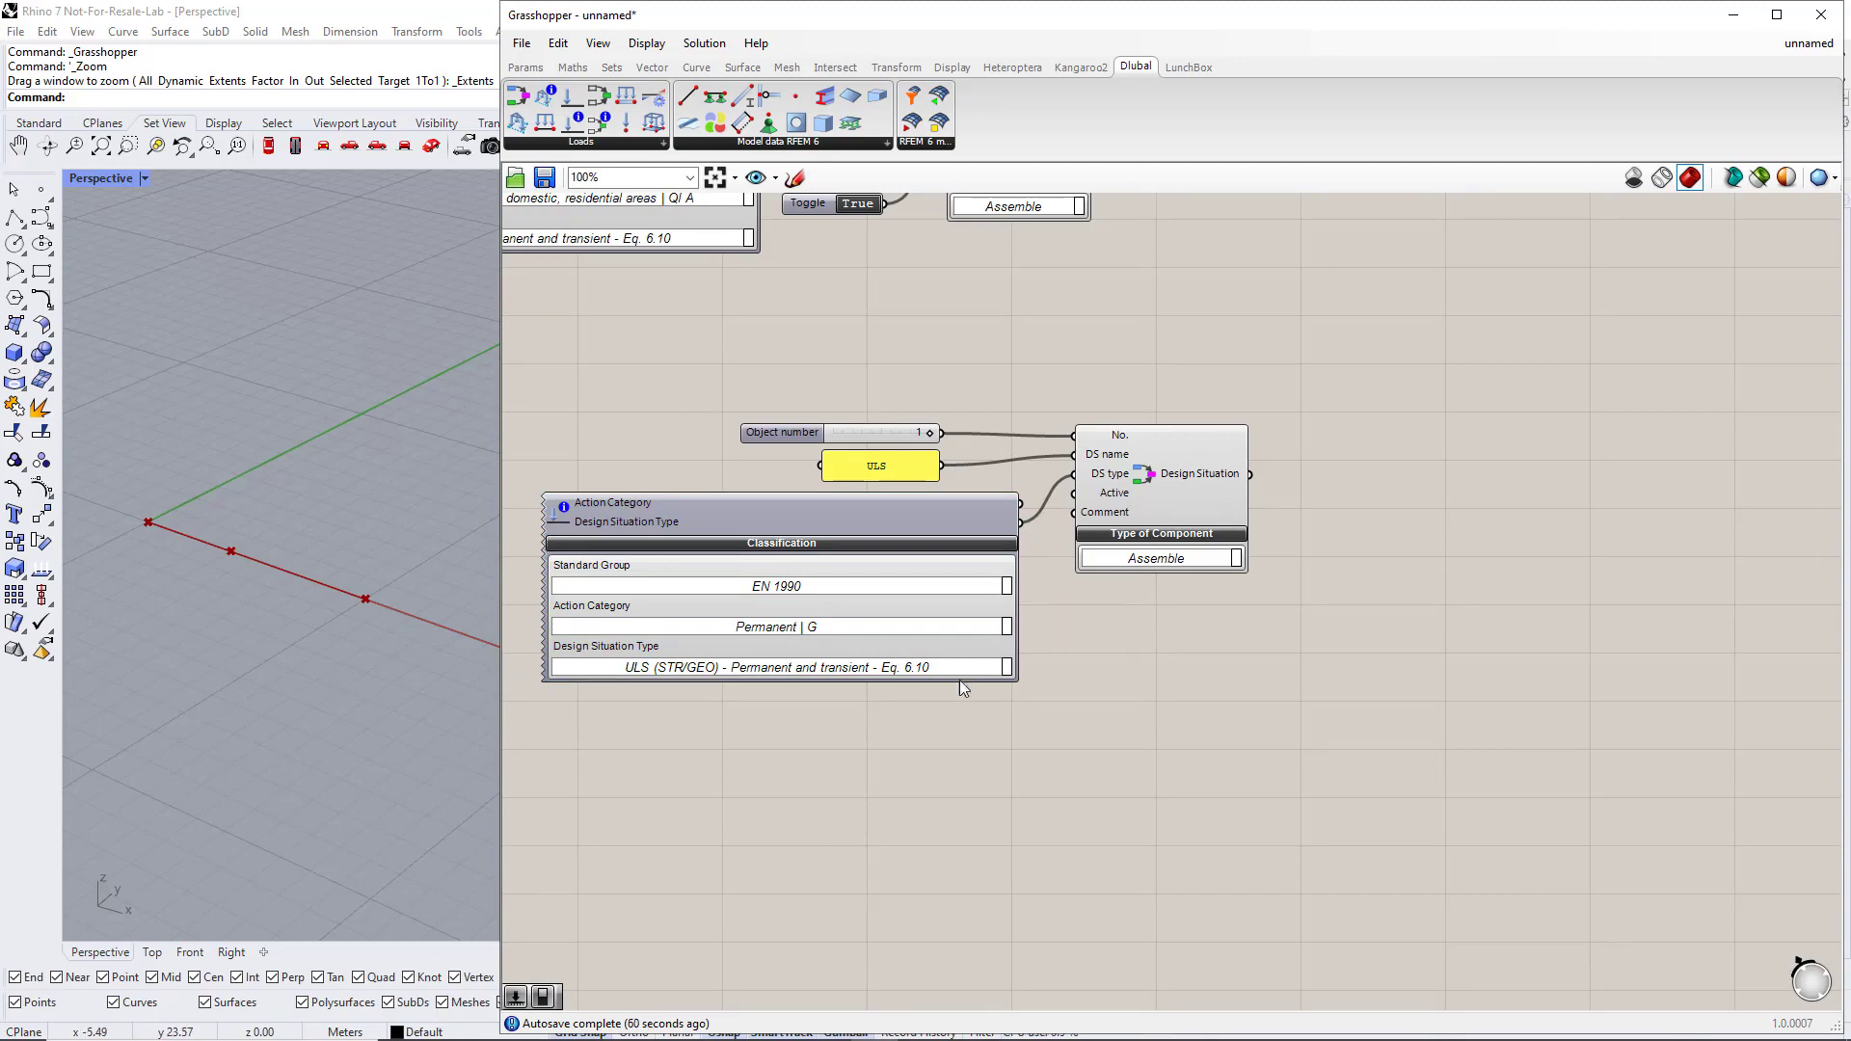
- Duplicate the design situation with its number slider, ULS panel and classification, placing the copy below the original
scroll(1078, 646, "down", 2)
scroll(1077, 646, "up", 2)
scroll(1076, 628, "down", 2)
left_click_drag(1212, 812, 719, 534)
right_click_drag(719, 534, 790, 418)
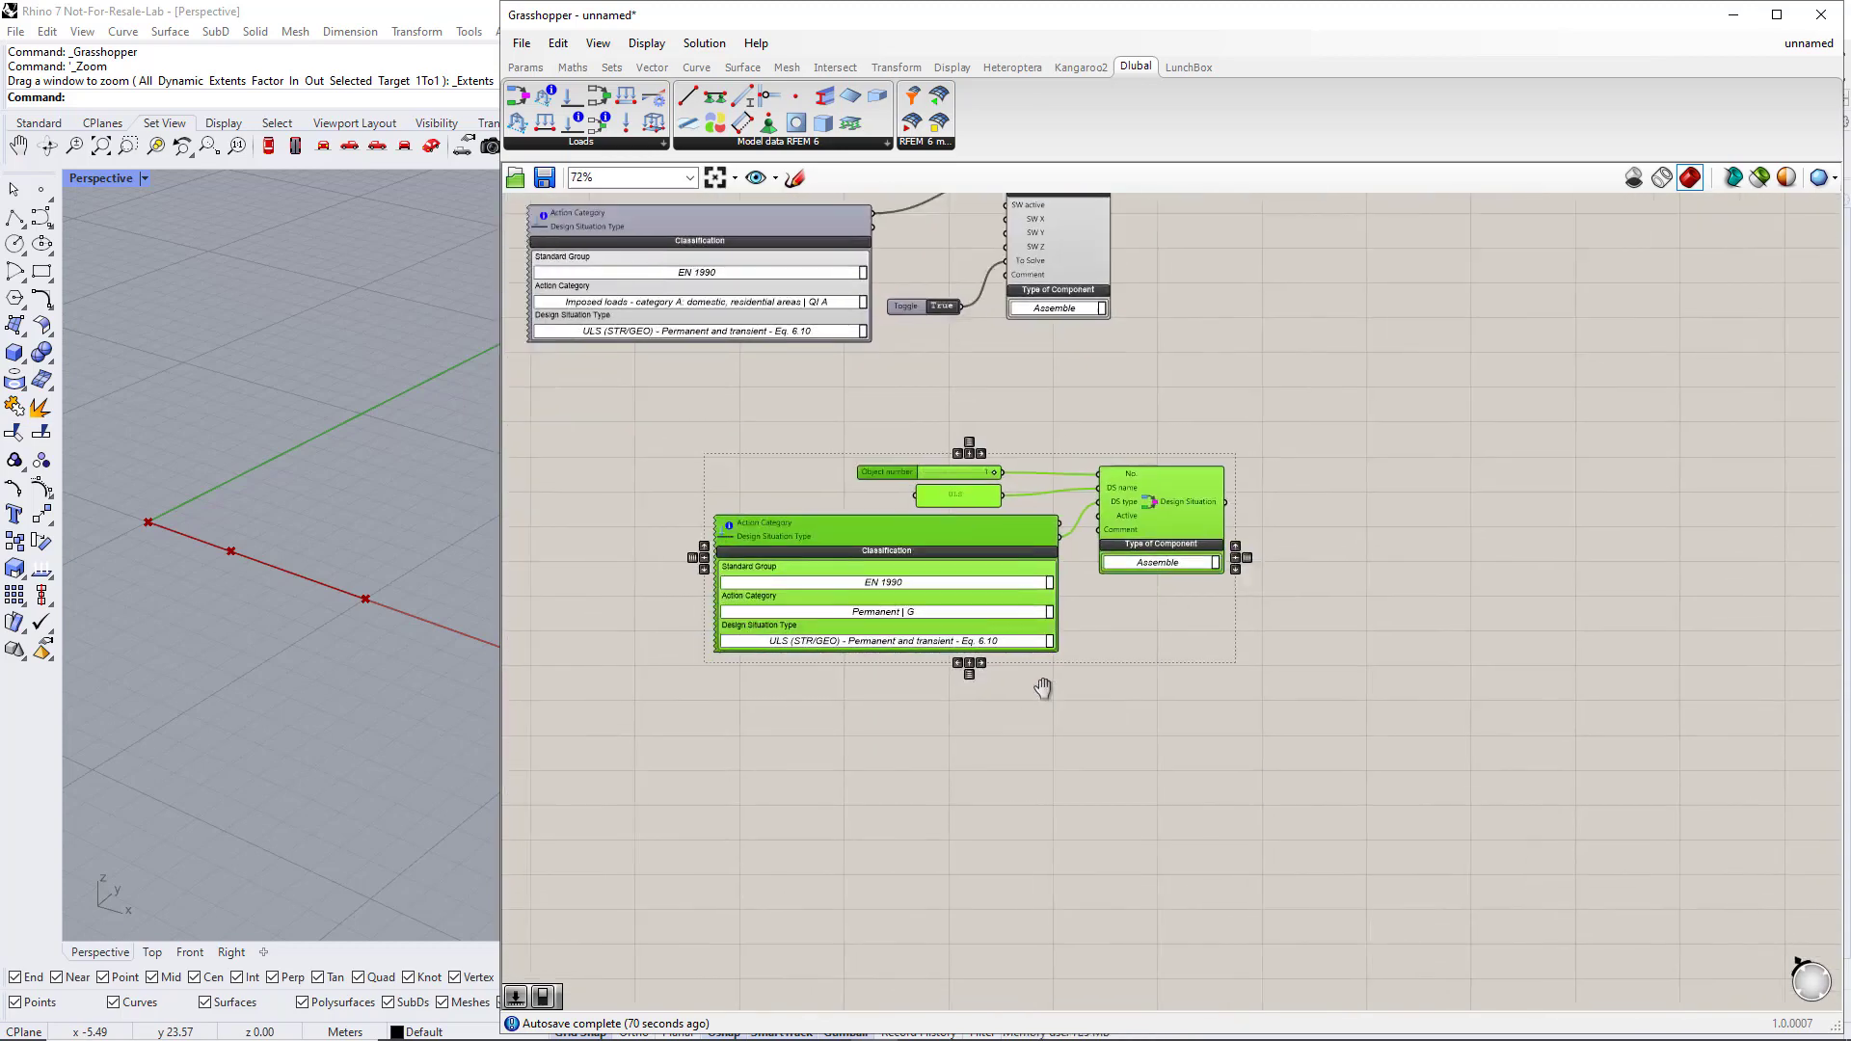
left_click_drag(1188, 464, 1054, 694, "alt")
right_click_drag(1064, 810, 1135, 663)
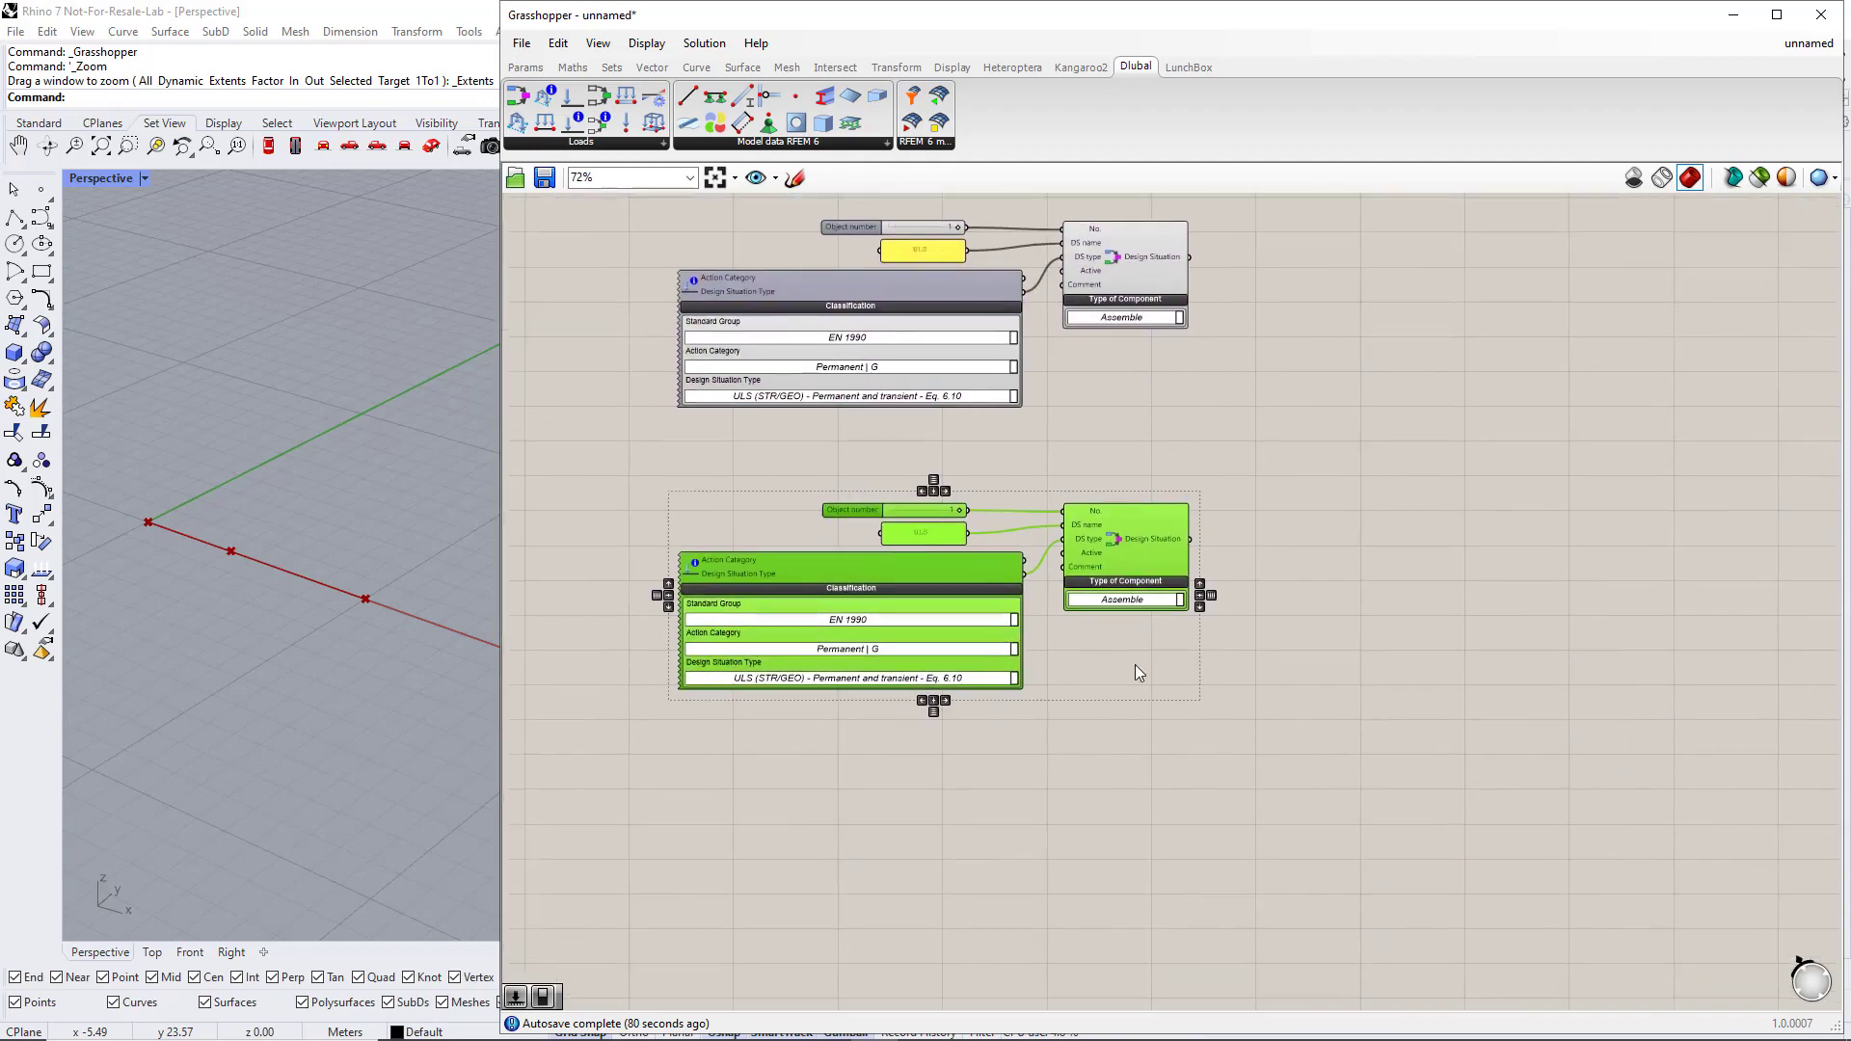
- Replace the copied number slider with a new one set to 2 and connect it to the copied design situation's No. input
left_click(1133, 665)
scroll(985, 678, "up", 2)
left_click(813, 445)
key("Delete")
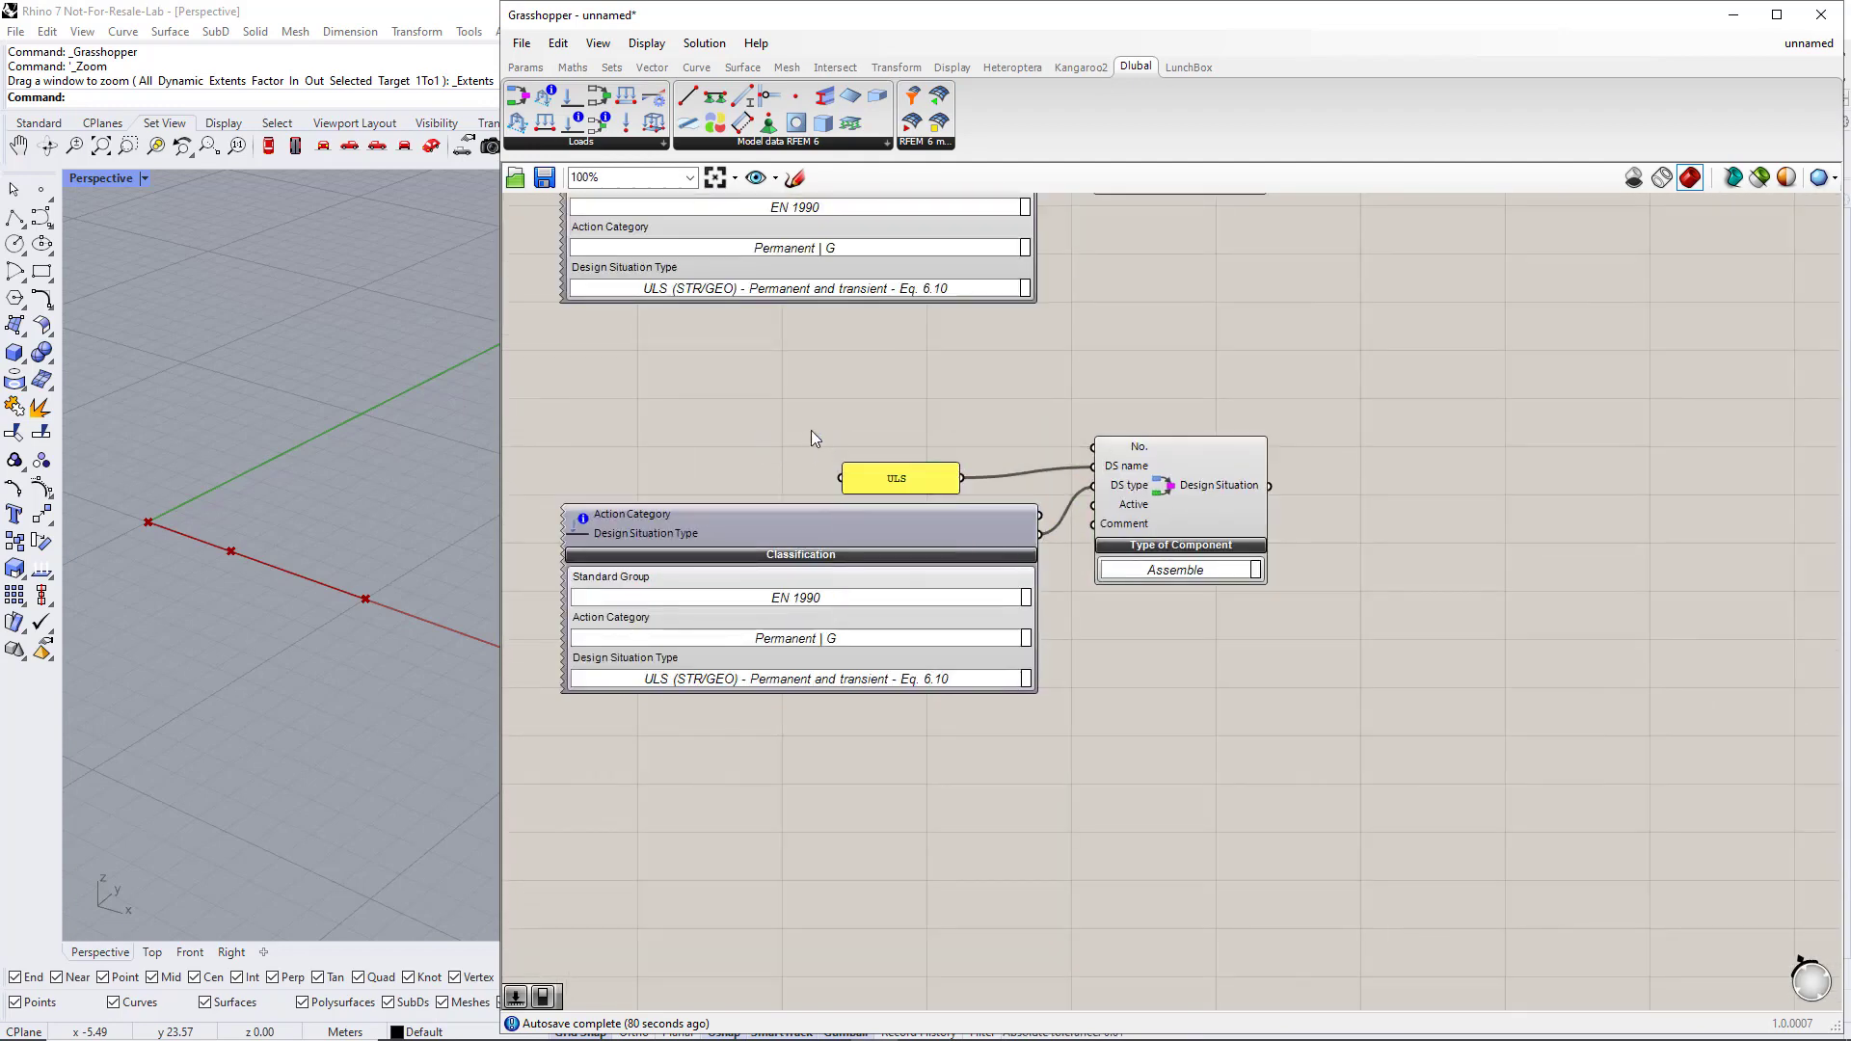
double_click(904, 433)
type("slider")
key("Return")
left_click_drag(983, 426, 1081, 454)
- Change the copied design situation's name panel to read "SLS"
double_click(904, 478)
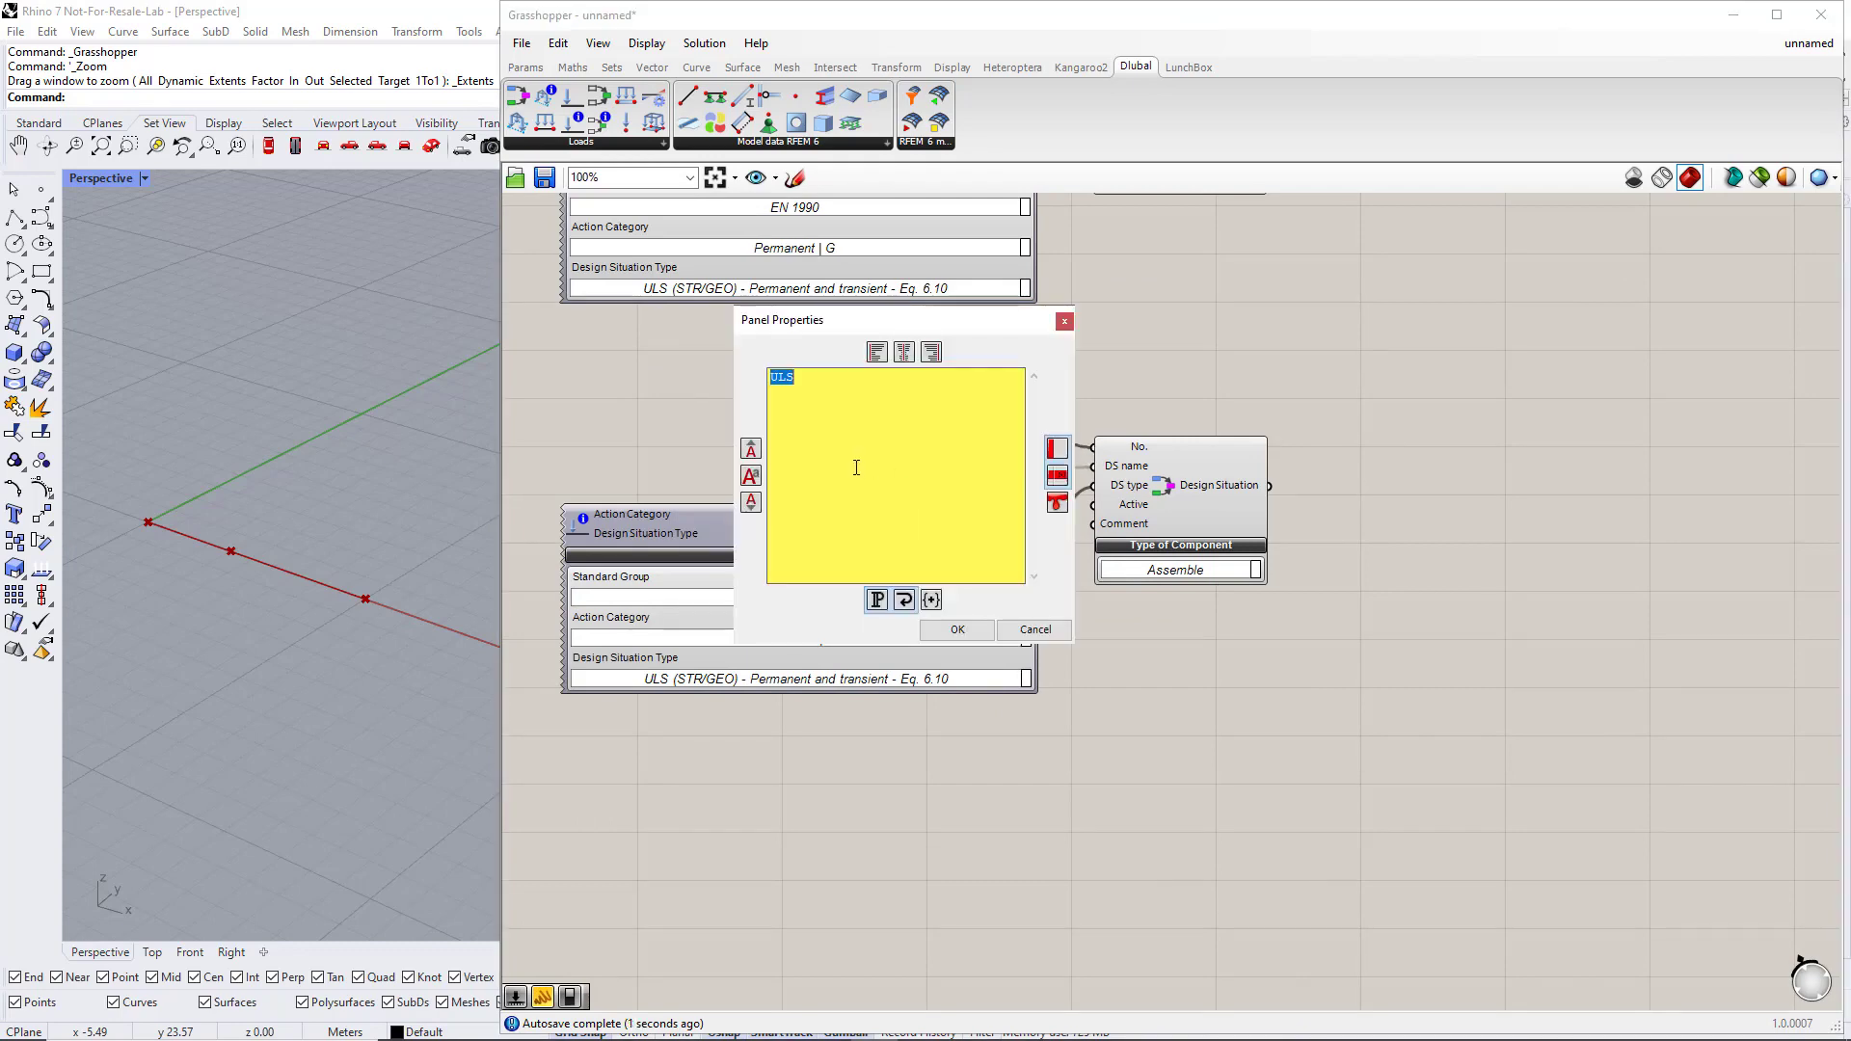
left_click(774, 380)
type("S")
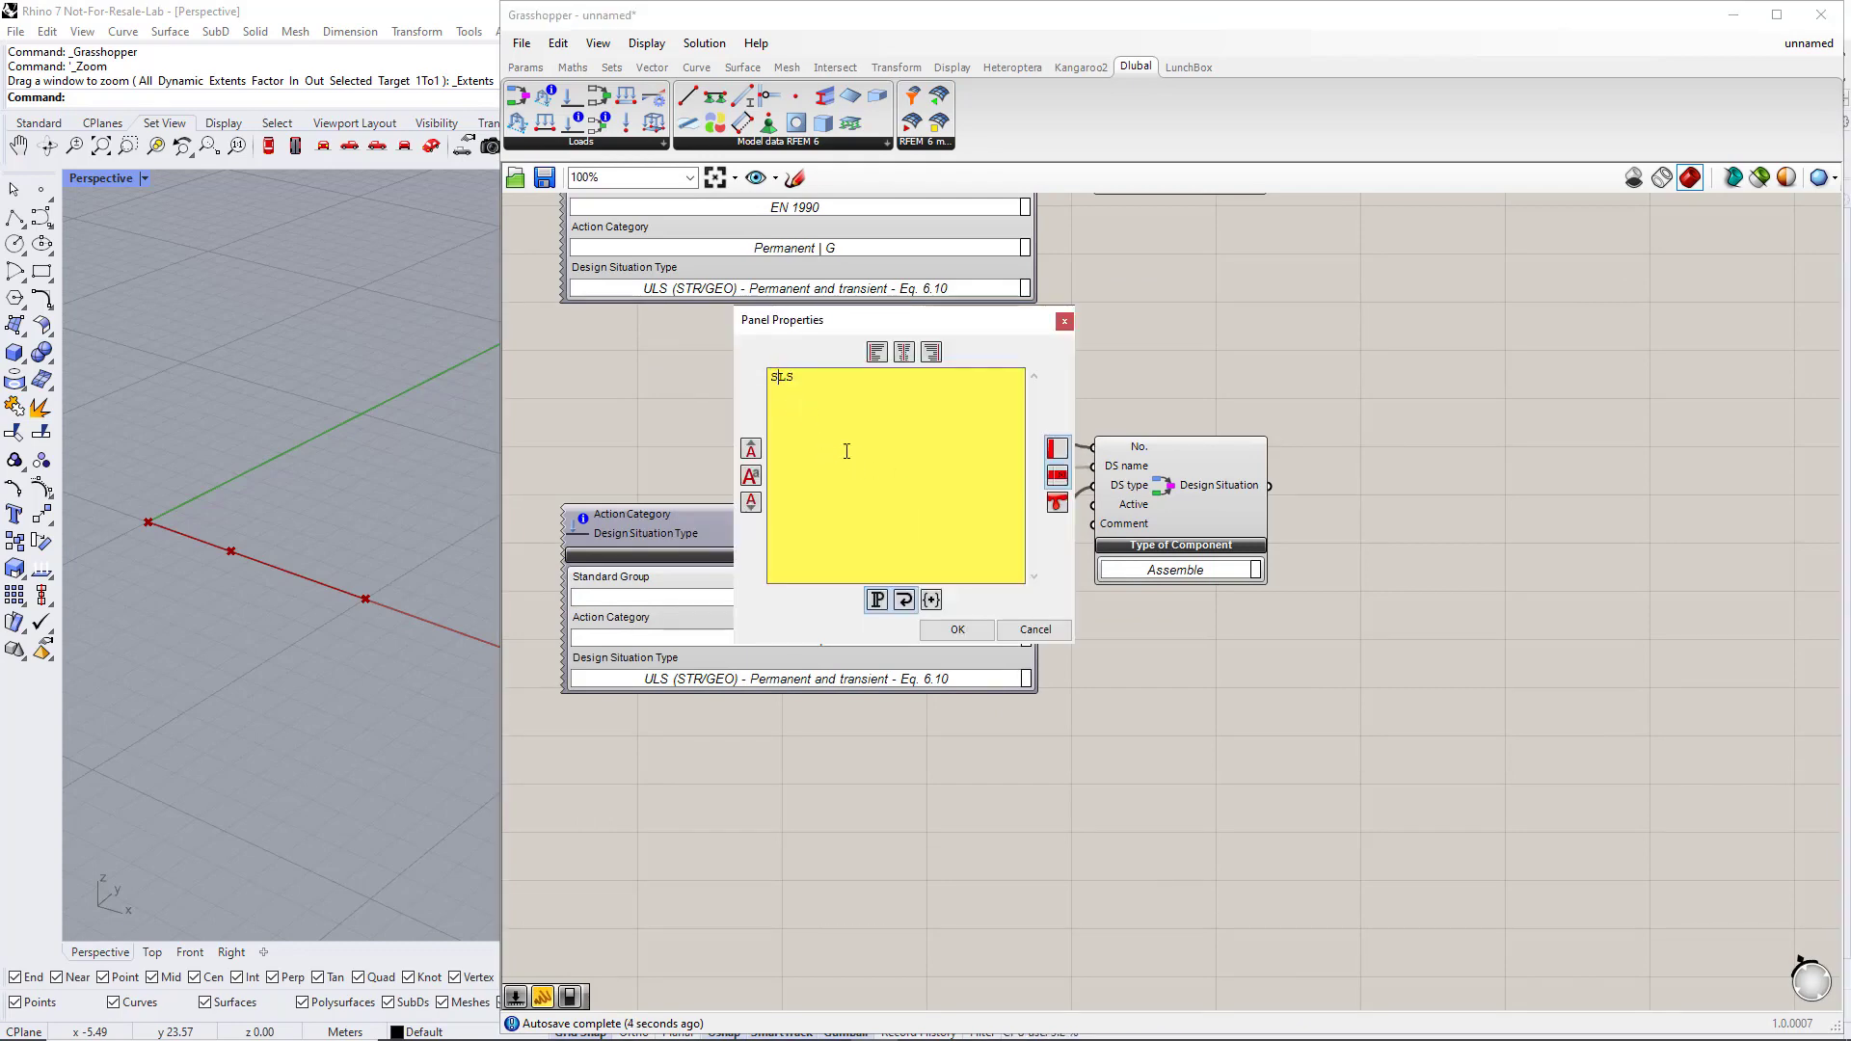
left_click(956, 631)
- Set the copied classification's design situation type to SLS - Characteristic
right_click_drag(998, 765, 1031, 567)
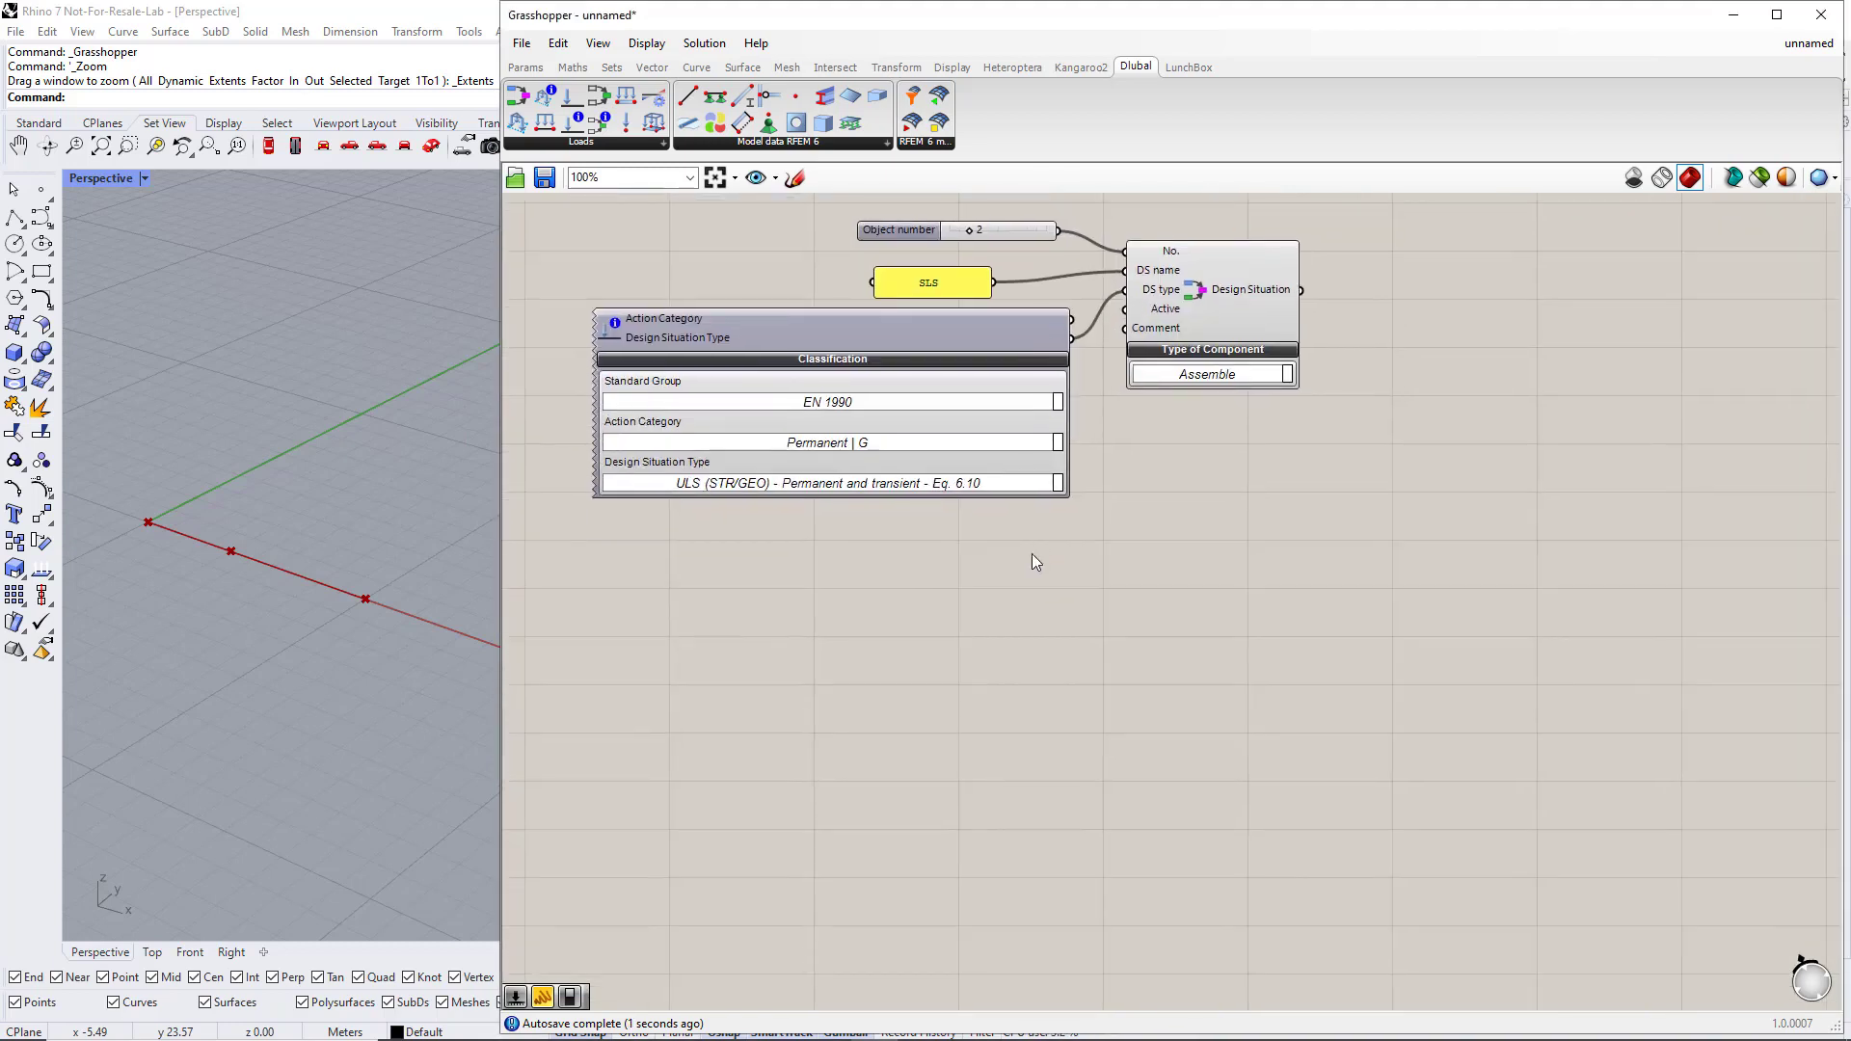
left_click(1059, 484)
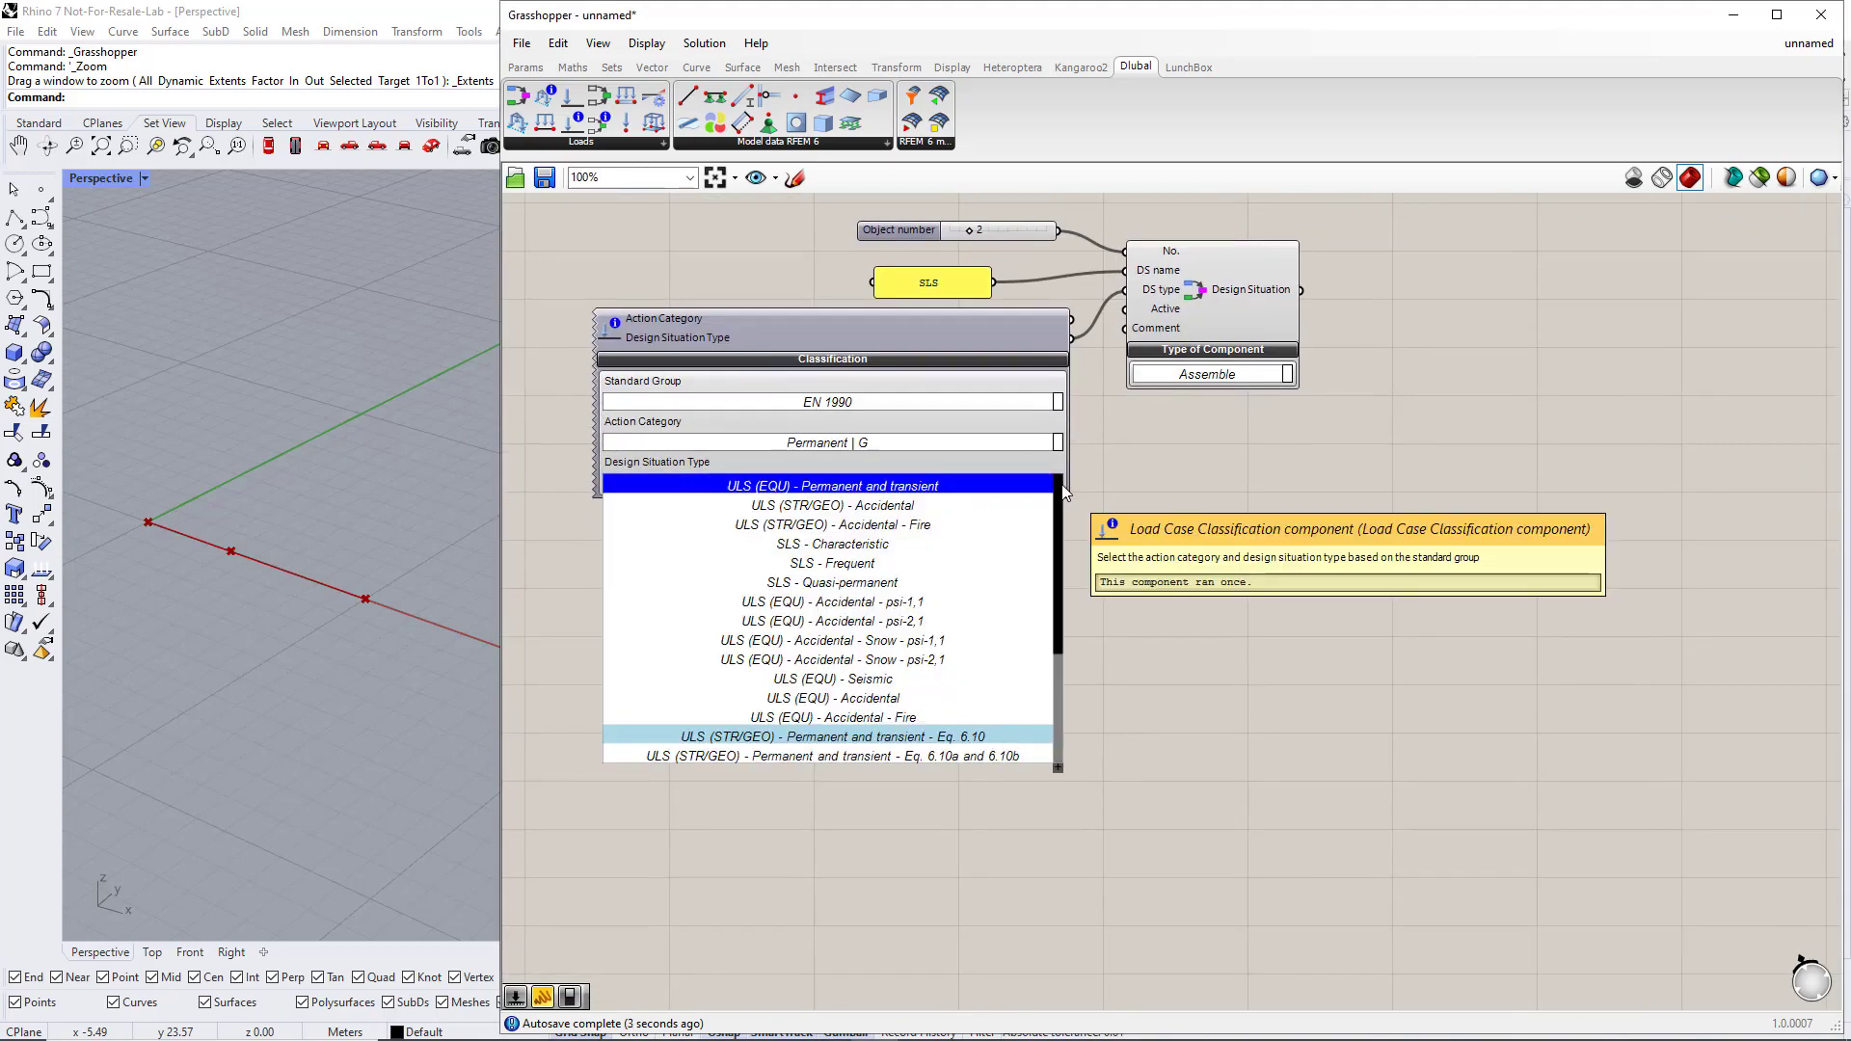
left_click(920, 544)
- Connect both Design Situation outputs to the Input of the grouped component with the Run toggle, keeping its existing wires
scroll(935, 547, "down", 3)
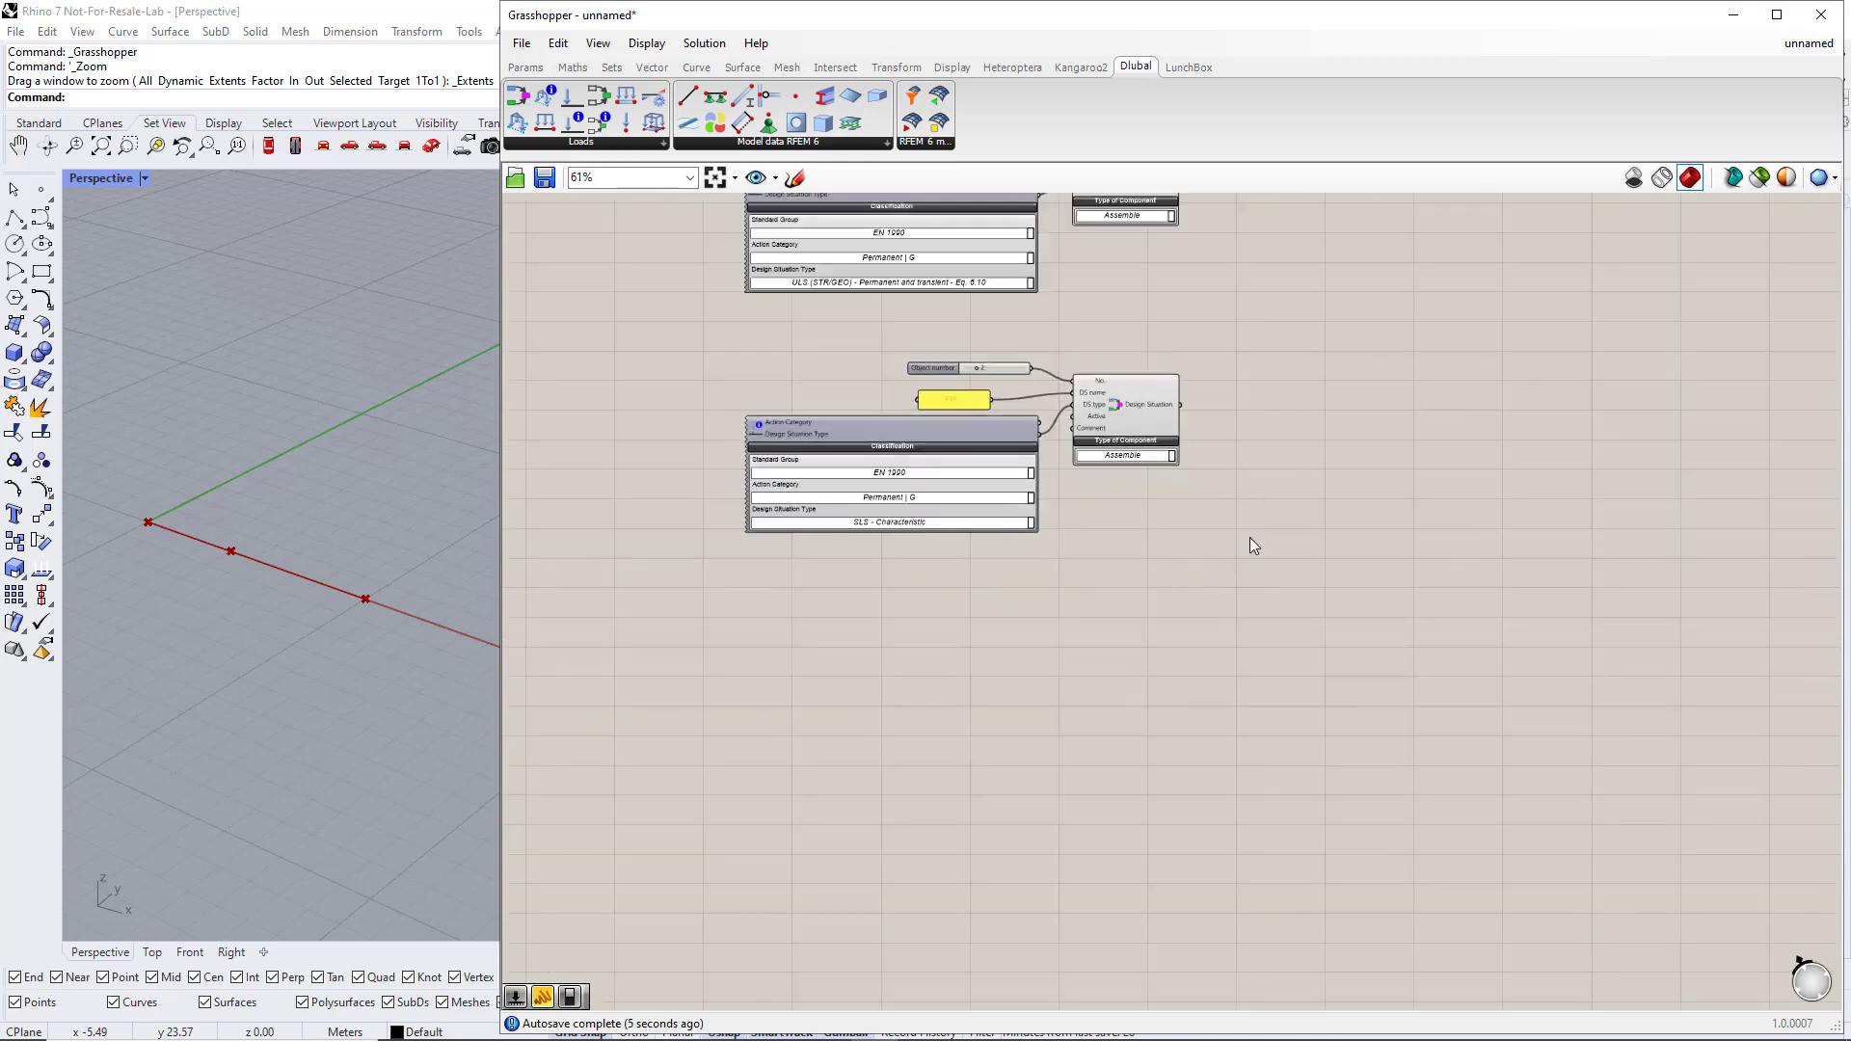
scroll(1170, 634, "down", 2)
left_click_drag(1216, 322, 1197, 578)
scroll(1027, 731, "up", 4)
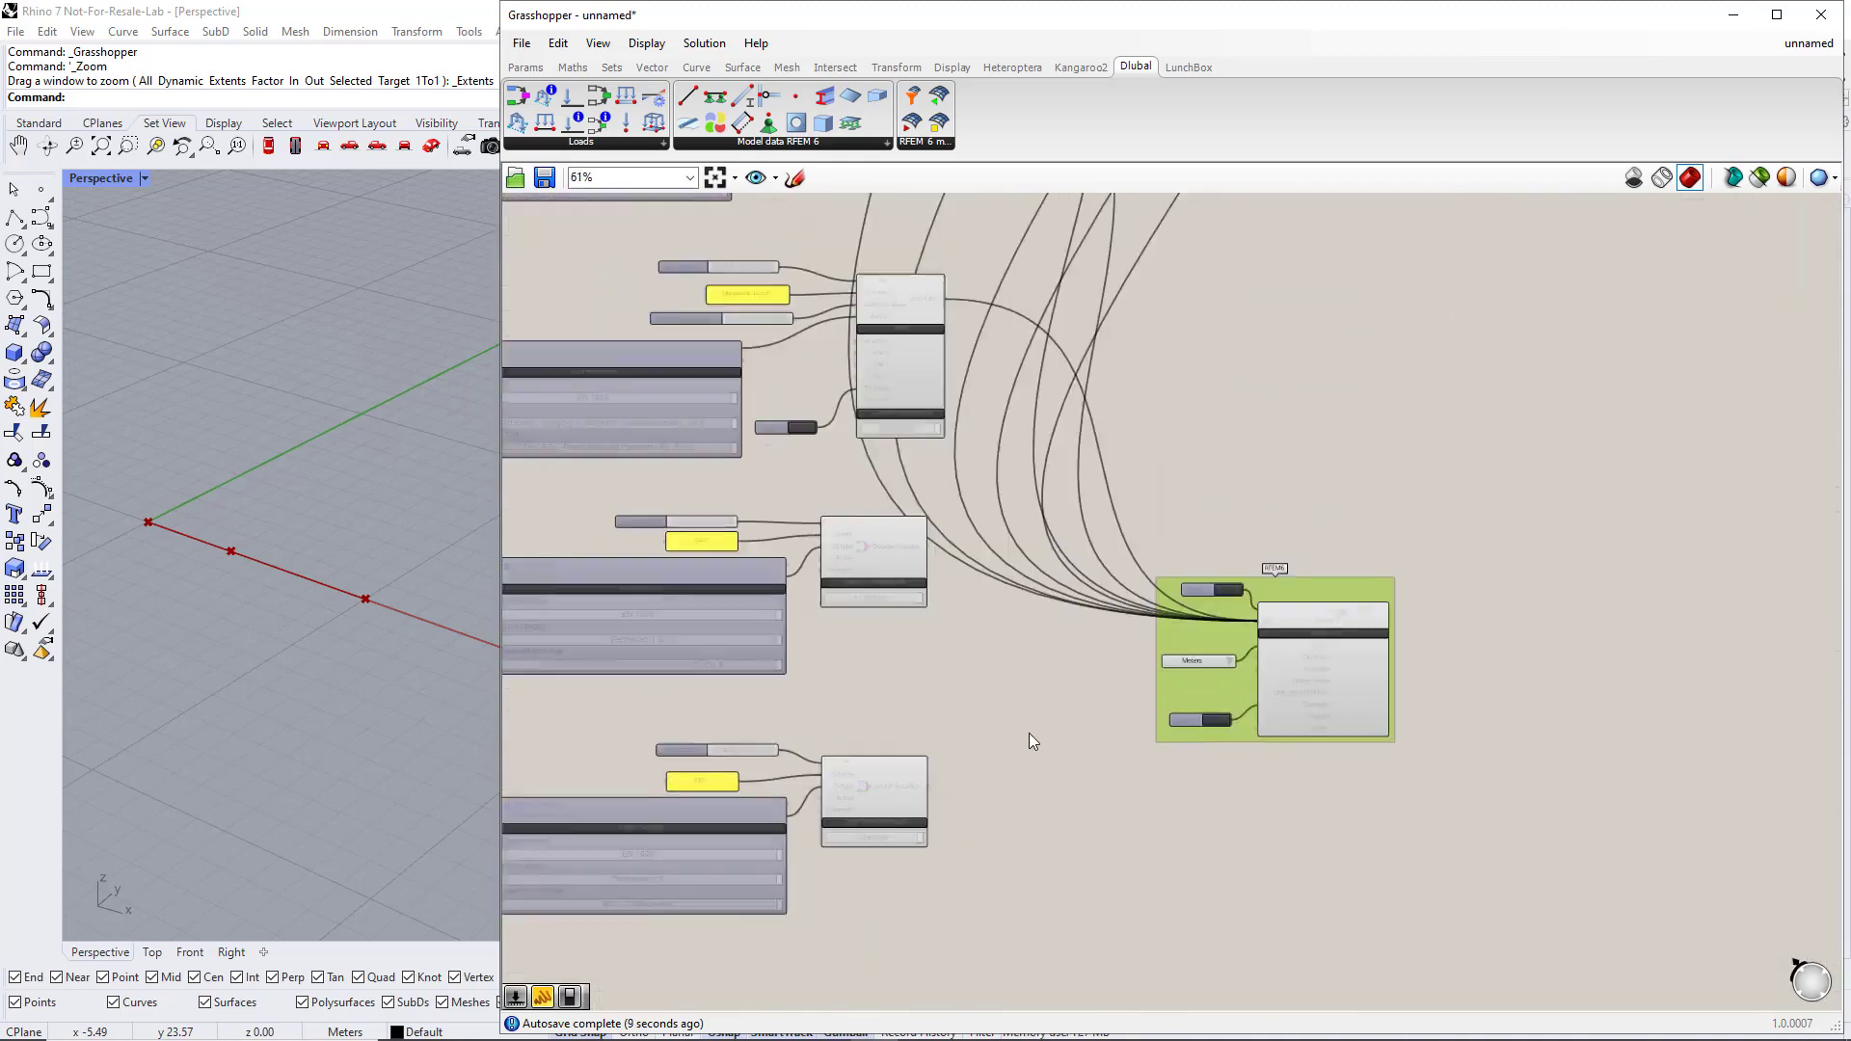
left_click_drag(889, 476, 1344, 576, "shift")
left_click_drag(889, 806, 1345, 576, "shift")
scroll(1316, 731, "down", 4)
right_click_drag(1367, 750, 1249, 659)
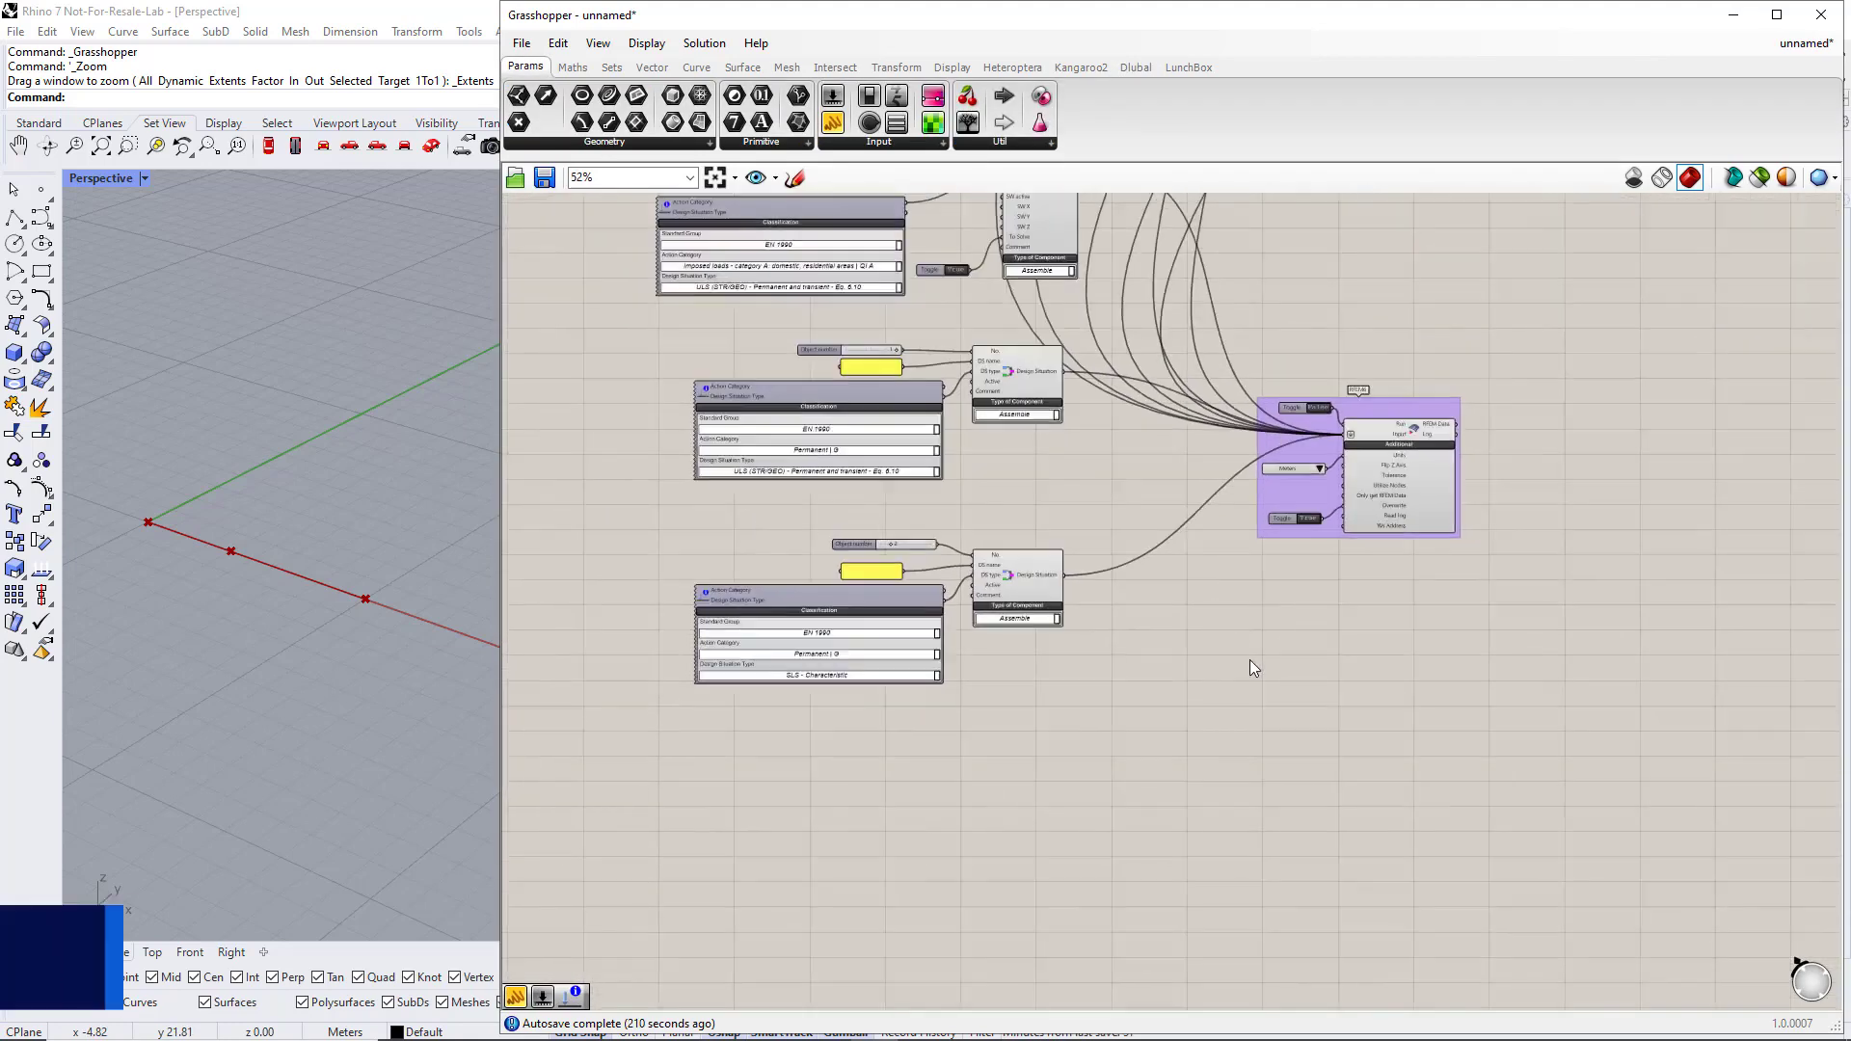
- Place a Load Combination component below the design situations and a Load Combination Items component before it
scroll(1199, 624, "down", 2)
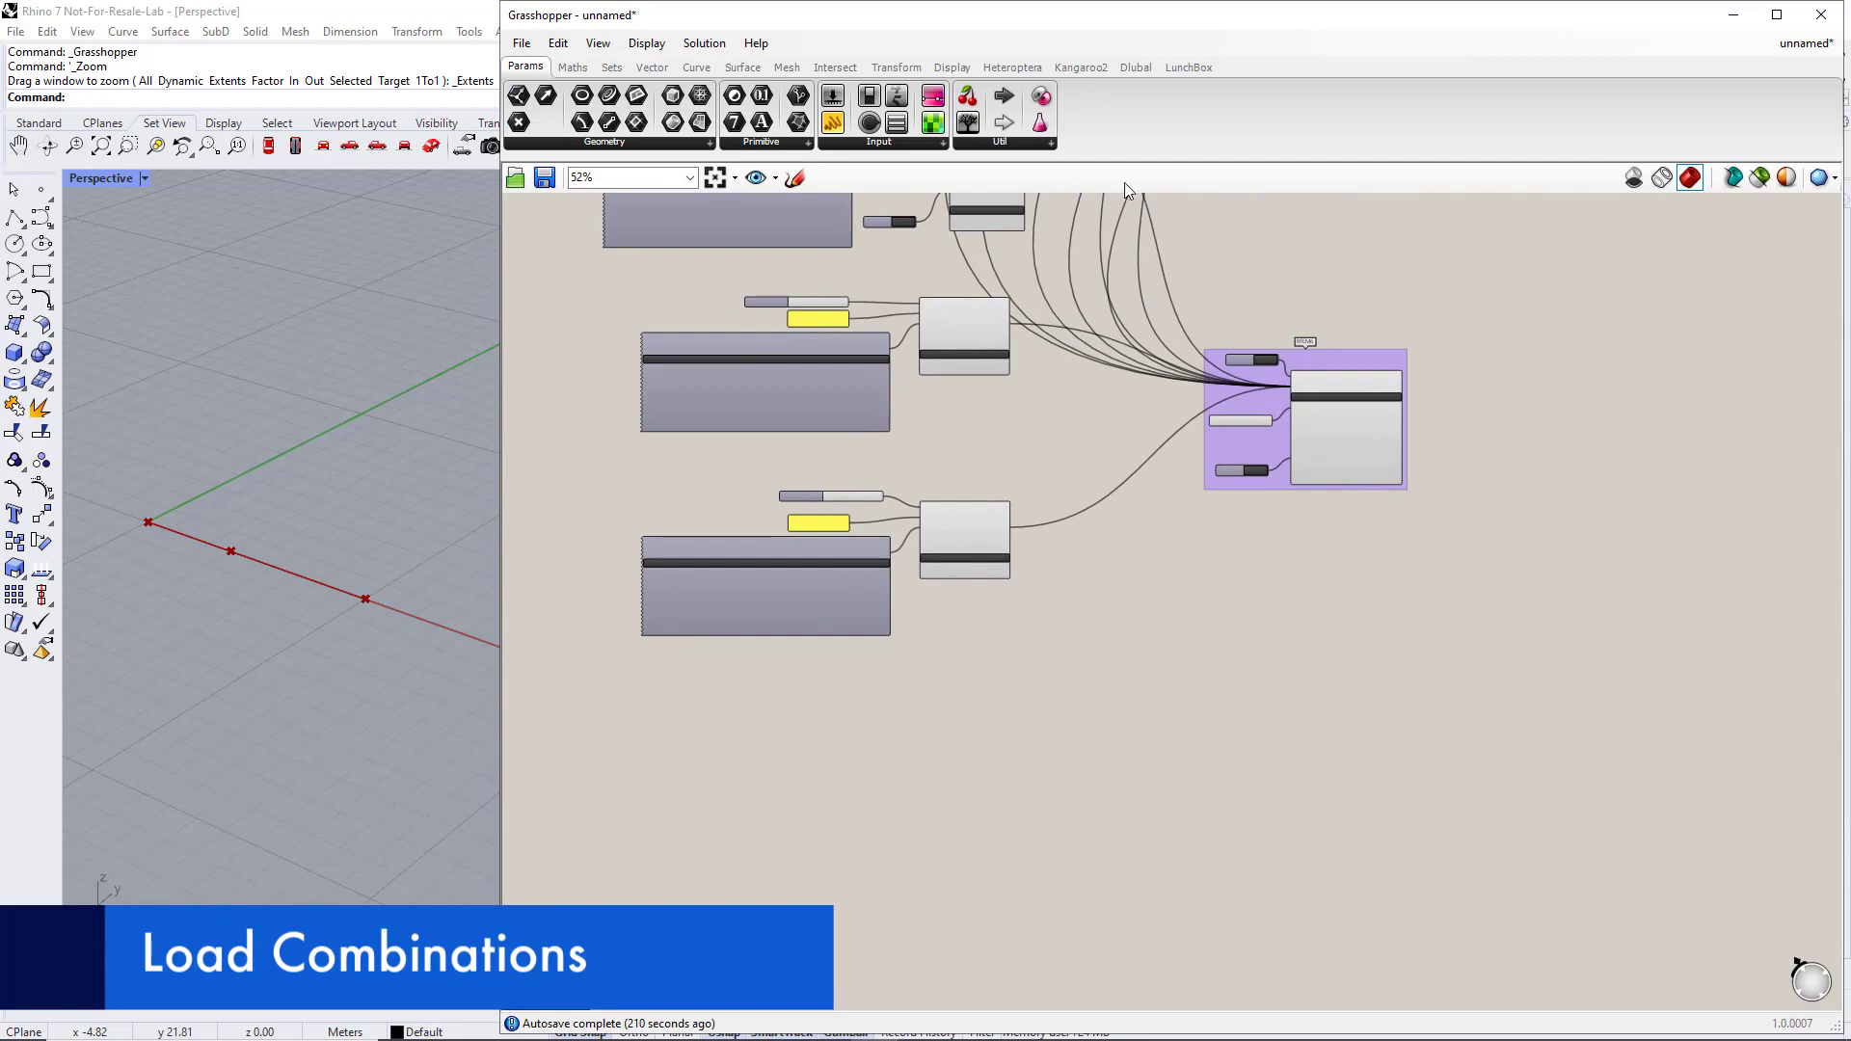
left_click(1136, 68)
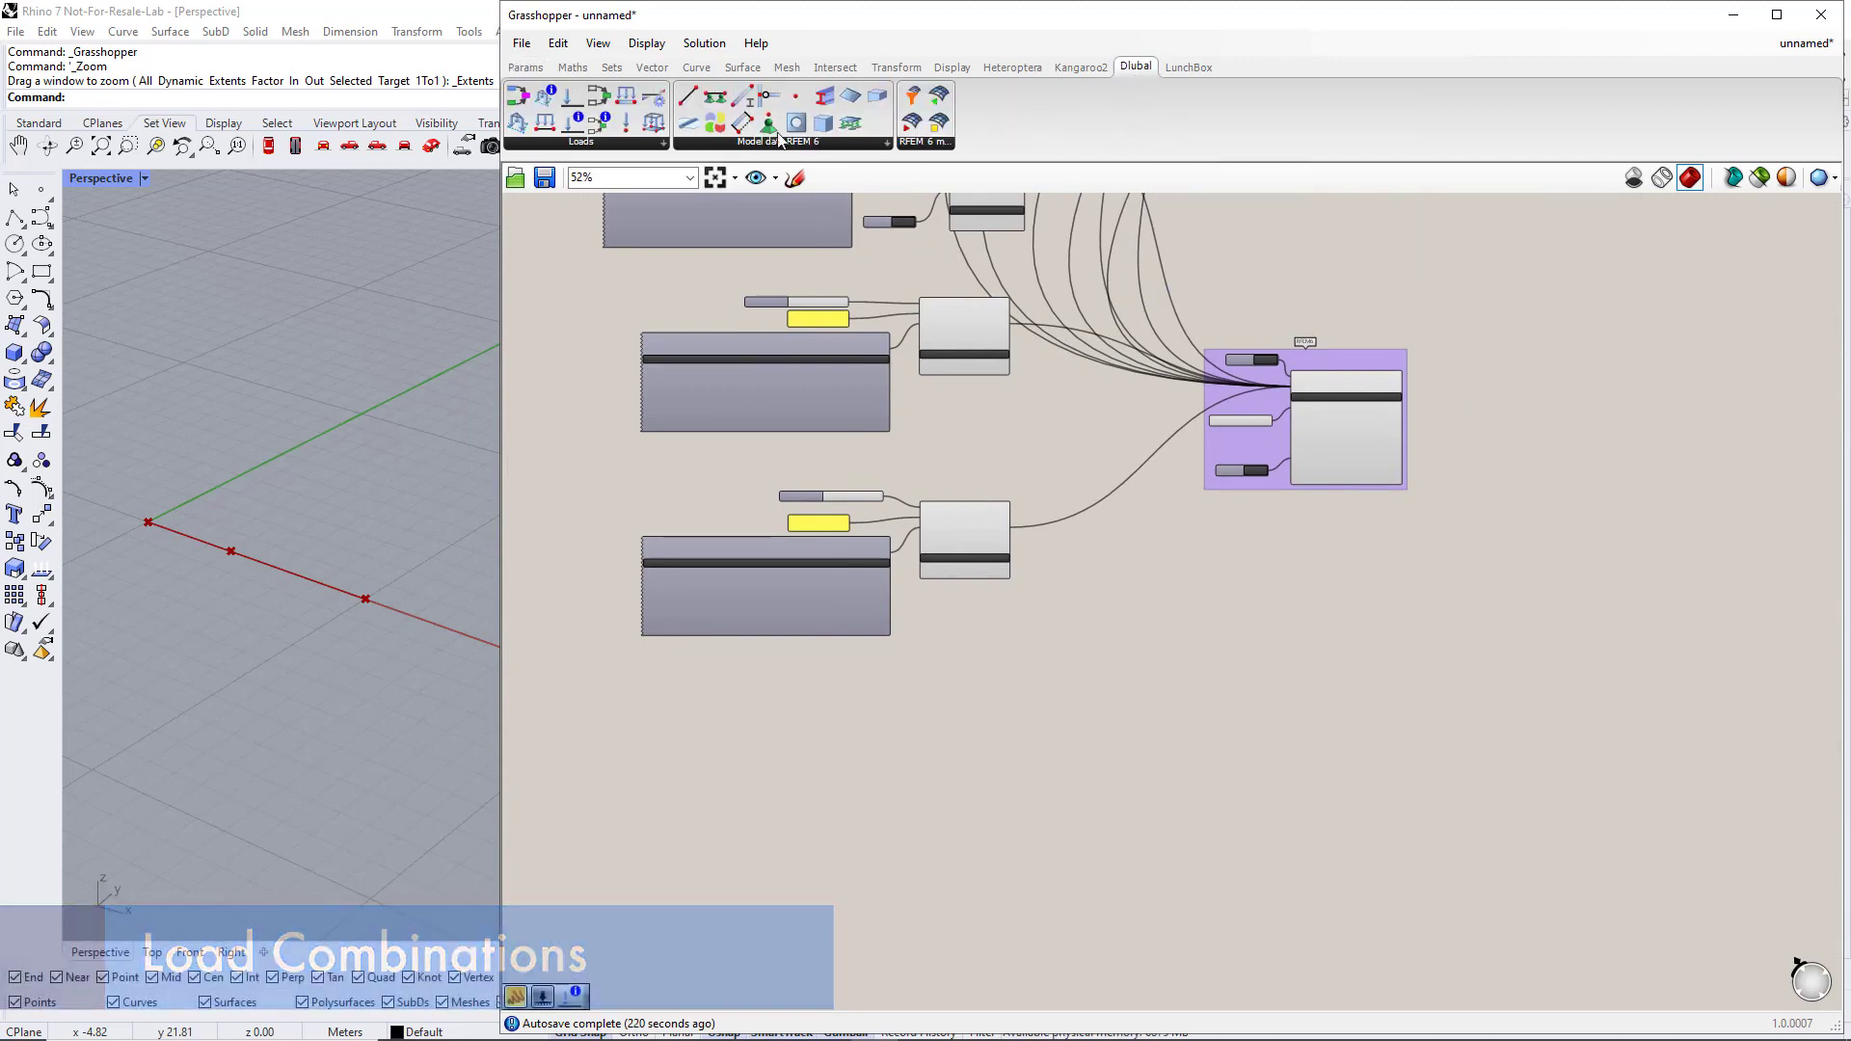
left_click_drag(600, 96, 1406, 796)
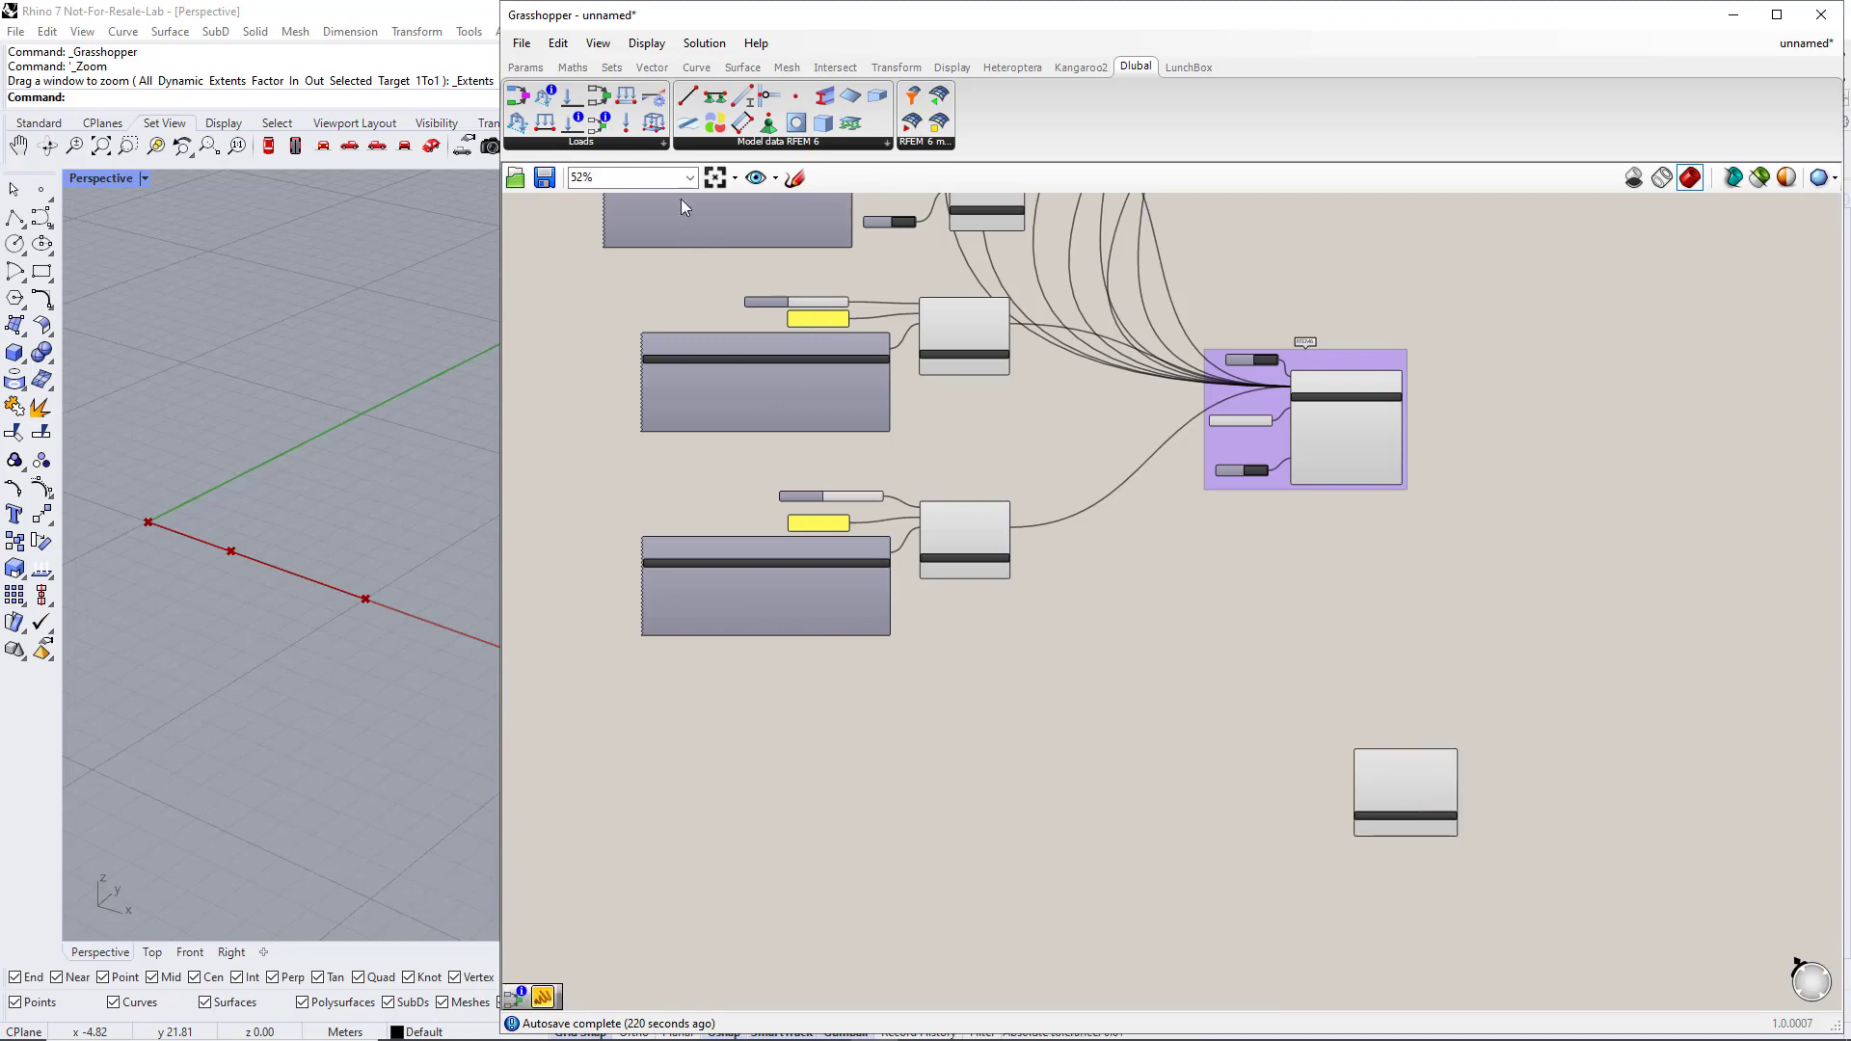
left_click_drag(605, 124, 933, 503)
left_click_drag(1160, 795, 1161, 801)
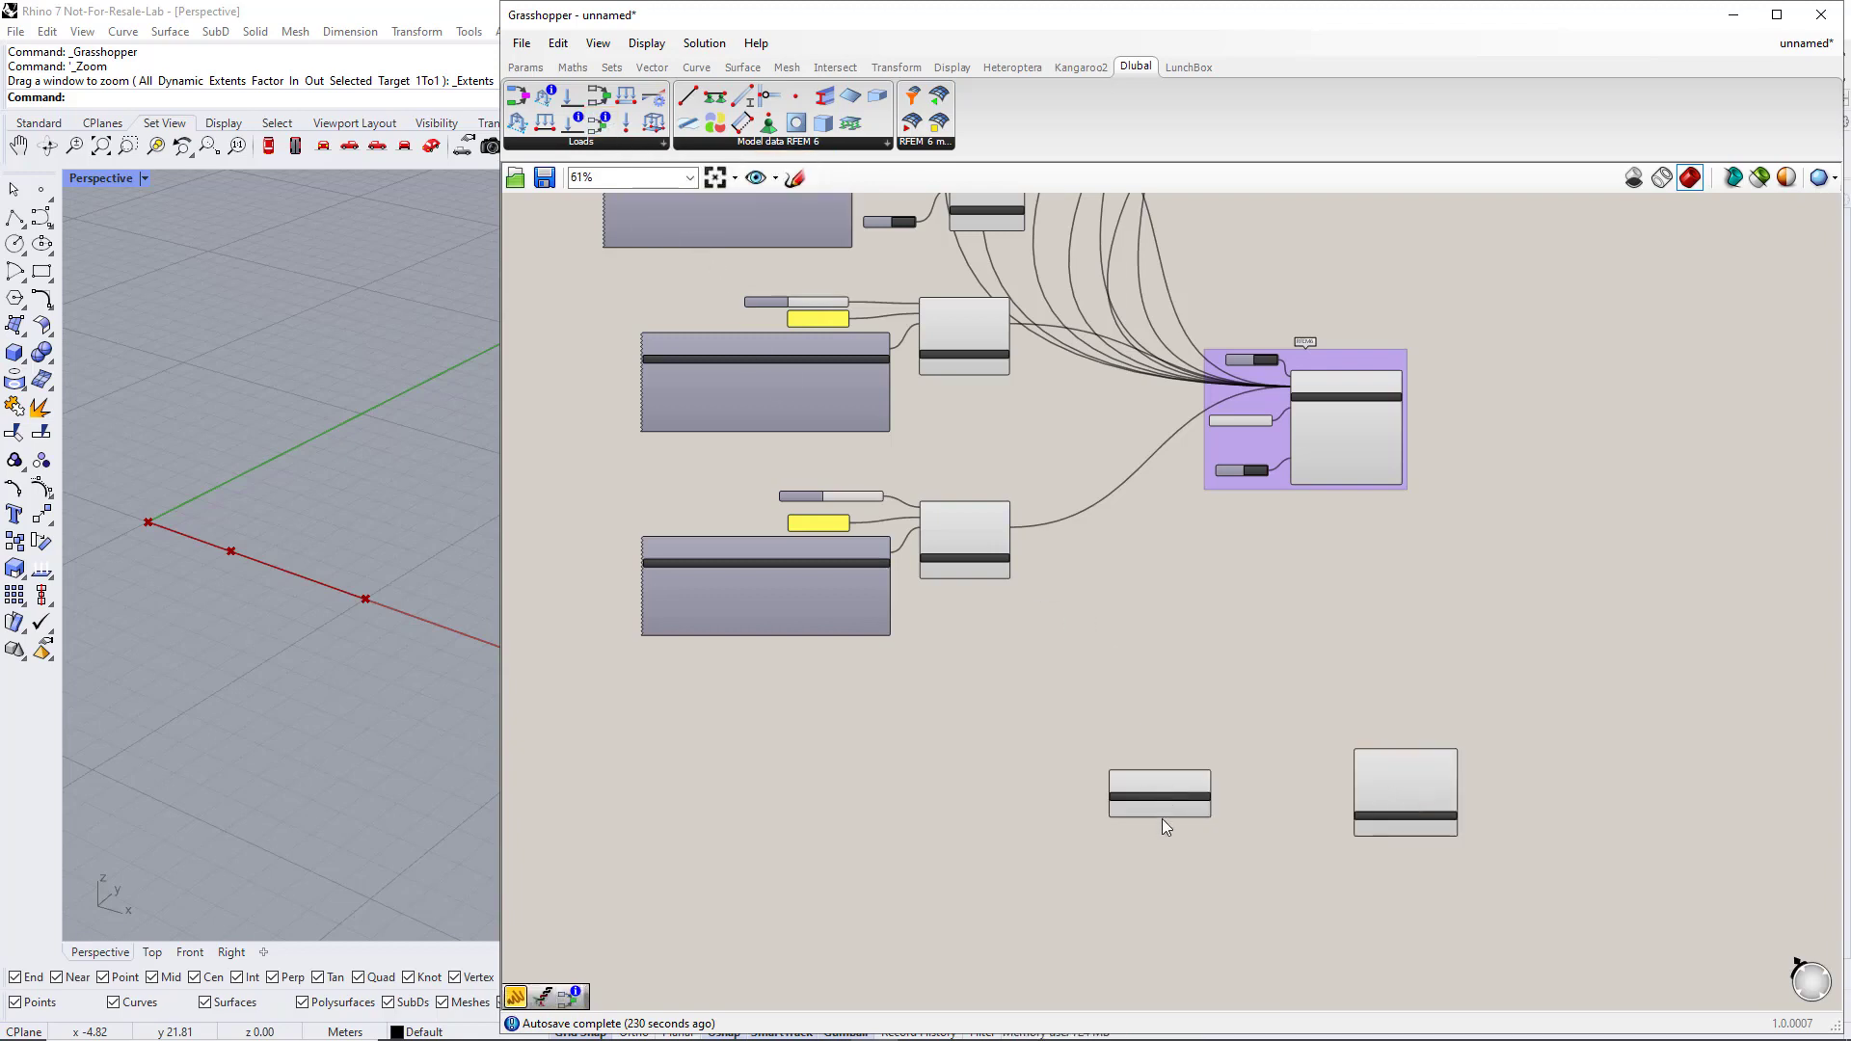
scroll(1181, 791, "up", 3)
right_click_drag(1027, 764, 1160, 702)
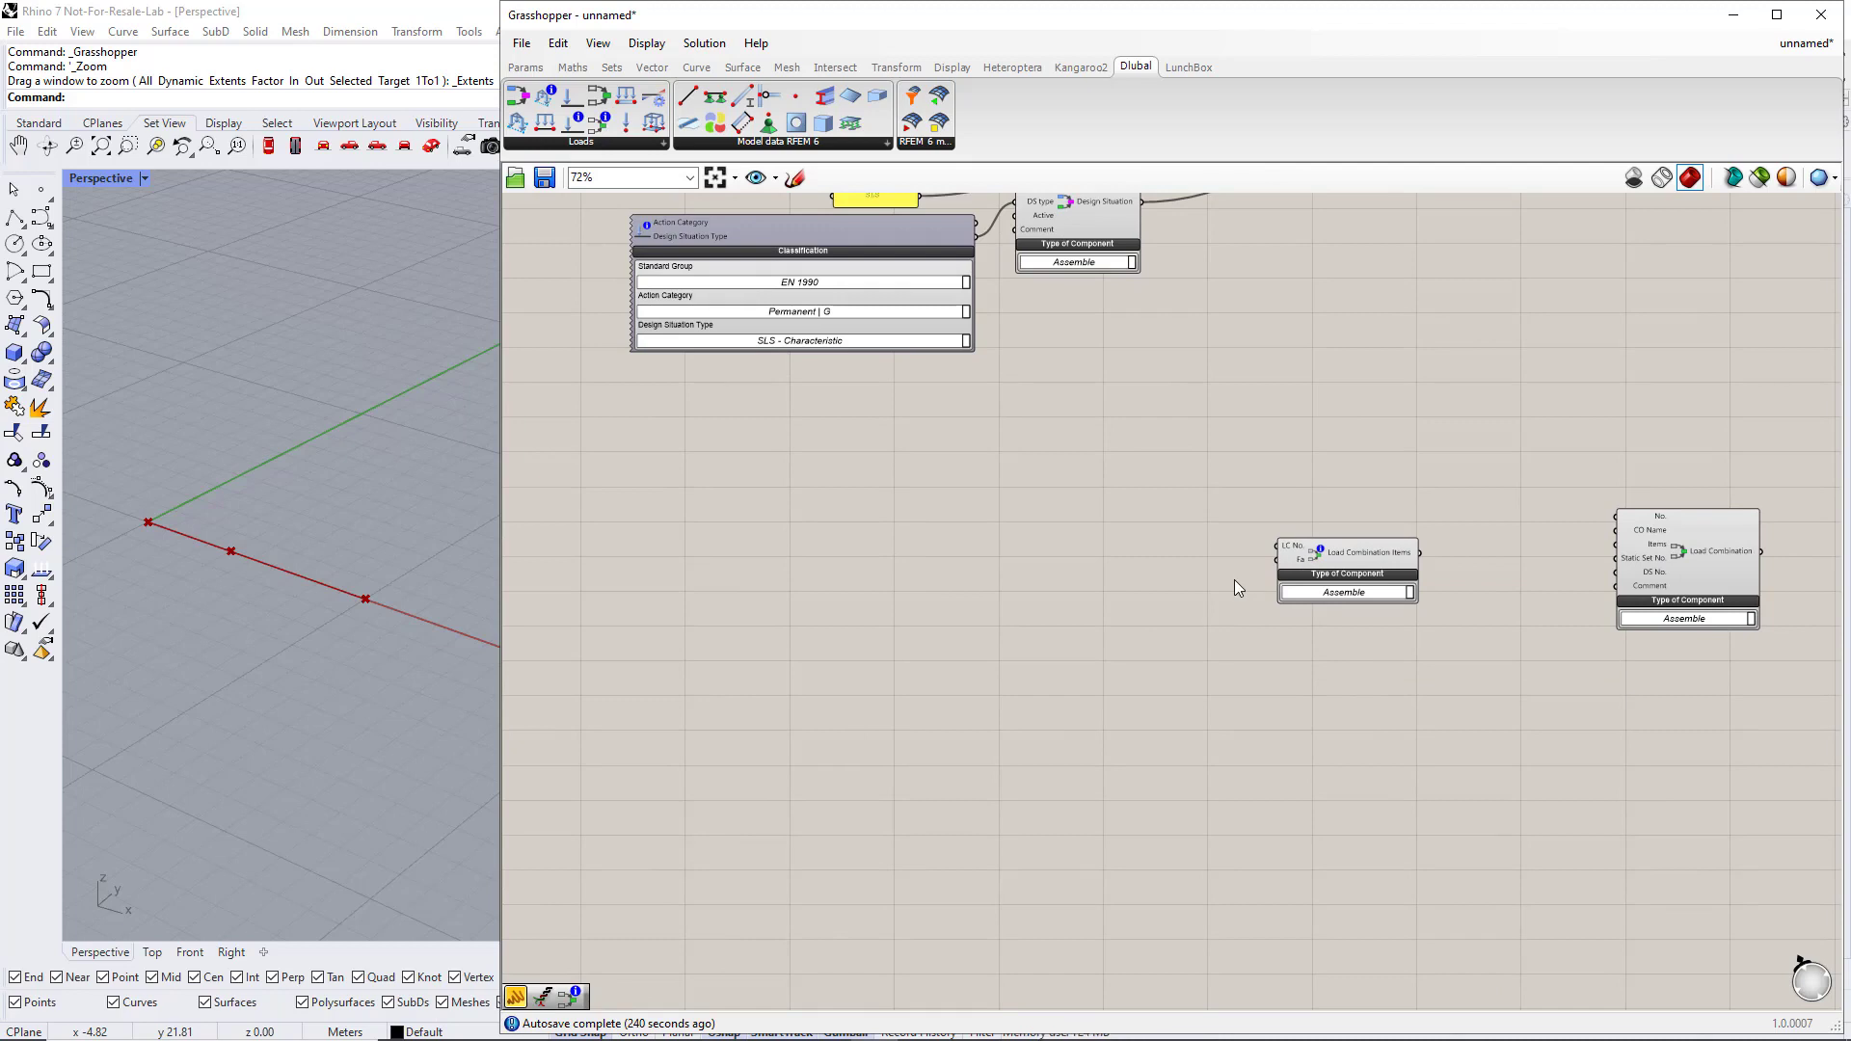
- Add a panel below the SLS classification, turn off its Multiline Data option and enter 1
left_click(533, 71)
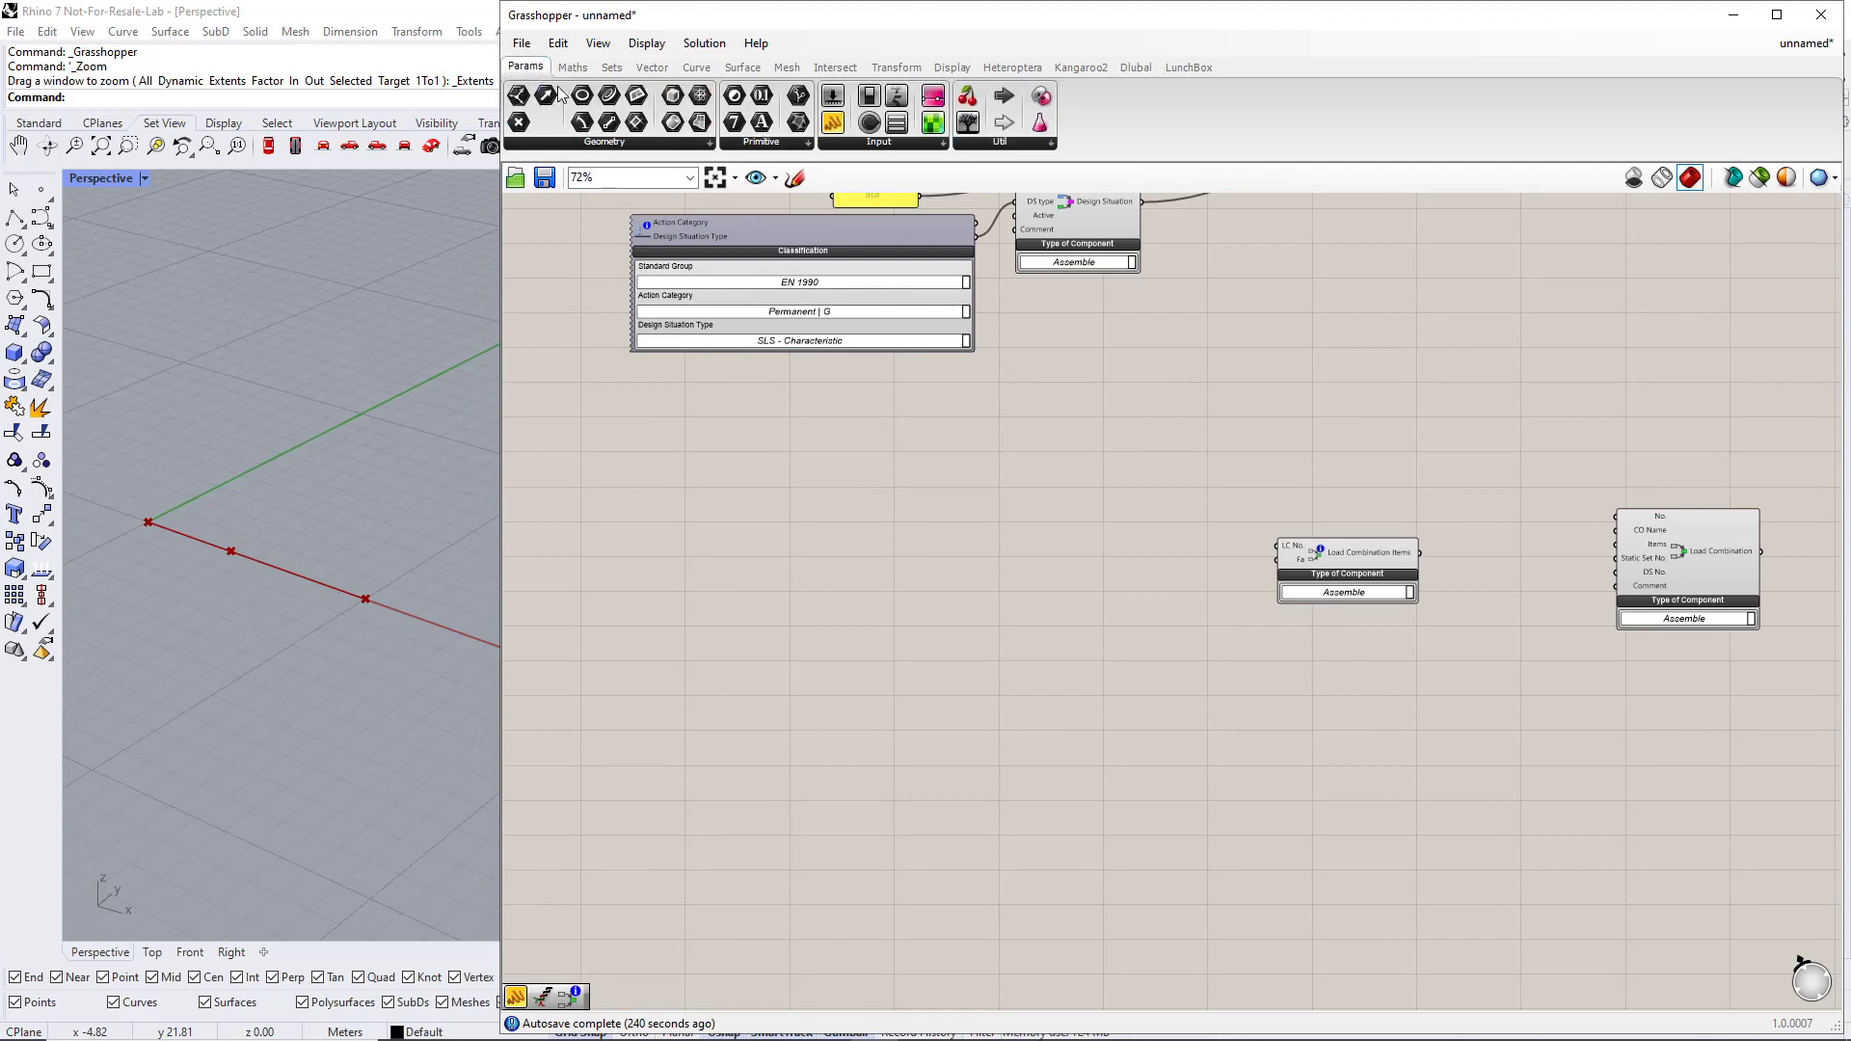
left_click_drag(835, 123, 899, 485)
right_click(901, 486)
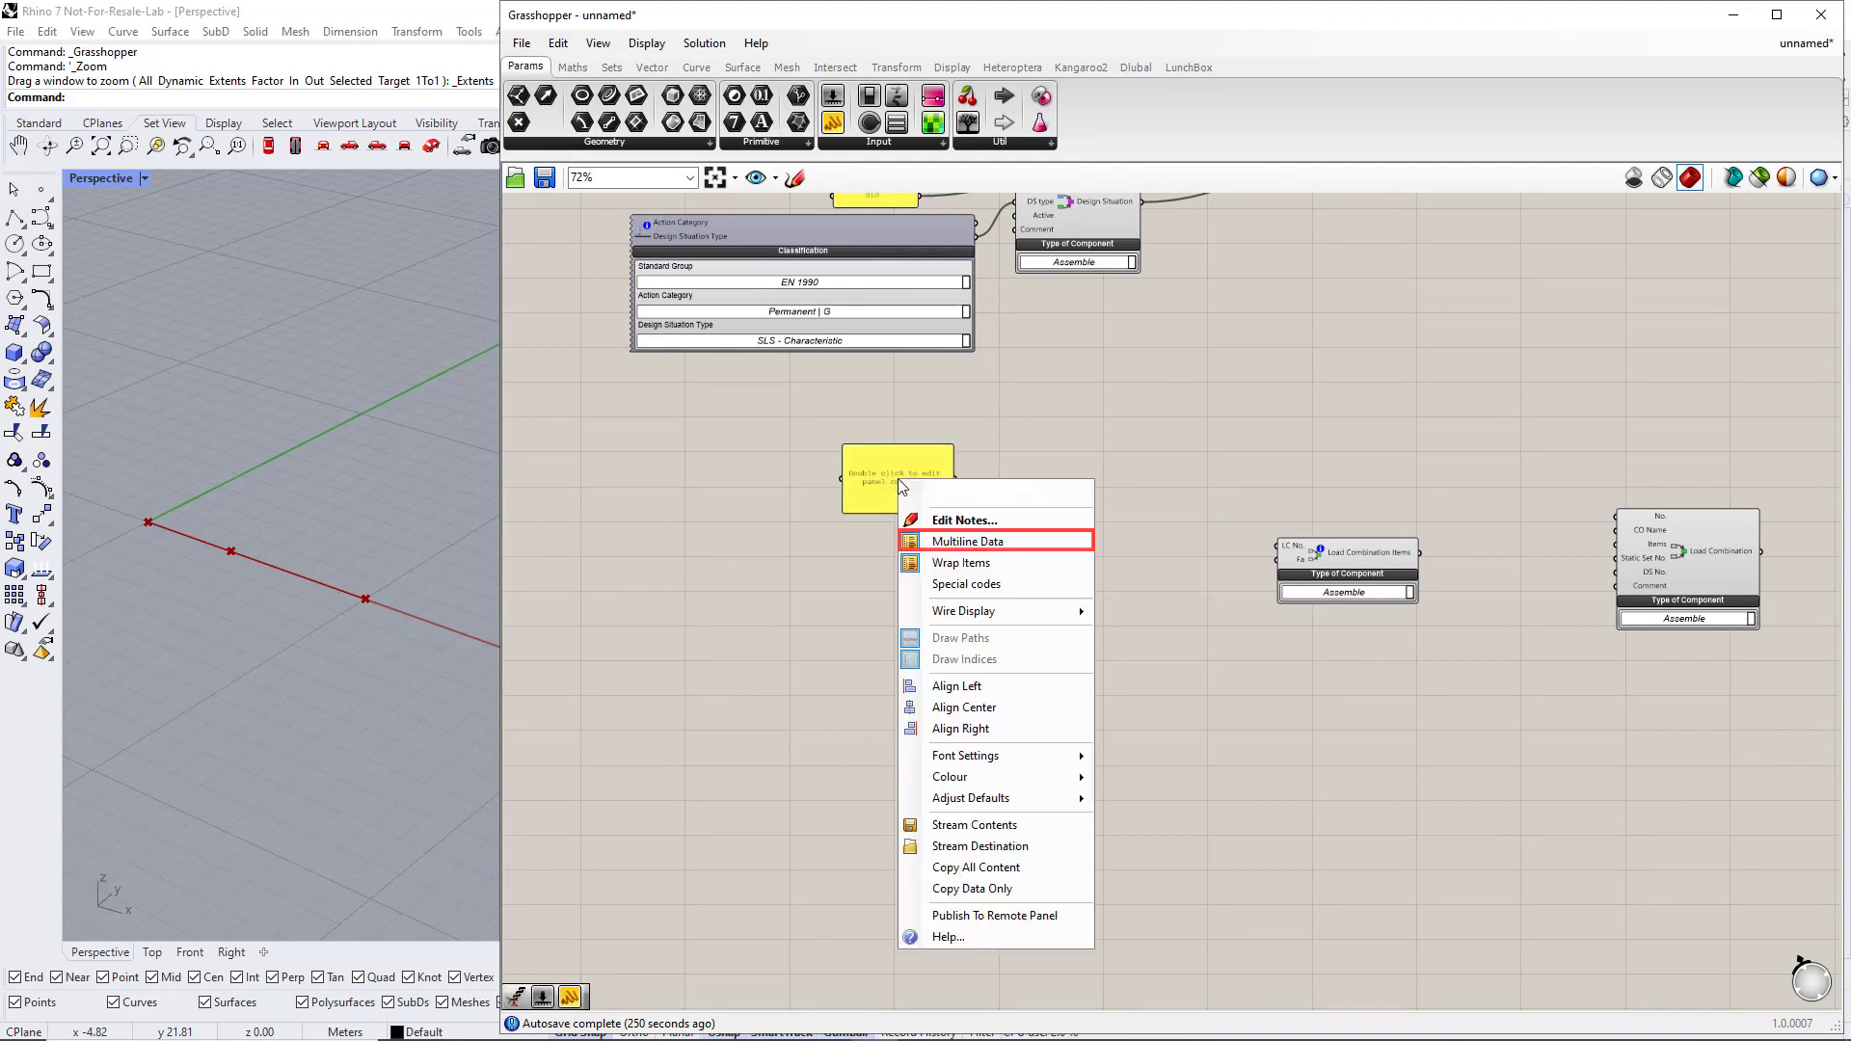
left_click(950, 542)
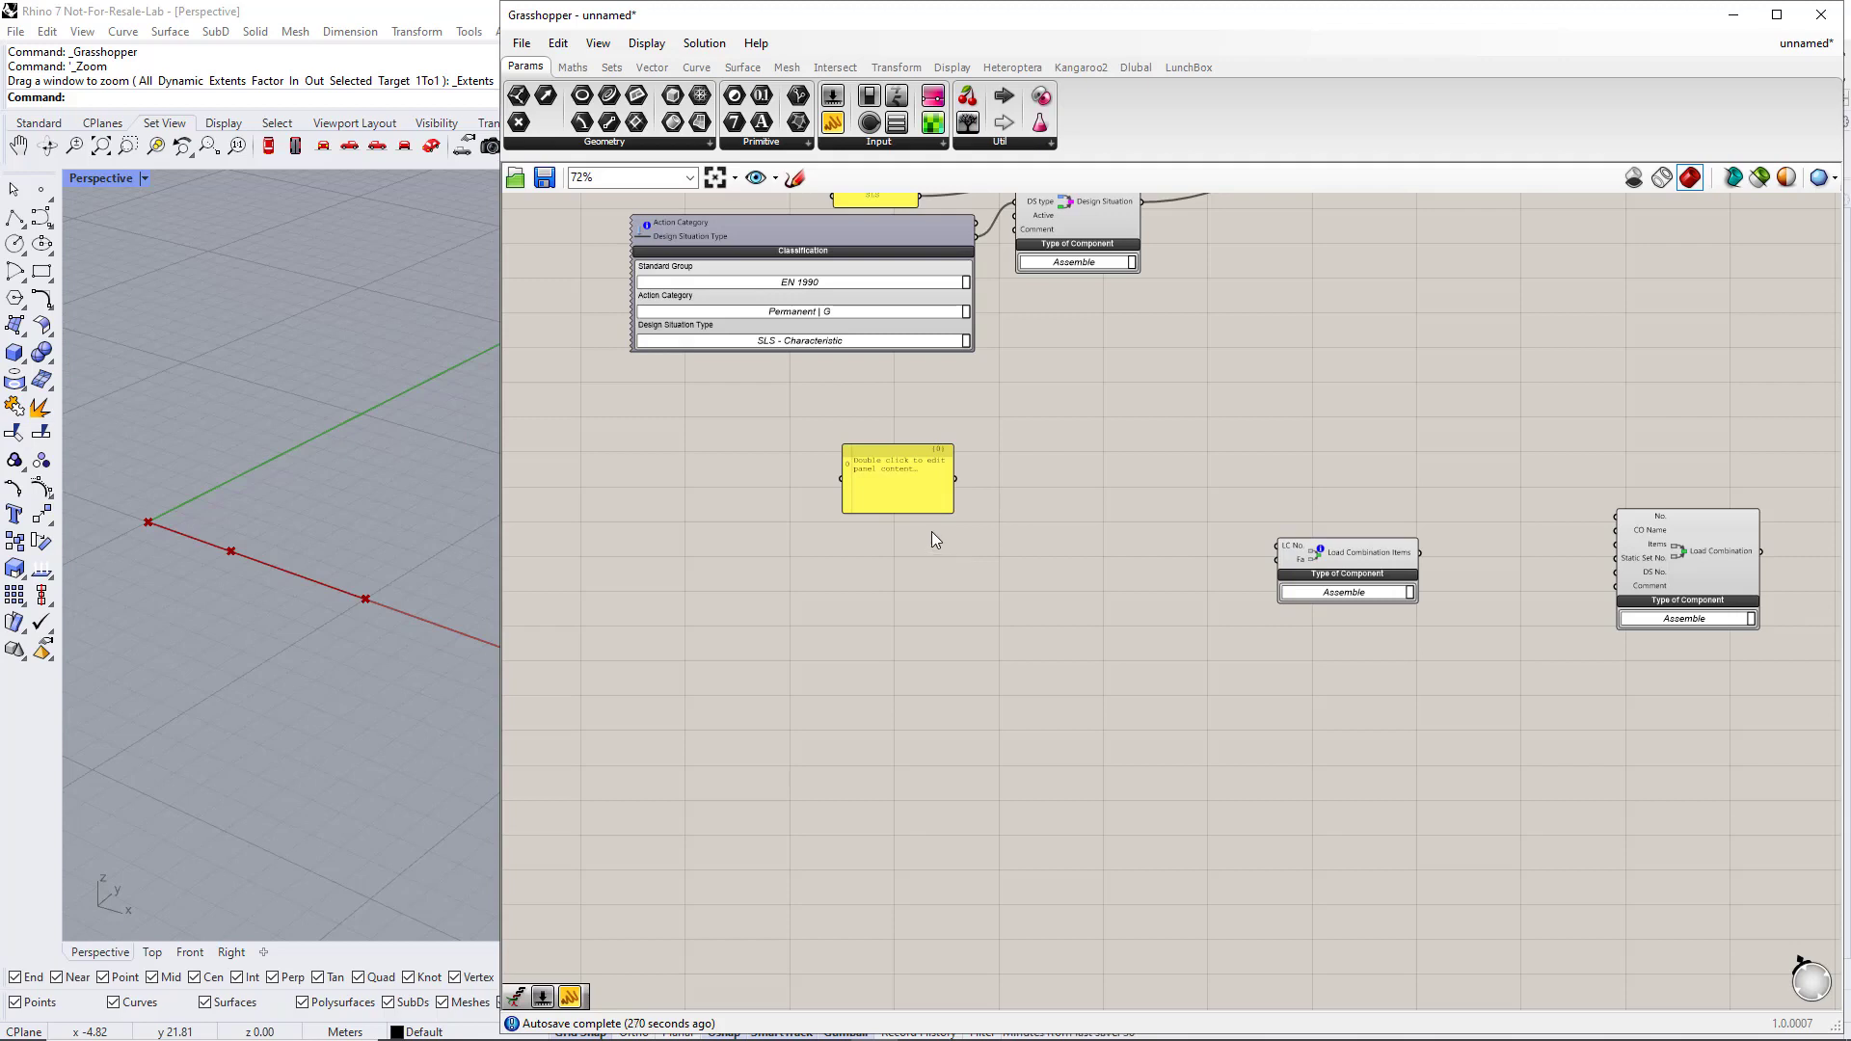
double_click(904, 493)
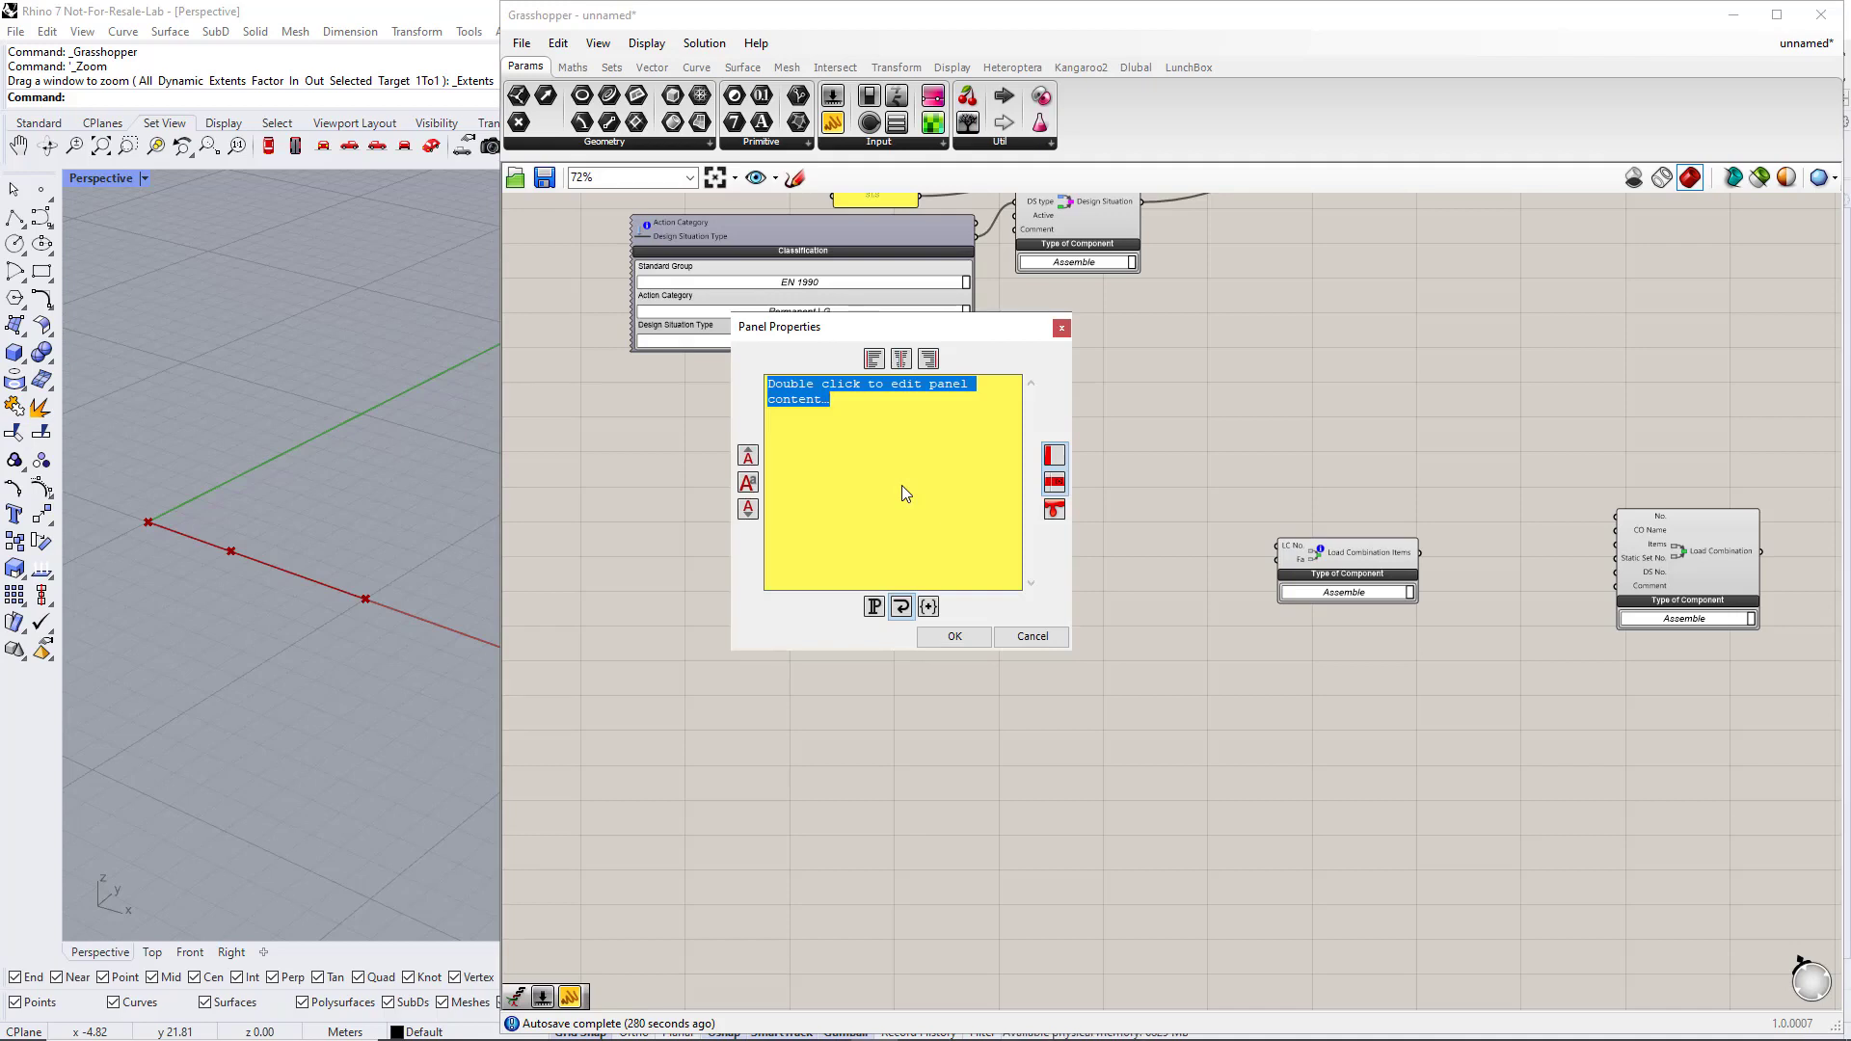
type("1")
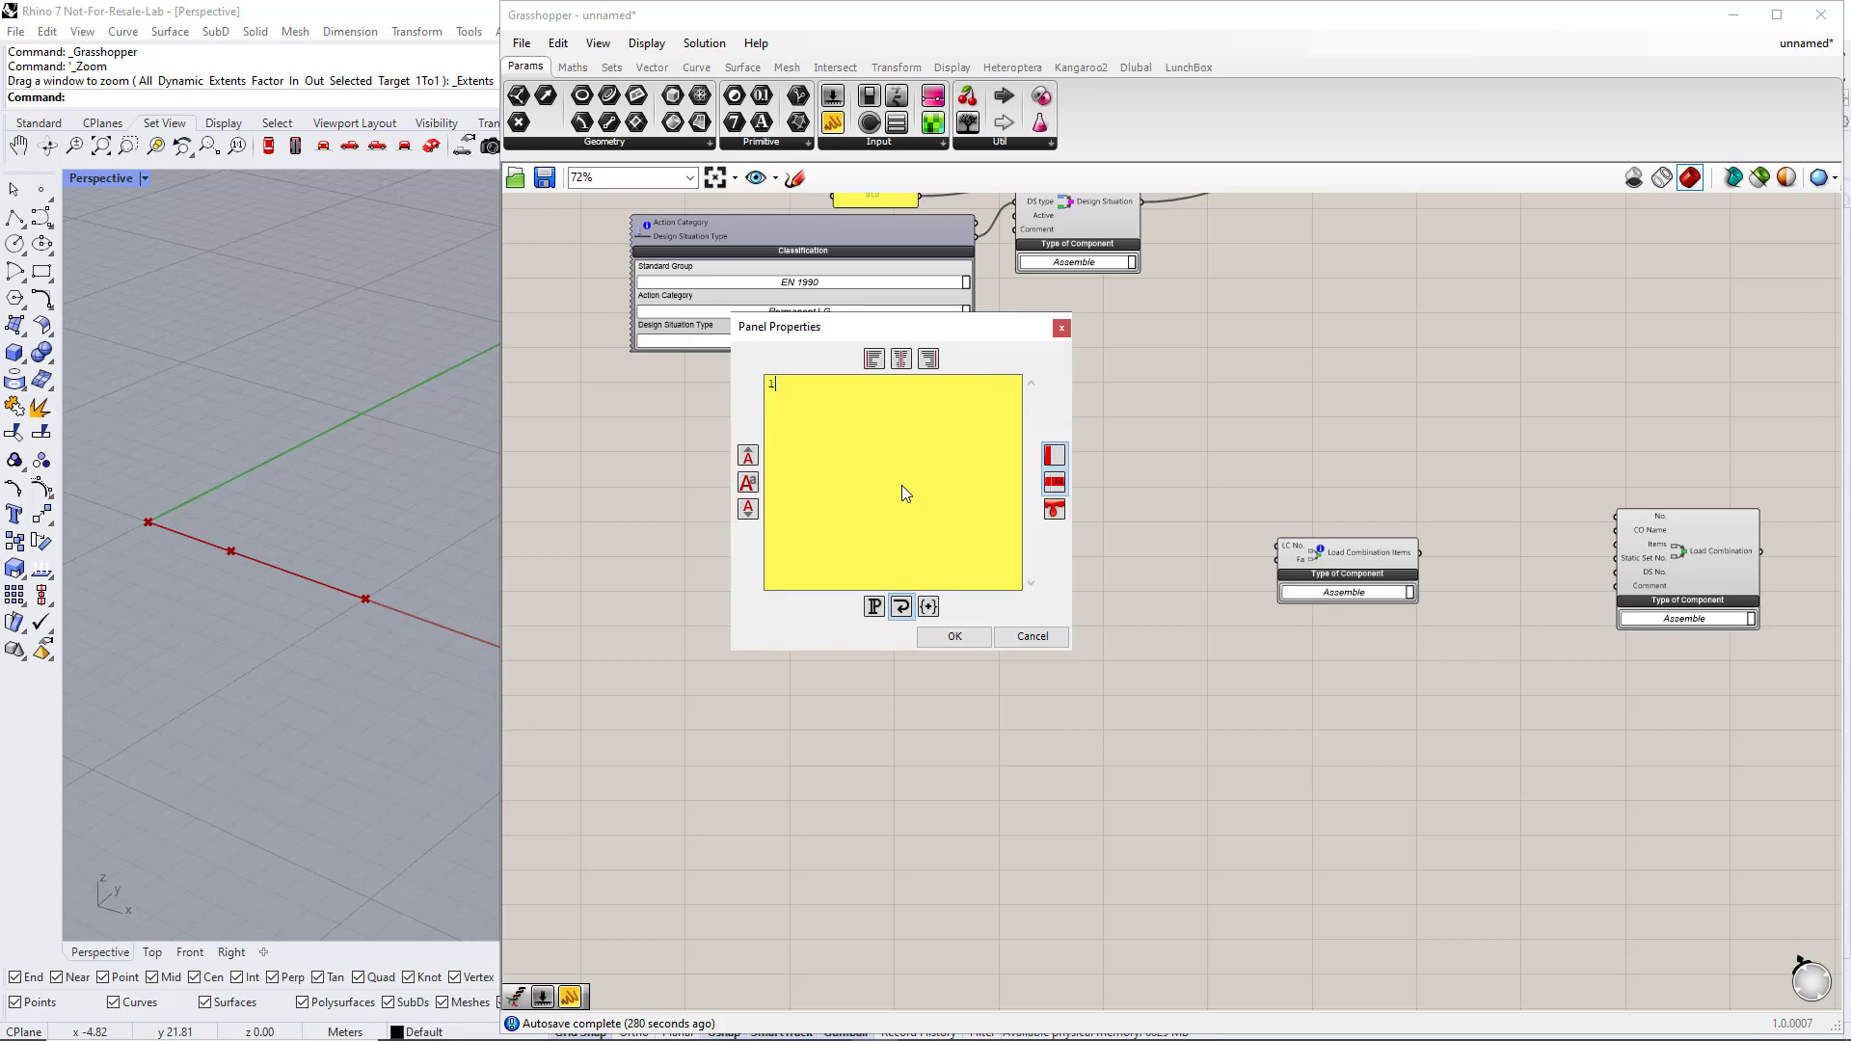
left_click(954, 637)
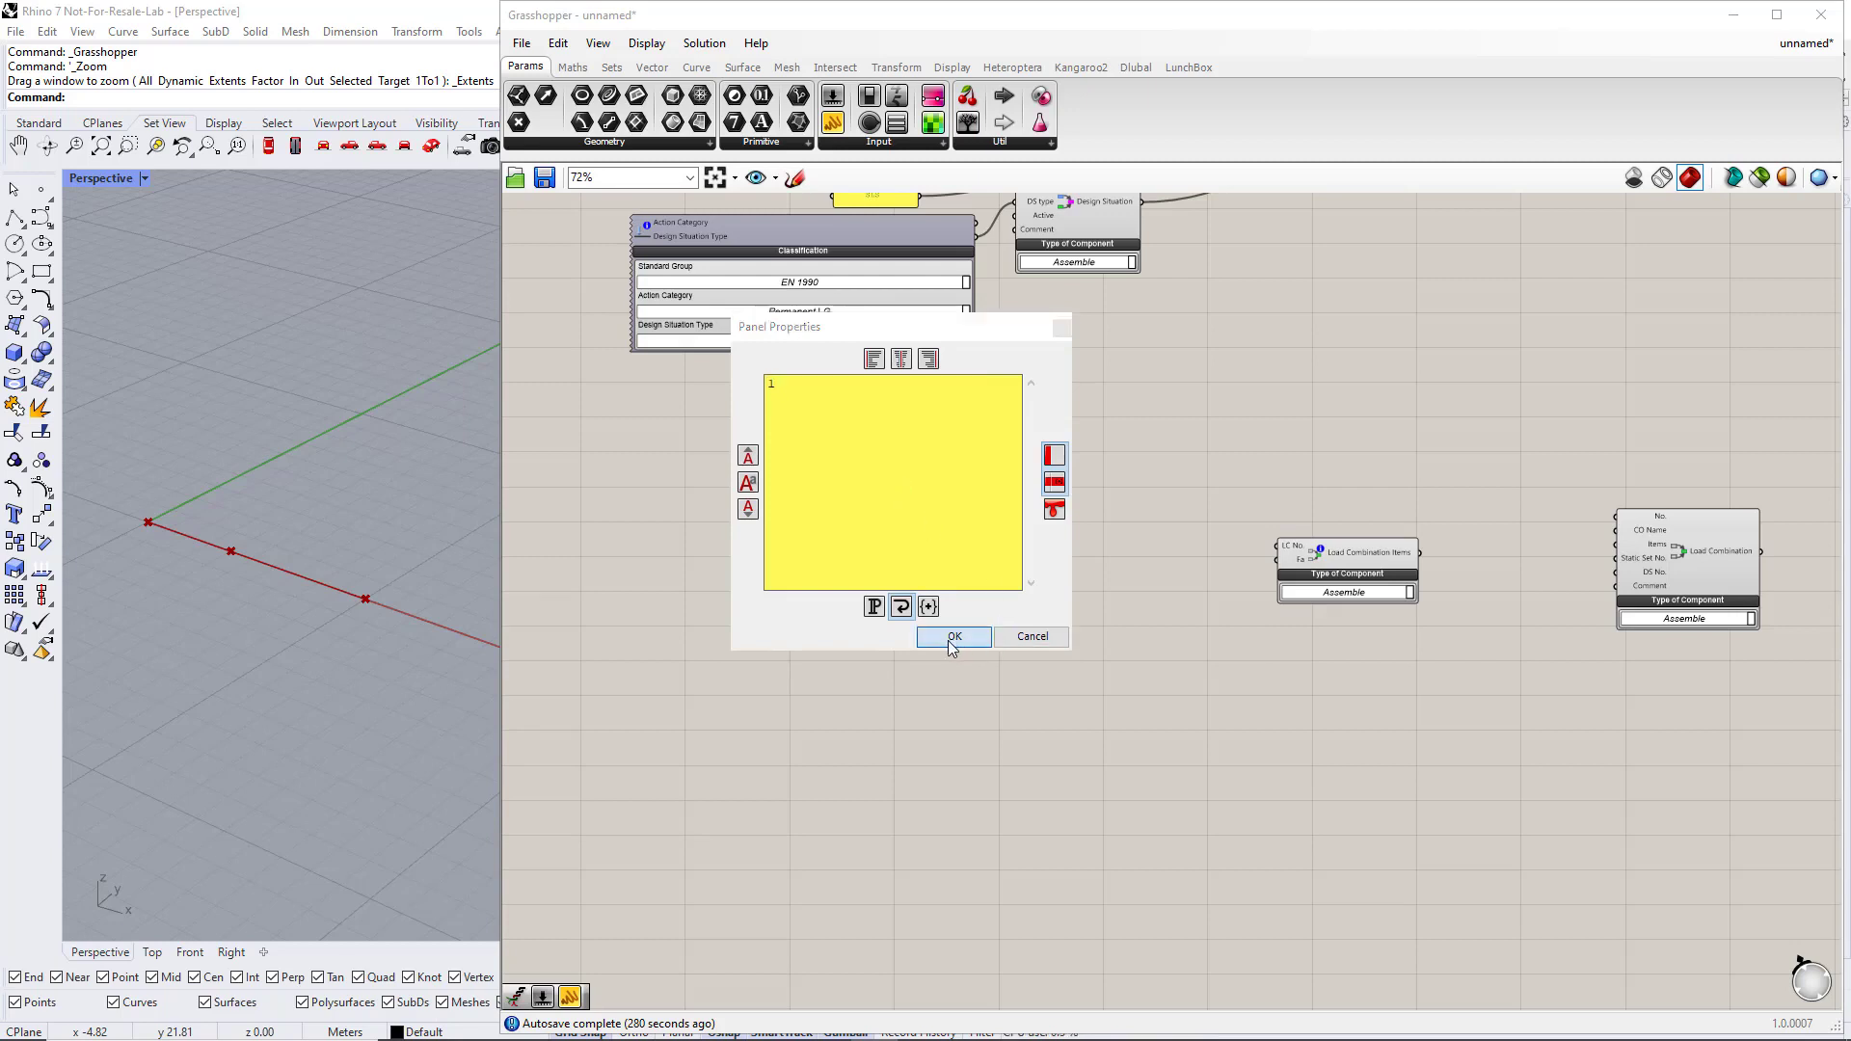
- Copy the panel directly below and set its content to 1 and 2 on separate lines
left_click_drag(928, 511, 924, 607, "alt")
double_click(923, 607)
left_click(839, 523)
key("Return")
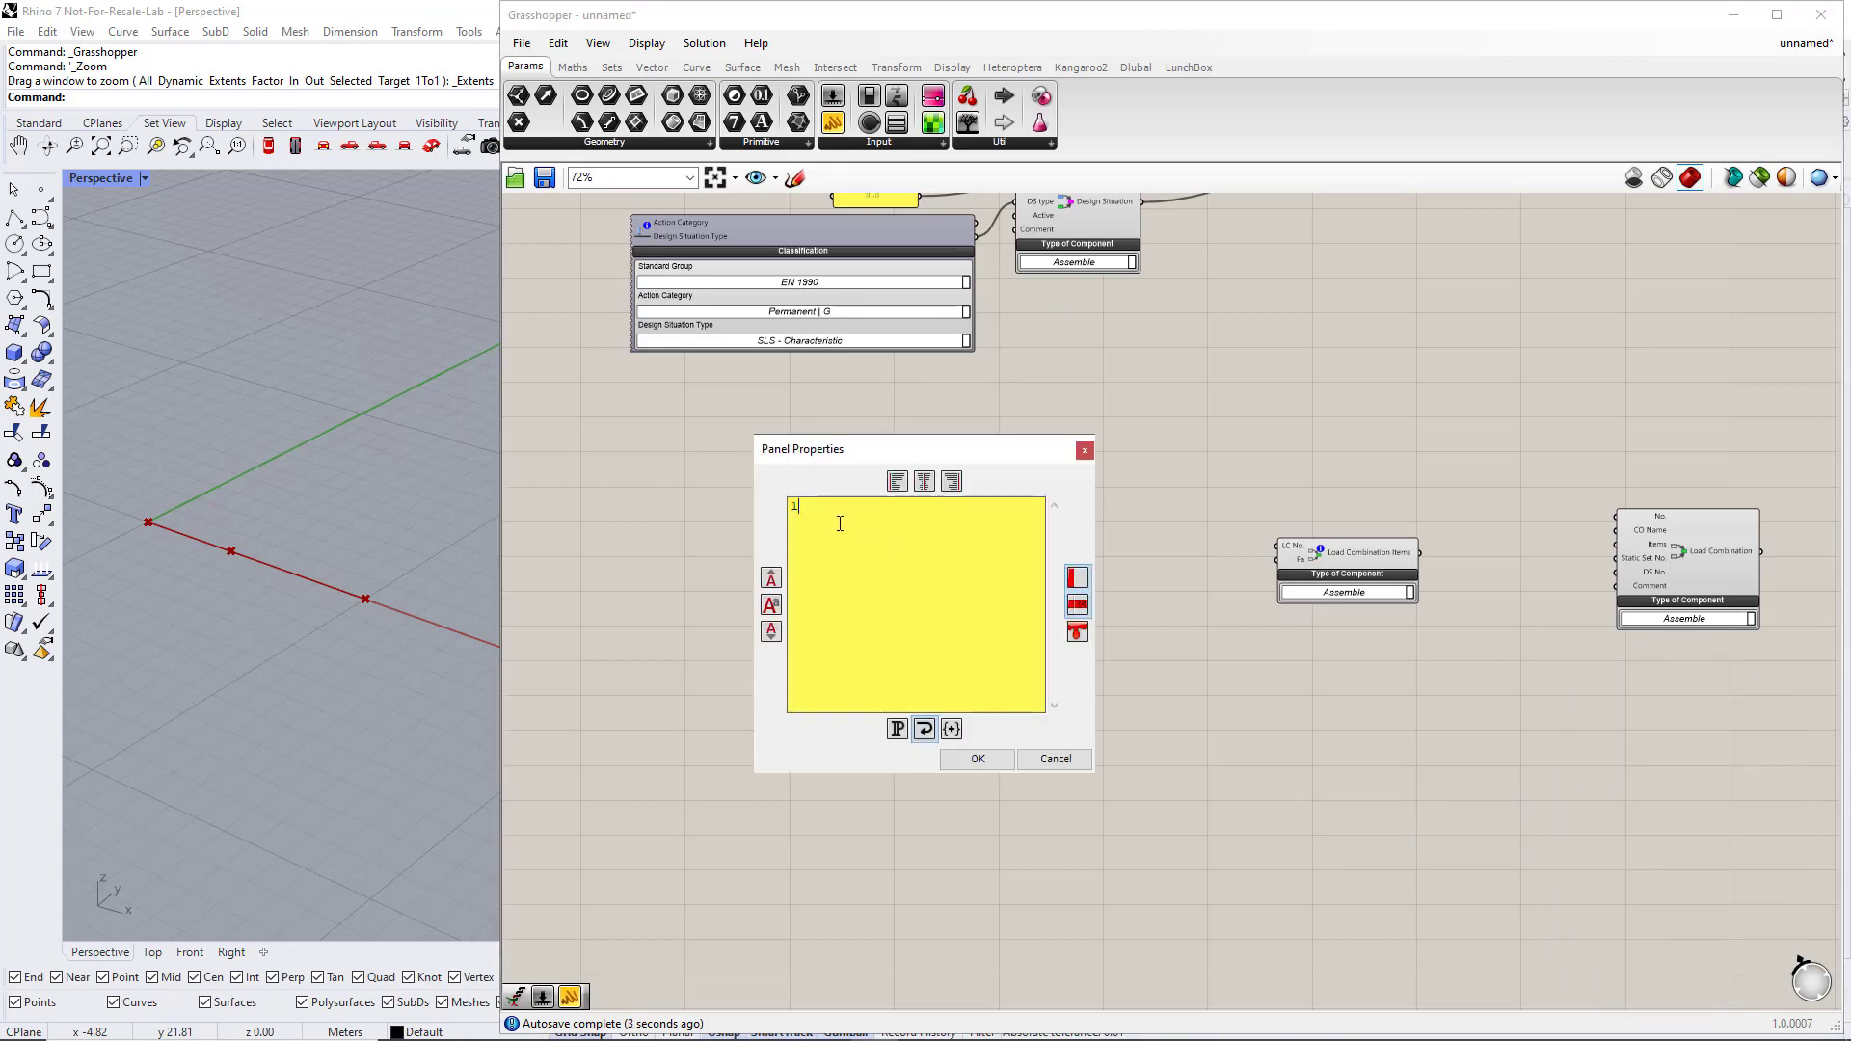
left_click(979, 761)
left_click(923, 628)
left_click(923, 581)
scroll(924, 569, "up", 2)
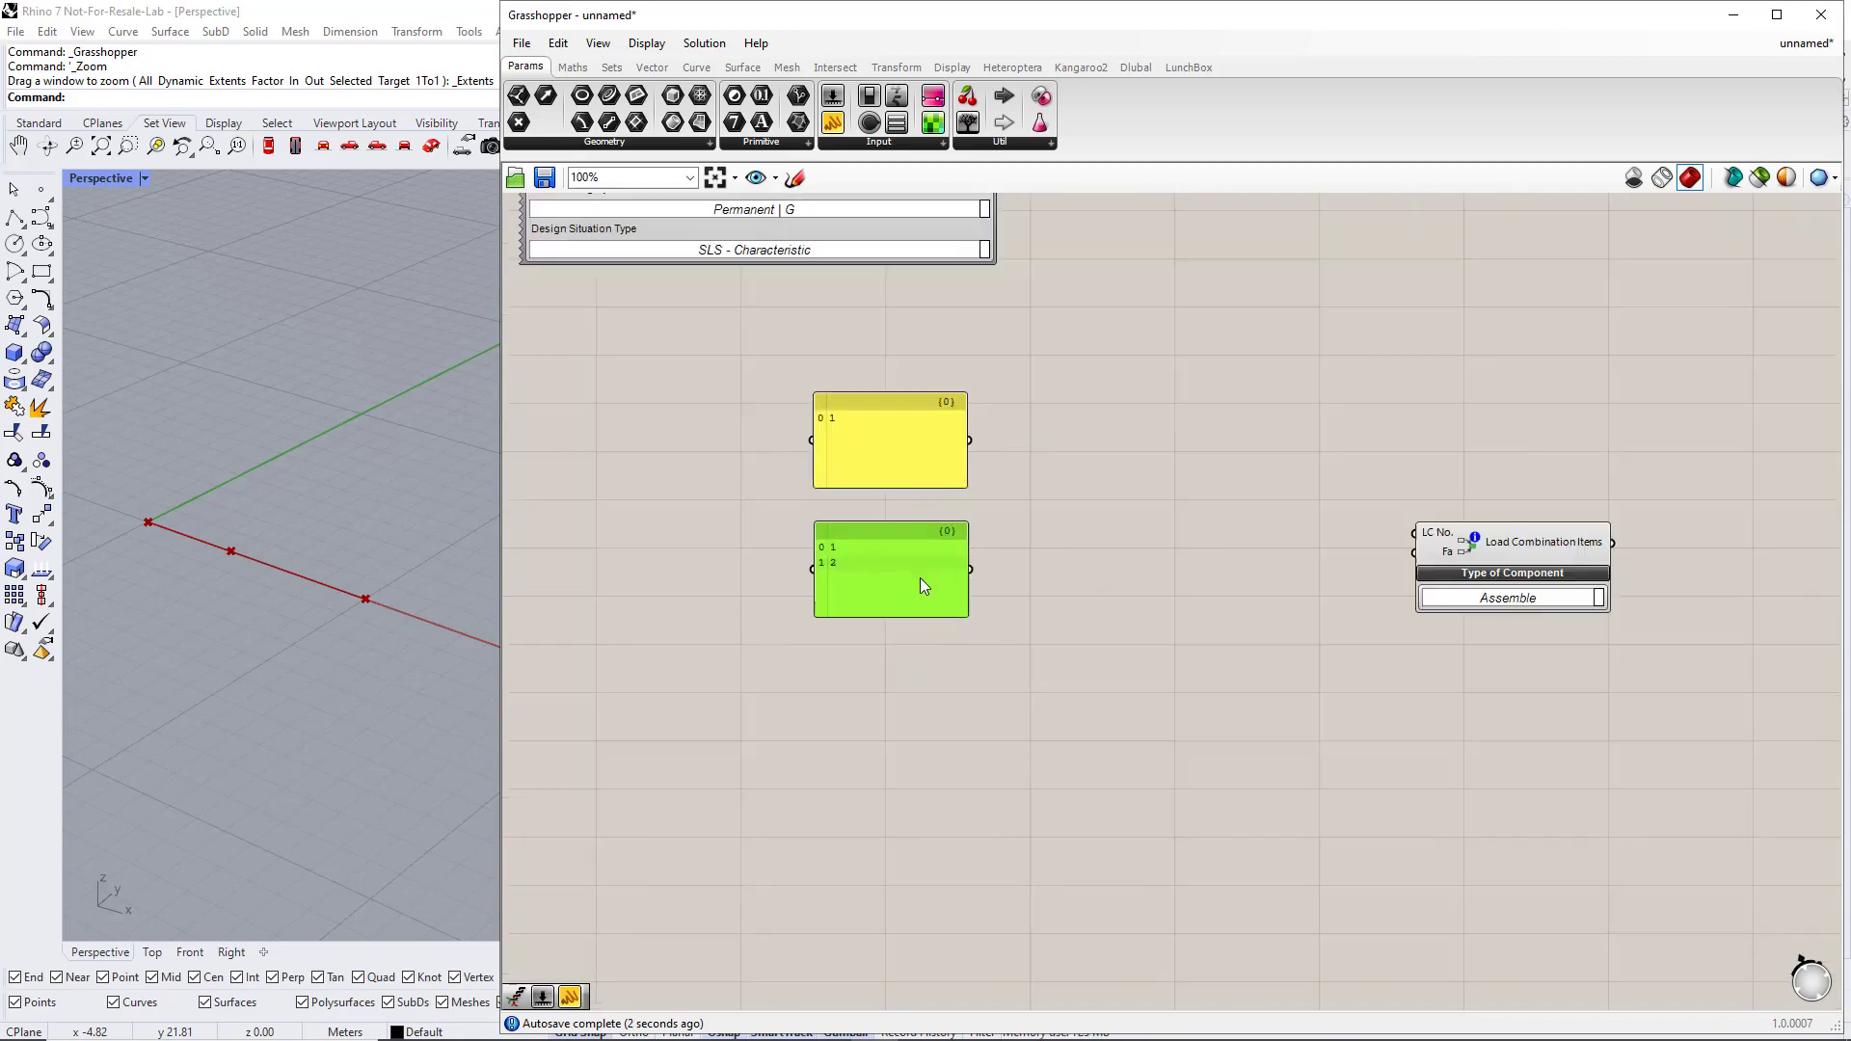
- Add a Scribble reading "ULS Combos" beside the two load case panels
left_click(857, 613)
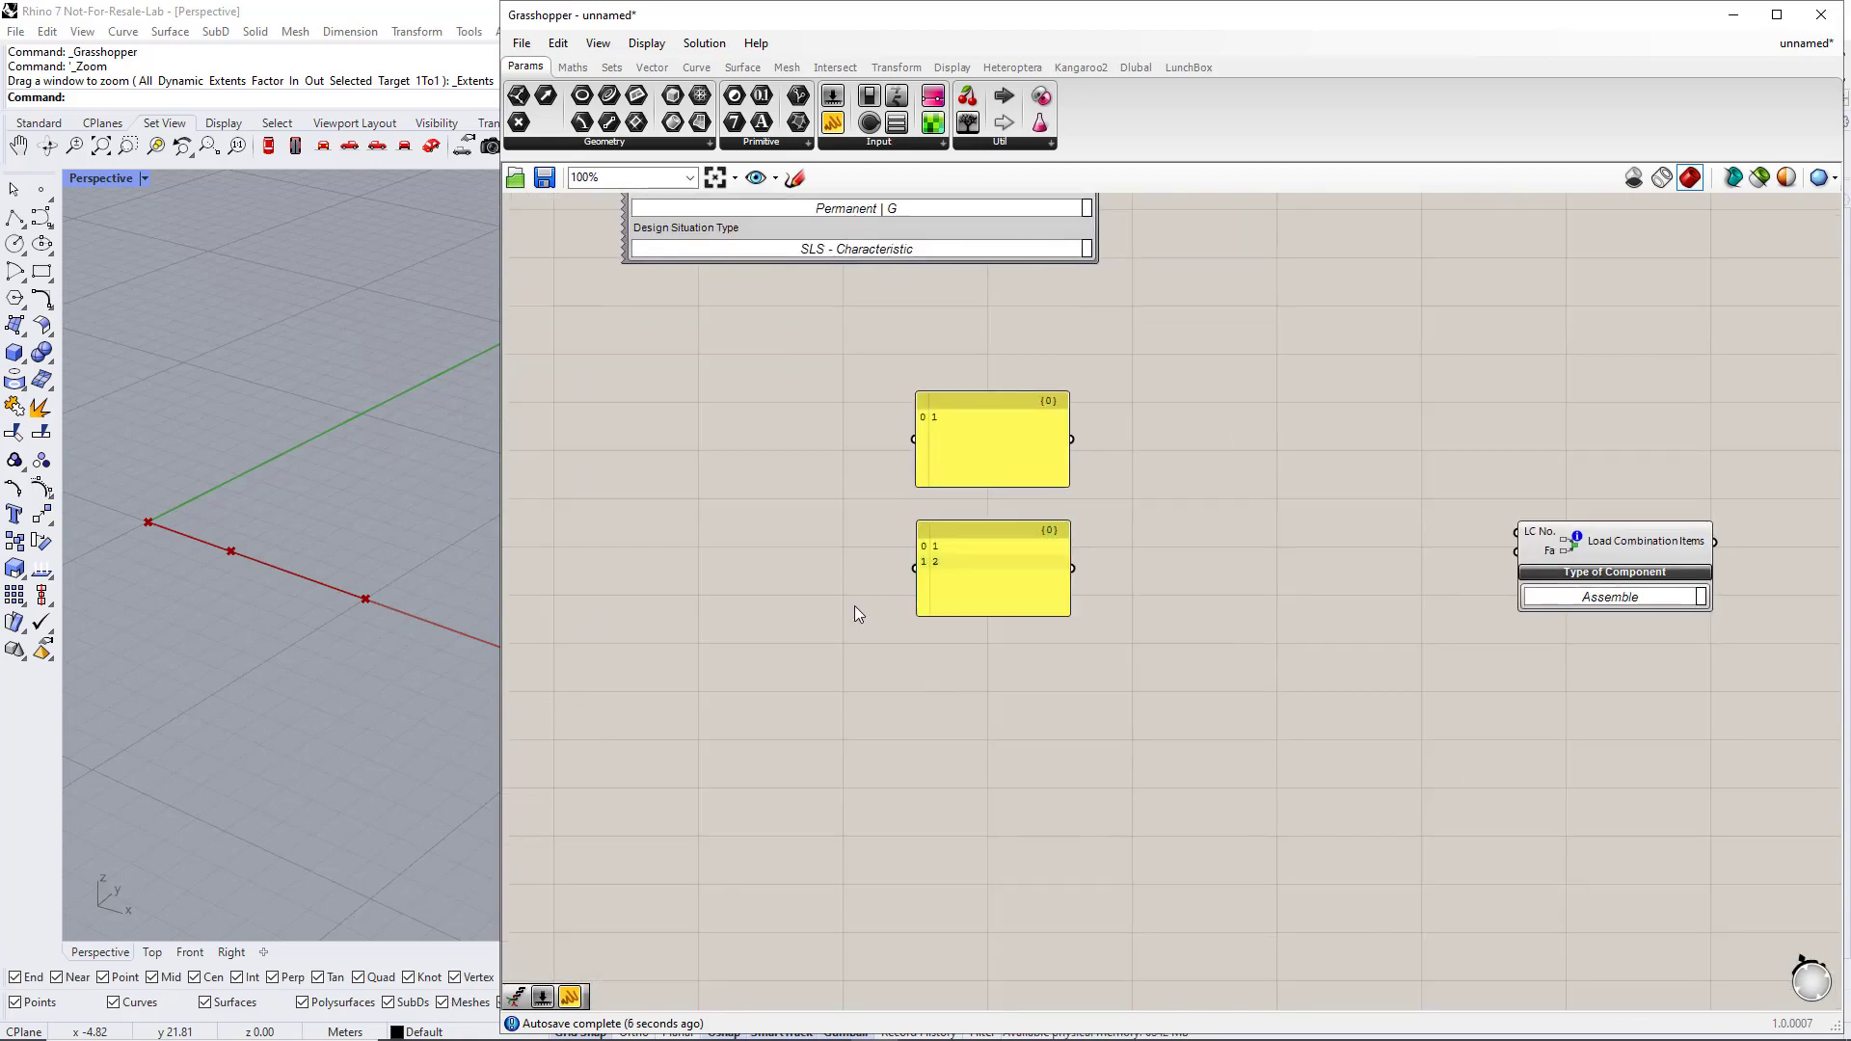
left_click(1015, 144)
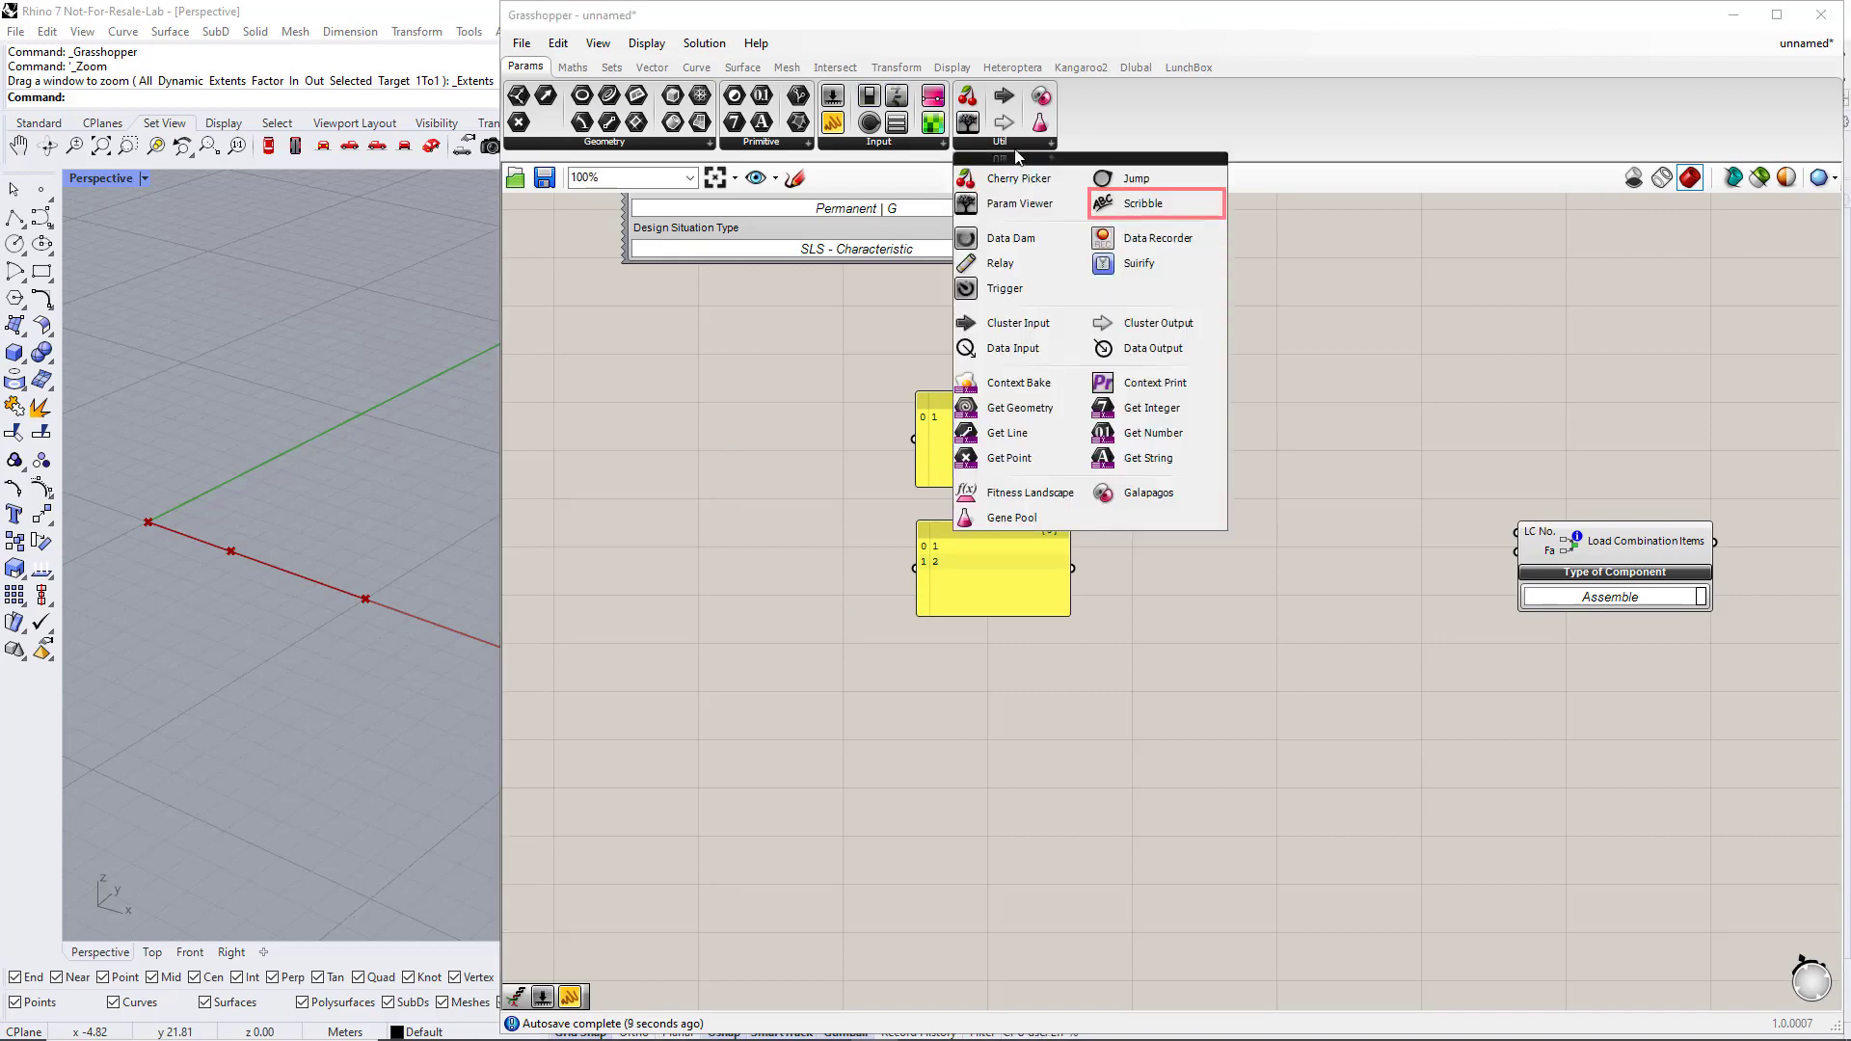
left_click(1119, 204)
left_click(789, 512)
double_click(788, 513)
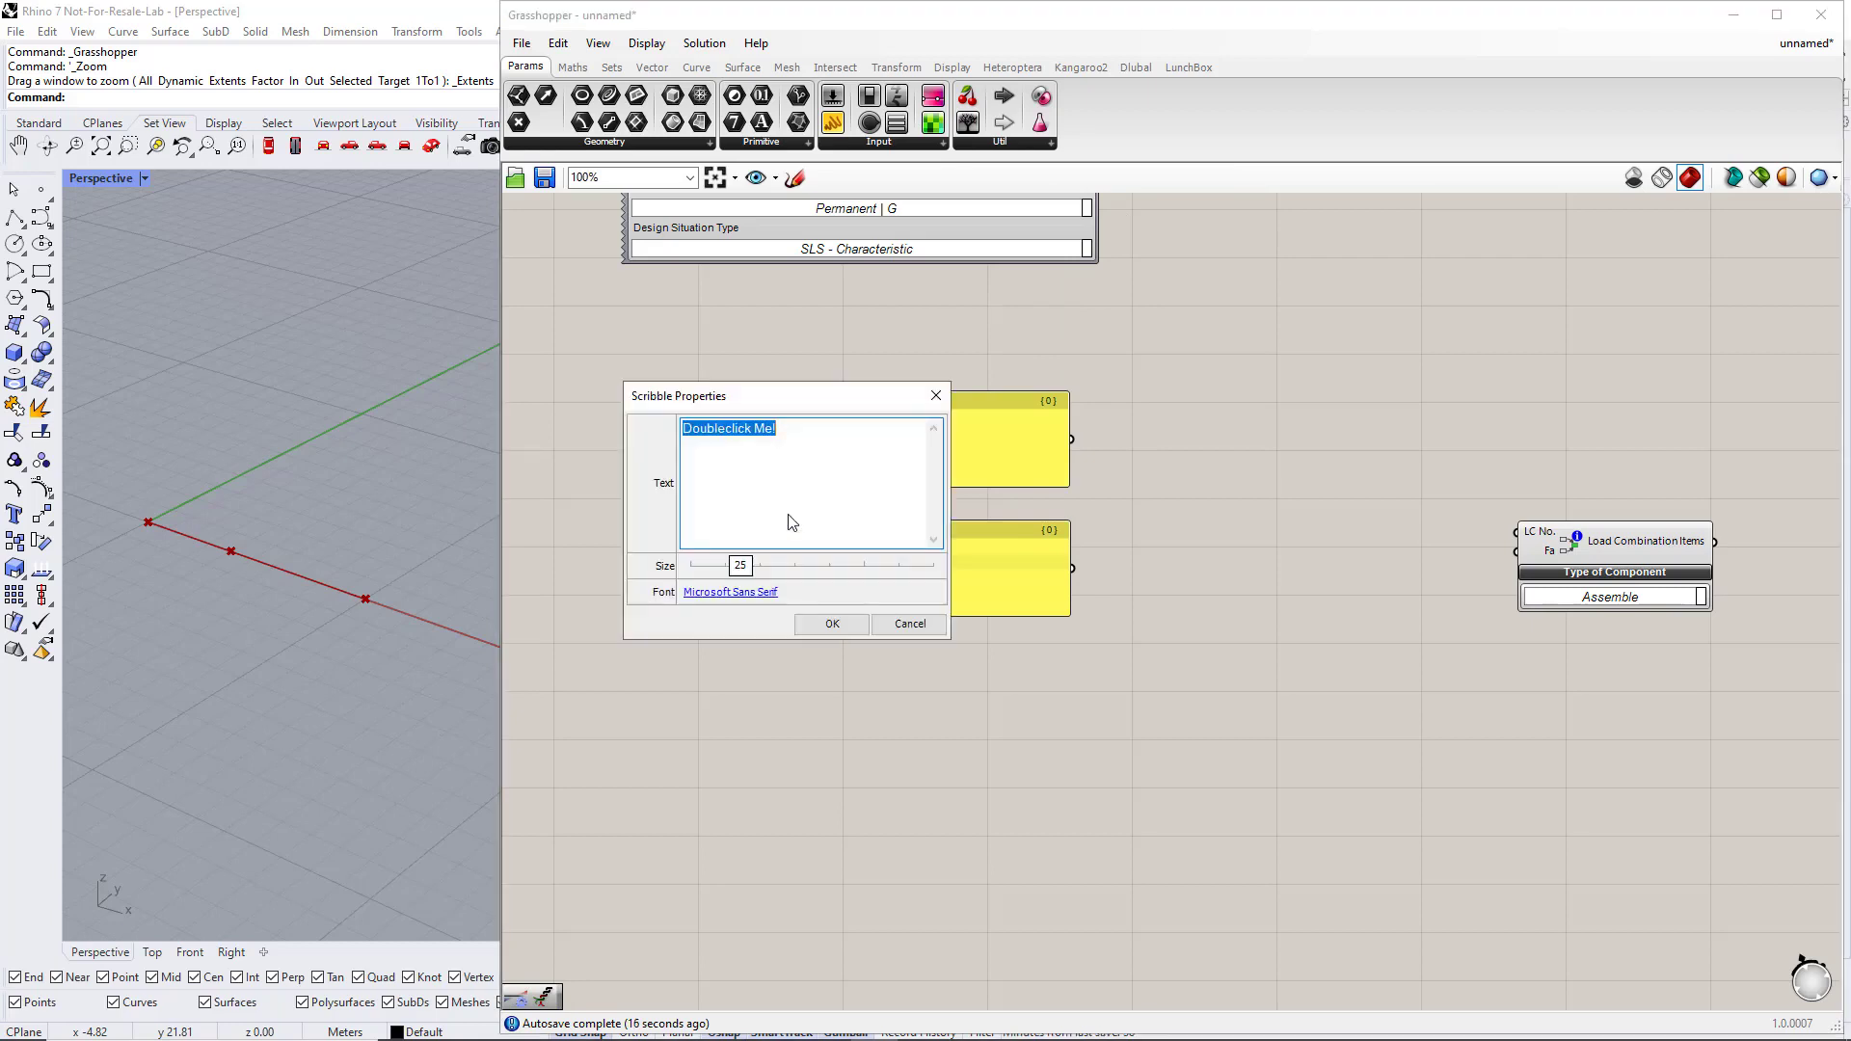
type("ULS Combos")
left_click(831, 623)
- Group the ULS Combos label with its two panels
mouse_move(1101, 692)
left_mouse_down()
mouse_move(1041, 616)
mouse_move(616, 351)
left_mouse_up()
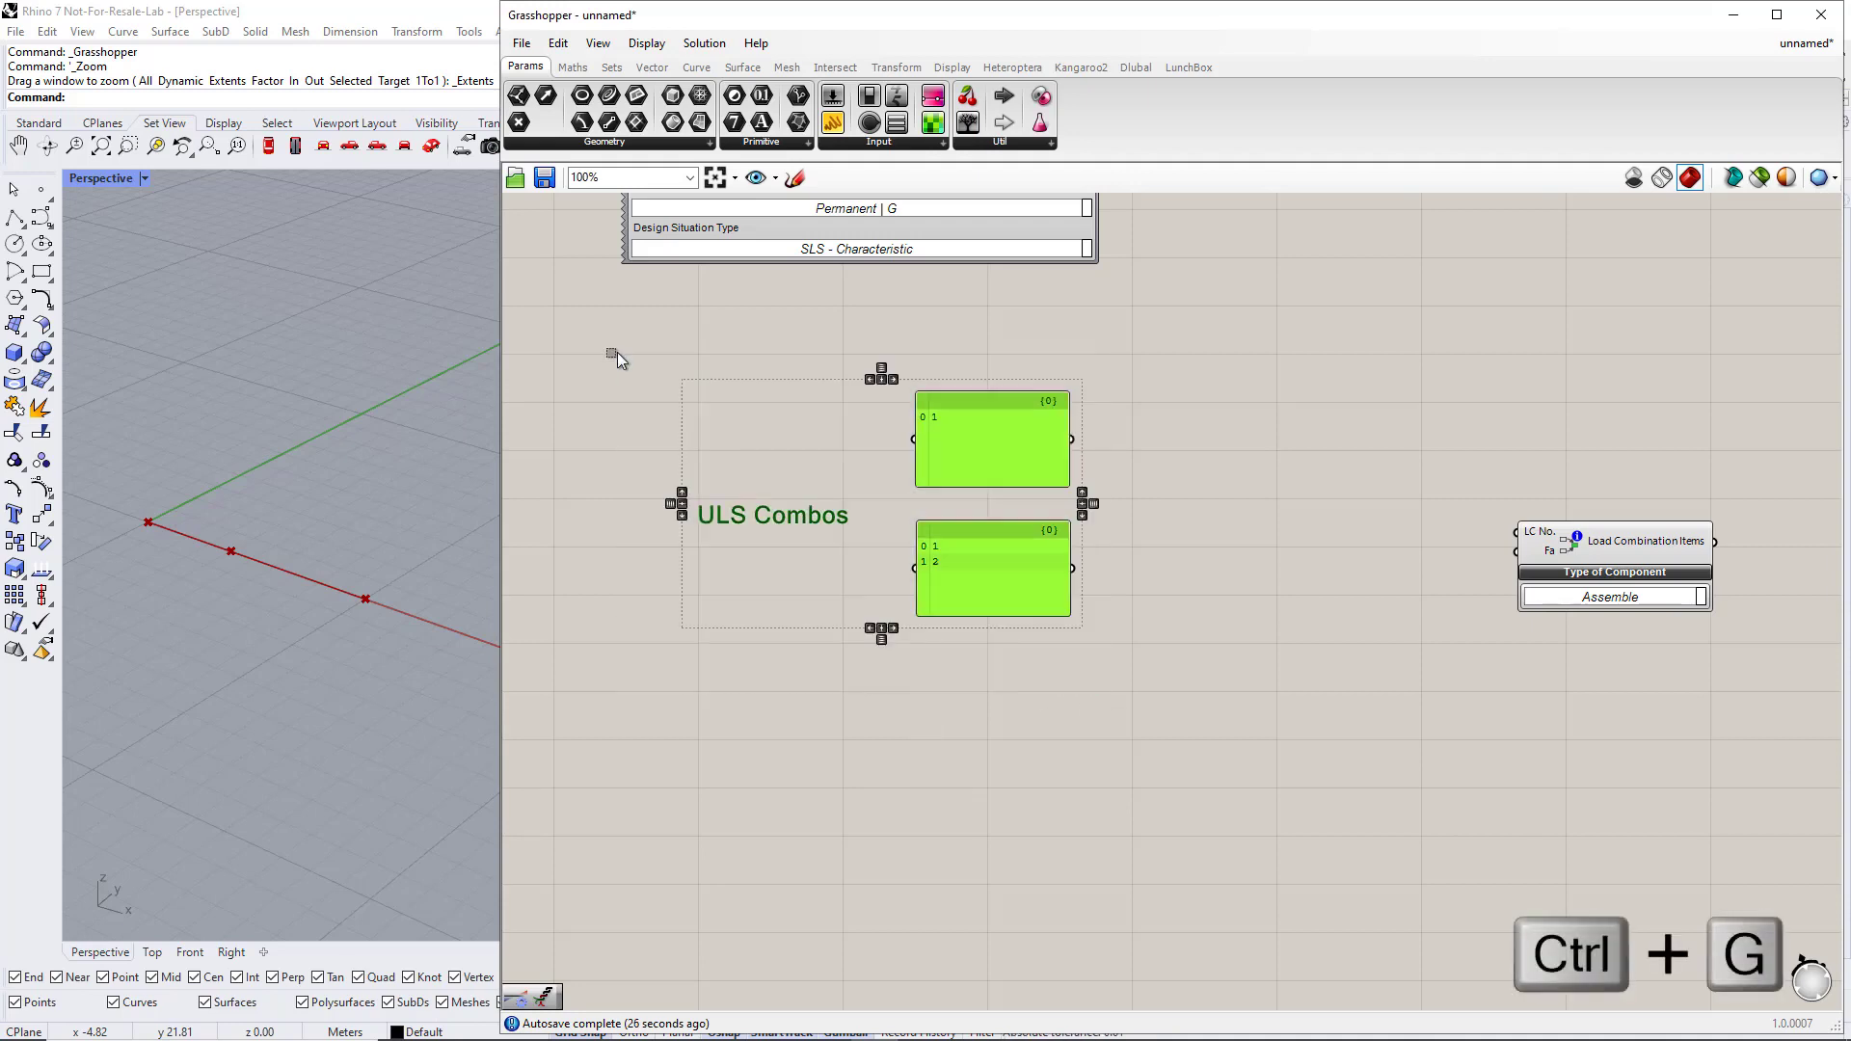
key("ctrl+g")
left_click(983, 742)
- Duplicate the ULS Combos label and its two panels below the original and group the copies
right_click_drag(983, 742, 935, 512)
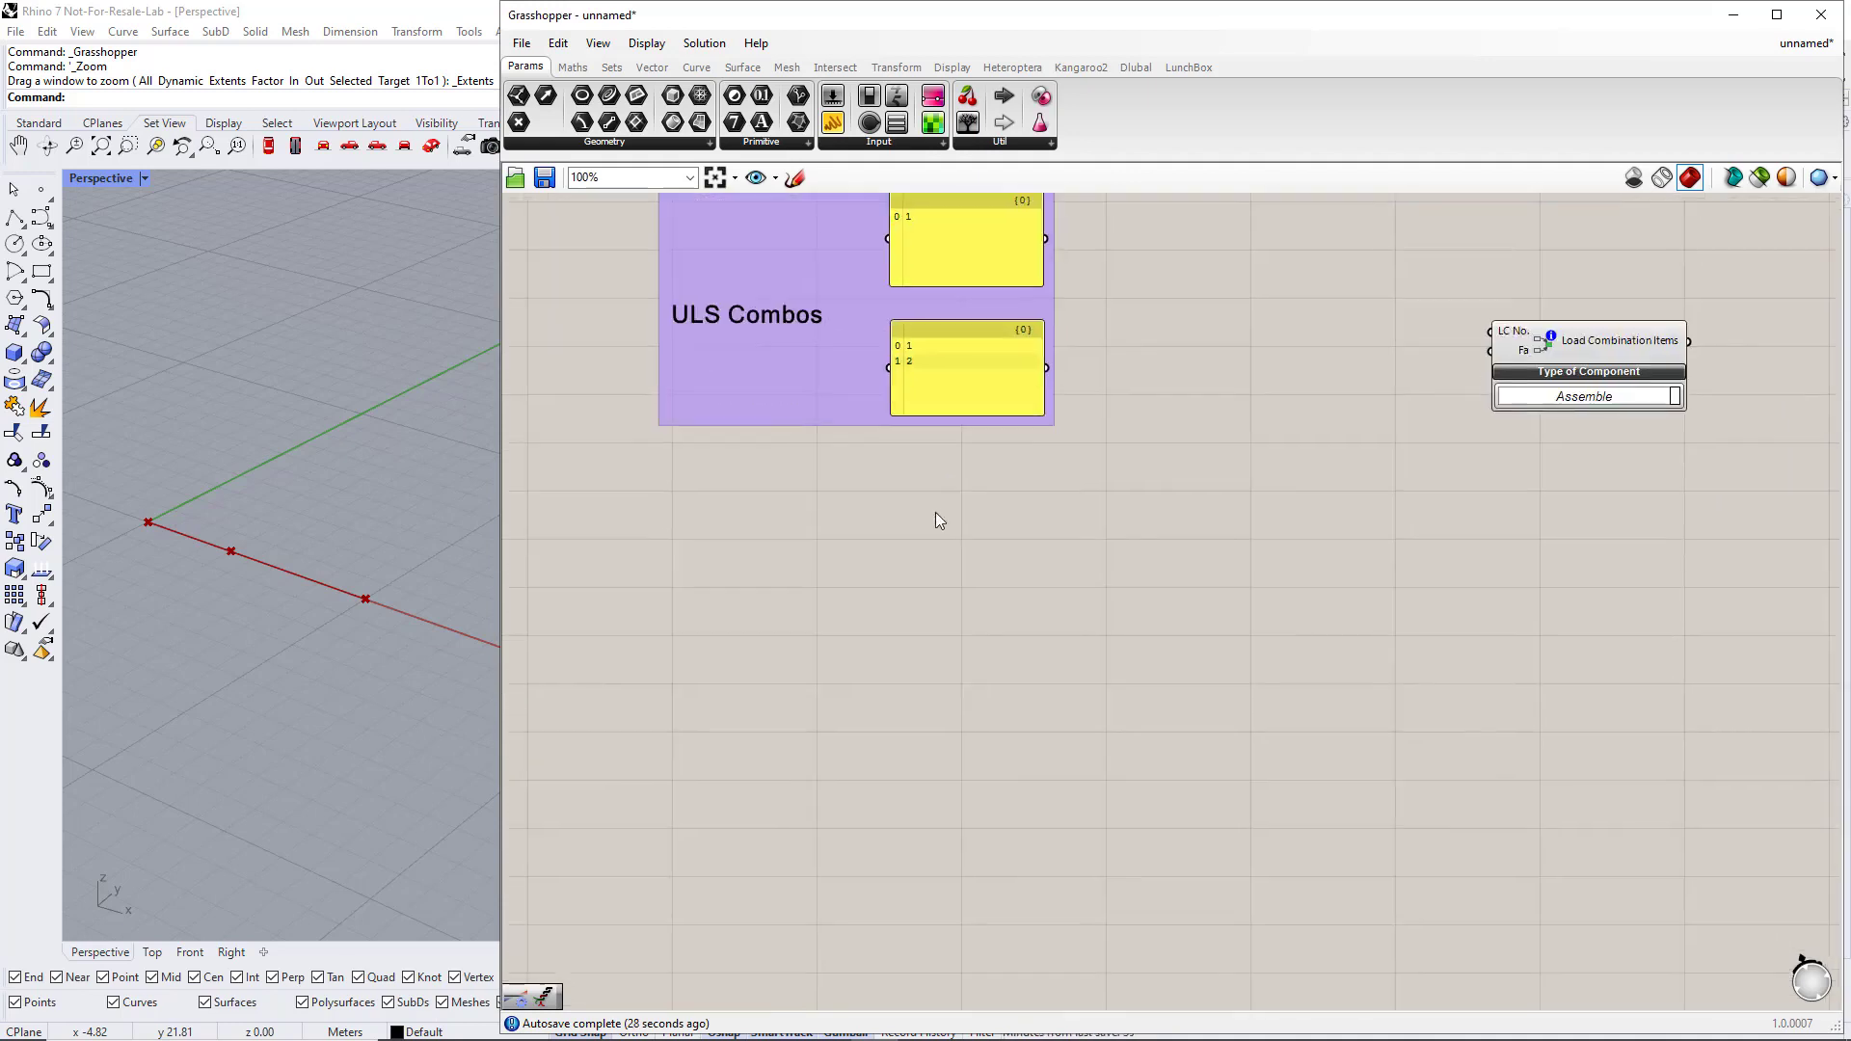
left_click_drag(841, 376, 816, 713, "alt")
left_click_drag(940, 620, 1159, 463)
key("ctrl+g")
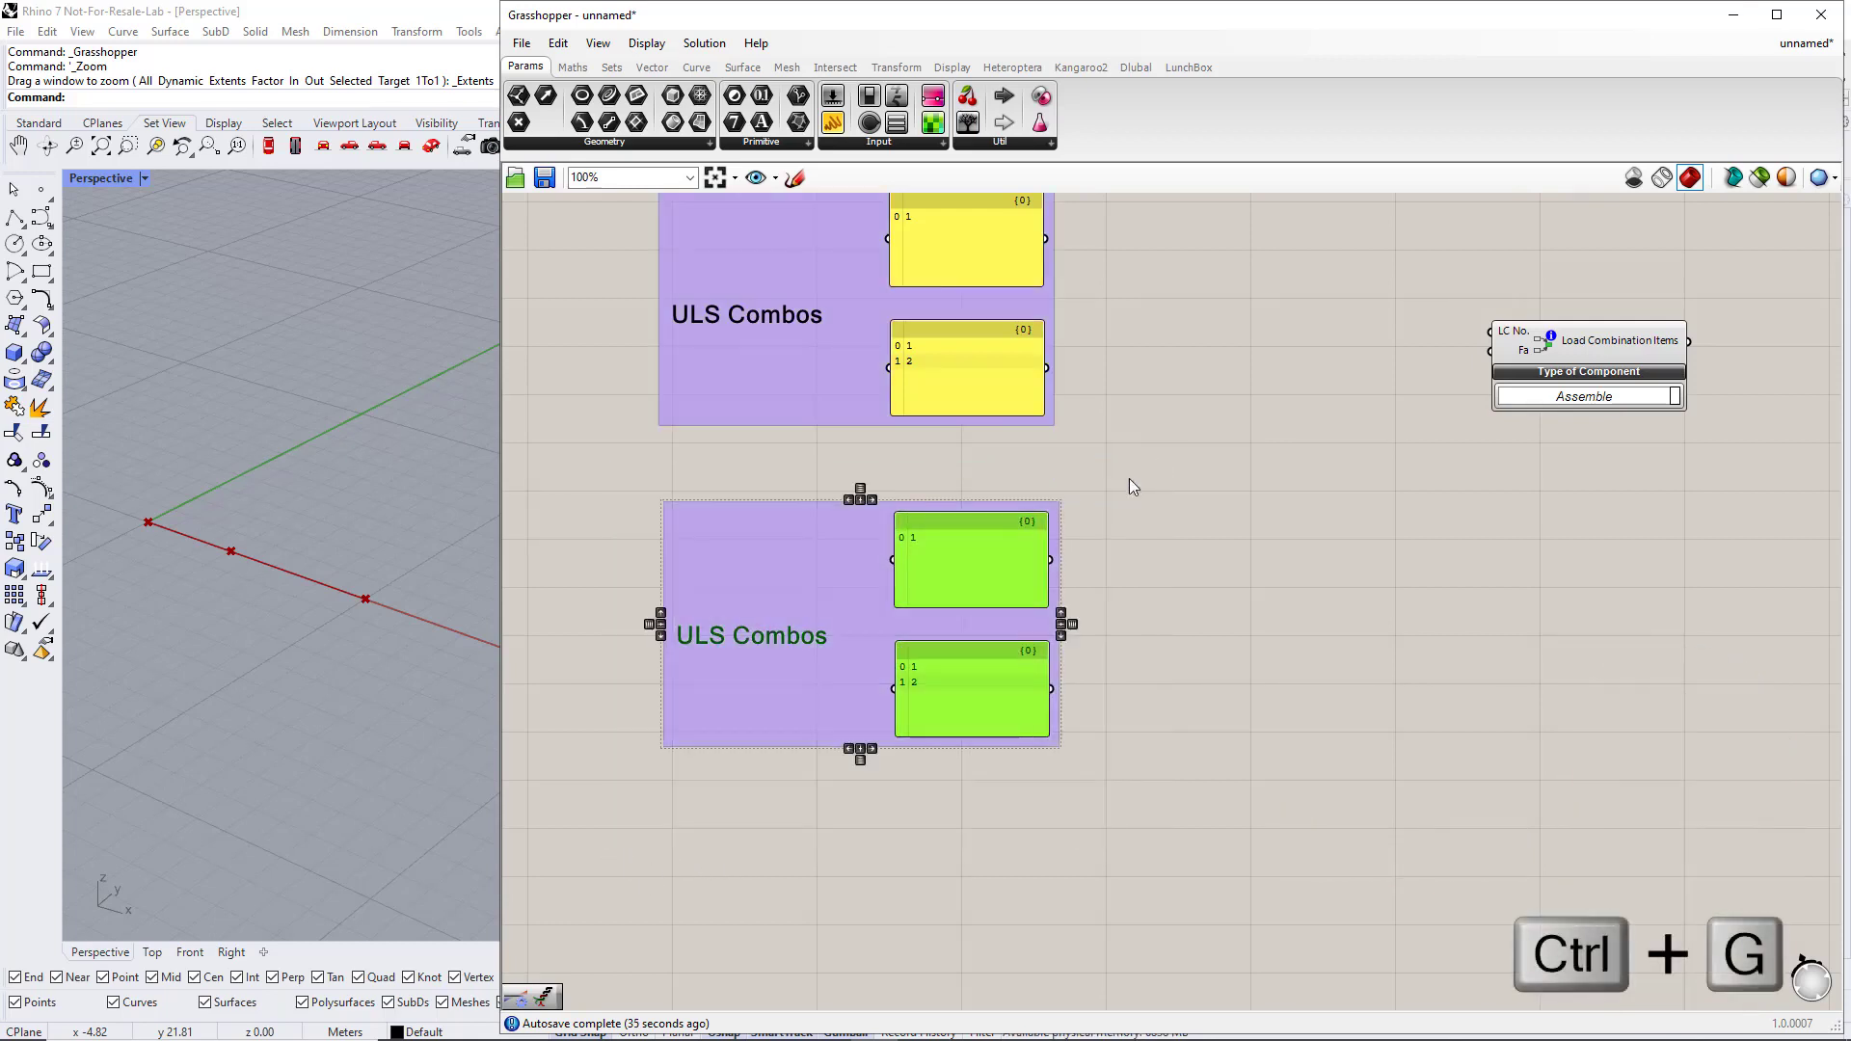
- Change the copied group's label to "SLS Combos"
double_click(783, 640)
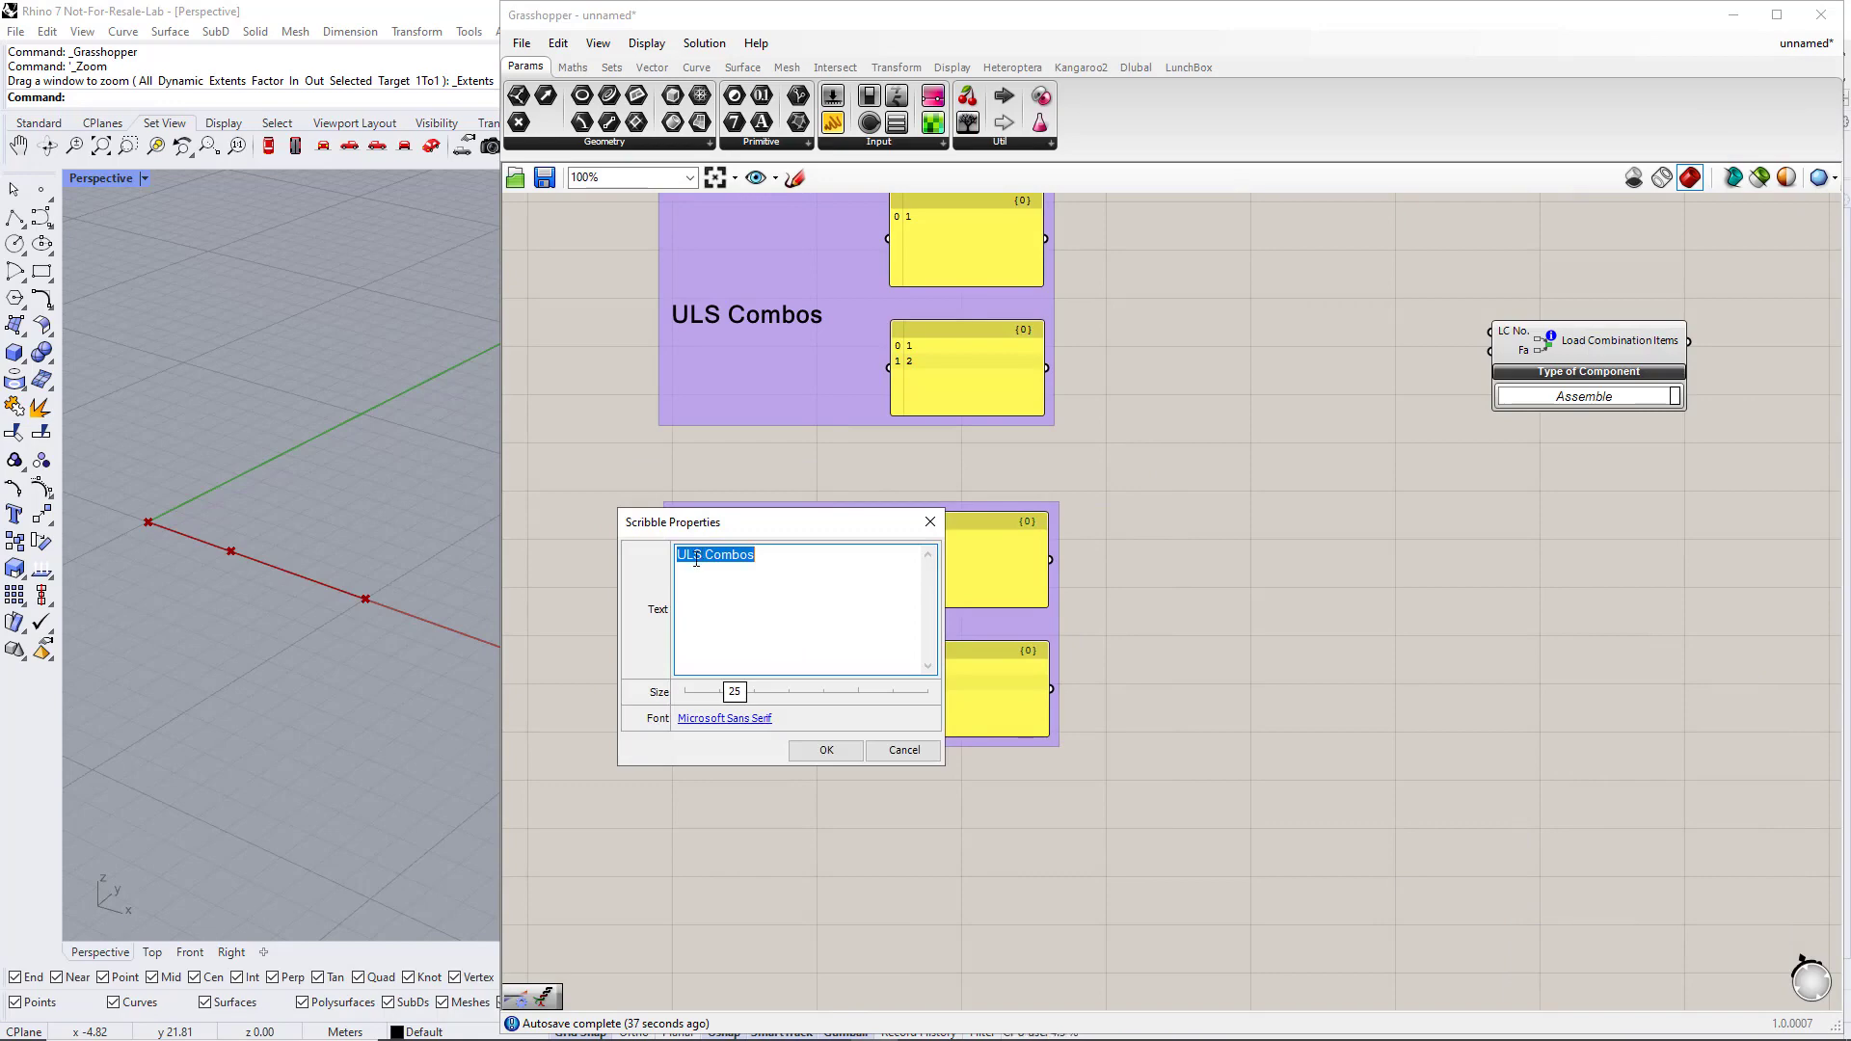
left_click(684, 557)
key("BackSpace")
type("S")
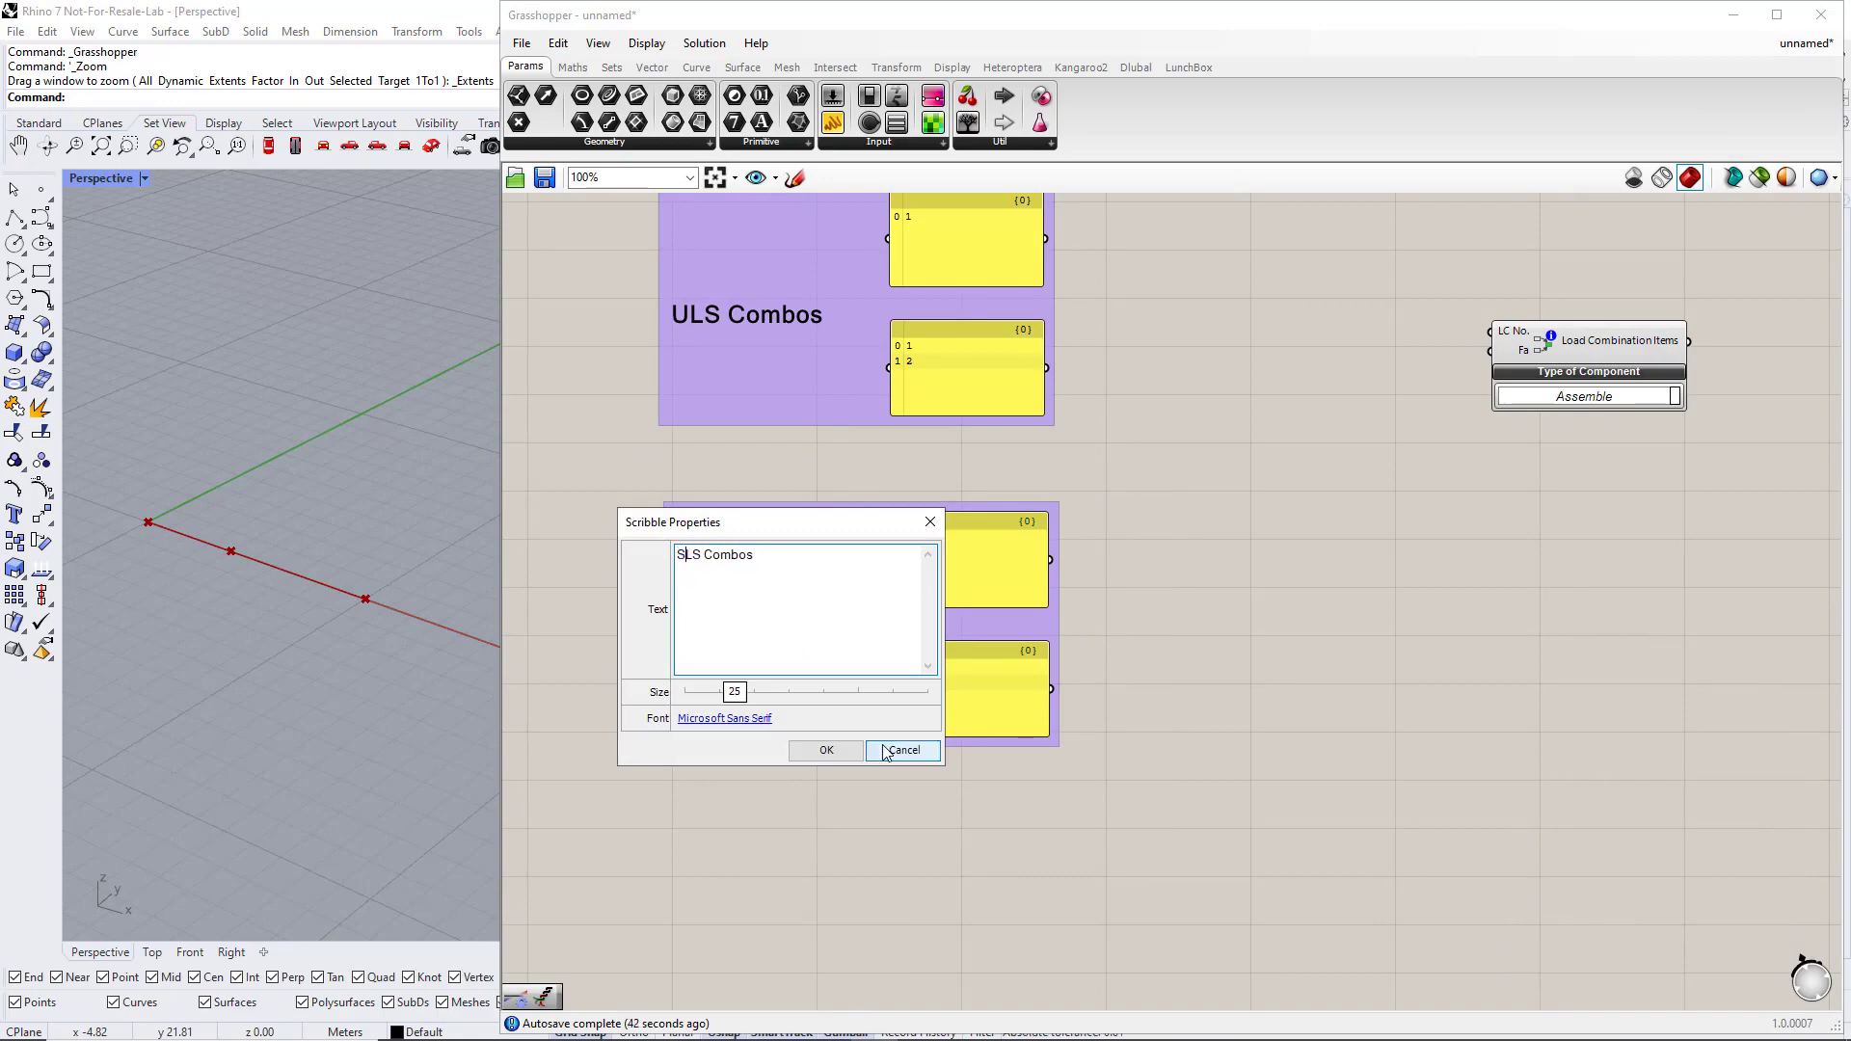
left_click(825, 750)
scroll(895, 727, "down", 3)
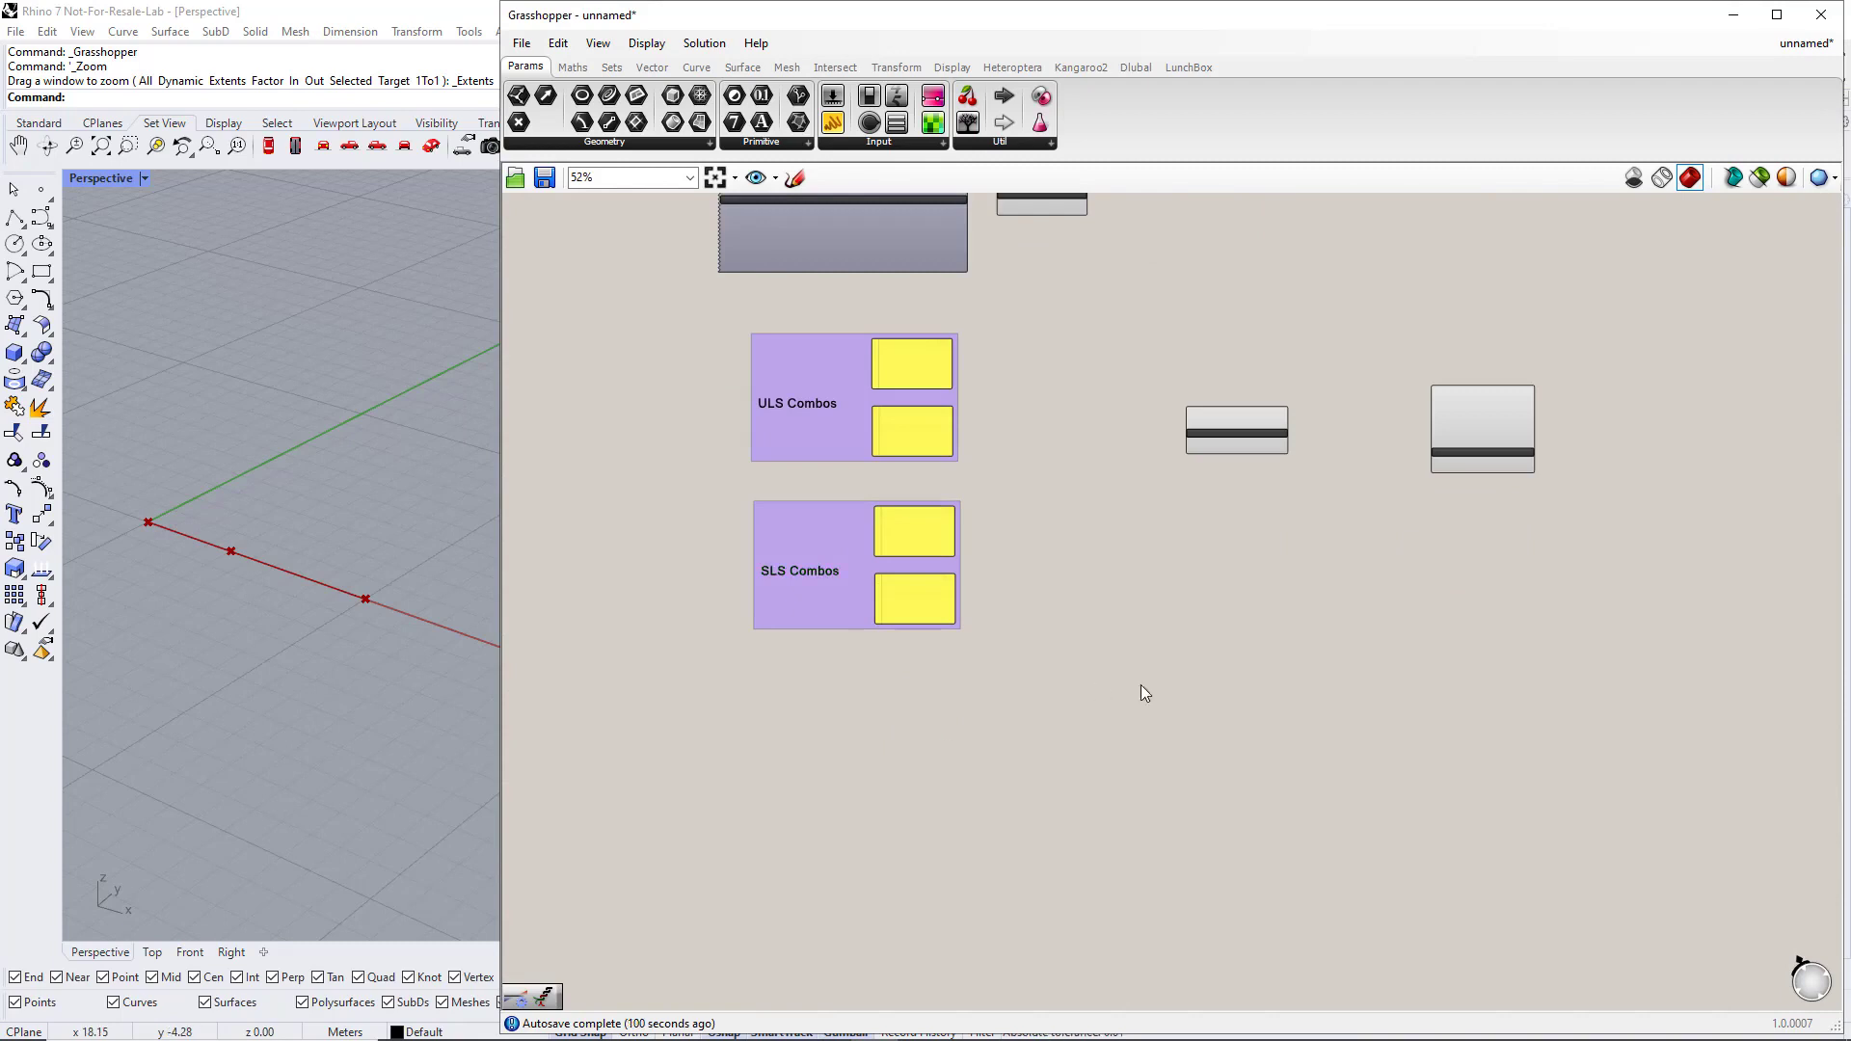
- Duplicate the ULS and SLS Combos labels and panels below the originals and set the first copied ULS panel to 1.35
left_click_drag(1141, 685, 698, 338)
left_click_drag(841, 391, 848, 755, "alt")
scroll(996, 626, "up", 2)
double_click(848, 544)
left_click(787, 487)
type(".35")
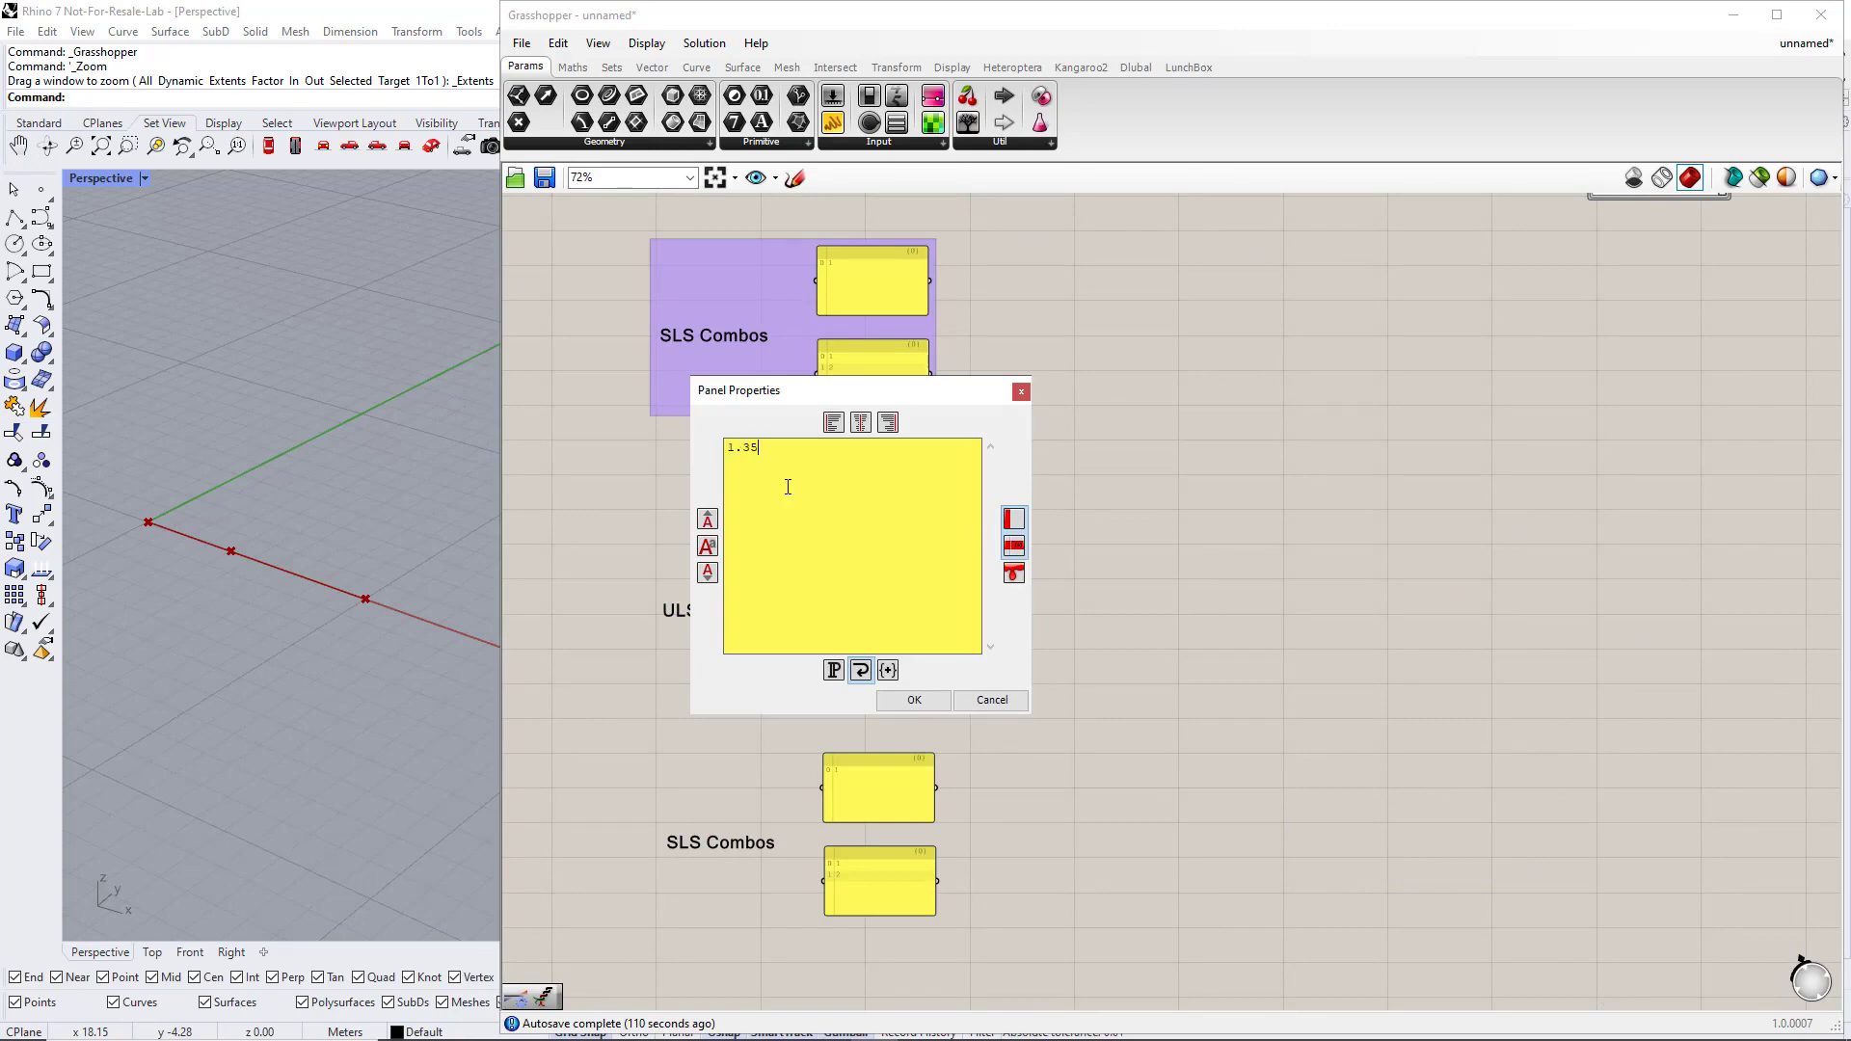
left_click(906, 702)
- Fill the second copied ULS Combos panel with the factors 1.35 and 1.5 on separate lines
left_click(869, 669)
double_click(870, 669)
type("1.35")
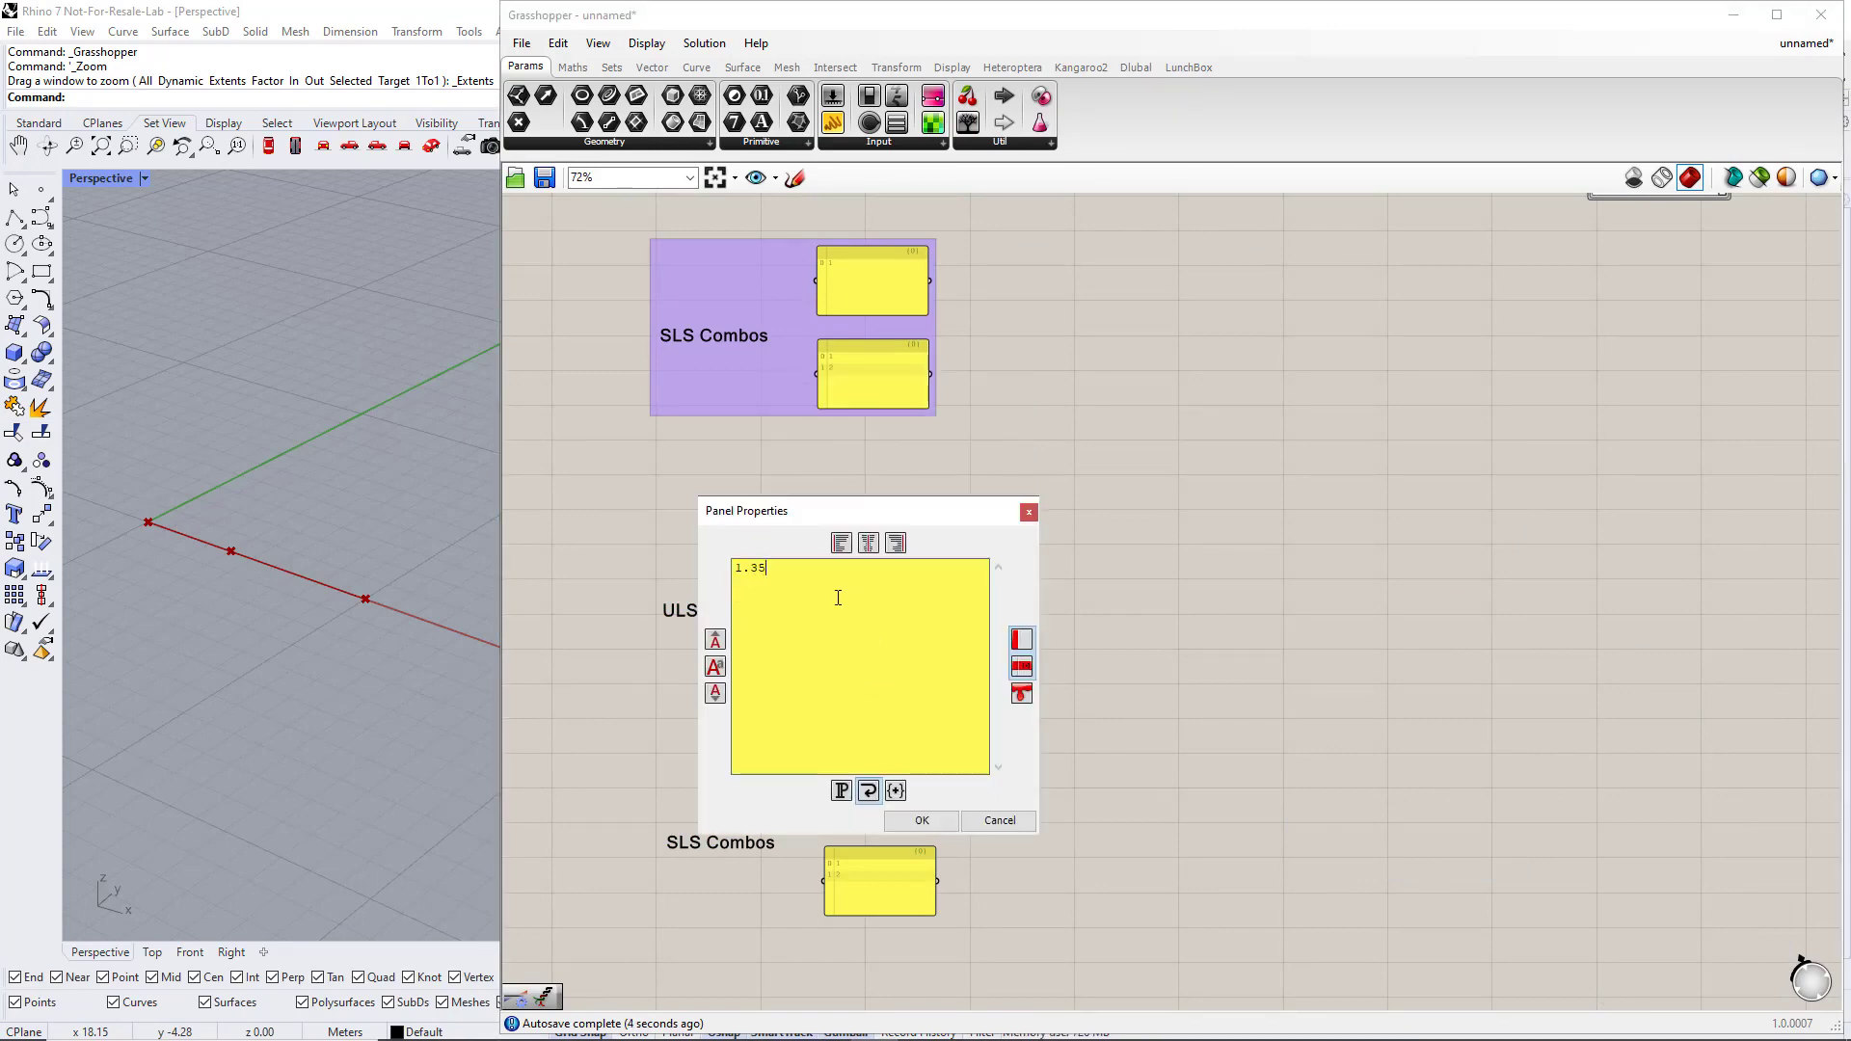
key("Return")
type("1.5")
left_click(945, 822)
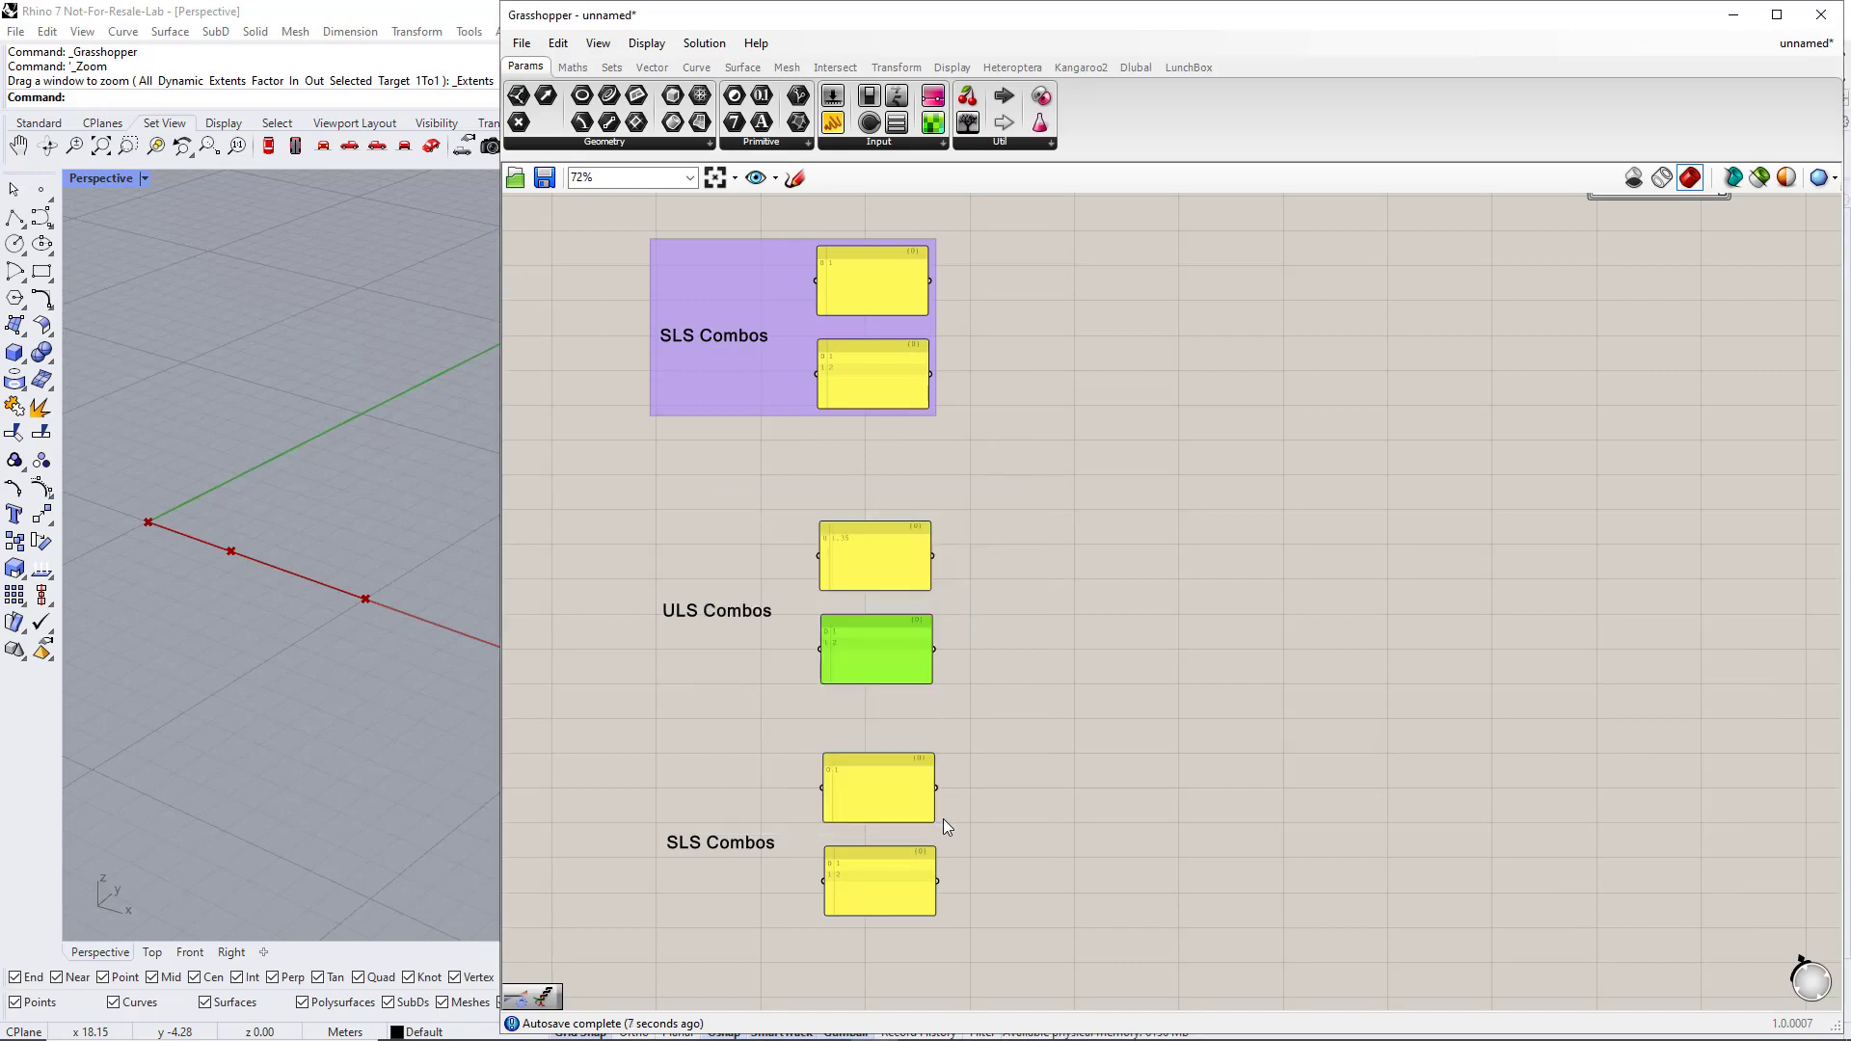
- Set the copied SLS Combos panels to factor 1 in the first and factors 1 and 1 in the second
scroll(983, 771, "down", 3)
scroll(896, 675, "up", 2)
left_click(856, 656)
double_click(856, 652)
left_click(856, 634)
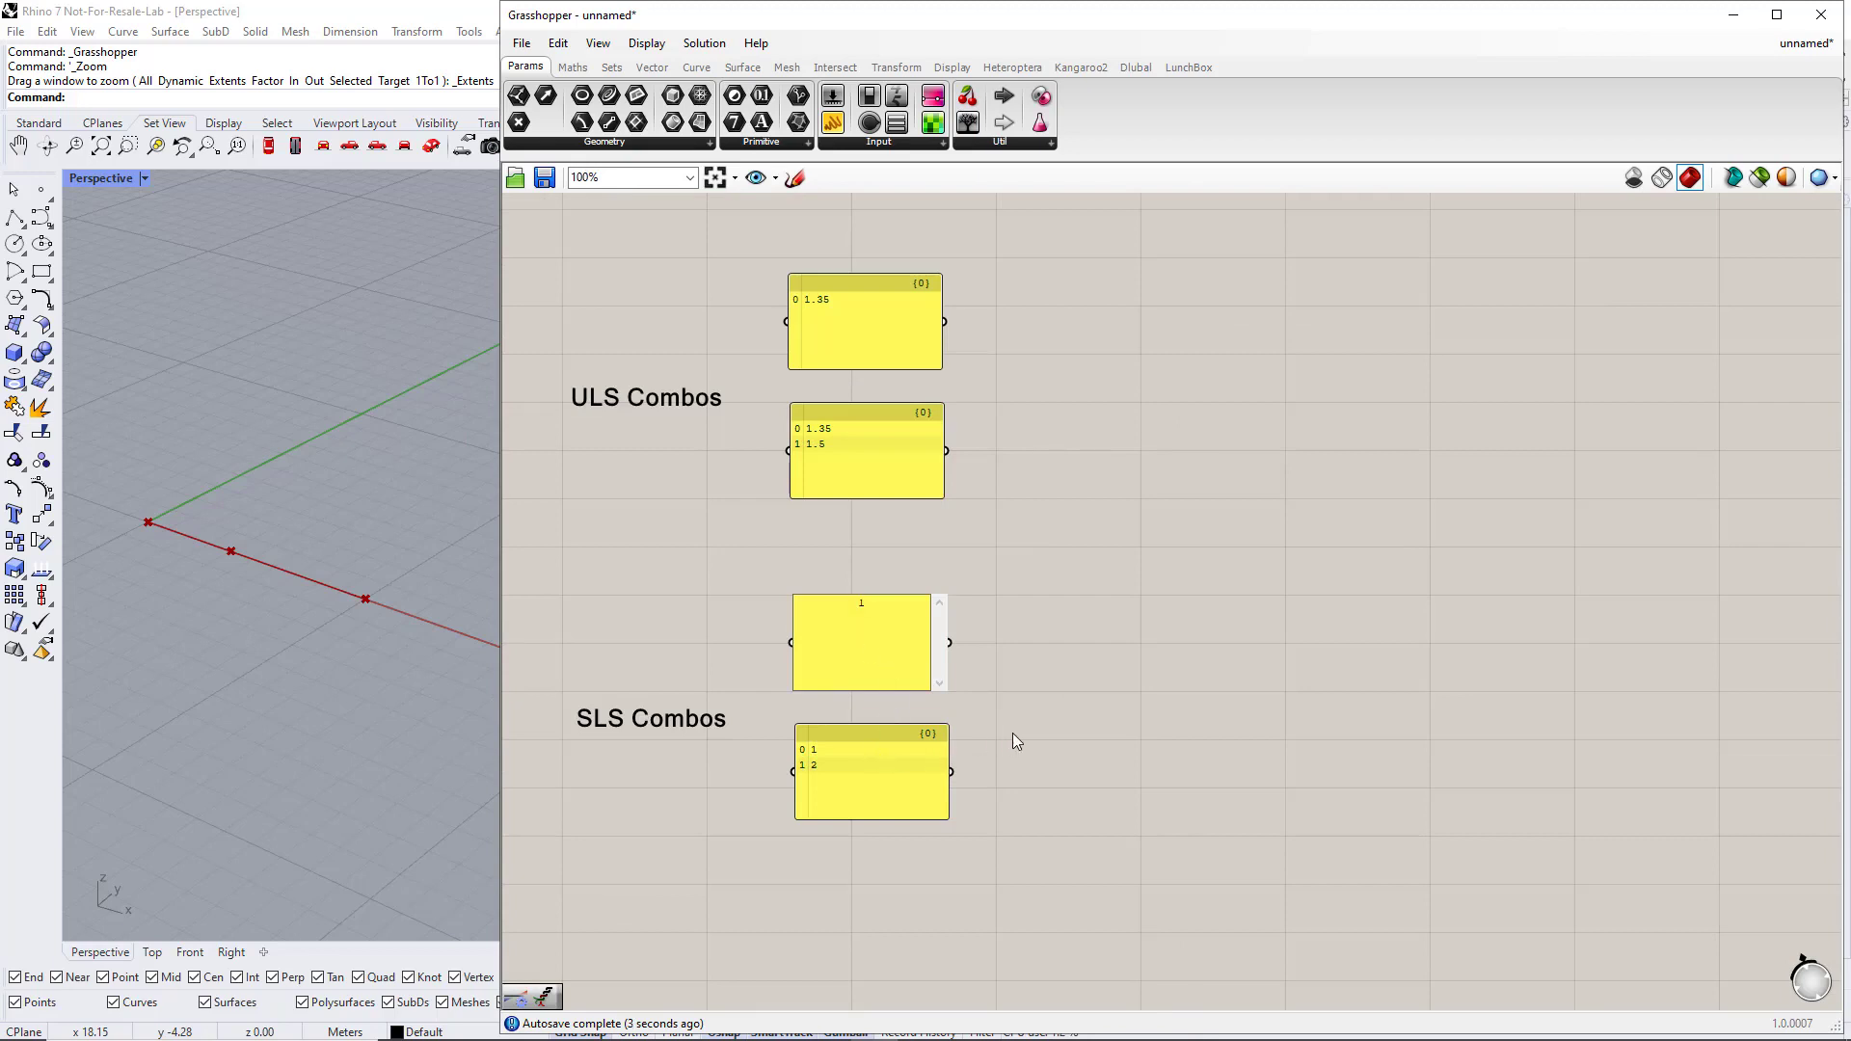
left_click(1005, 731)
double_click(848, 761)
left_click(870, 740)
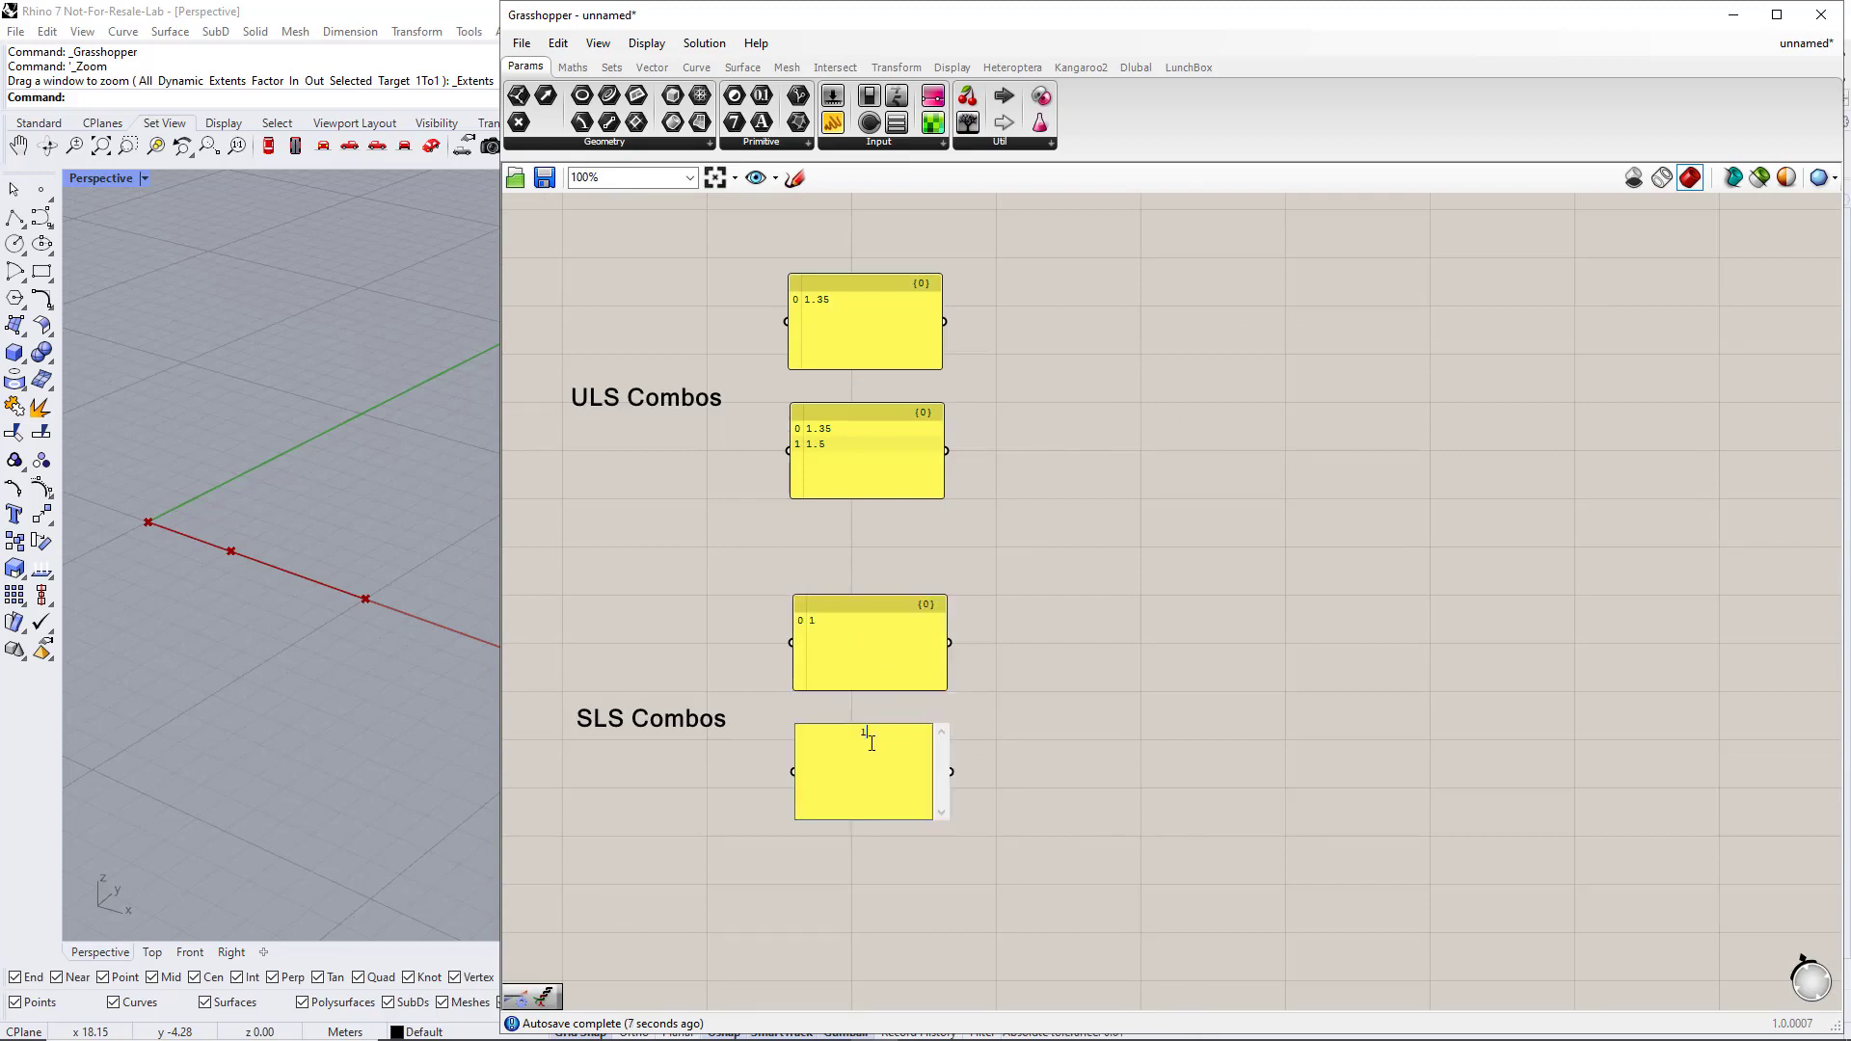
left_click(1108, 779)
- Group the copied ULS Combos label with its two factor panels, and likewise the copied SLS Combos label with its panels
scroll(1108, 779, "down", 2)
key("ctrl+g")
left_click_drag(697, 409, 1092, 615)
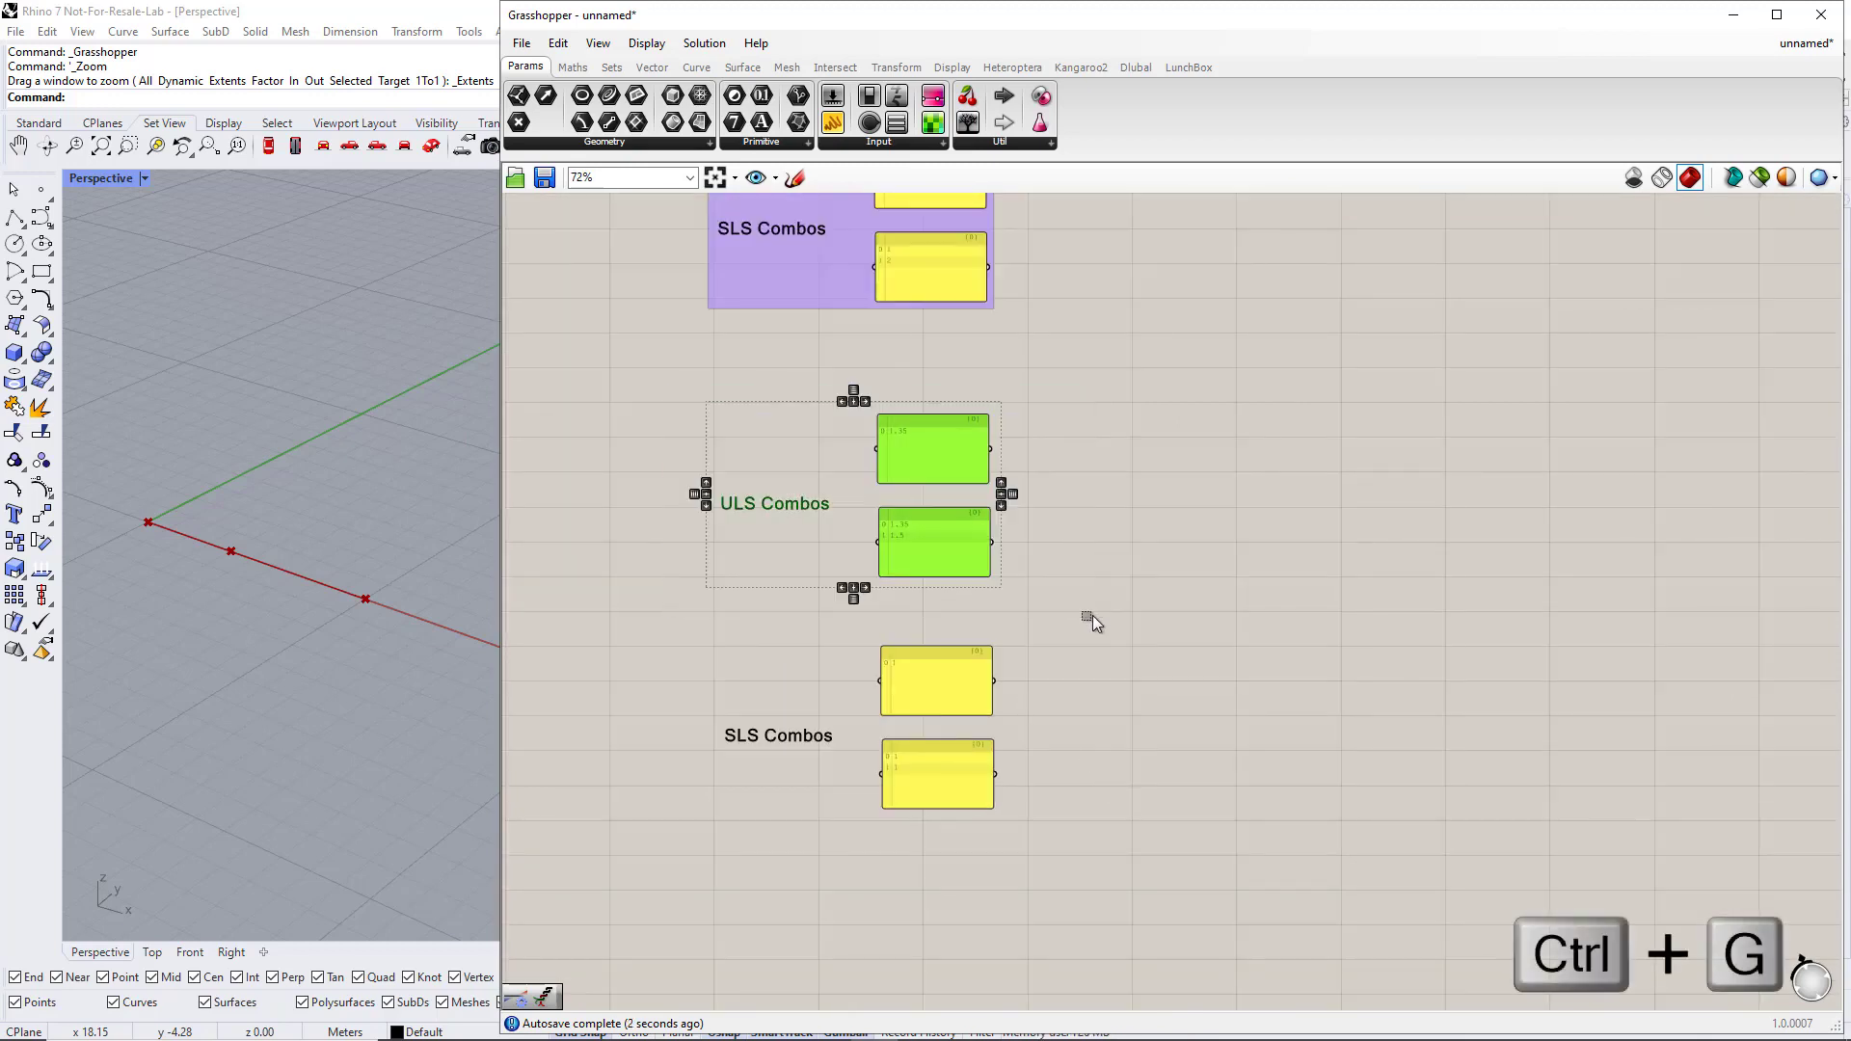
key("ctrl+g")
left_click(804, 779)
left_click_drag(804, 779, 1095, 854)
key("ctrl+g")
left_click(1138, 748)
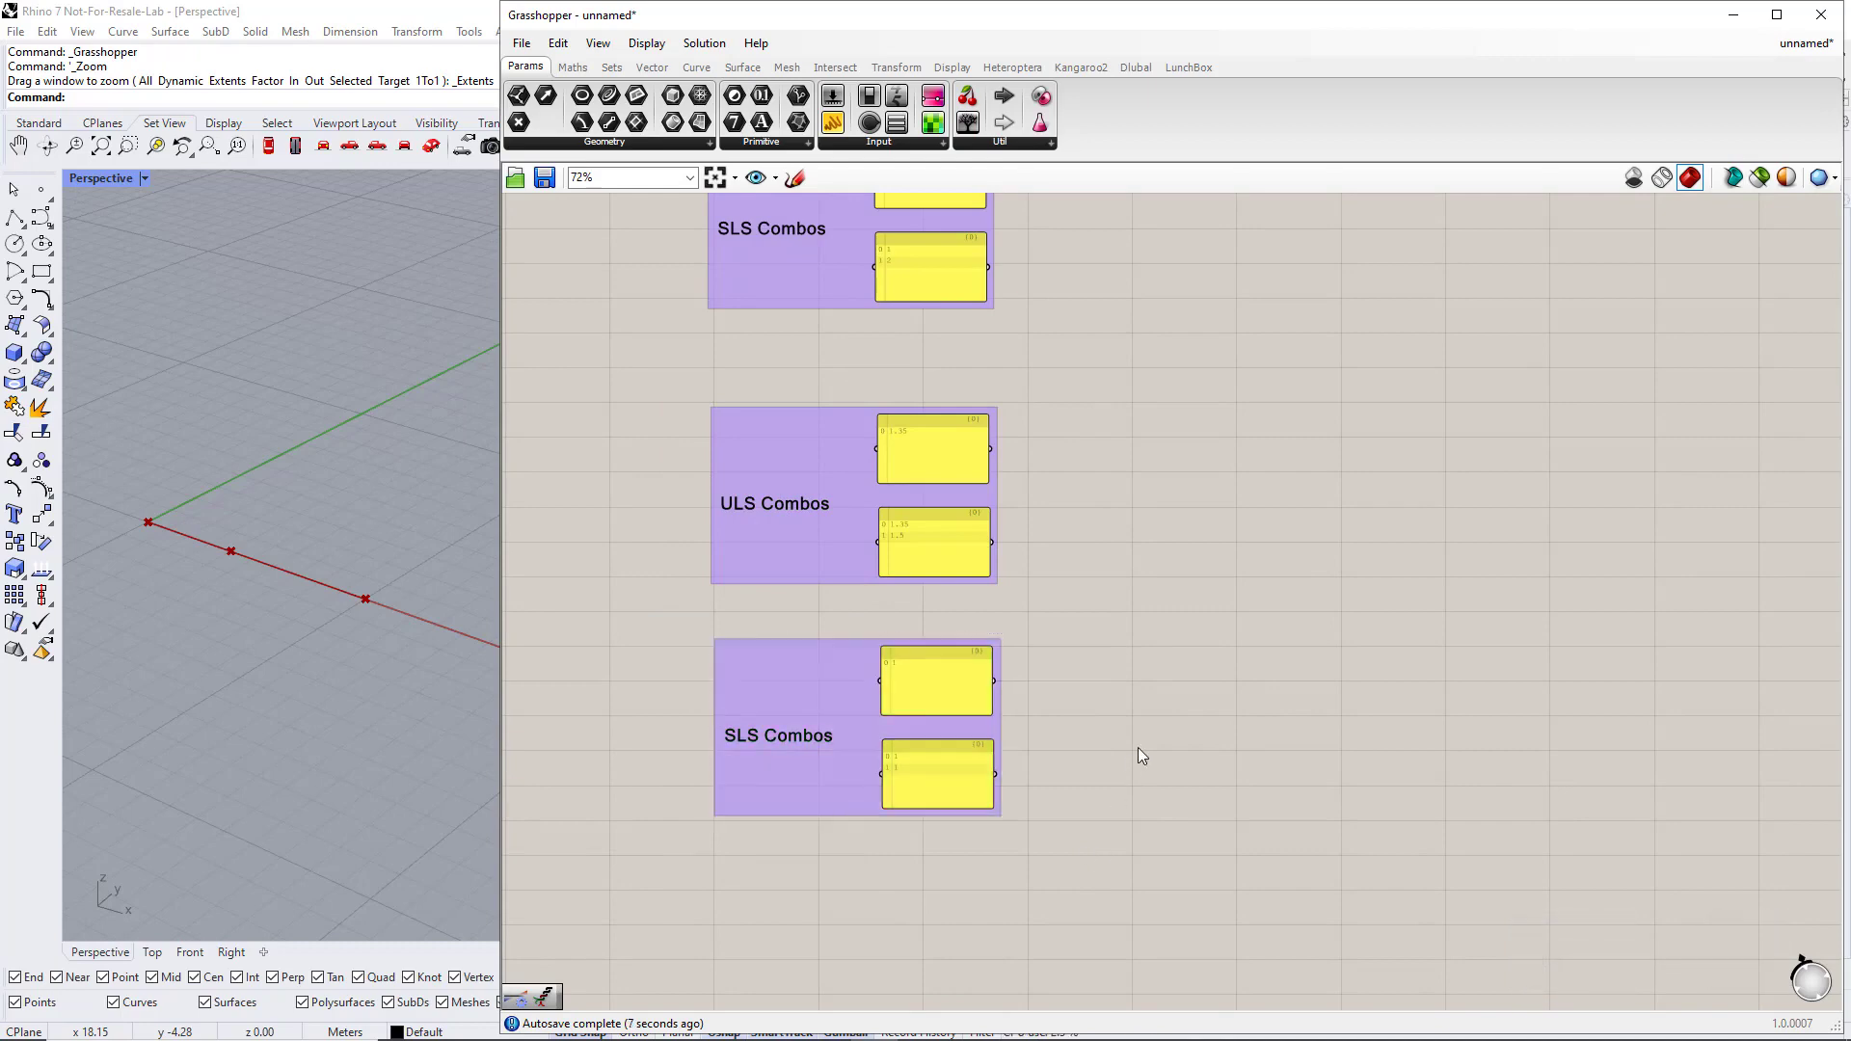
- Add an Entwine component beside the load case panels and give it a fourth input, {0;3}
scroll(764, 459, "down", 2)
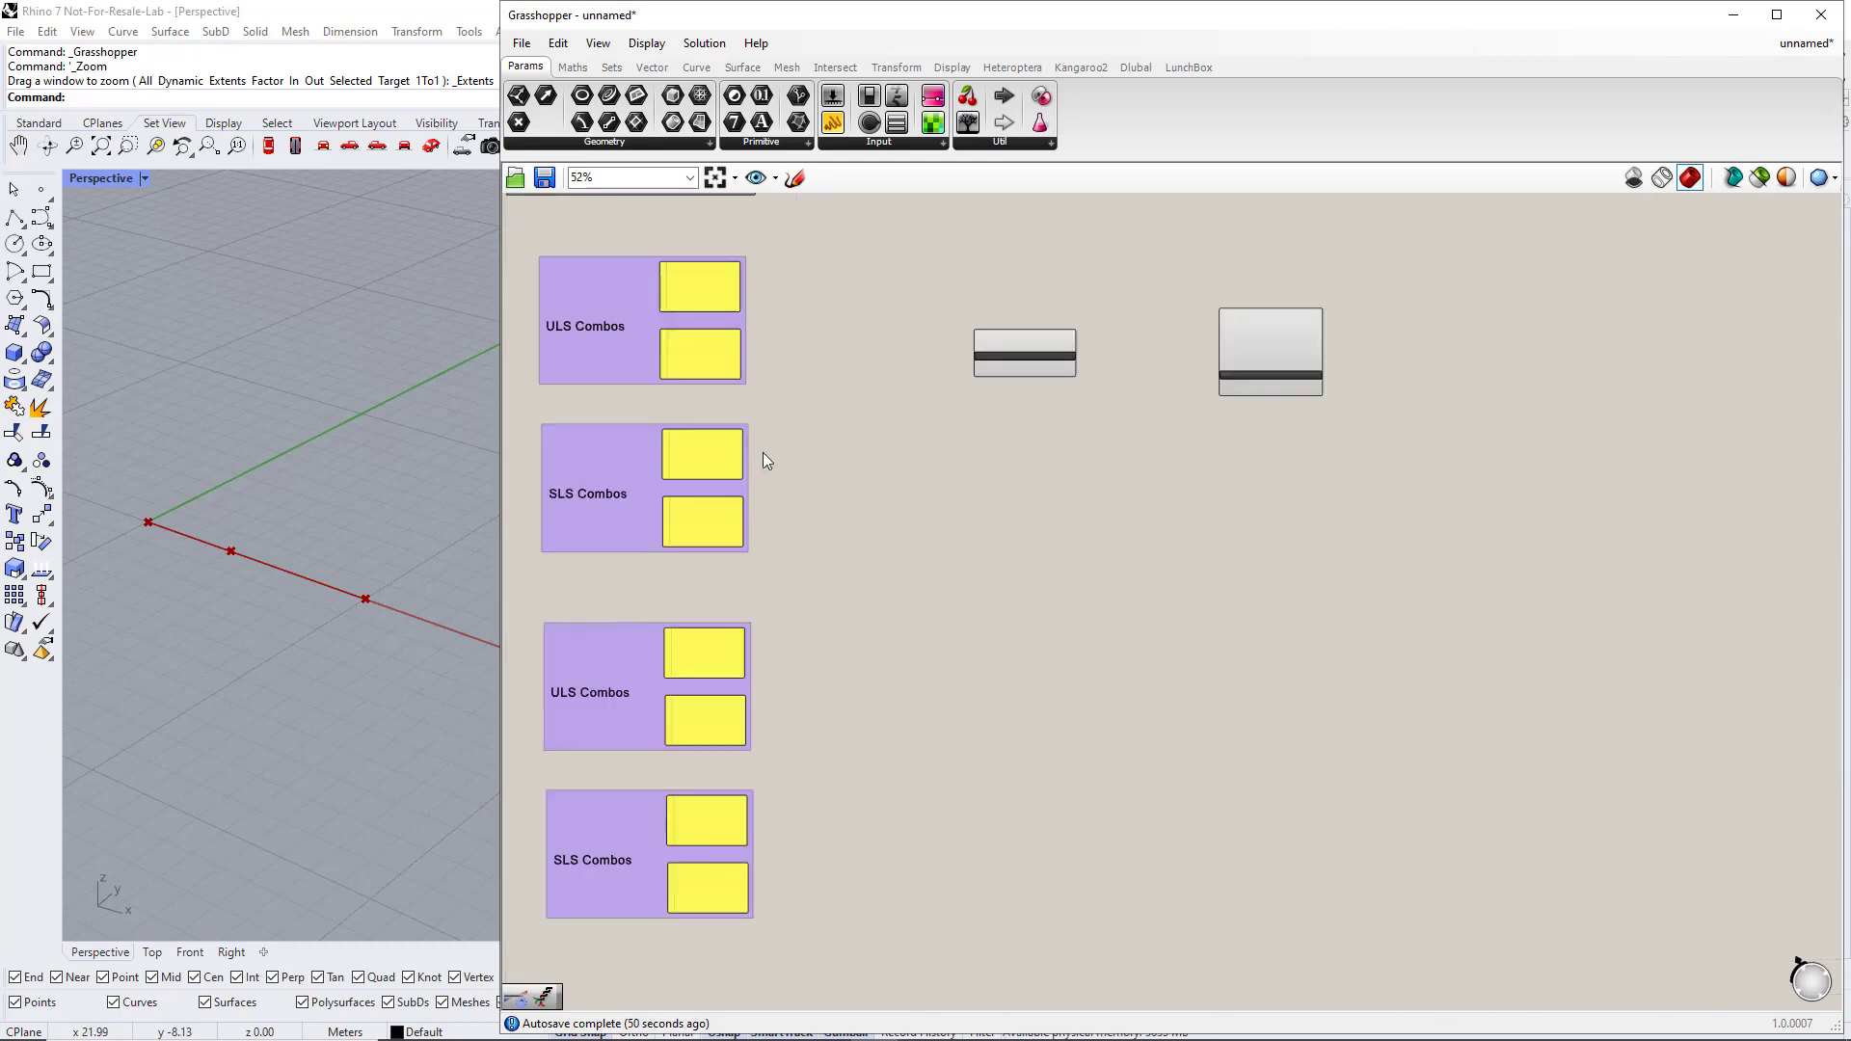
left_click(611, 67)
left_click(947, 145)
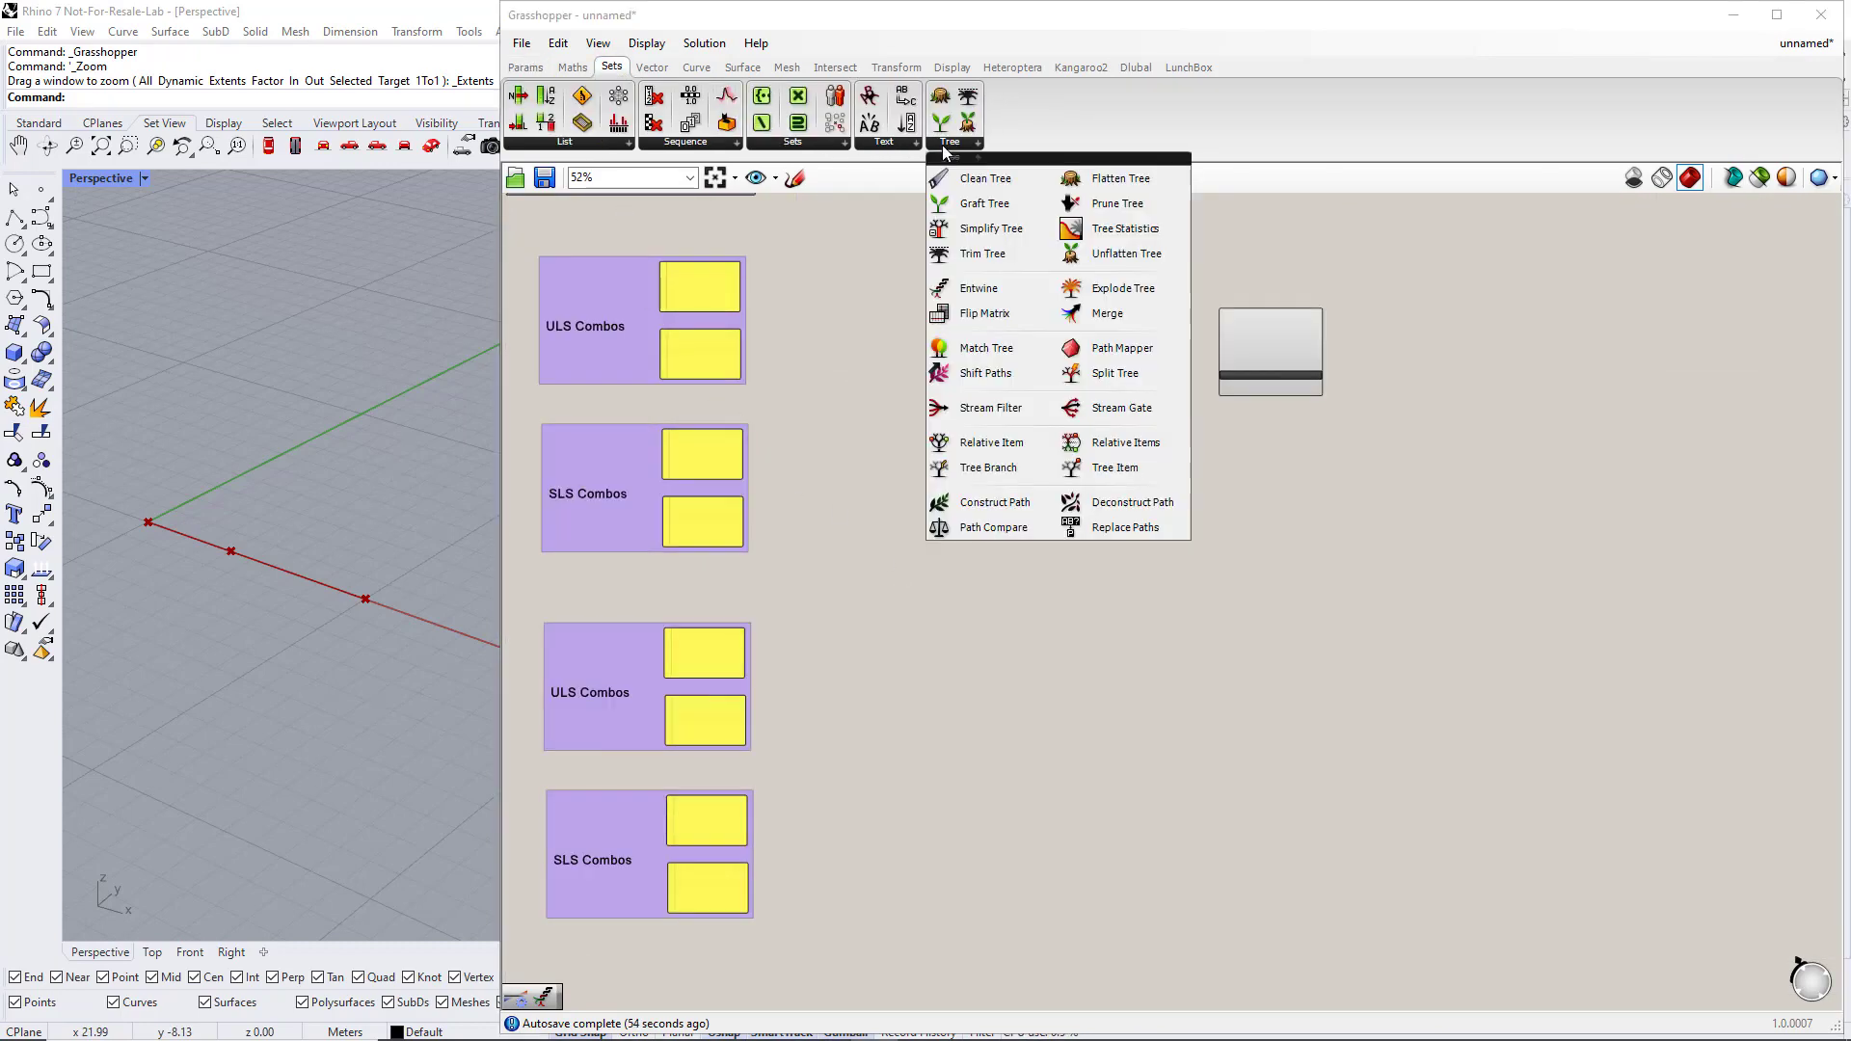
left_click_drag(993, 282, 928, 384)
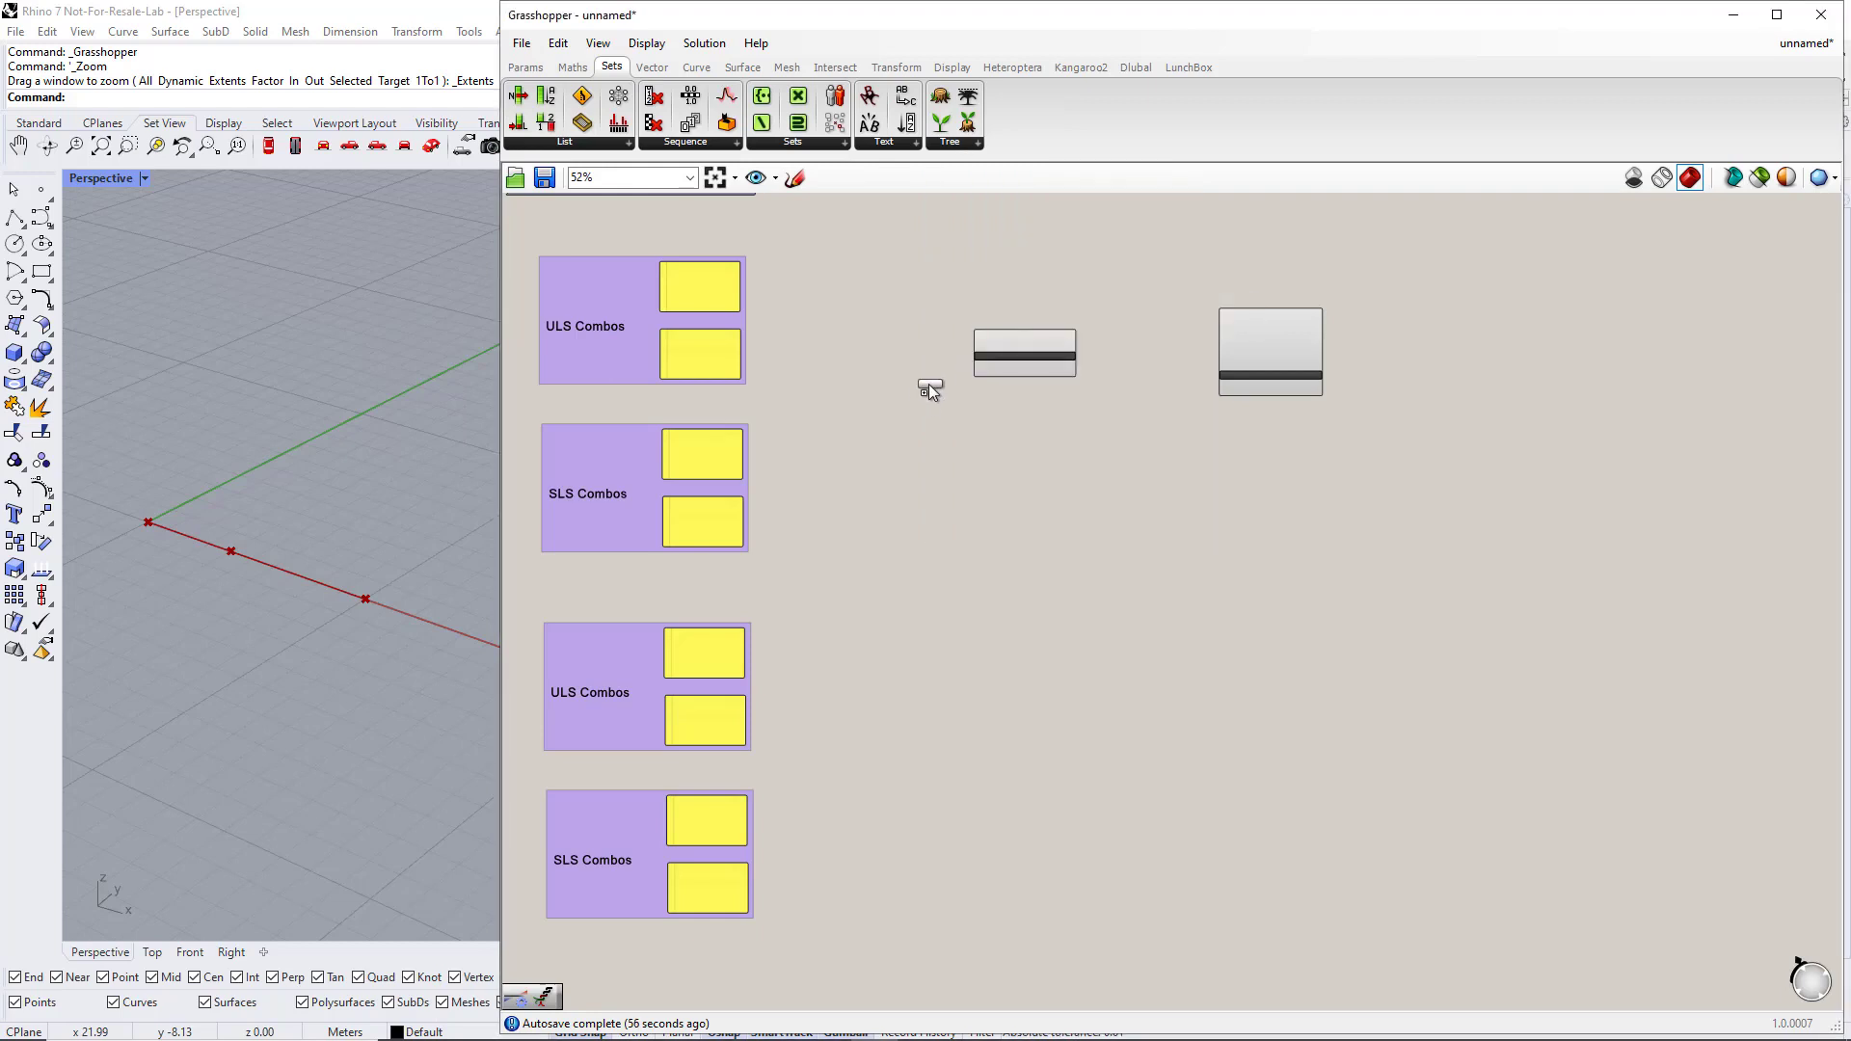
scroll(867, 434, "up", 4)
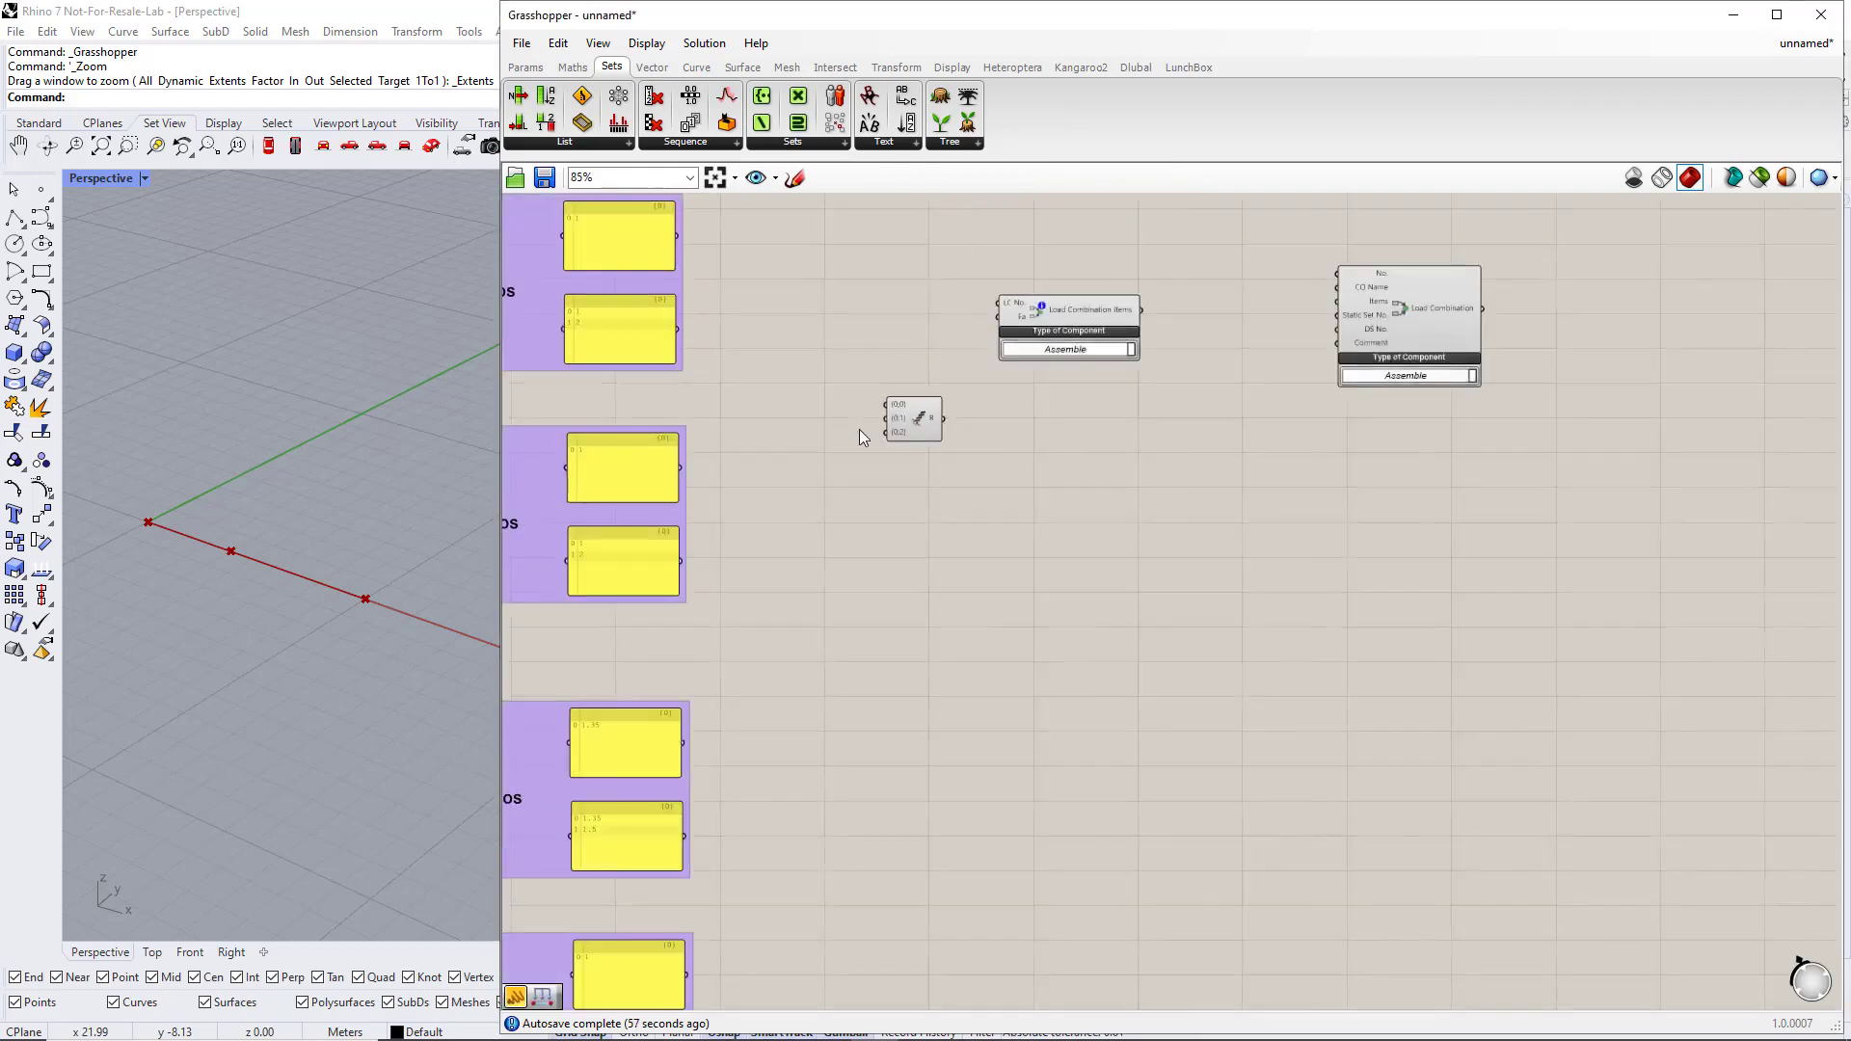
scroll(959, 446, "up", 1)
right_click_drag(999, 594, 1095, 617)
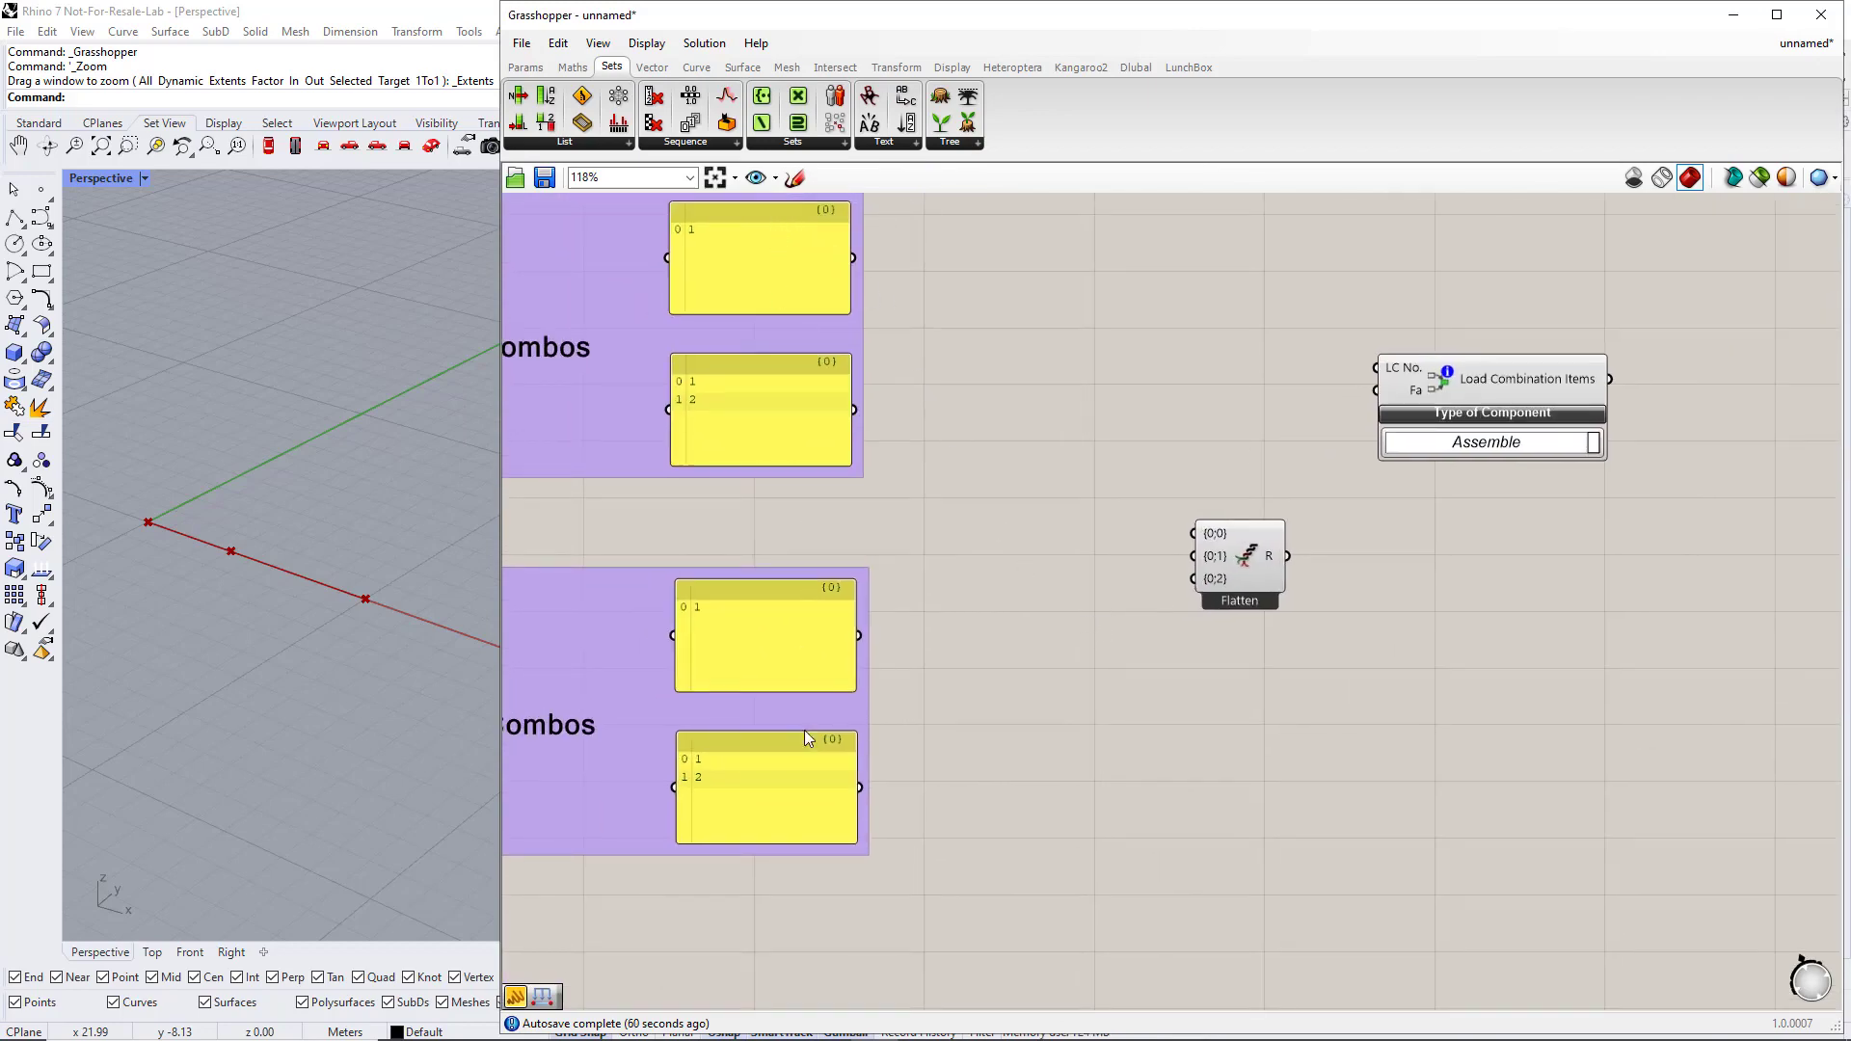
scroll(1185, 607, "up", 6)
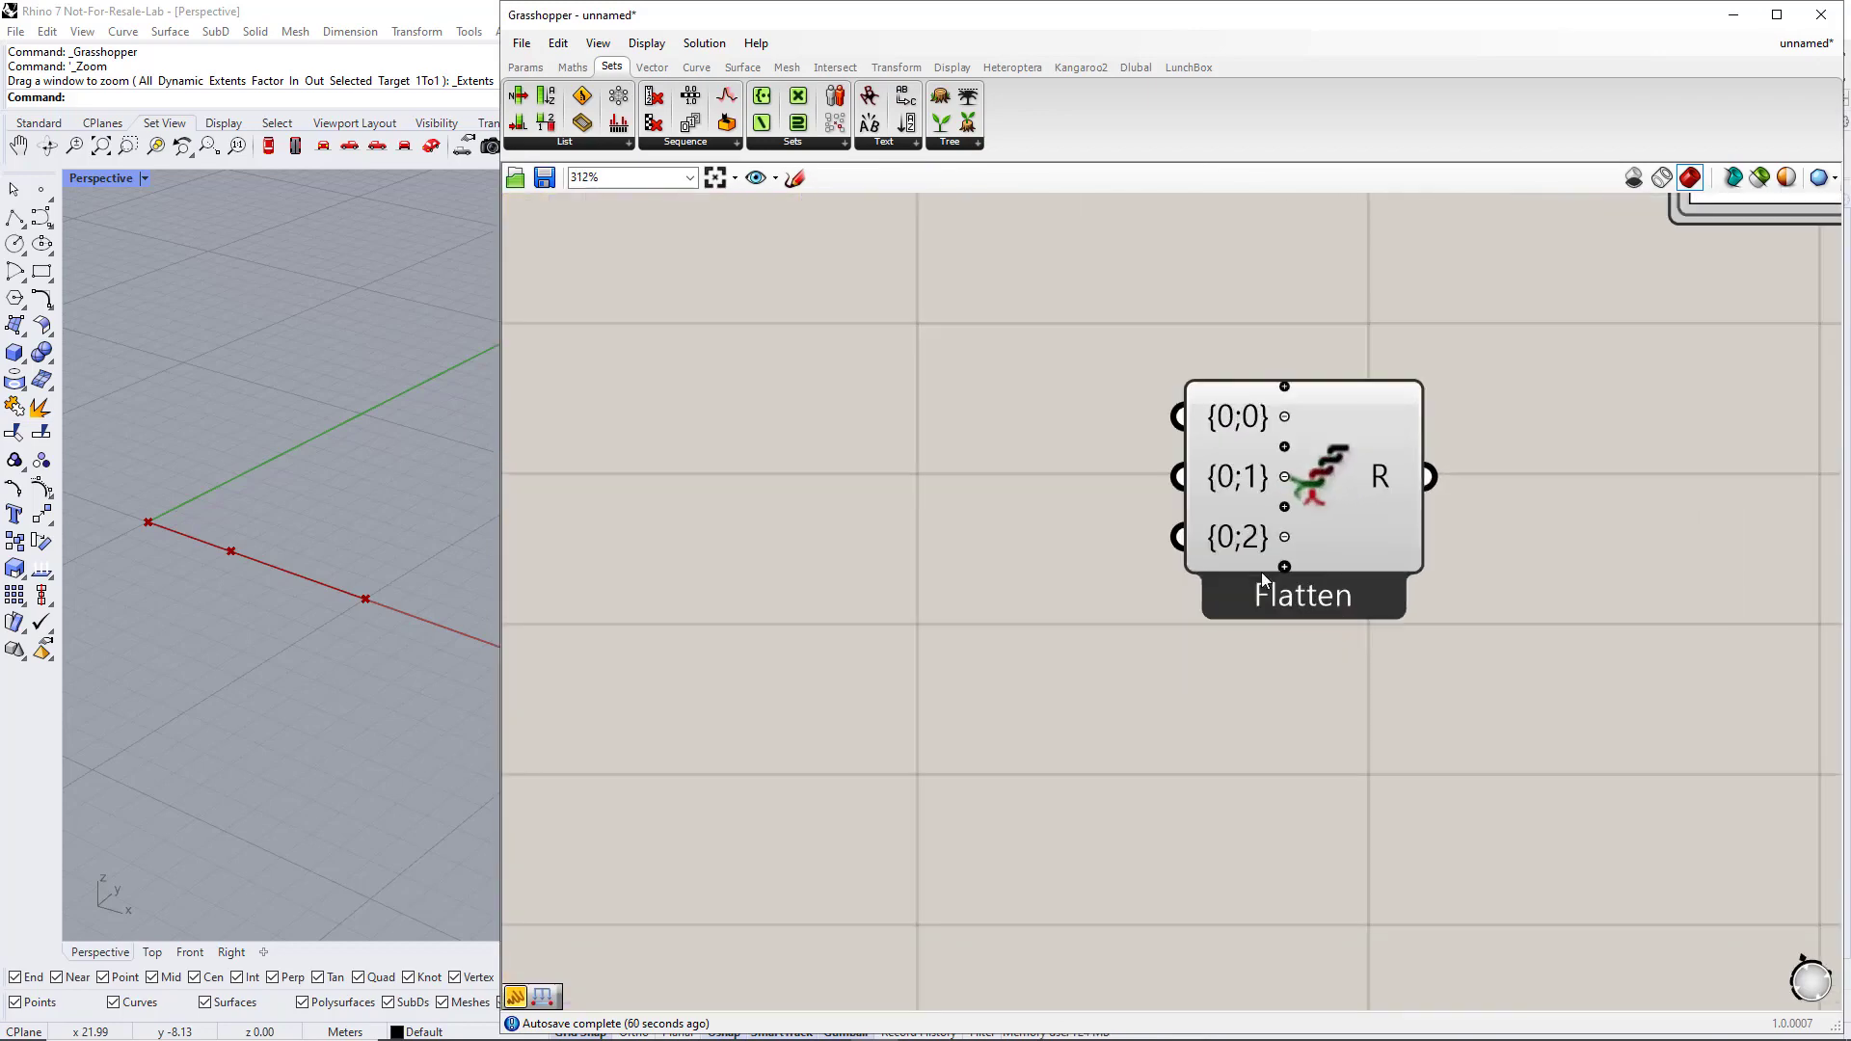
left_click(1286, 568)
scroll(1214, 575, "down", 6)
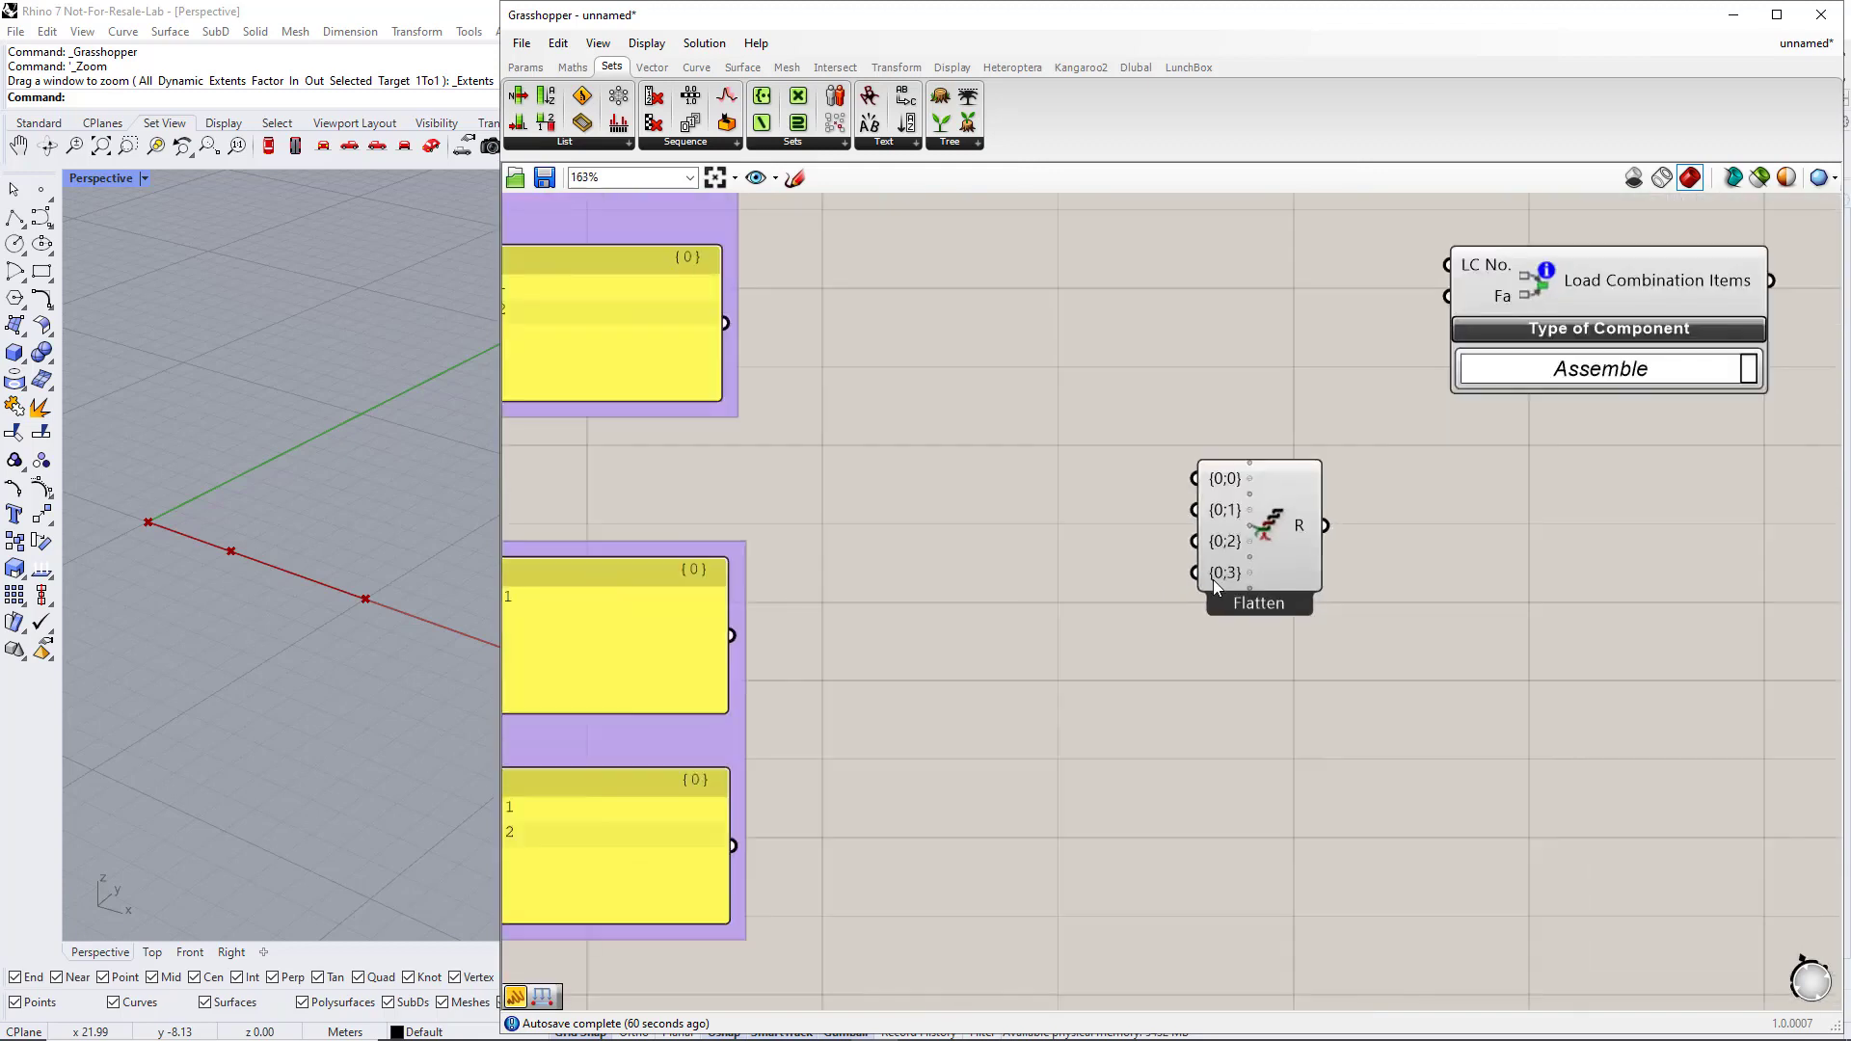
left_click_drag(1241, 552, 1161, 536)
- Connect the four ULS and SLS load case panels in order to the Entwine inputs {0;0} to {0;3}
right_click_drag(1096, 452, 1052, 505)
left_click_drag(815, 295, 1098, 532)
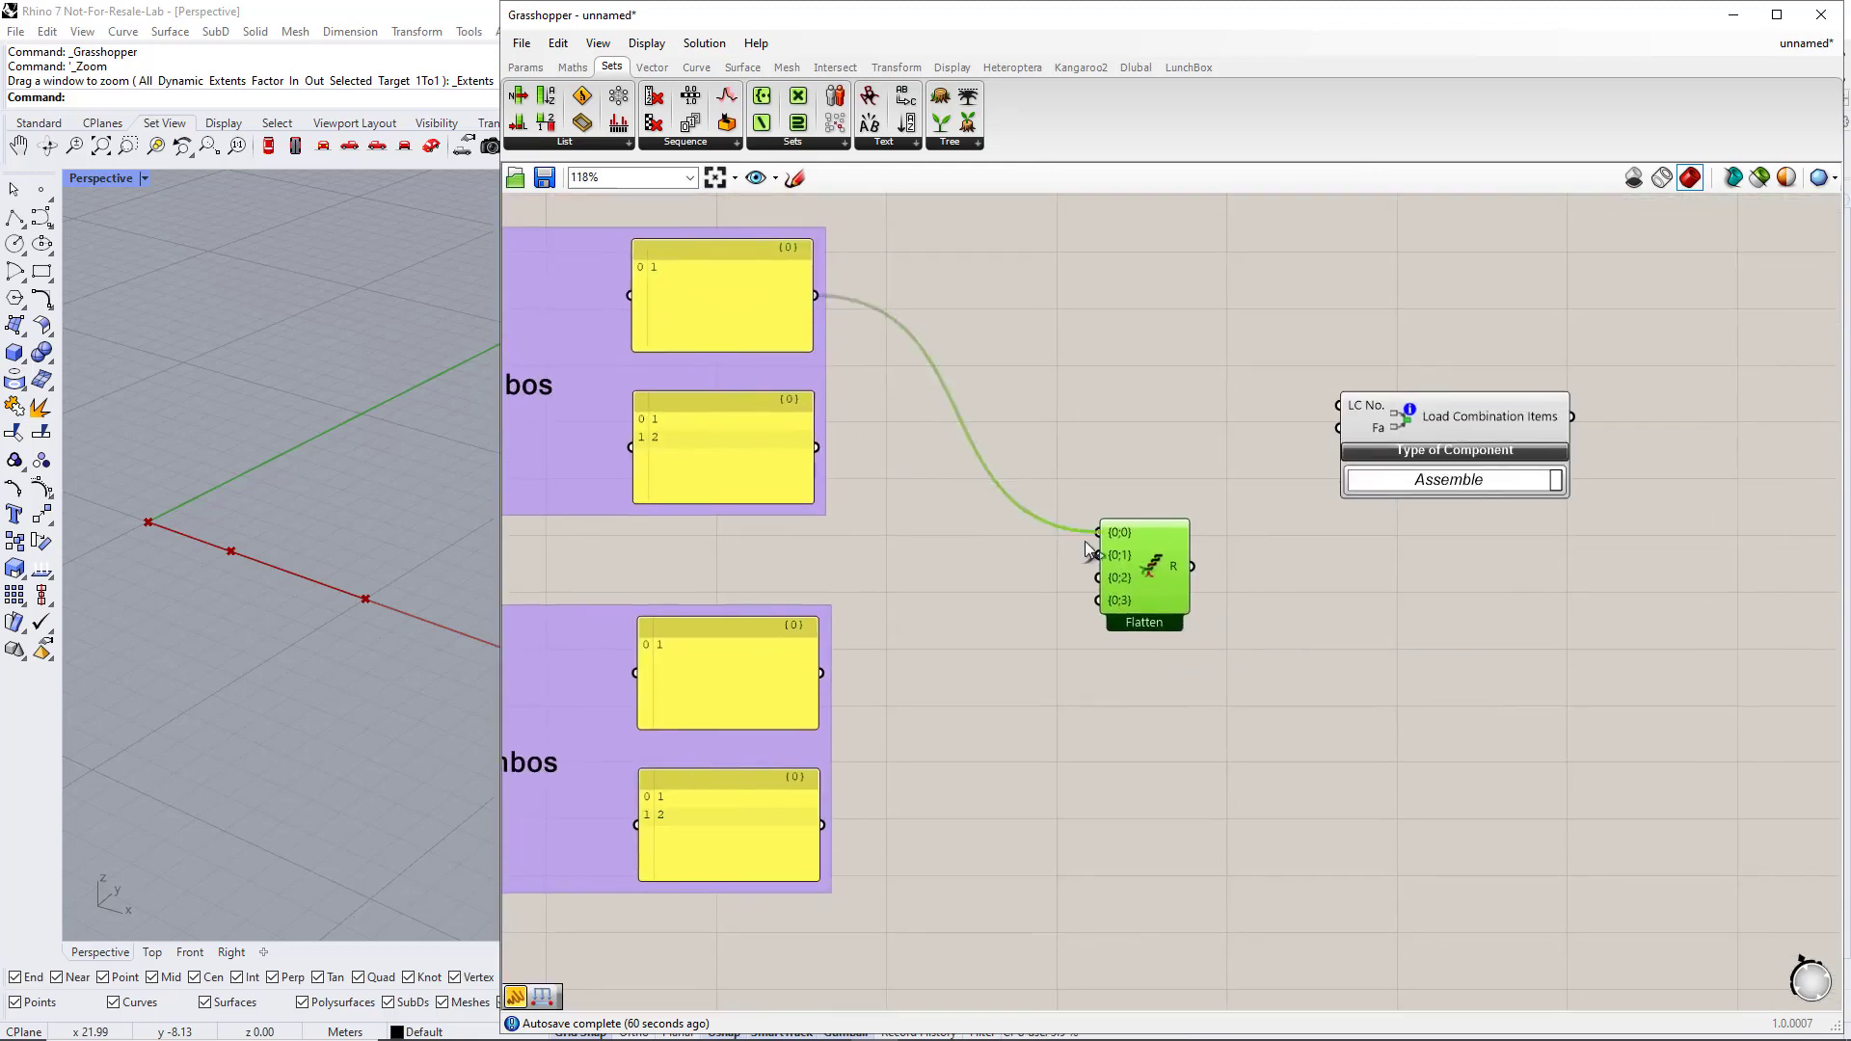
left_click_drag(816, 447, 1080, 554)
left_click_drag(827, 673, 1098, 577)
left_click_drag(819, 837, 1097, 599)
scroll(1091, 634, "down", 3)
- Duplicate the Entwine component beside the factor panels and rewire its four inputs to the ULS and SLS factor panels
right_click_drag(1086, 703, 1069, 505)
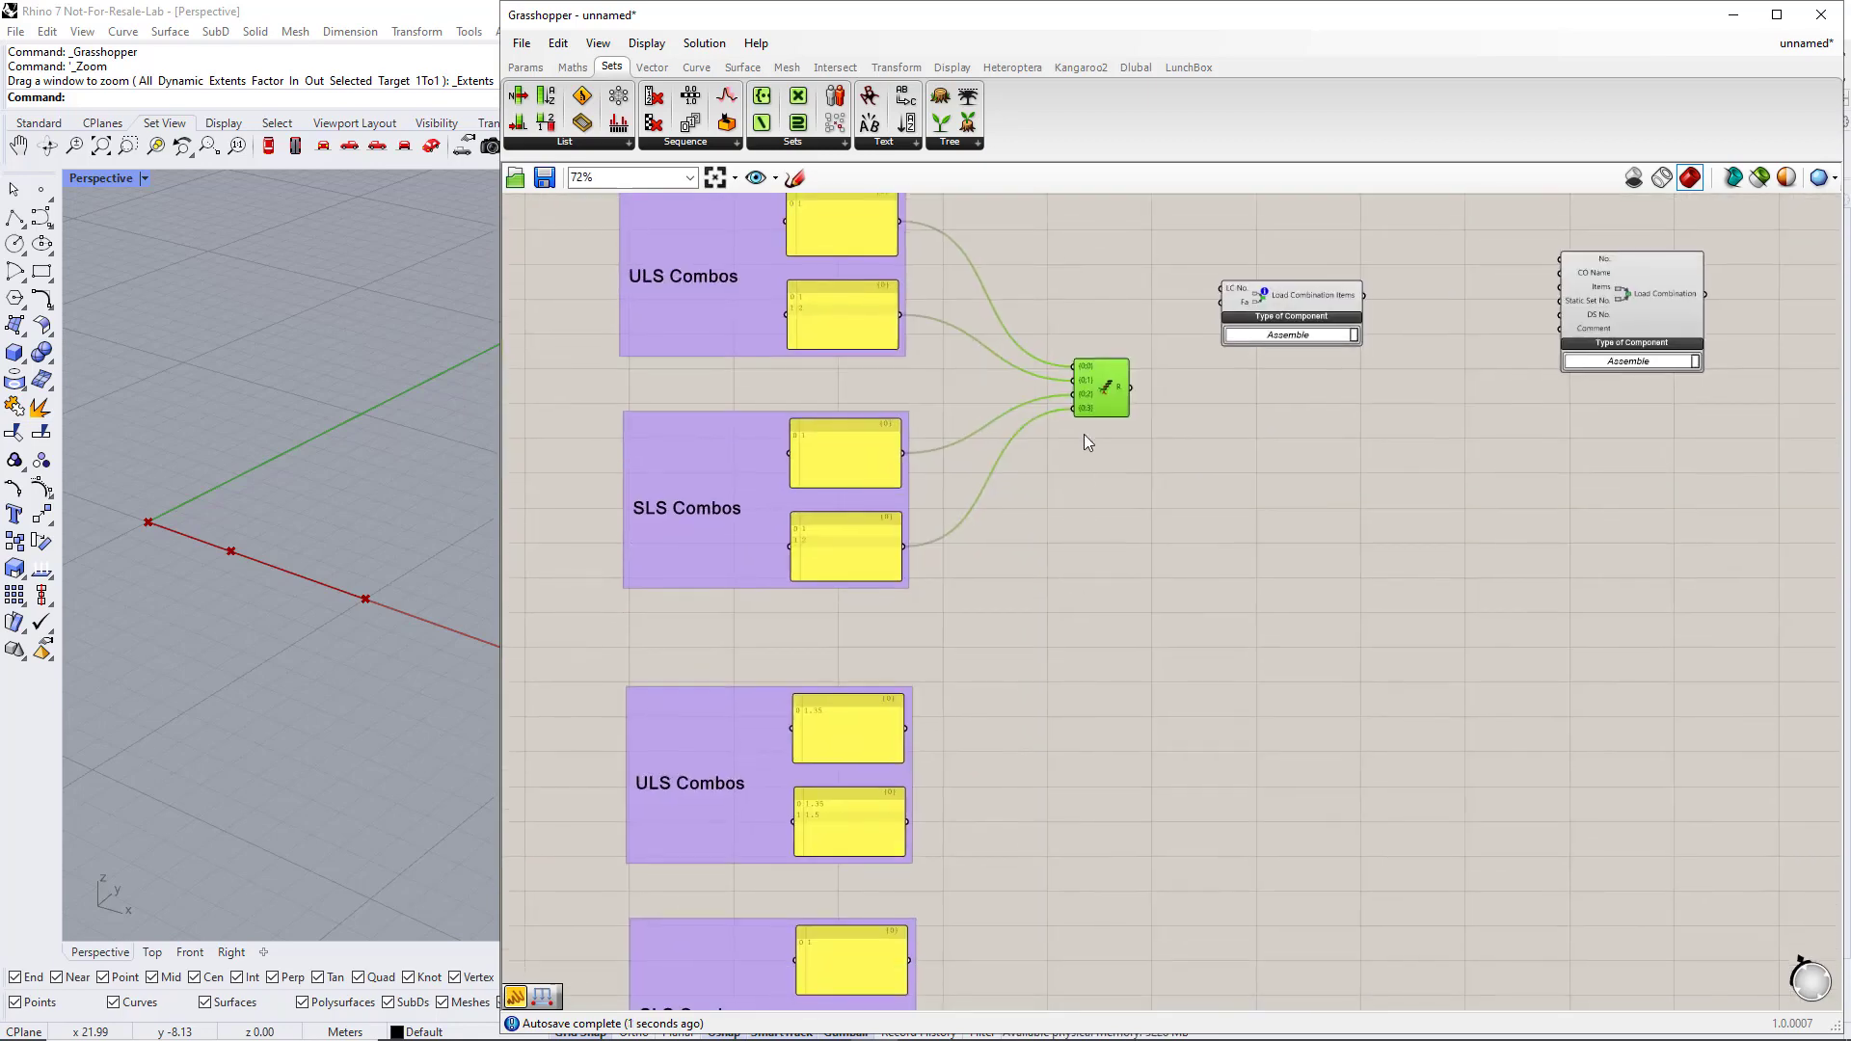
left_click_drag(1095, 420, 1115, 848, "alt")
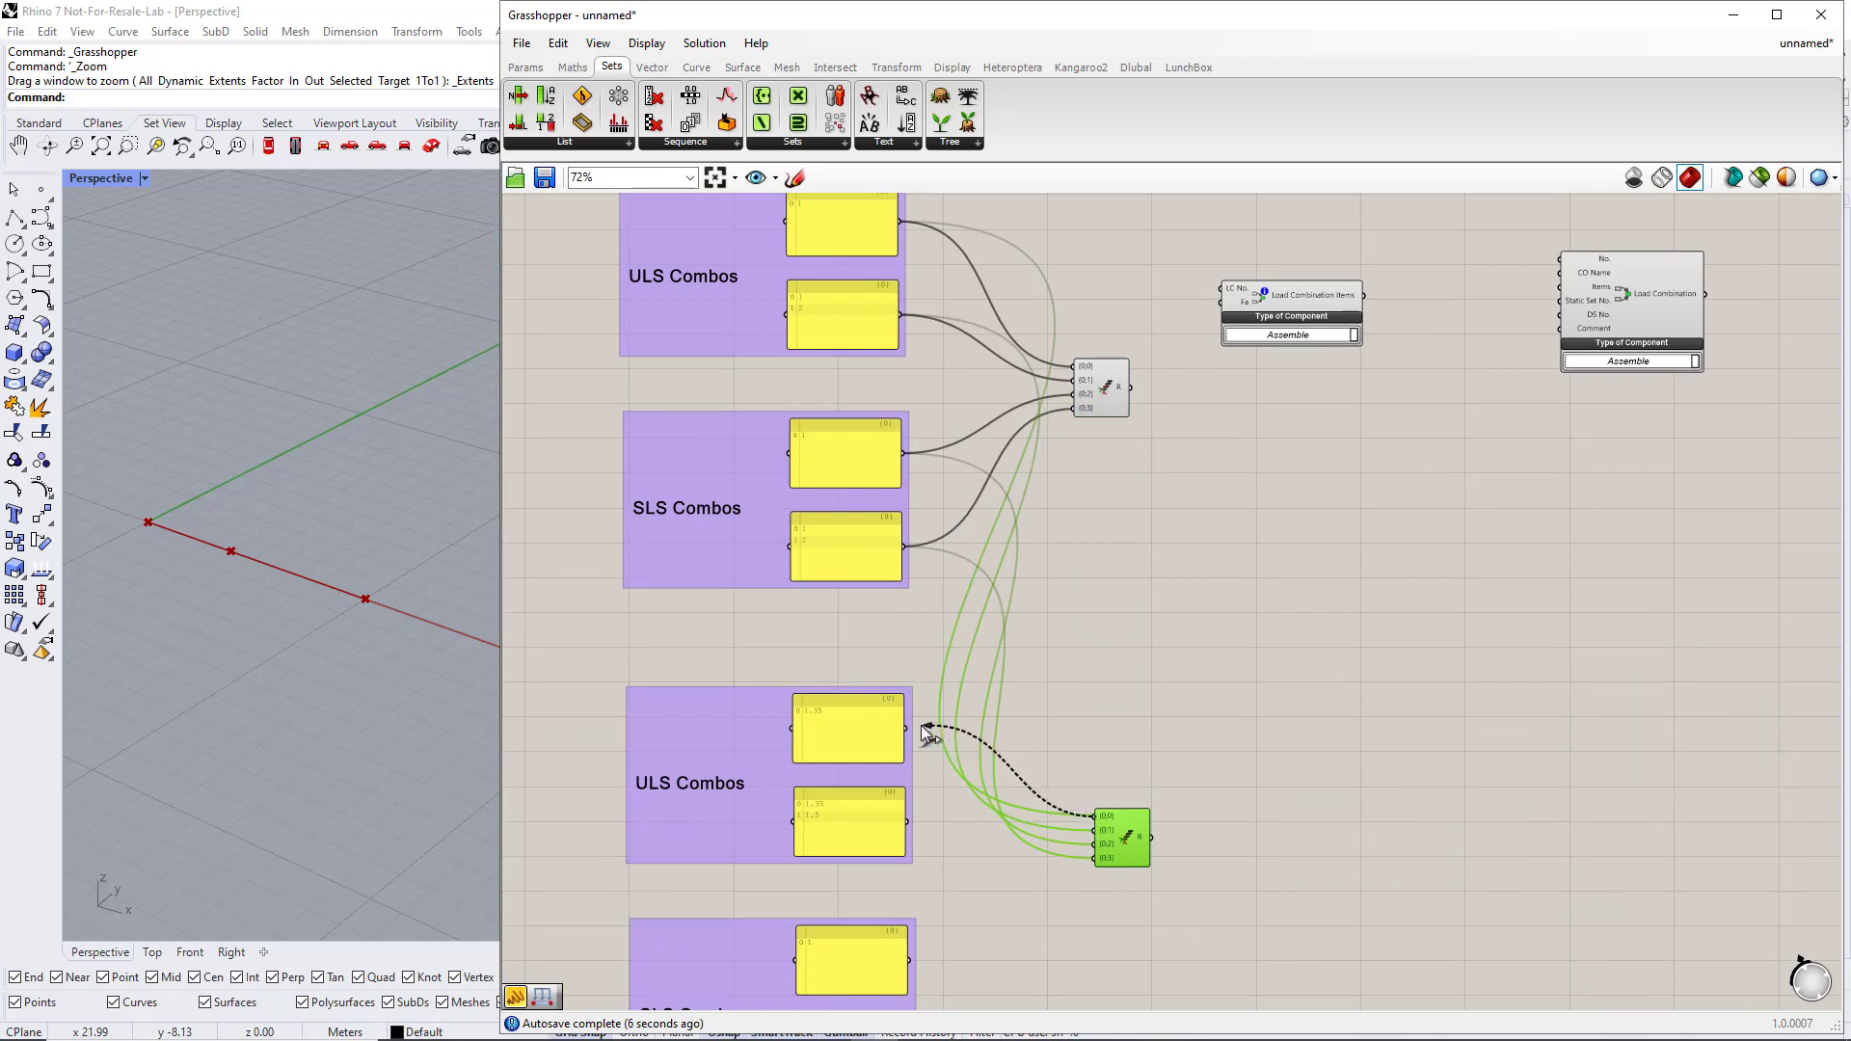
left_click_drag(1089, 829, 906, 822)
left_click_drag(1095, 846, 909, 961)
right_click_drag(1008, 948, 1001, 806)
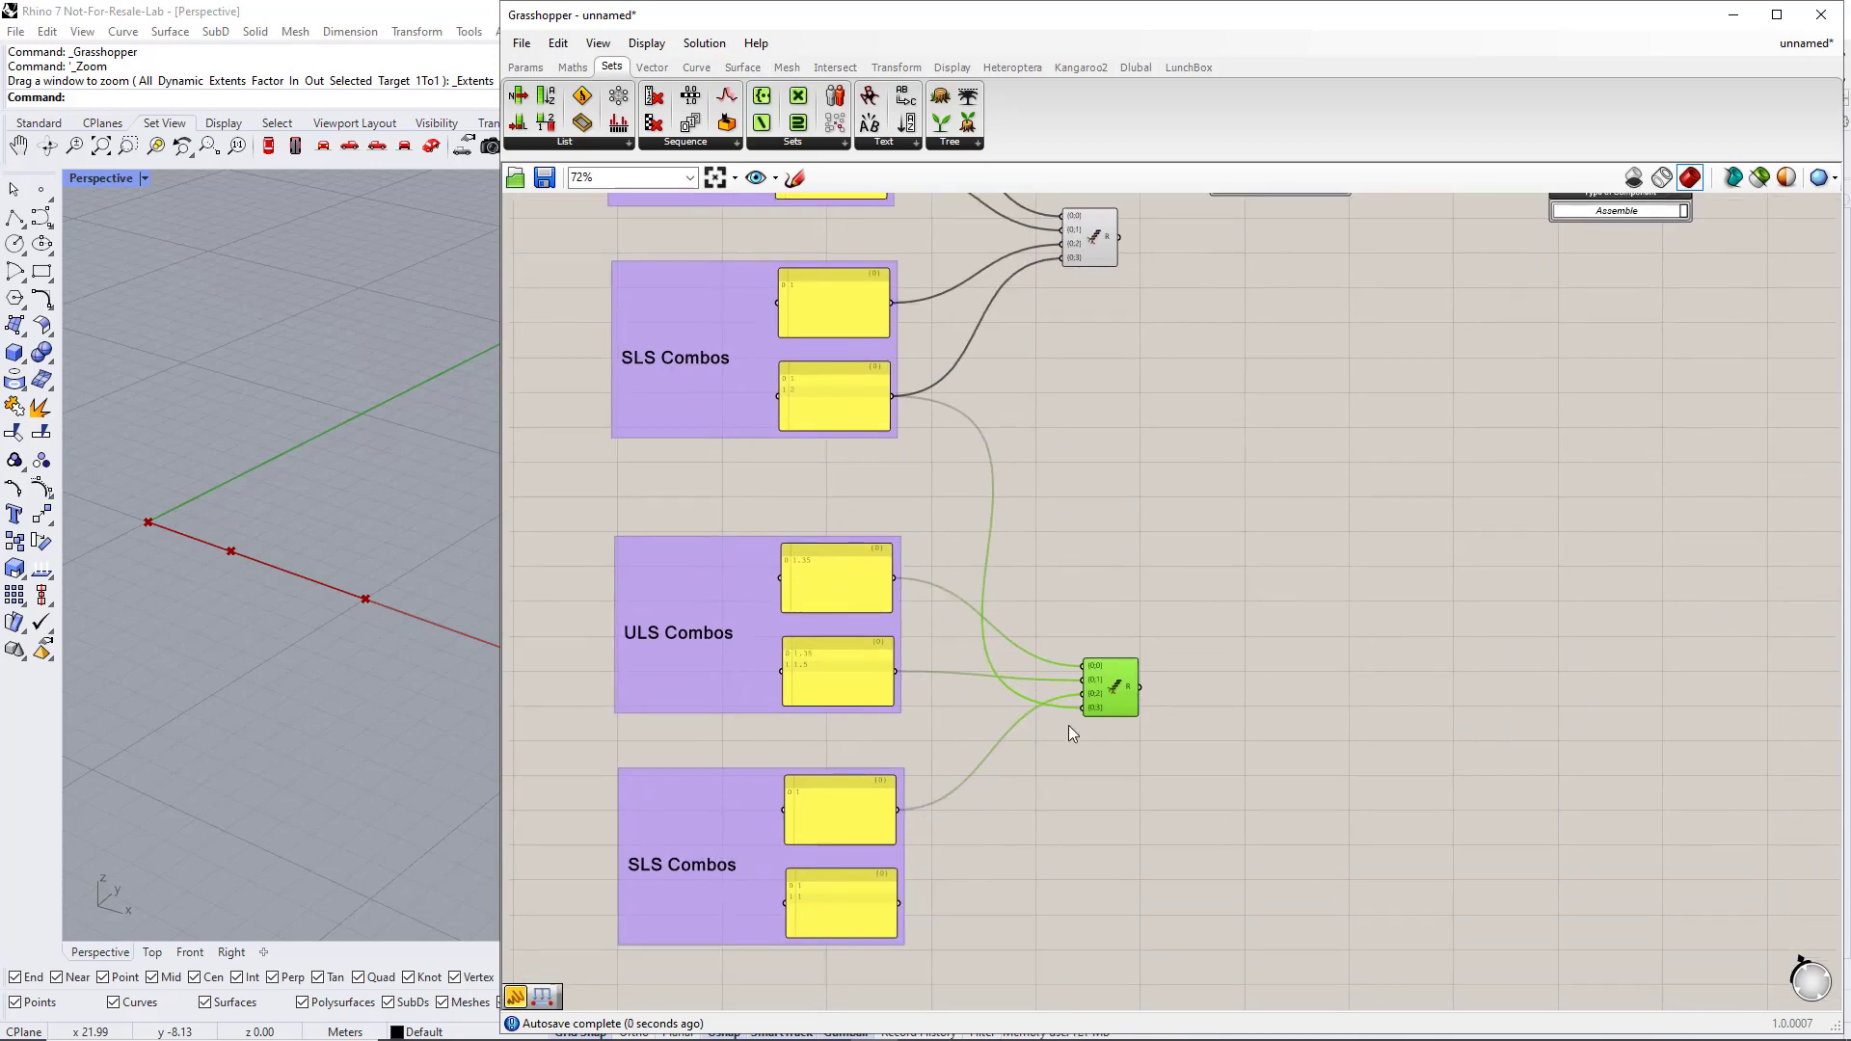
left_click_drag(1084, 709, 947, 894)
- Move the Load Combination Items and Load Combination components together down to a level between the two Entwine components
scroll(947, 894, "down", 2)
left_click(1257, 343)
left_click_drag(1256, 343, 1146, 268)
left_click_drag(1456, 333, 1667, 550)
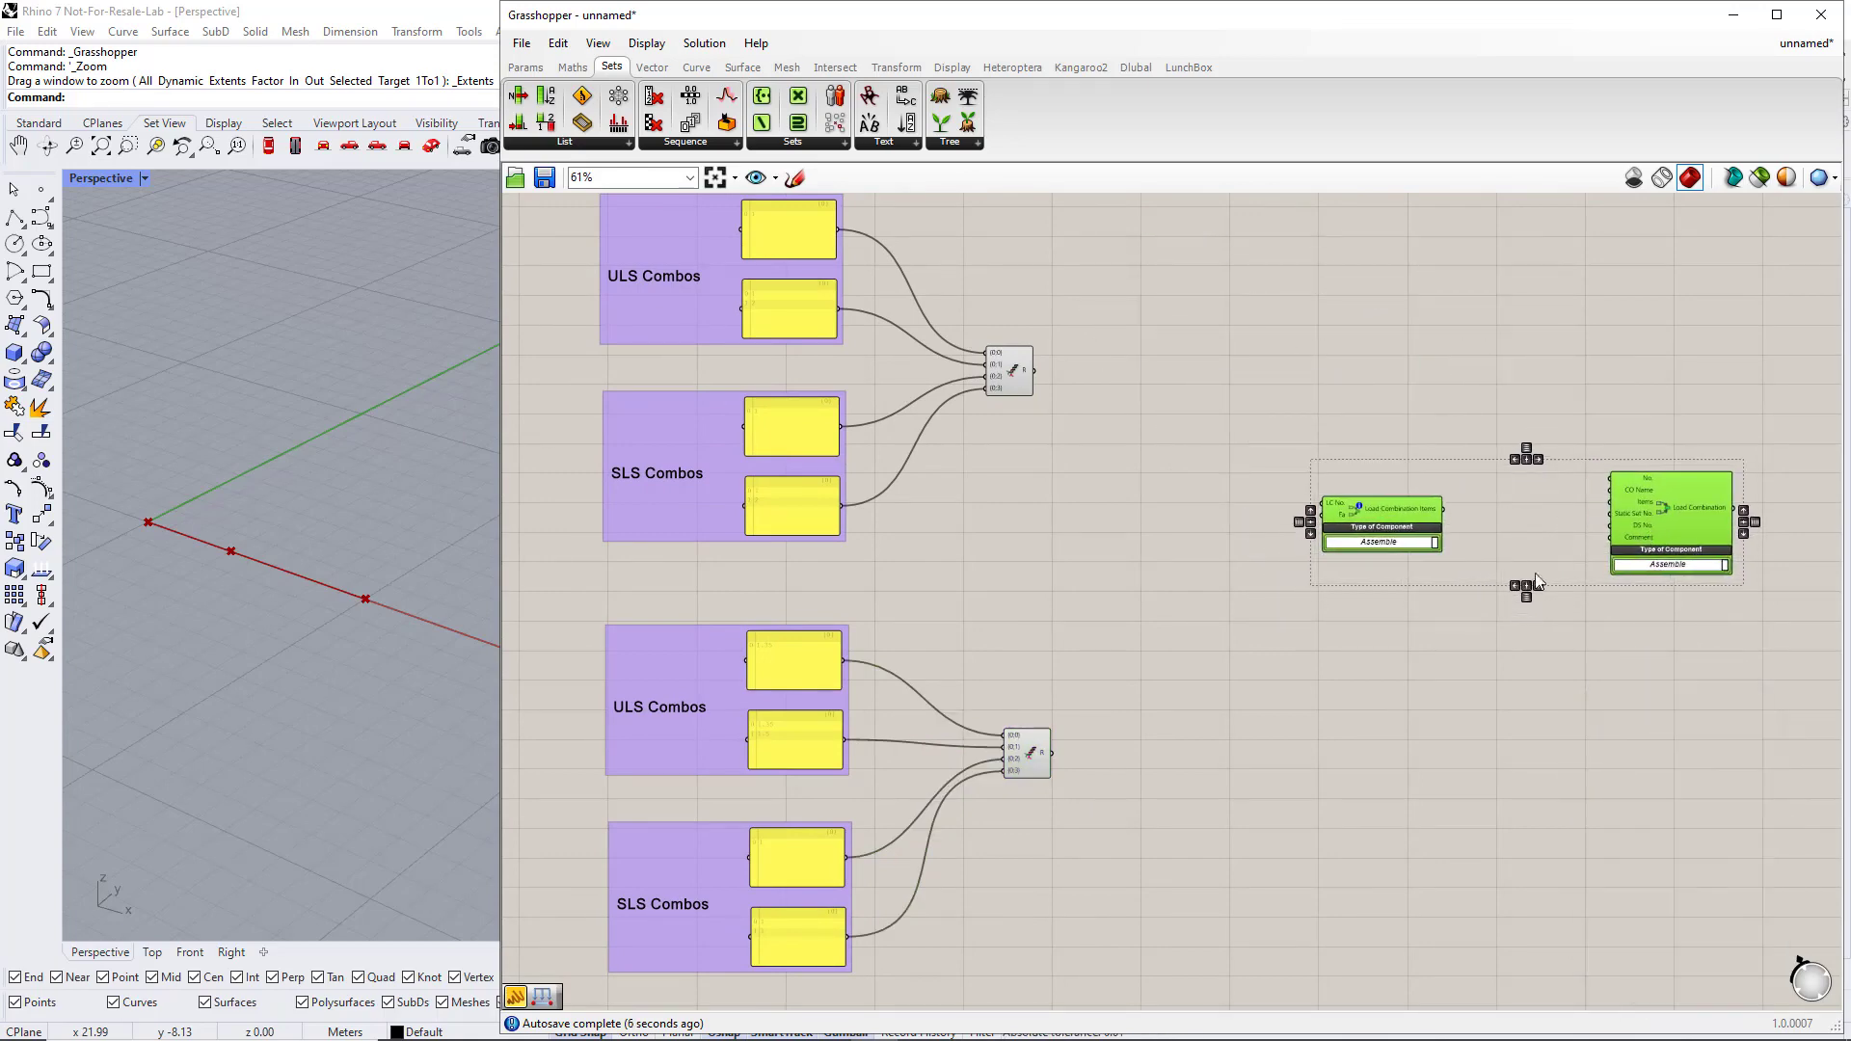
left_click(1402, 627)
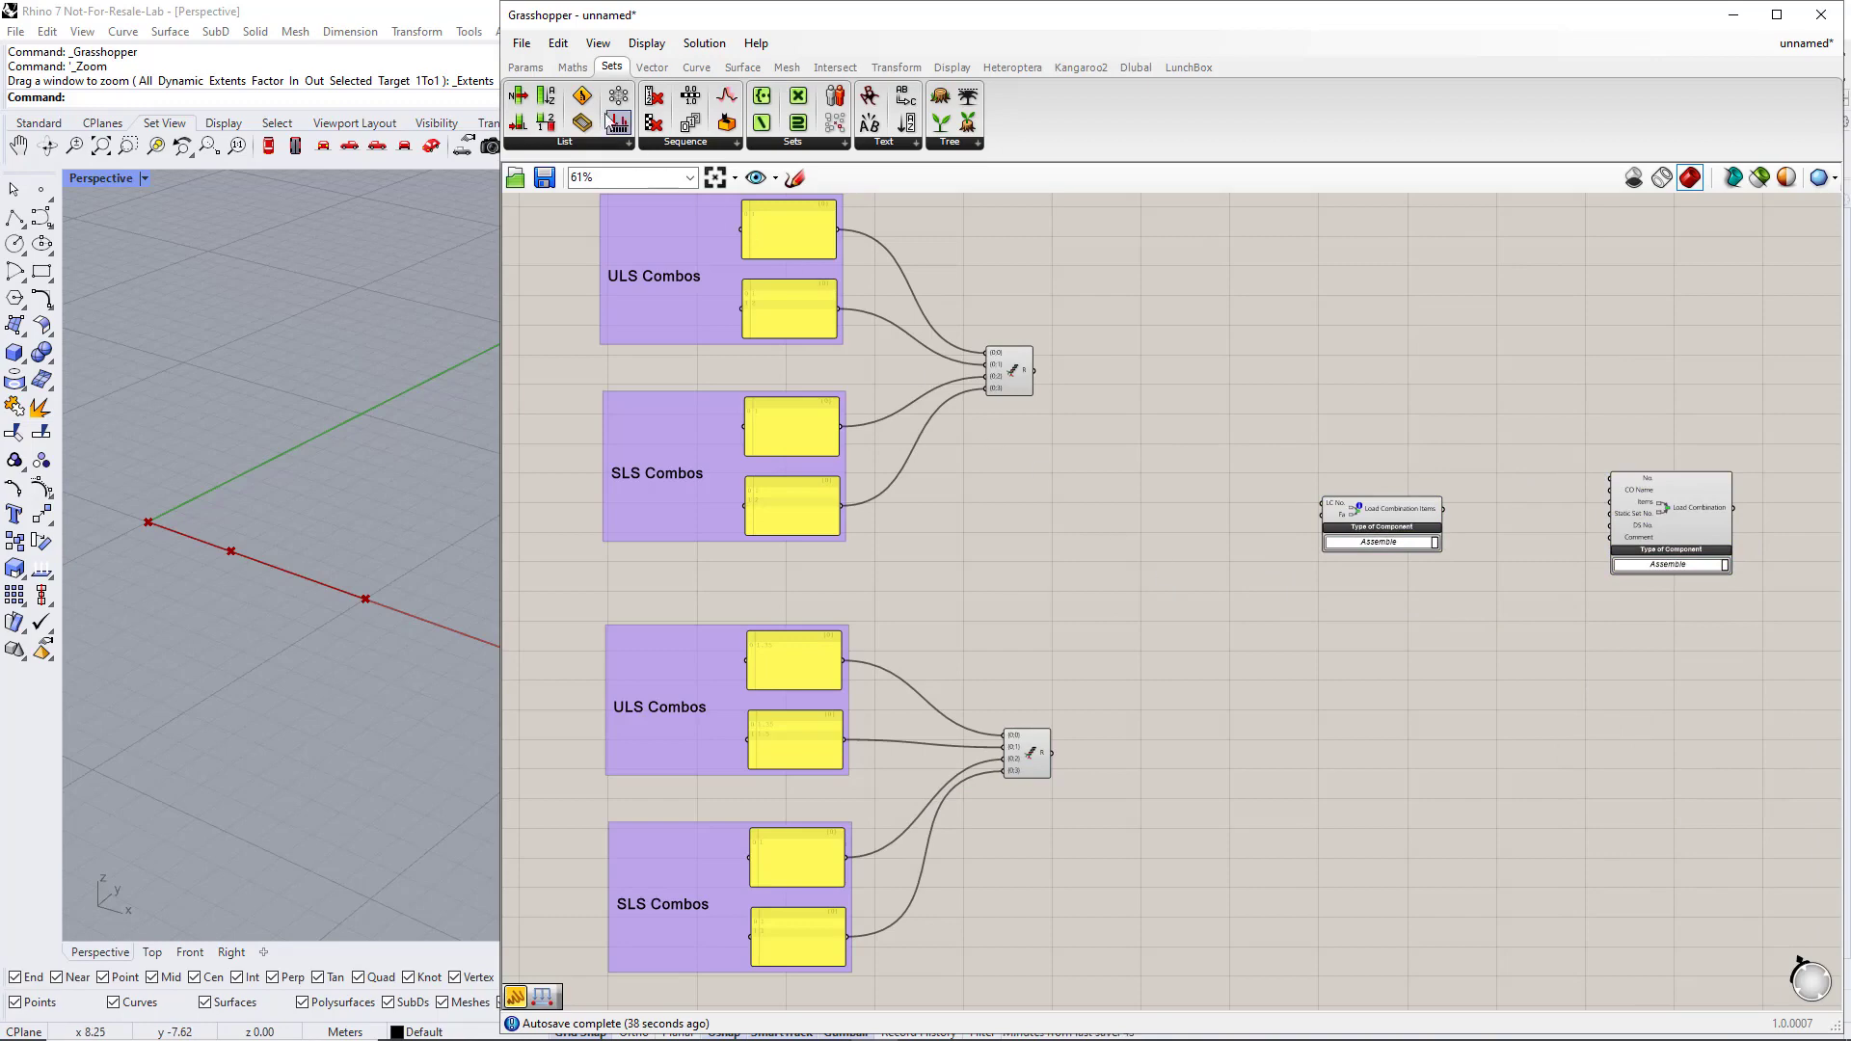
- Add a panel beside the upper Entwine, connect the Entwine output to it and enlarge it to fit all branches
left_click(527, 68)
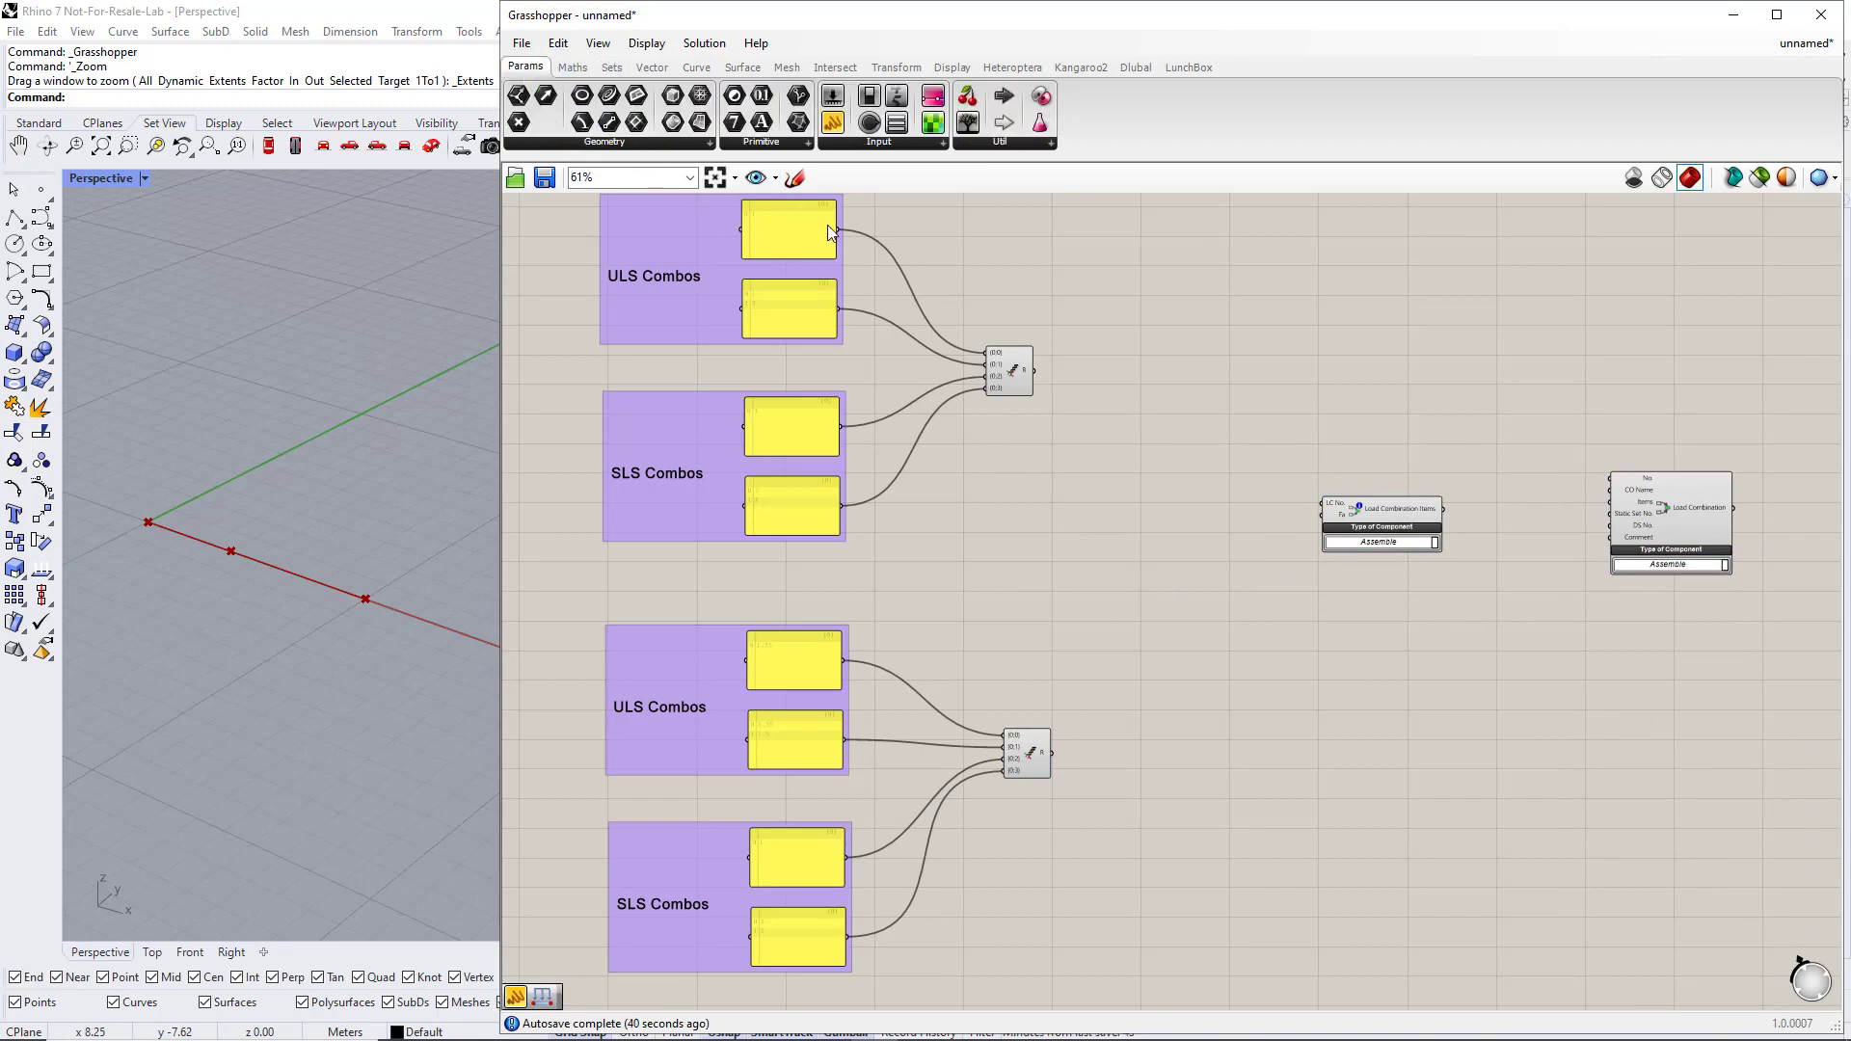
left_click_drag(831, 123, 1172, 366)
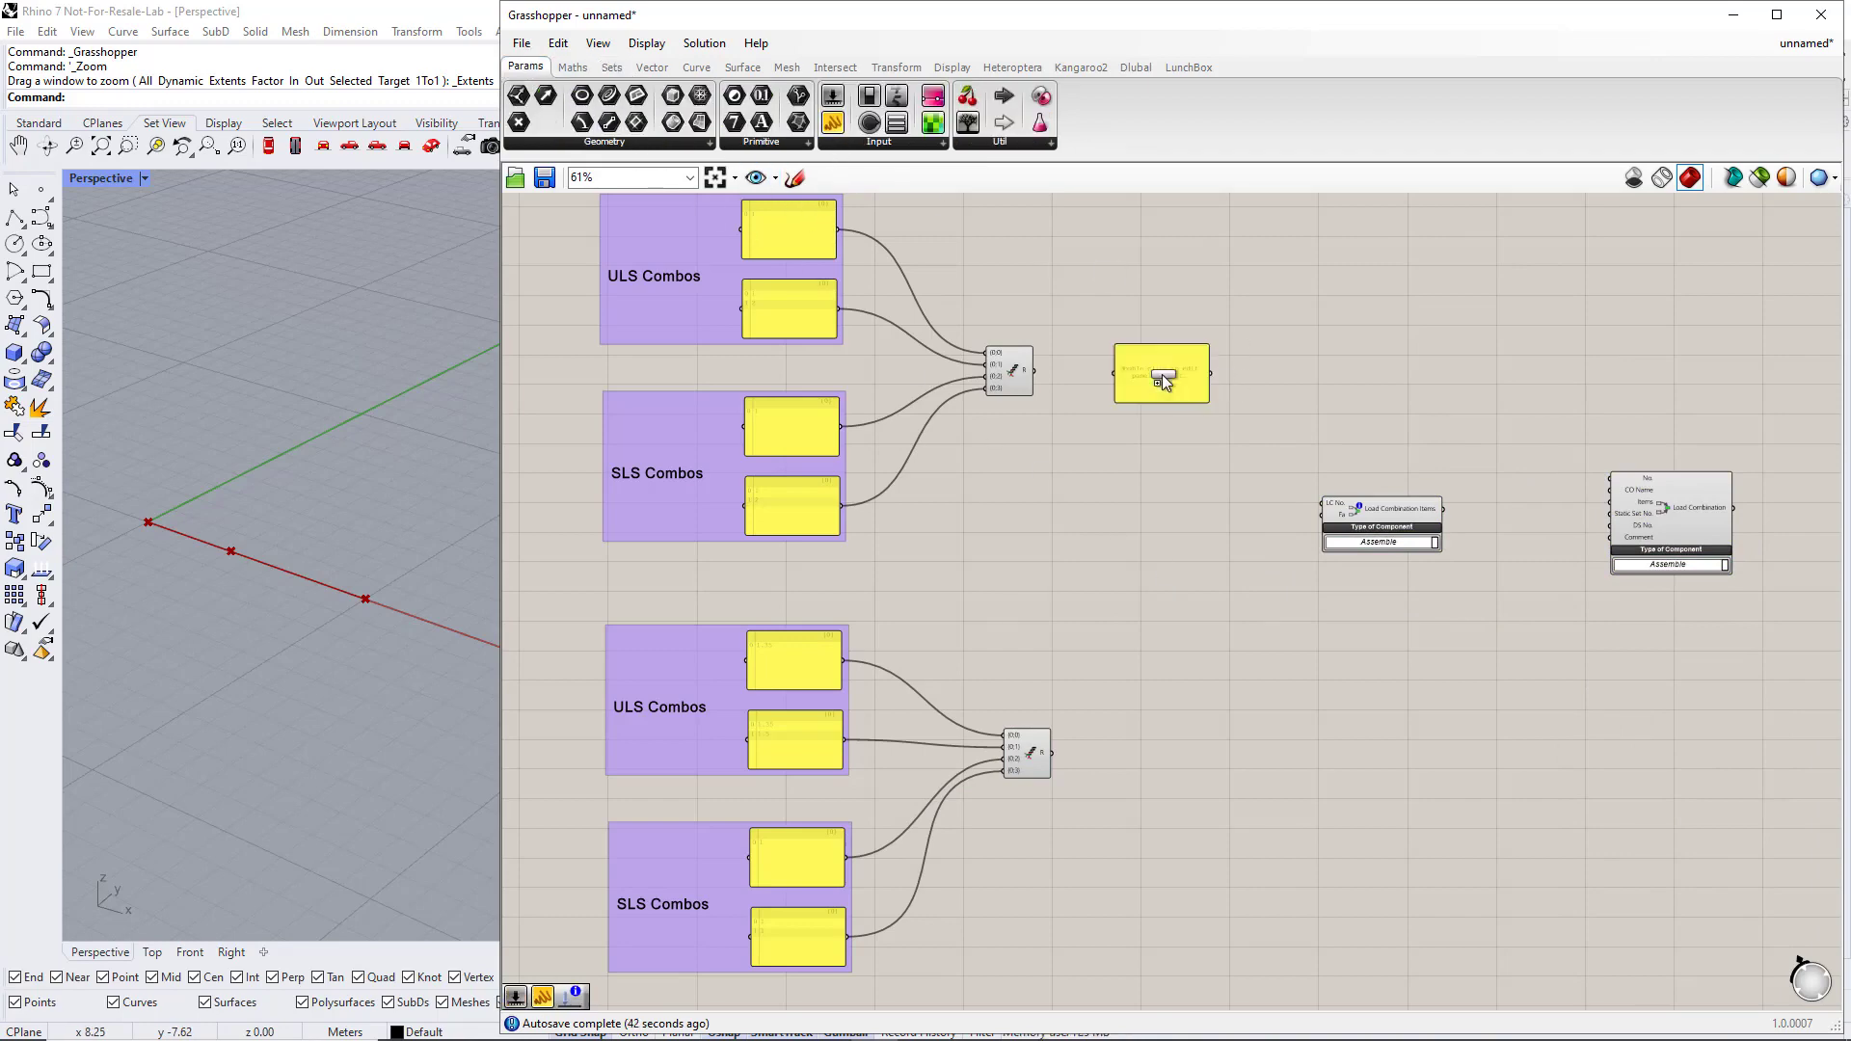
scroll(1171, 371, "up", 3)
left_click_drag(969, 367, 1099, 370)
mouse_move(1193, 413)
left_mouse_down()
mouse_move(1213, 542)
mouse_move(1206, 390)
mouse_move(1204, 405)
left_mouse_up()
scroll(1203, 402, "down", 2)
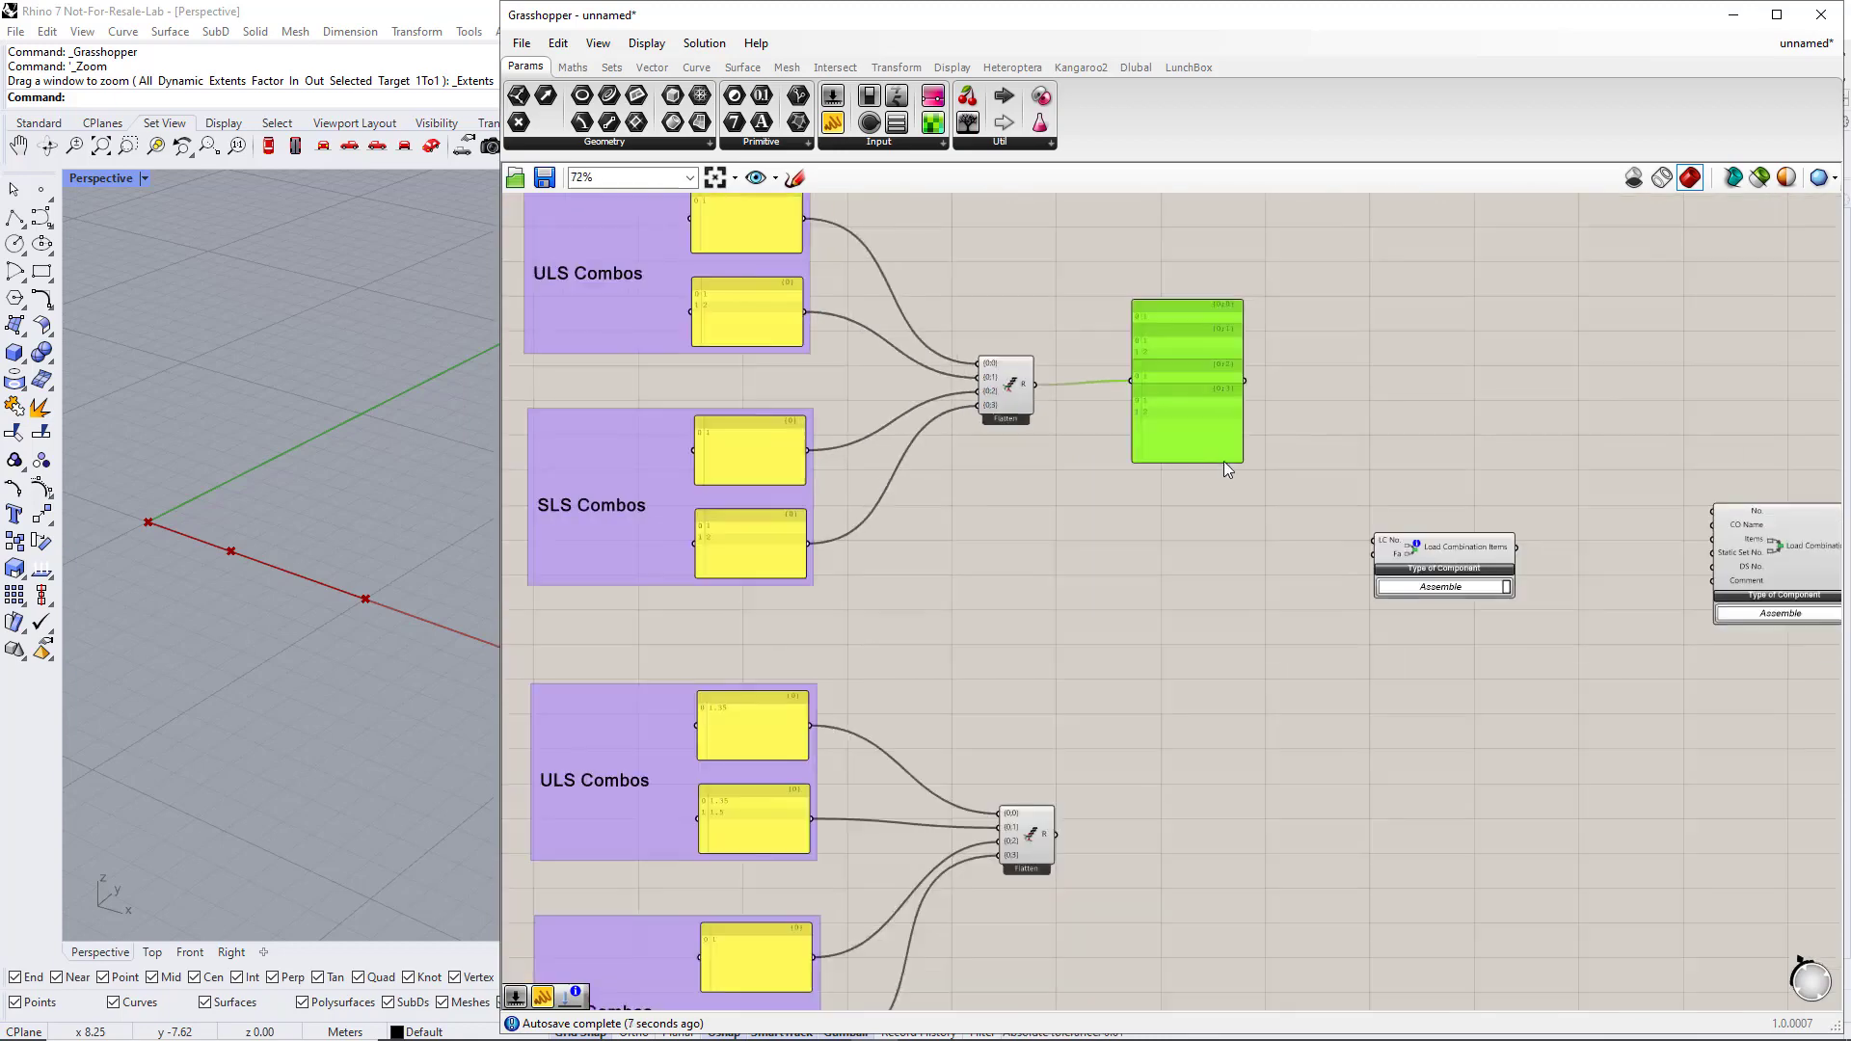
- Duplicate the output panel beside the lower Entwine and connect it to that Entwine's output
right_click_drag(1223, 461, 1163, 425)
left_click_drag(1155, 389, 1160, 819, "alt")
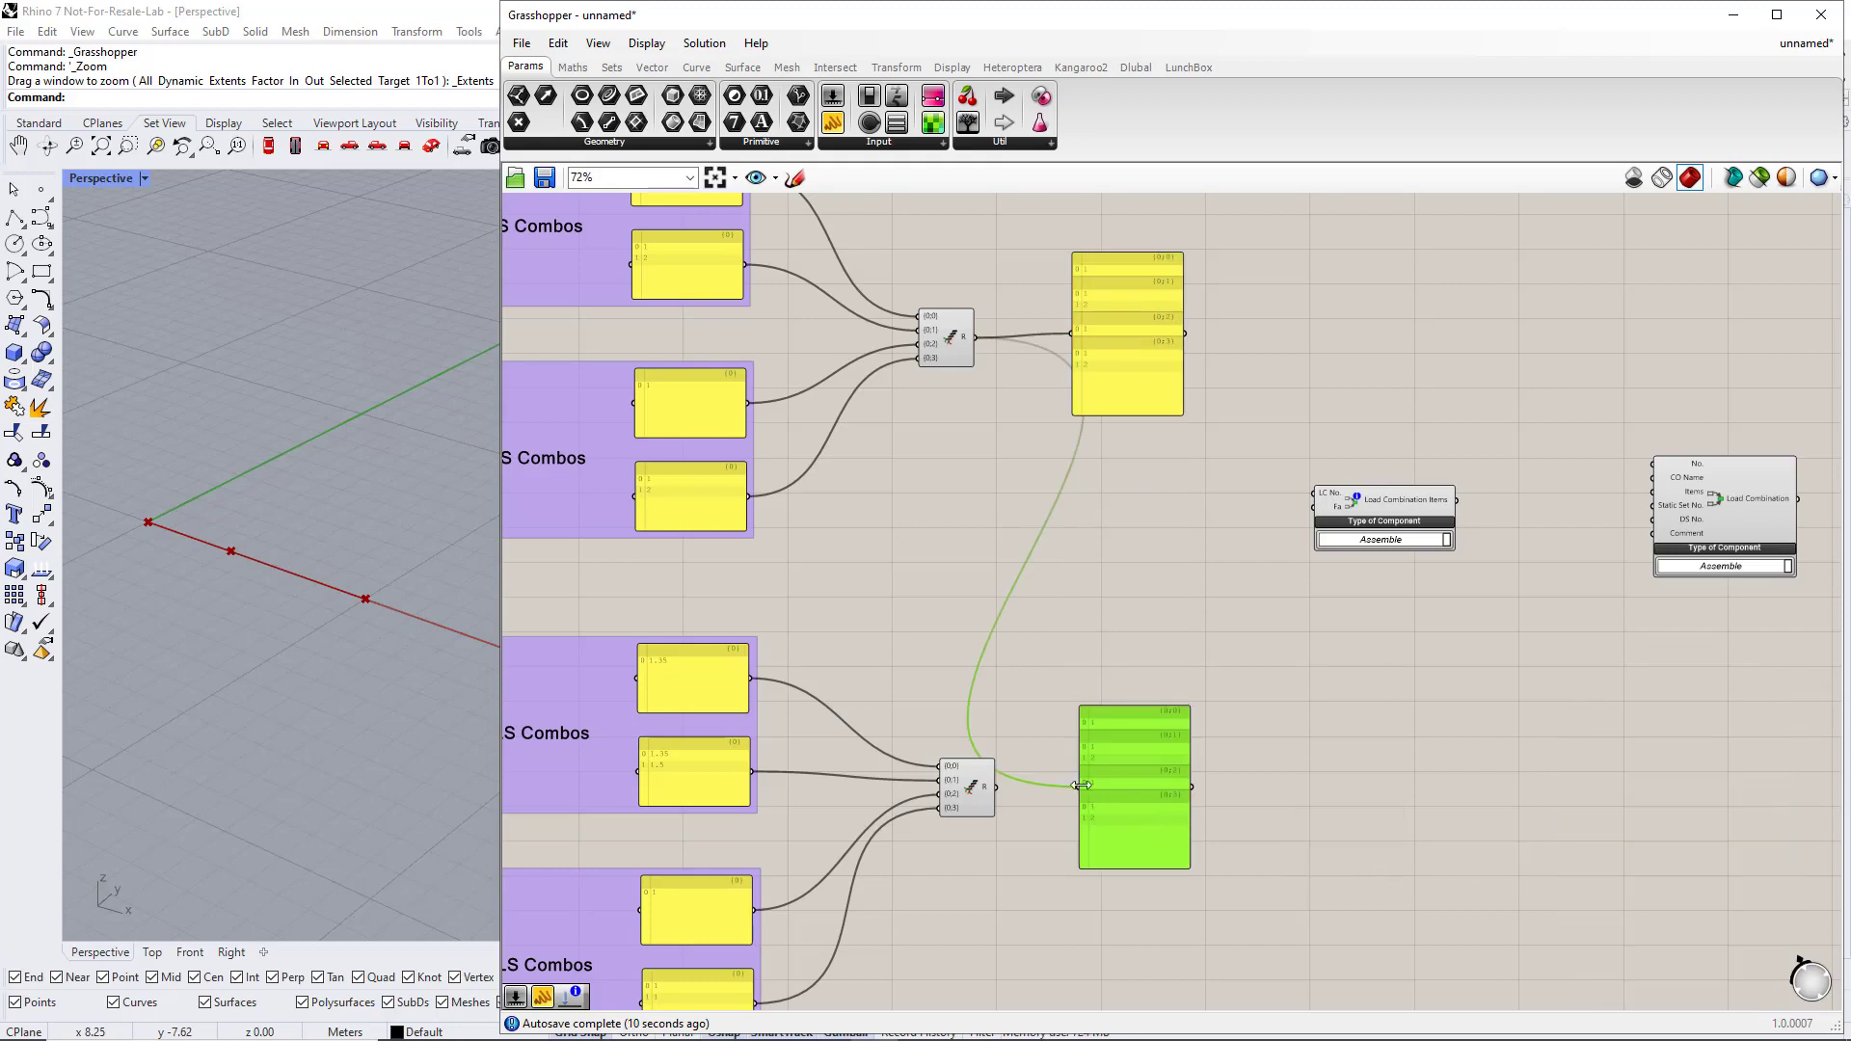
left_click_drag(1024, 785, 993, 795)
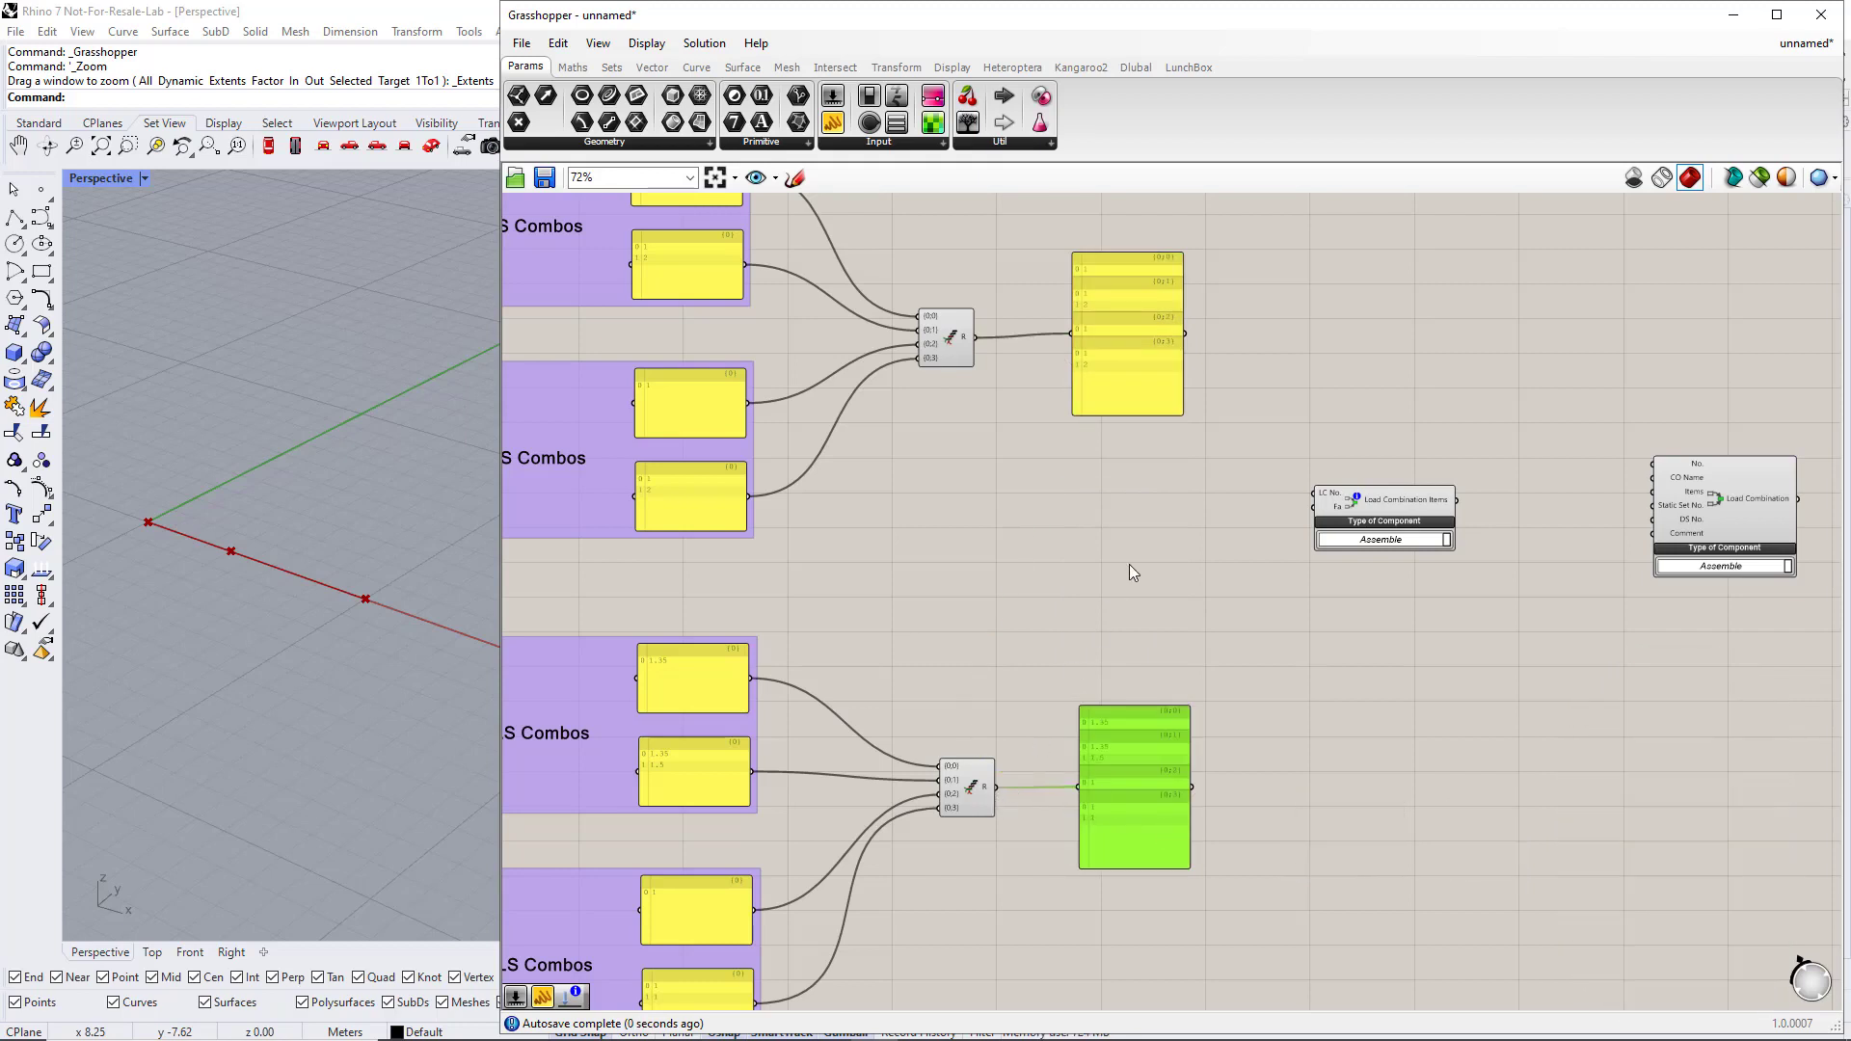
left_click(1131, 540)
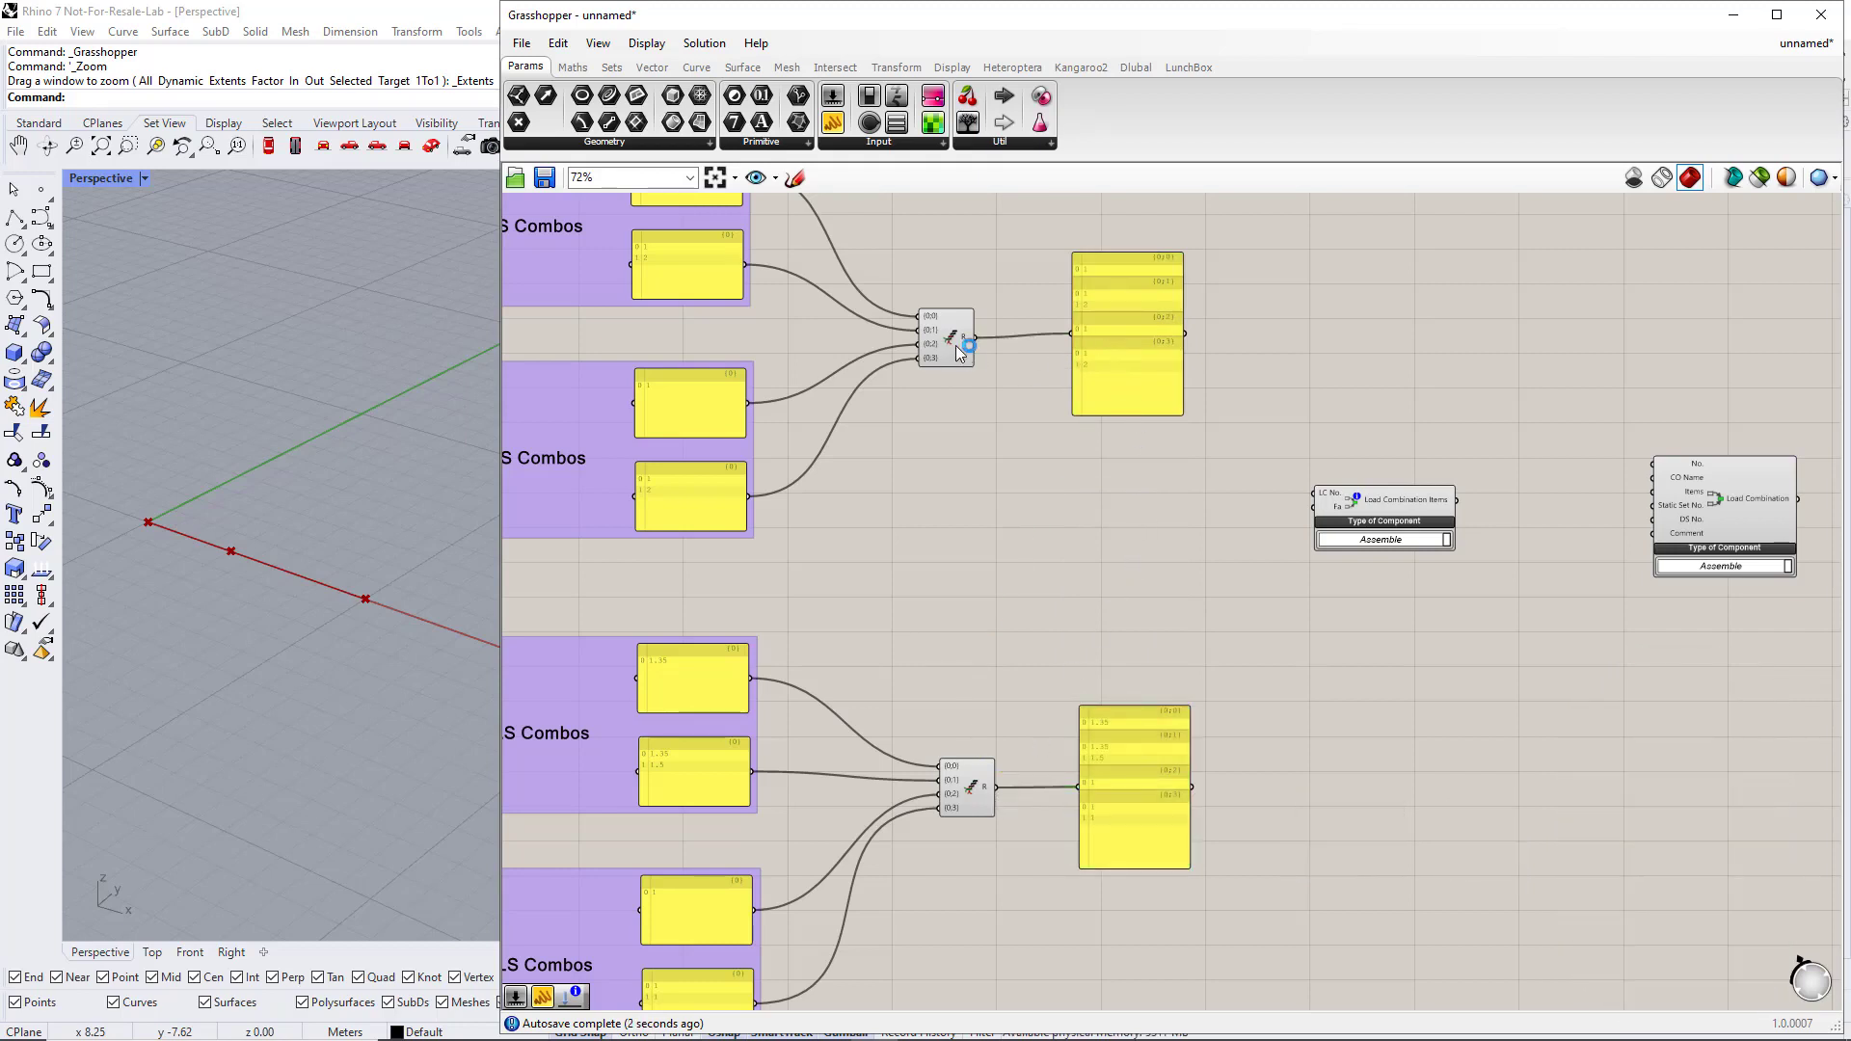
- Wire the load case panel to LC No. and the factor panel to Fa of Load Combination Items, and its output to Load Combination's Items input
right_click_drag(1315, 629, 1190, 632)
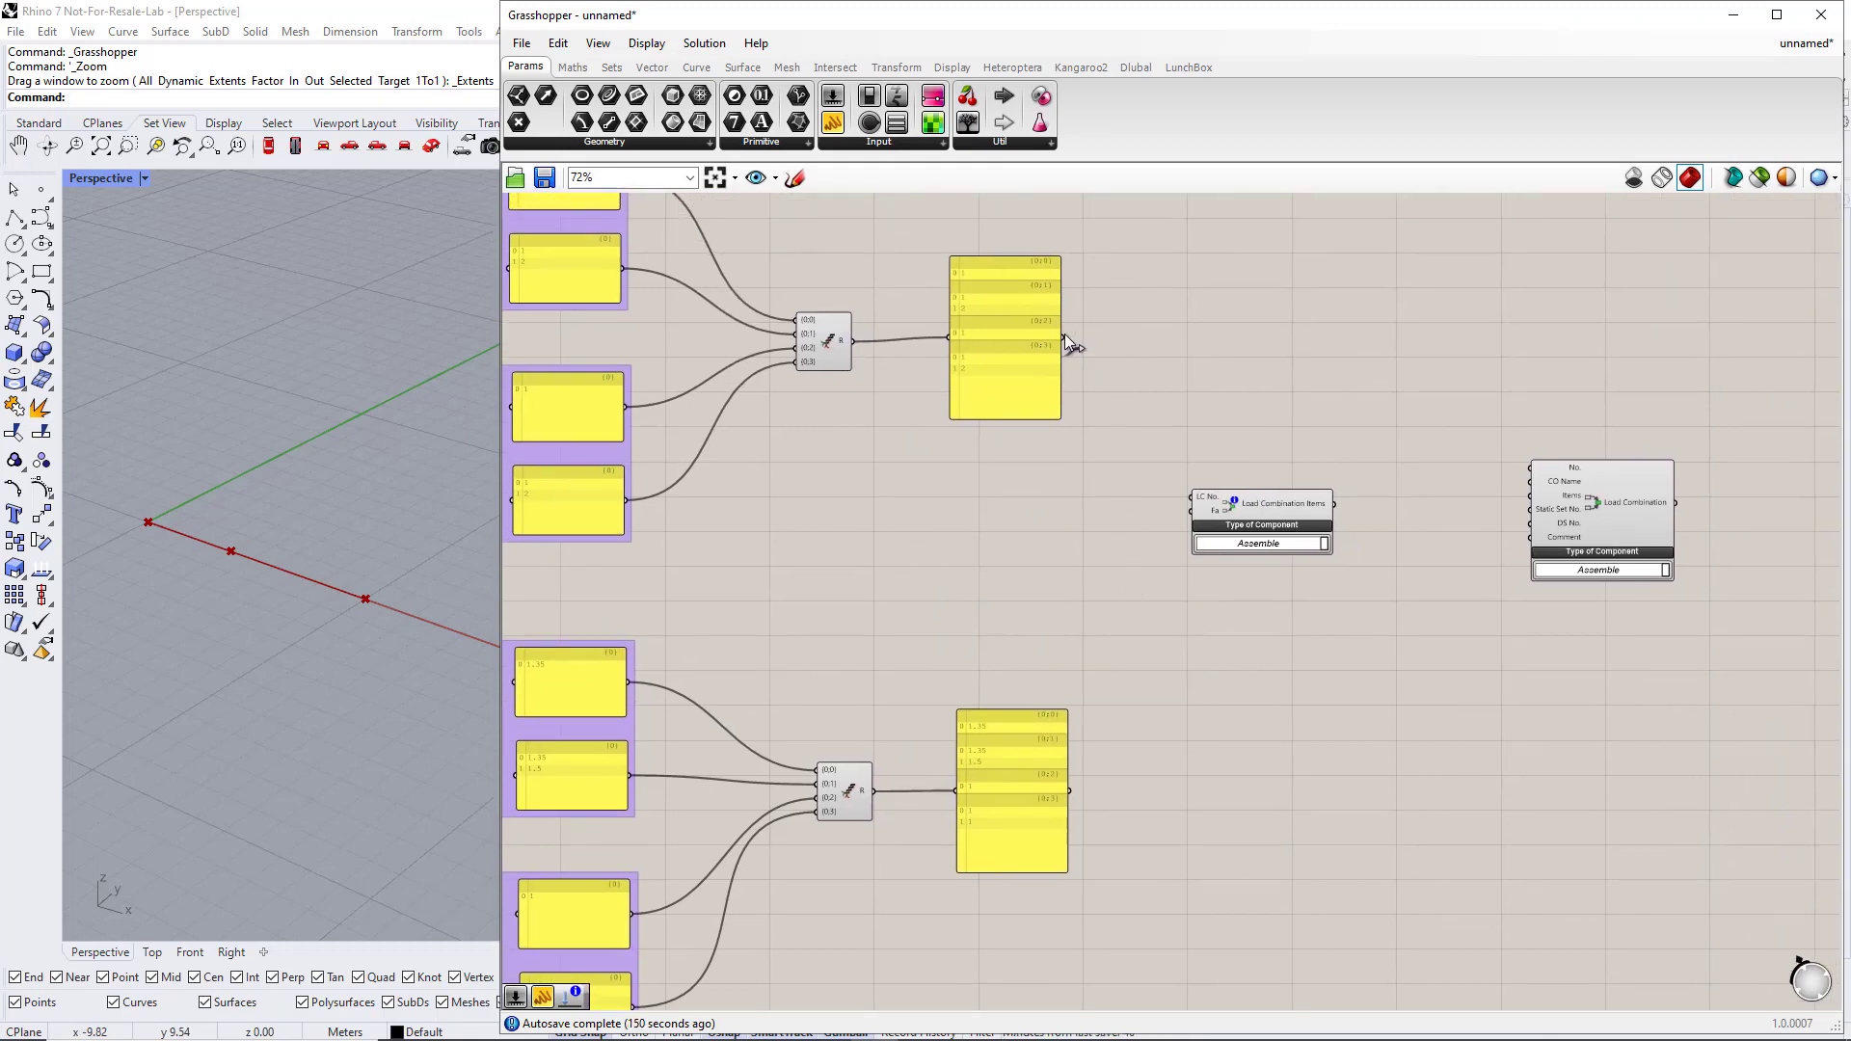
left_click_drag(1062, 337, 1185, 511)
left_click_drag(1113, 729, 1217, 652)
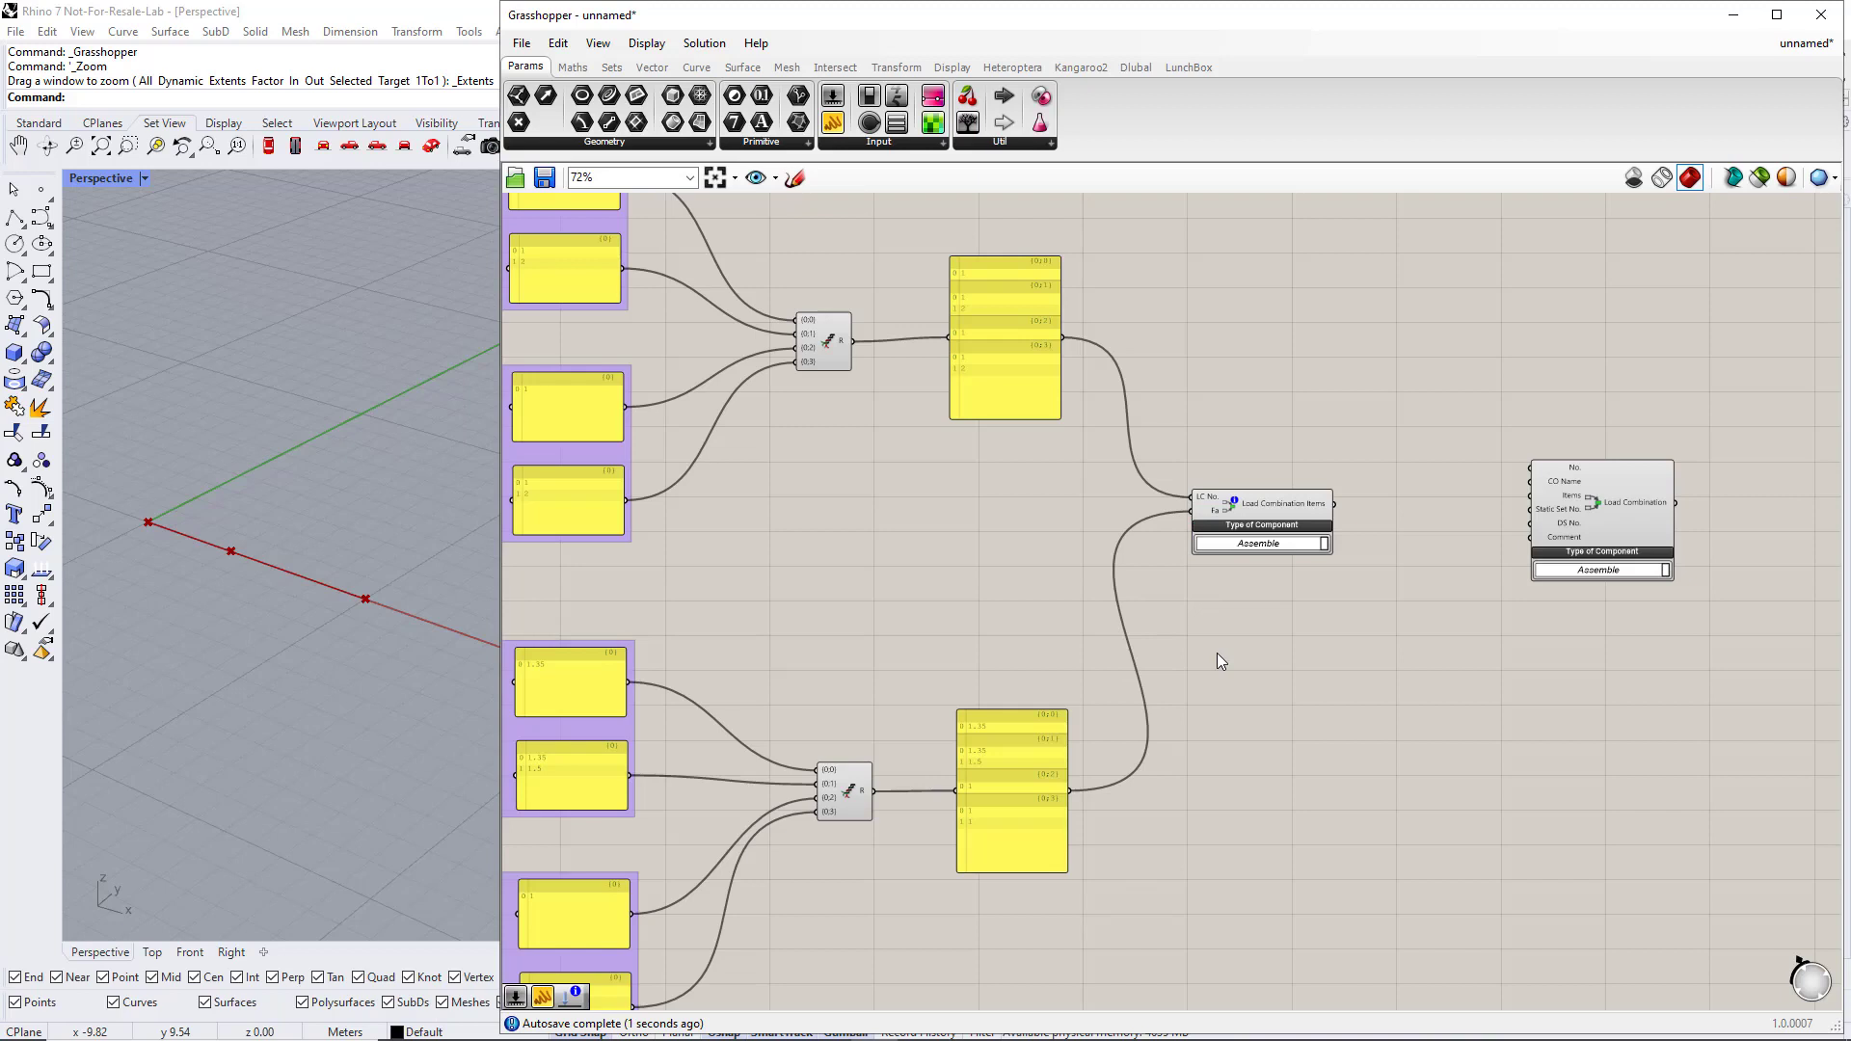
scroll(1262, 636, "up", 2)
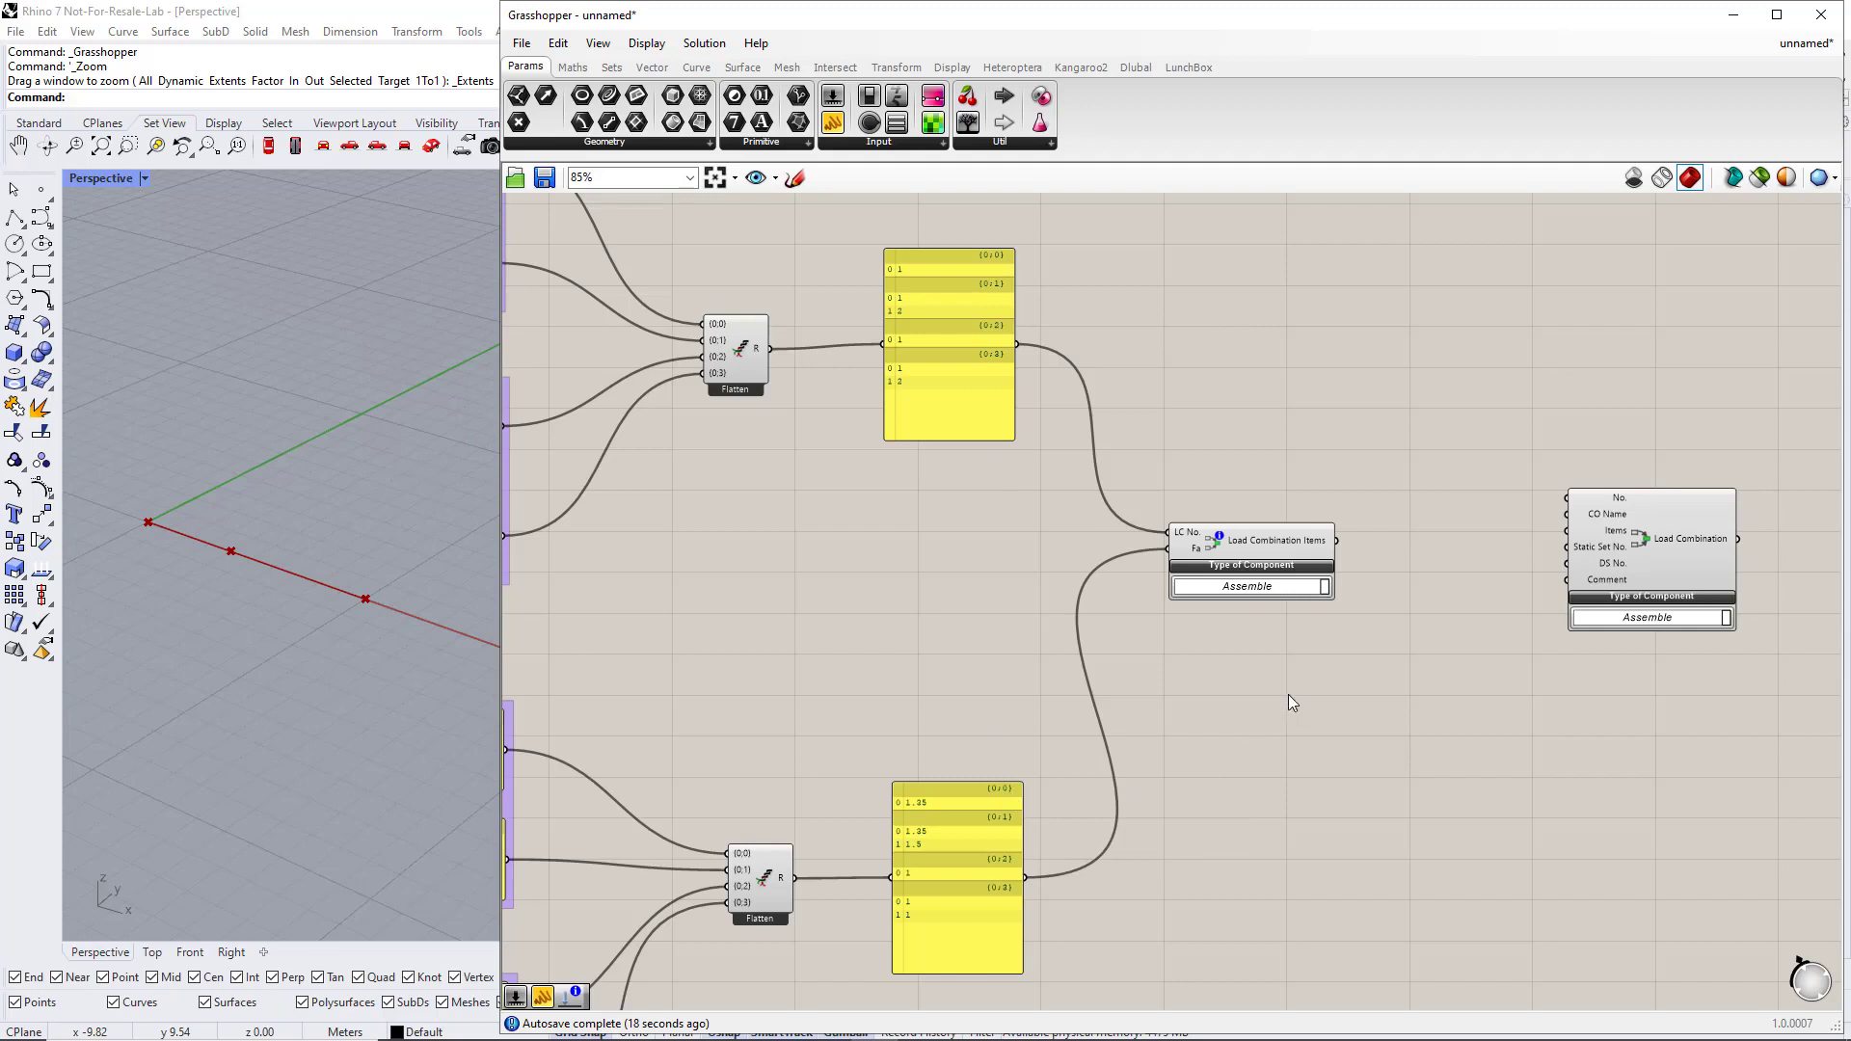
right_click_drag(1425, 670, 1195, 653)
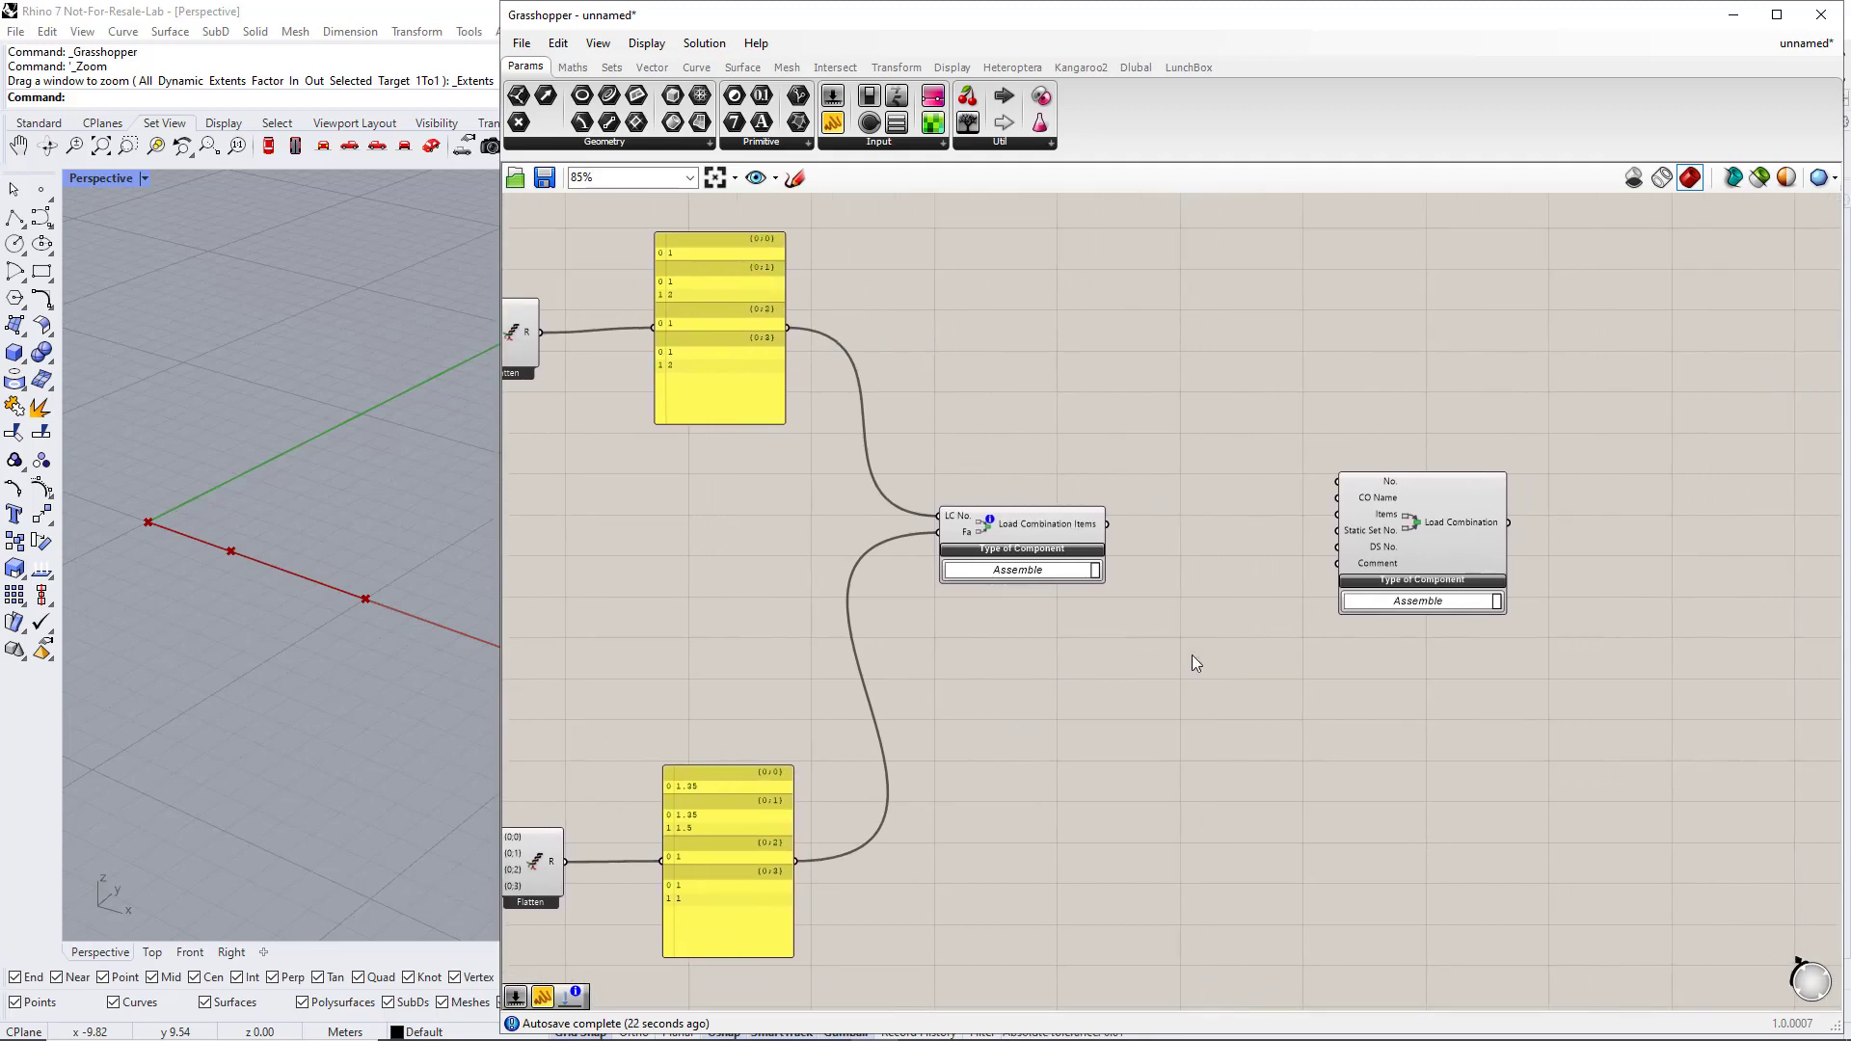
left_click_drag(1110, 525, 1388, 520)
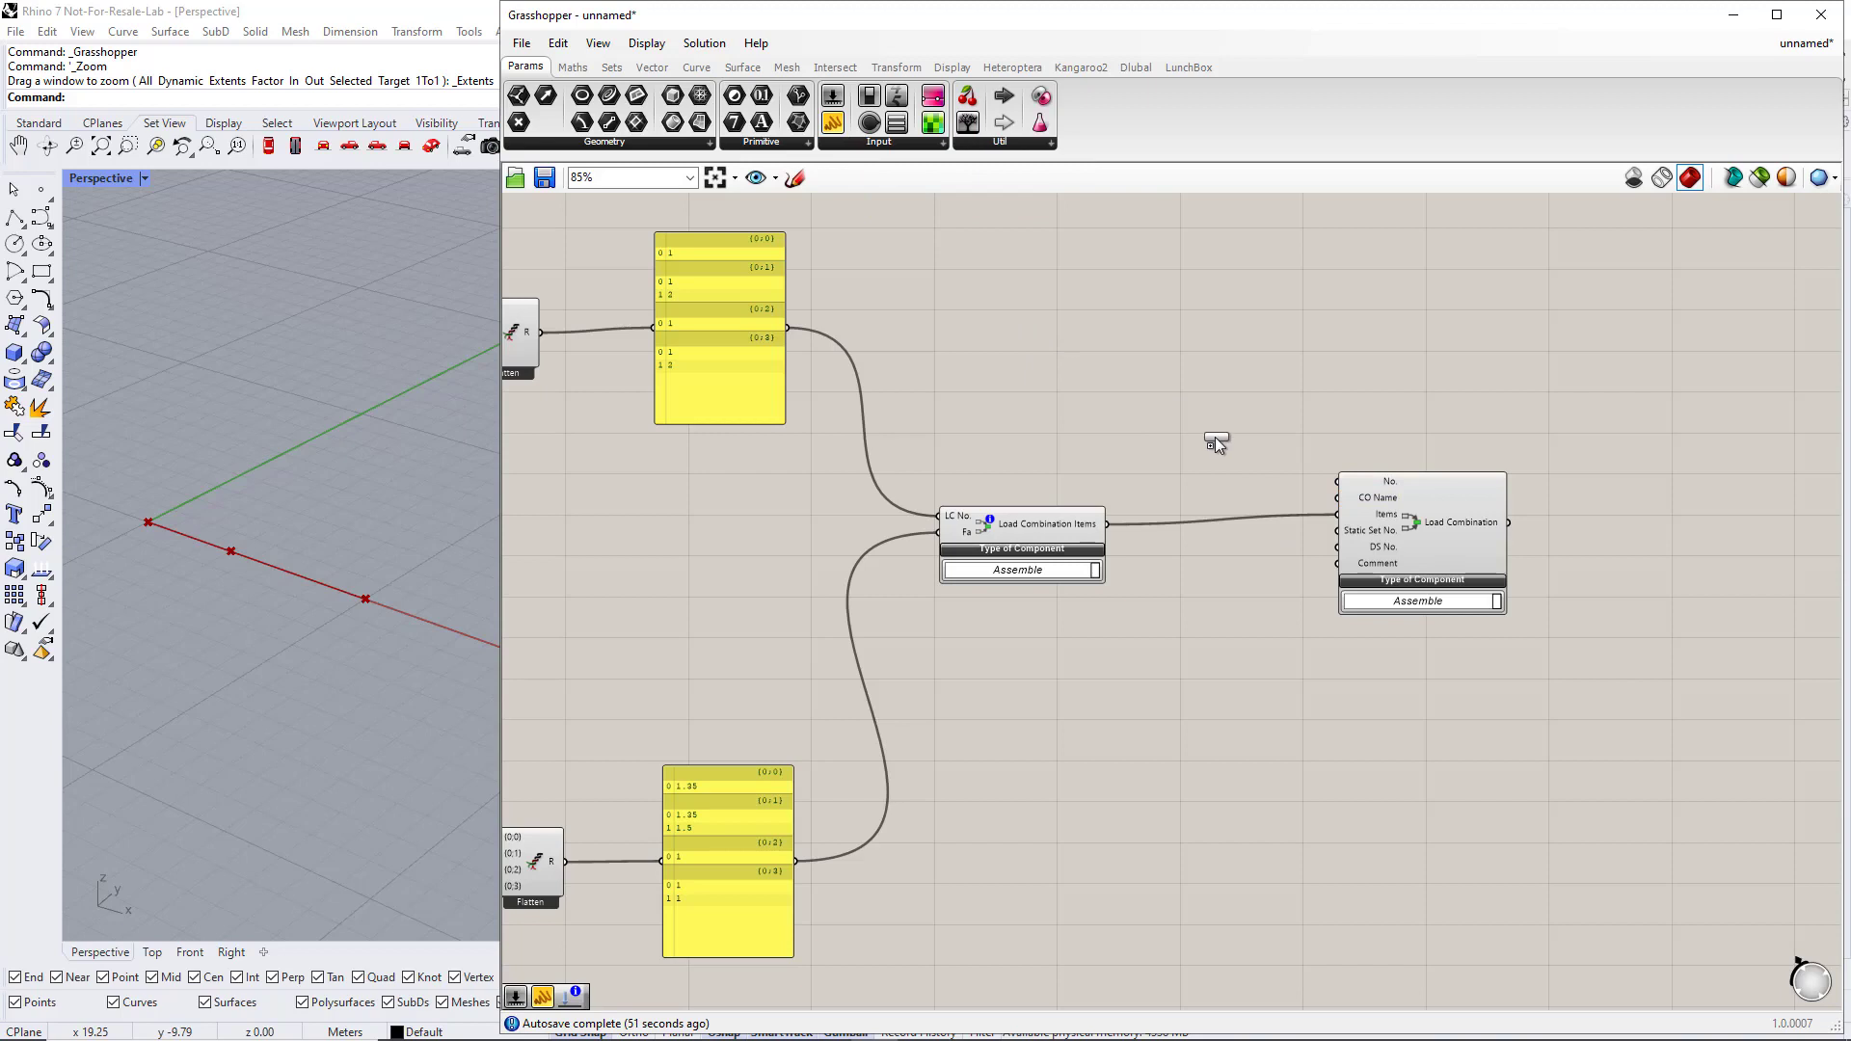
- Add a panel near the Load Combination inputs listing CO1 ULS, CO2 ULS, CO1 SLS and CO2 SLS on separate lines
left_click_drag(1215, 437, 1206, 433)
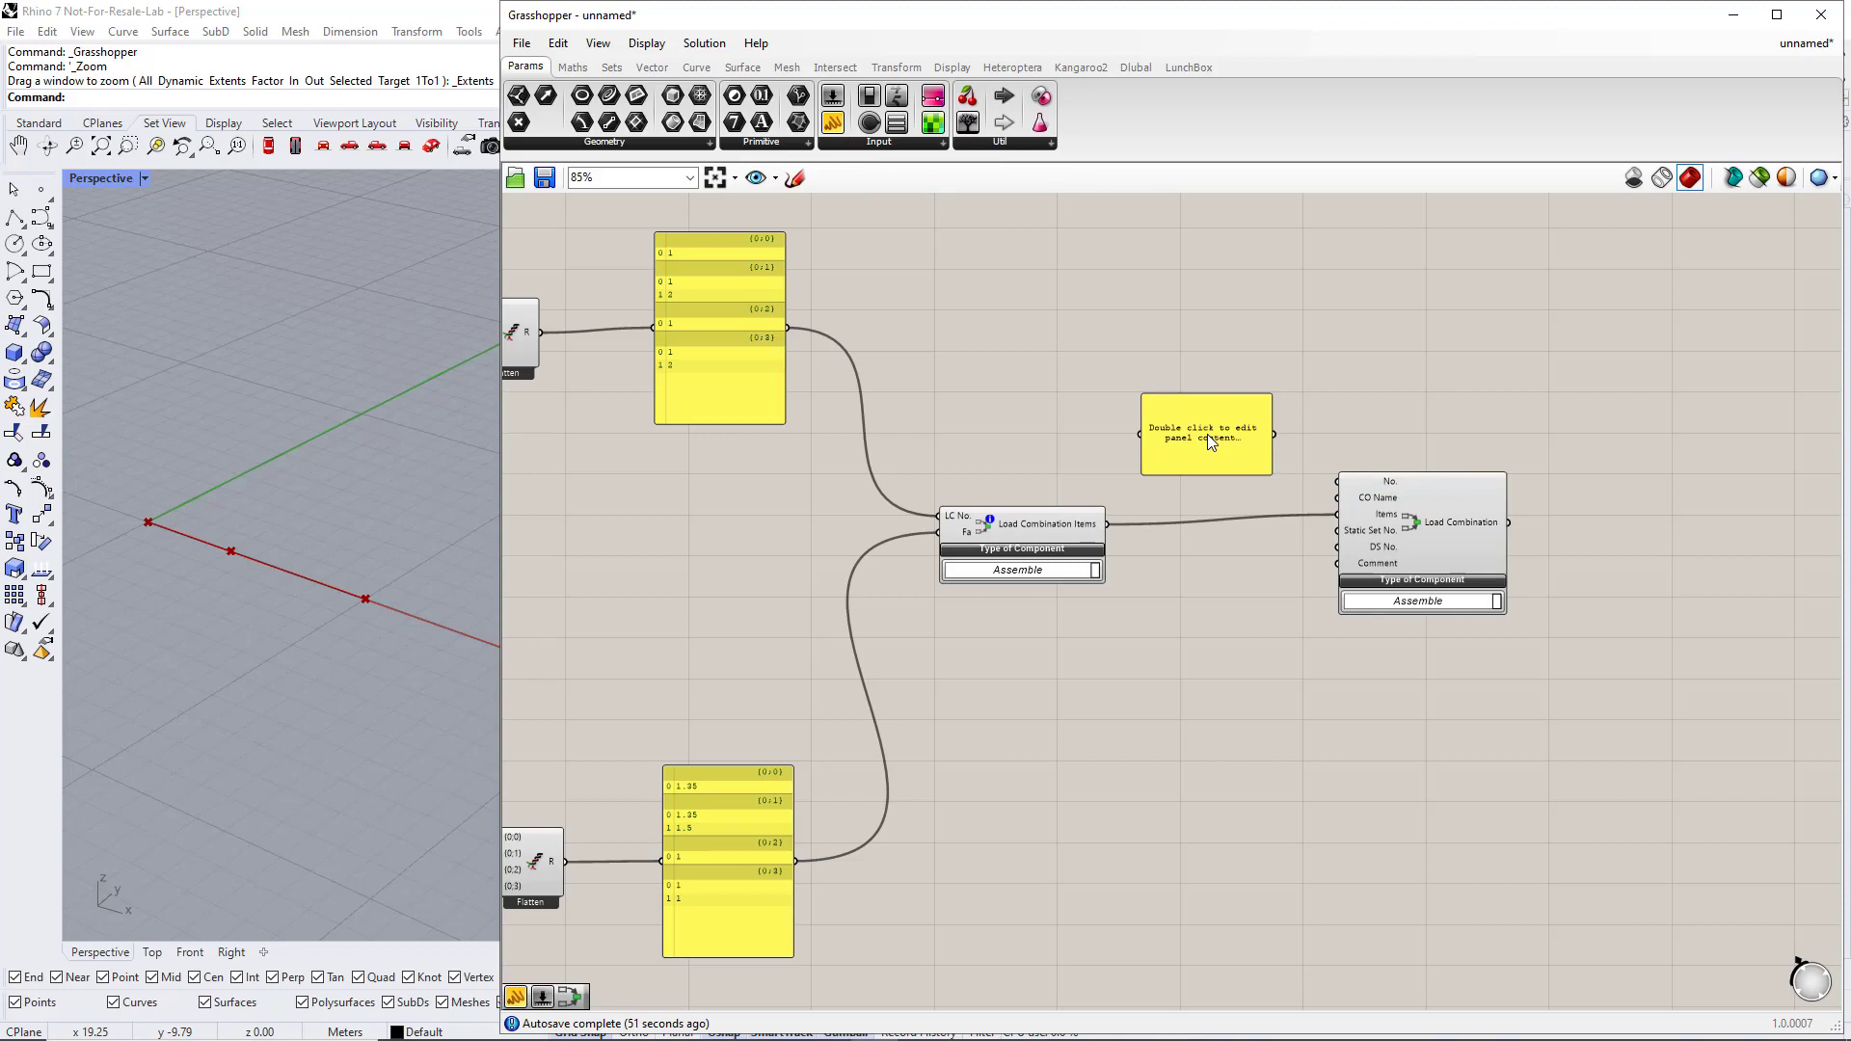
double_click(1207, 434)
type("CO")
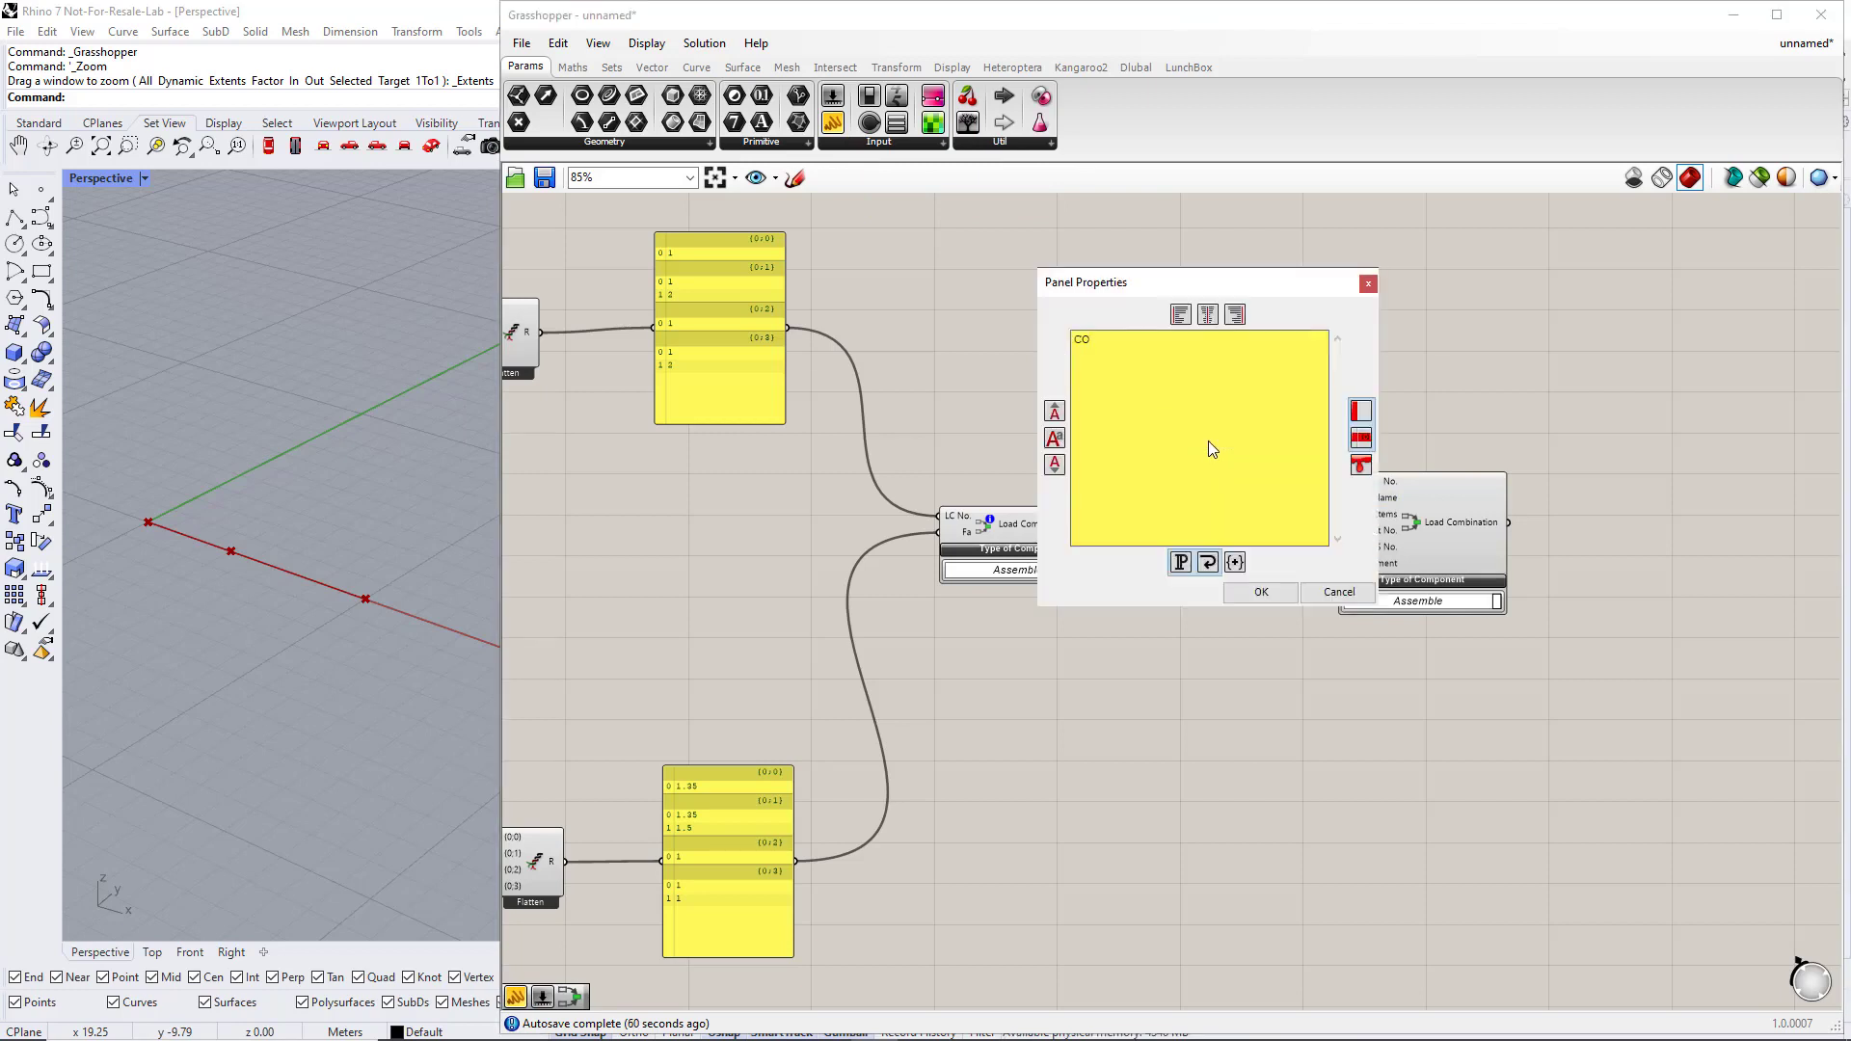
type("1 ULS CO2 UL")
type("S")
type("CO1 SLS")
key("Return")
type("CO2 SLS")
left_click(1261, 592)
- Duplicate the combination names panel below and replace its content with 1, 1, 2 and 2 on separate lines
left_click_drag(1249, 445, 1253, 662, "alt")
double_click(1253, 661)
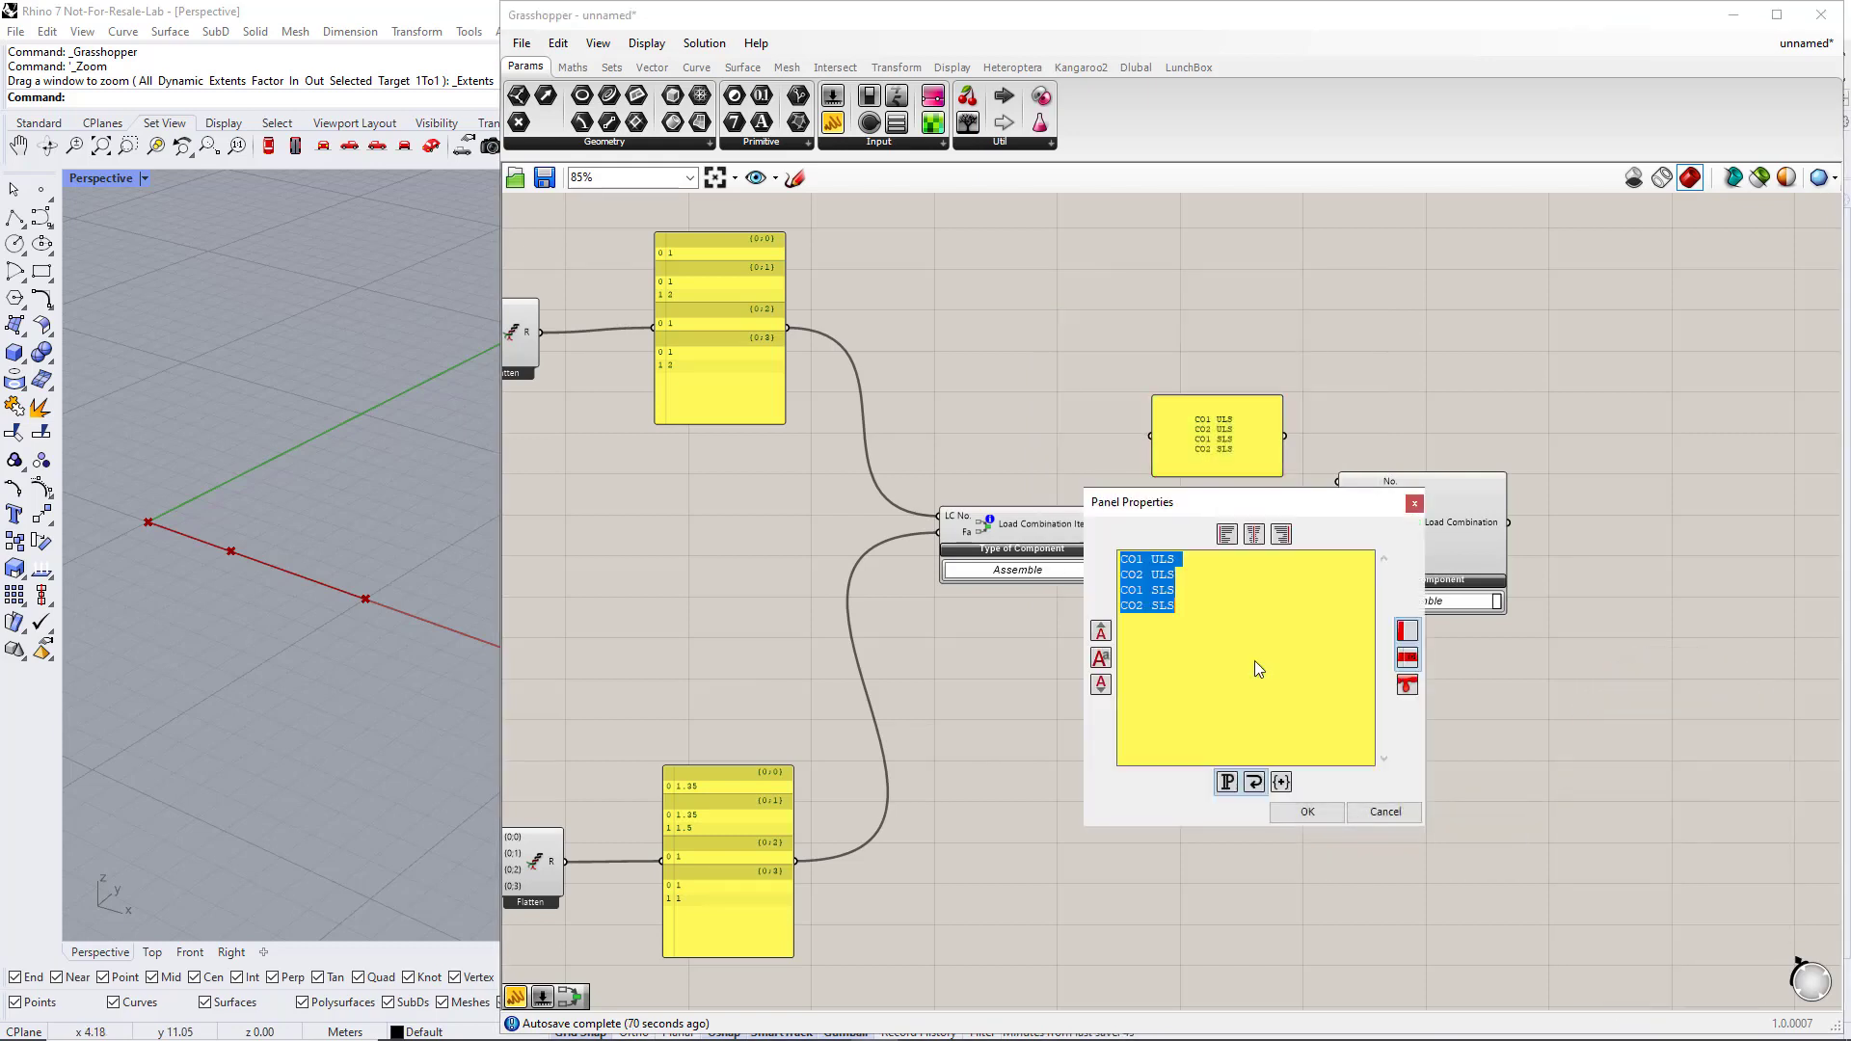
type("1")
key("Return")
type("1")
key("Return")
type("2")
key("Return")
type("2")
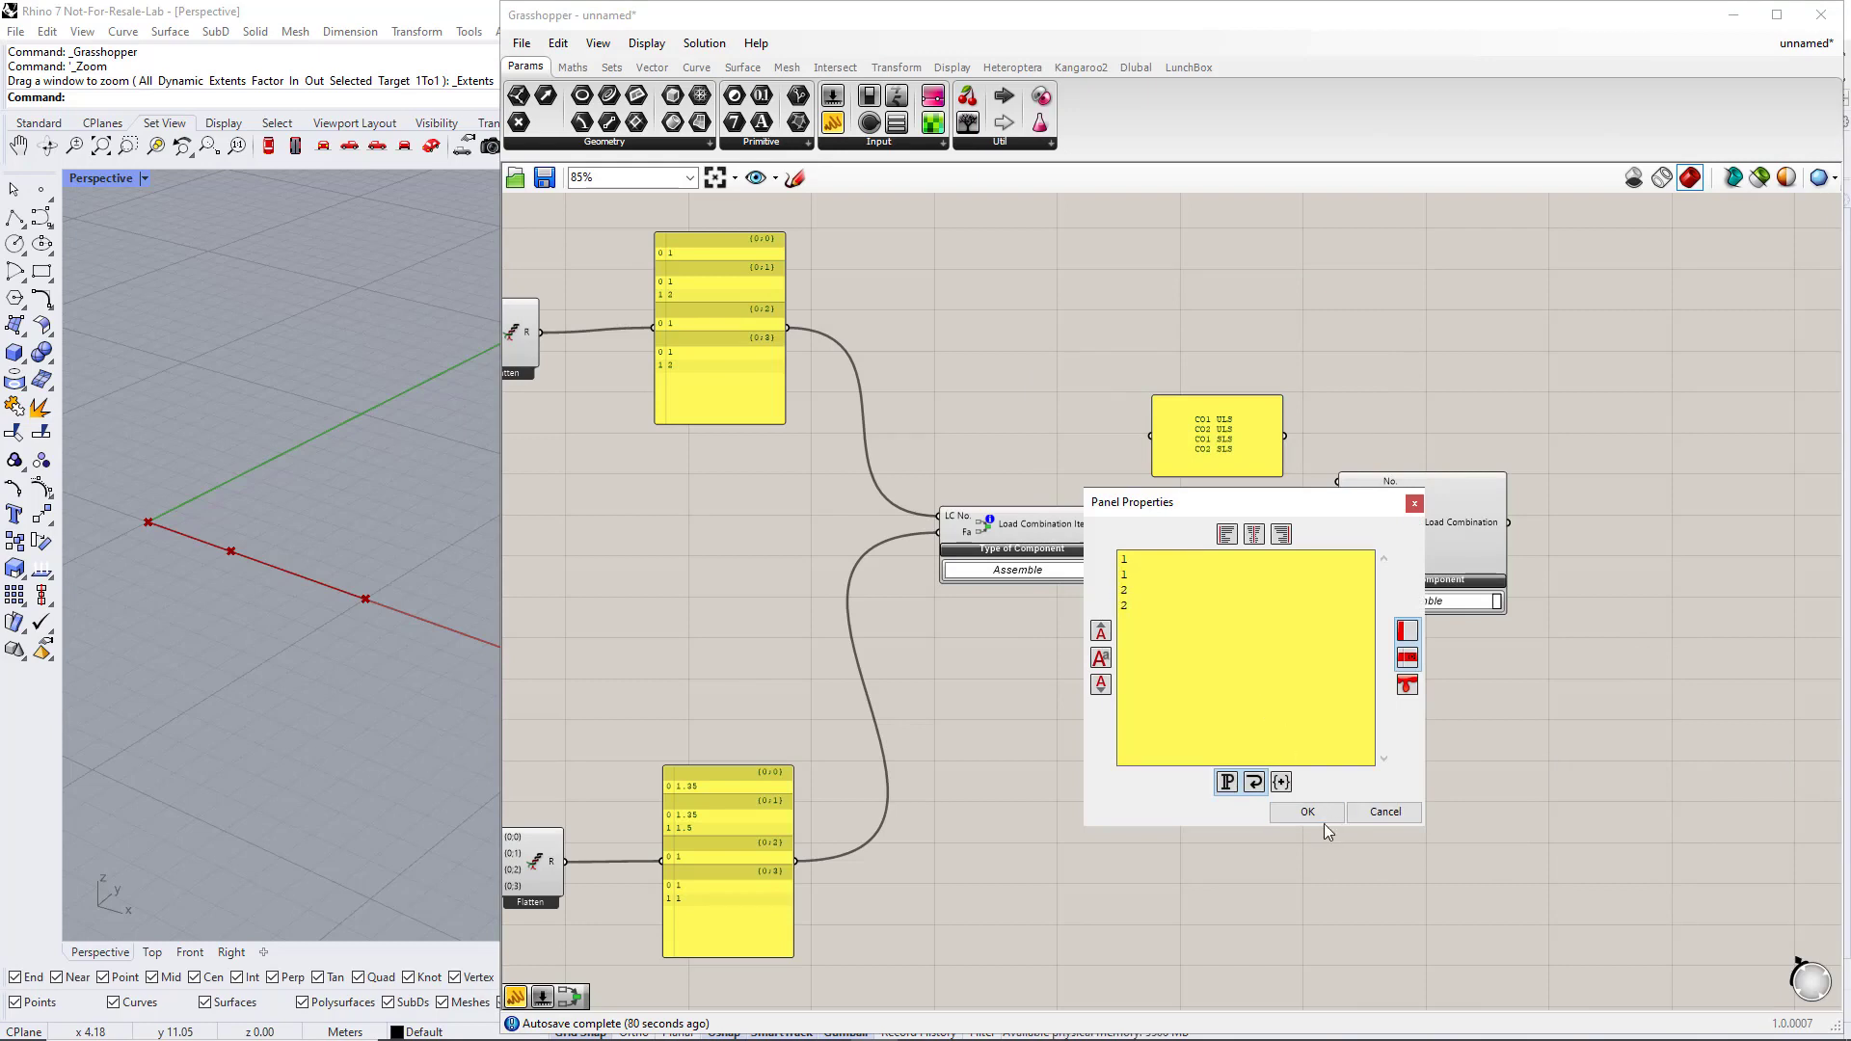
left_click(1321, 819)
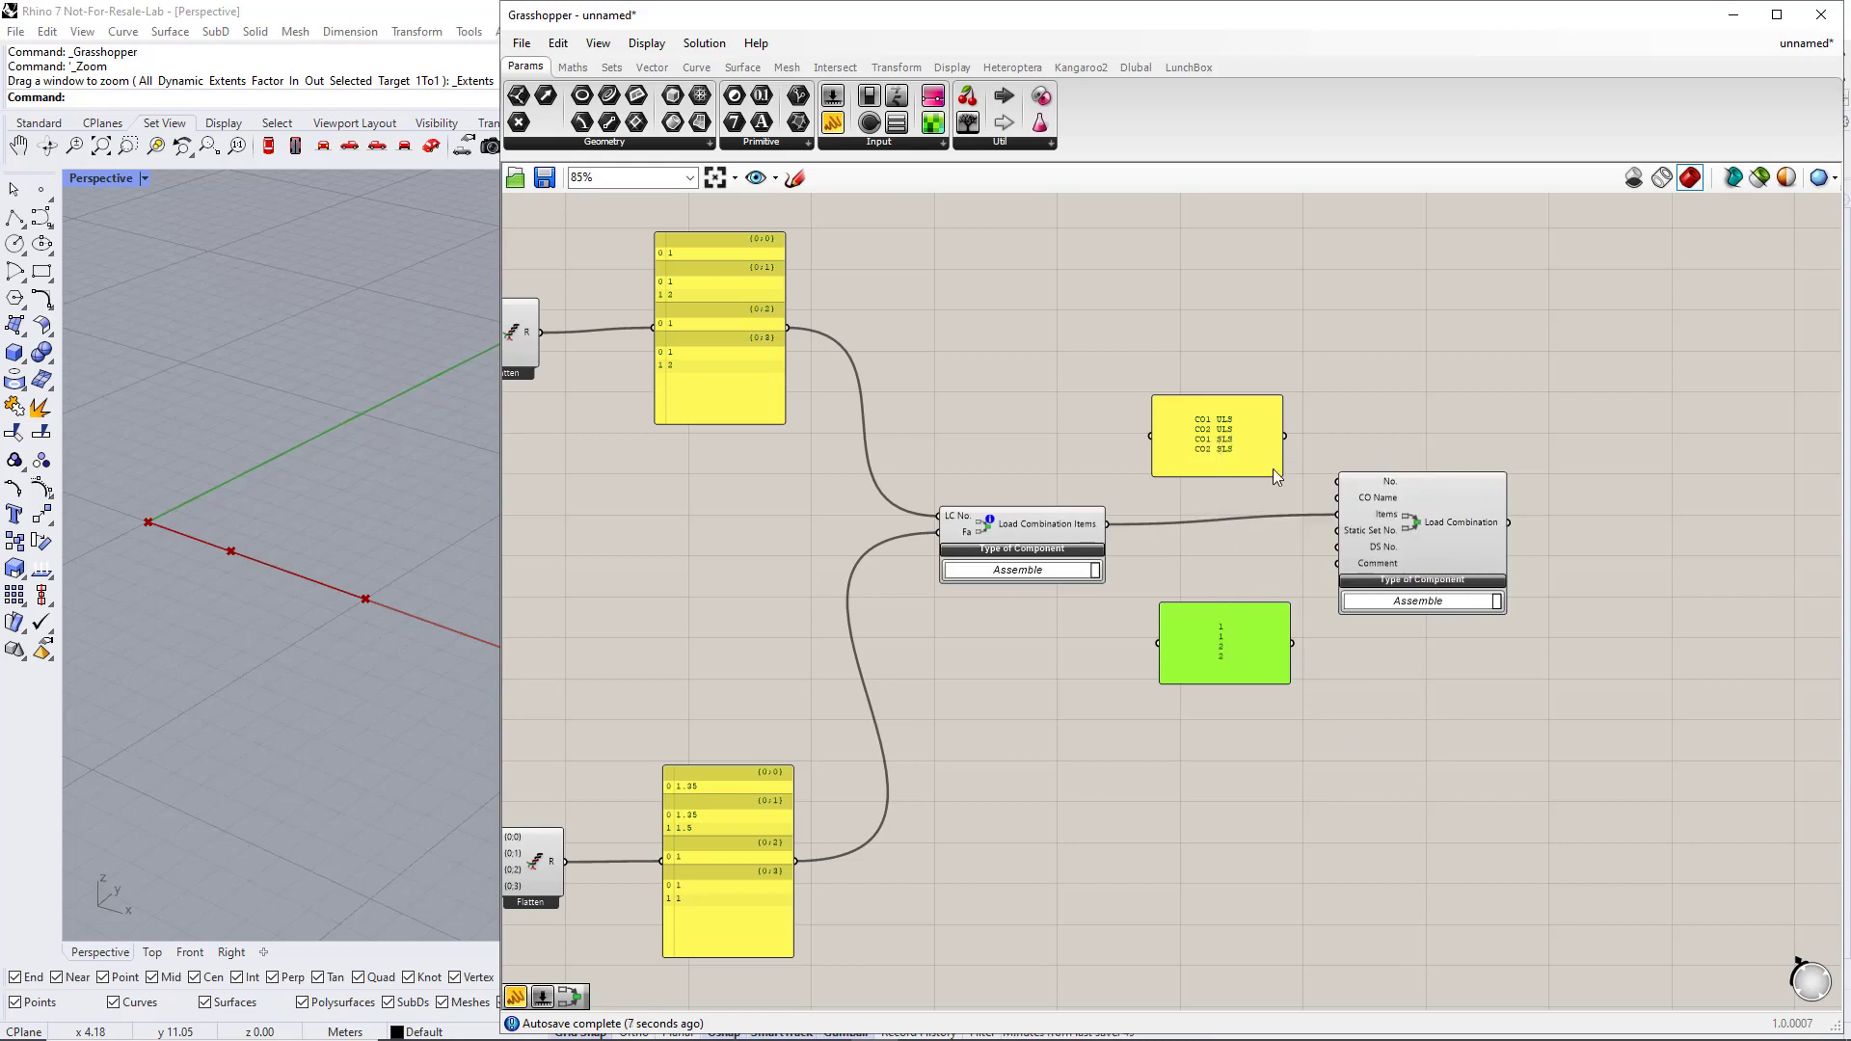
- Wire the names panel to CO Name and the numbers panel to DS No. of Load Combination, and turn off Multiline Data in both
left_click_drag(1285, 436, 1337, 497)
left_click_drag(1294, 644, 1413, 525)
right_click(1210, 441)
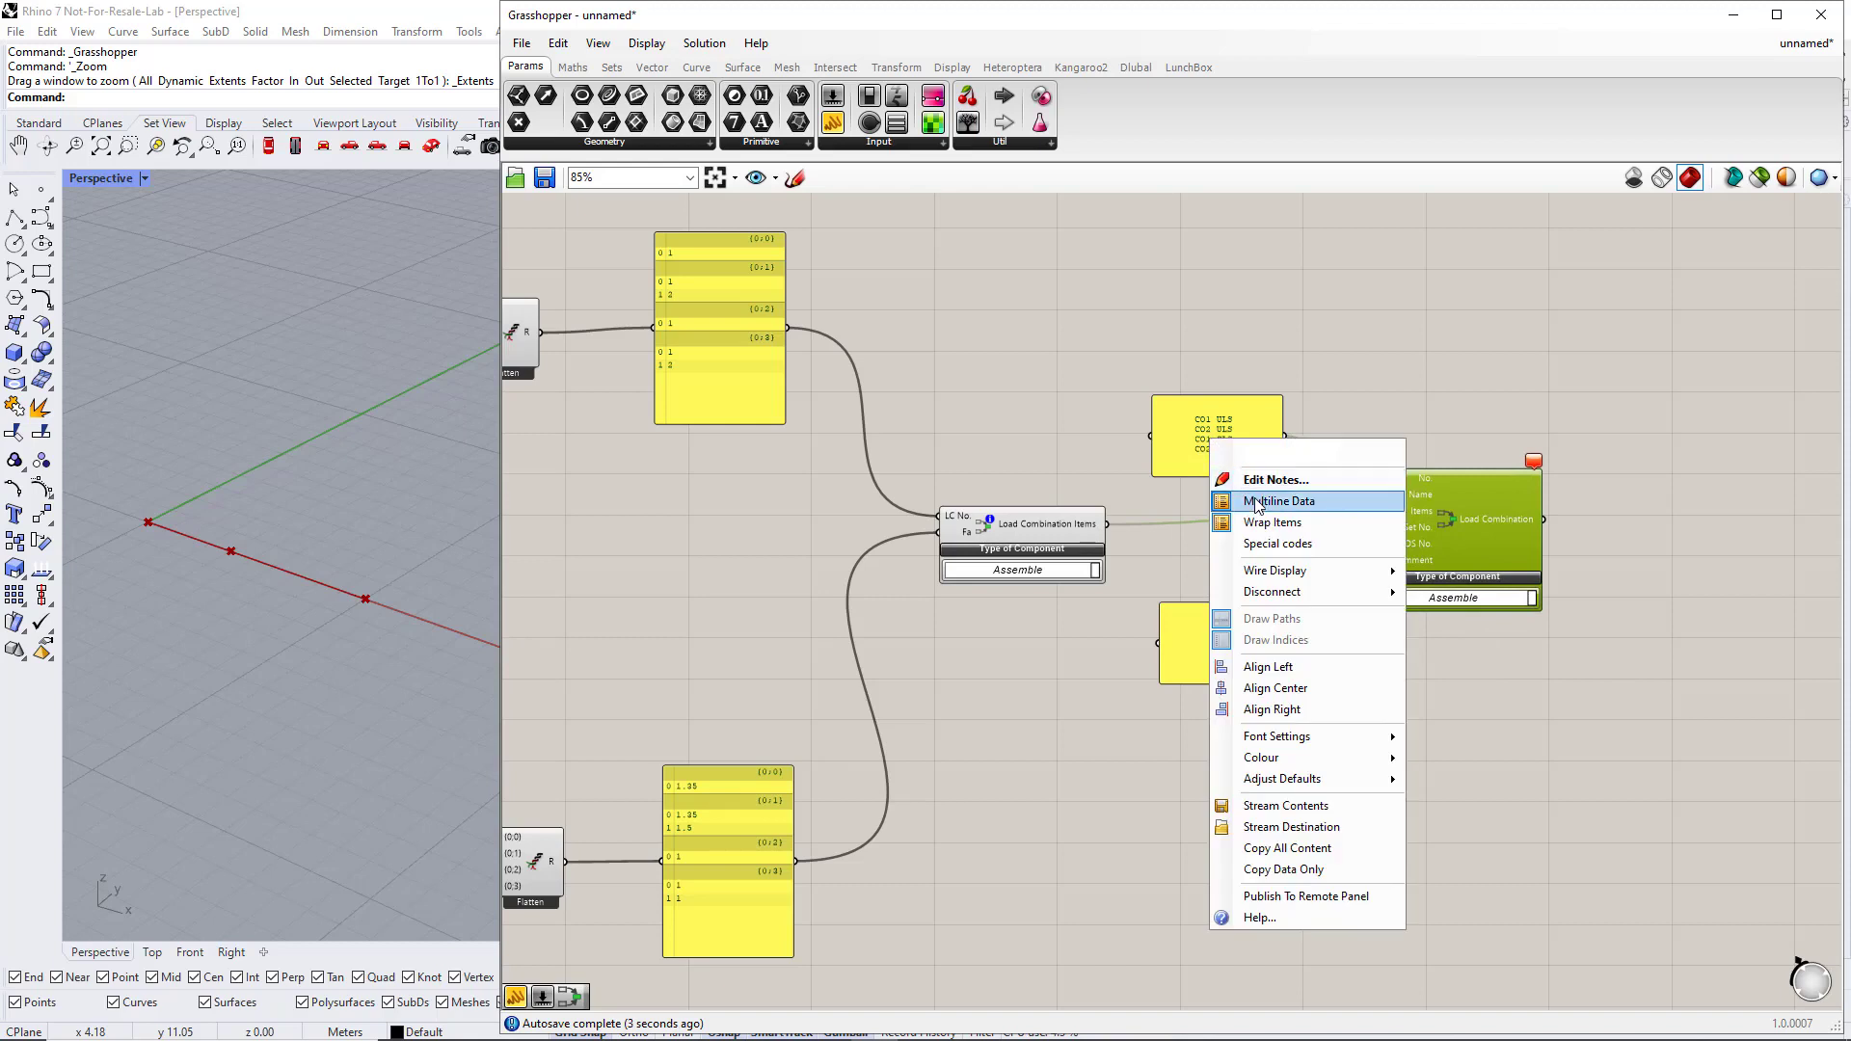
left_click(1253, 493)
right_click(1224, 638)
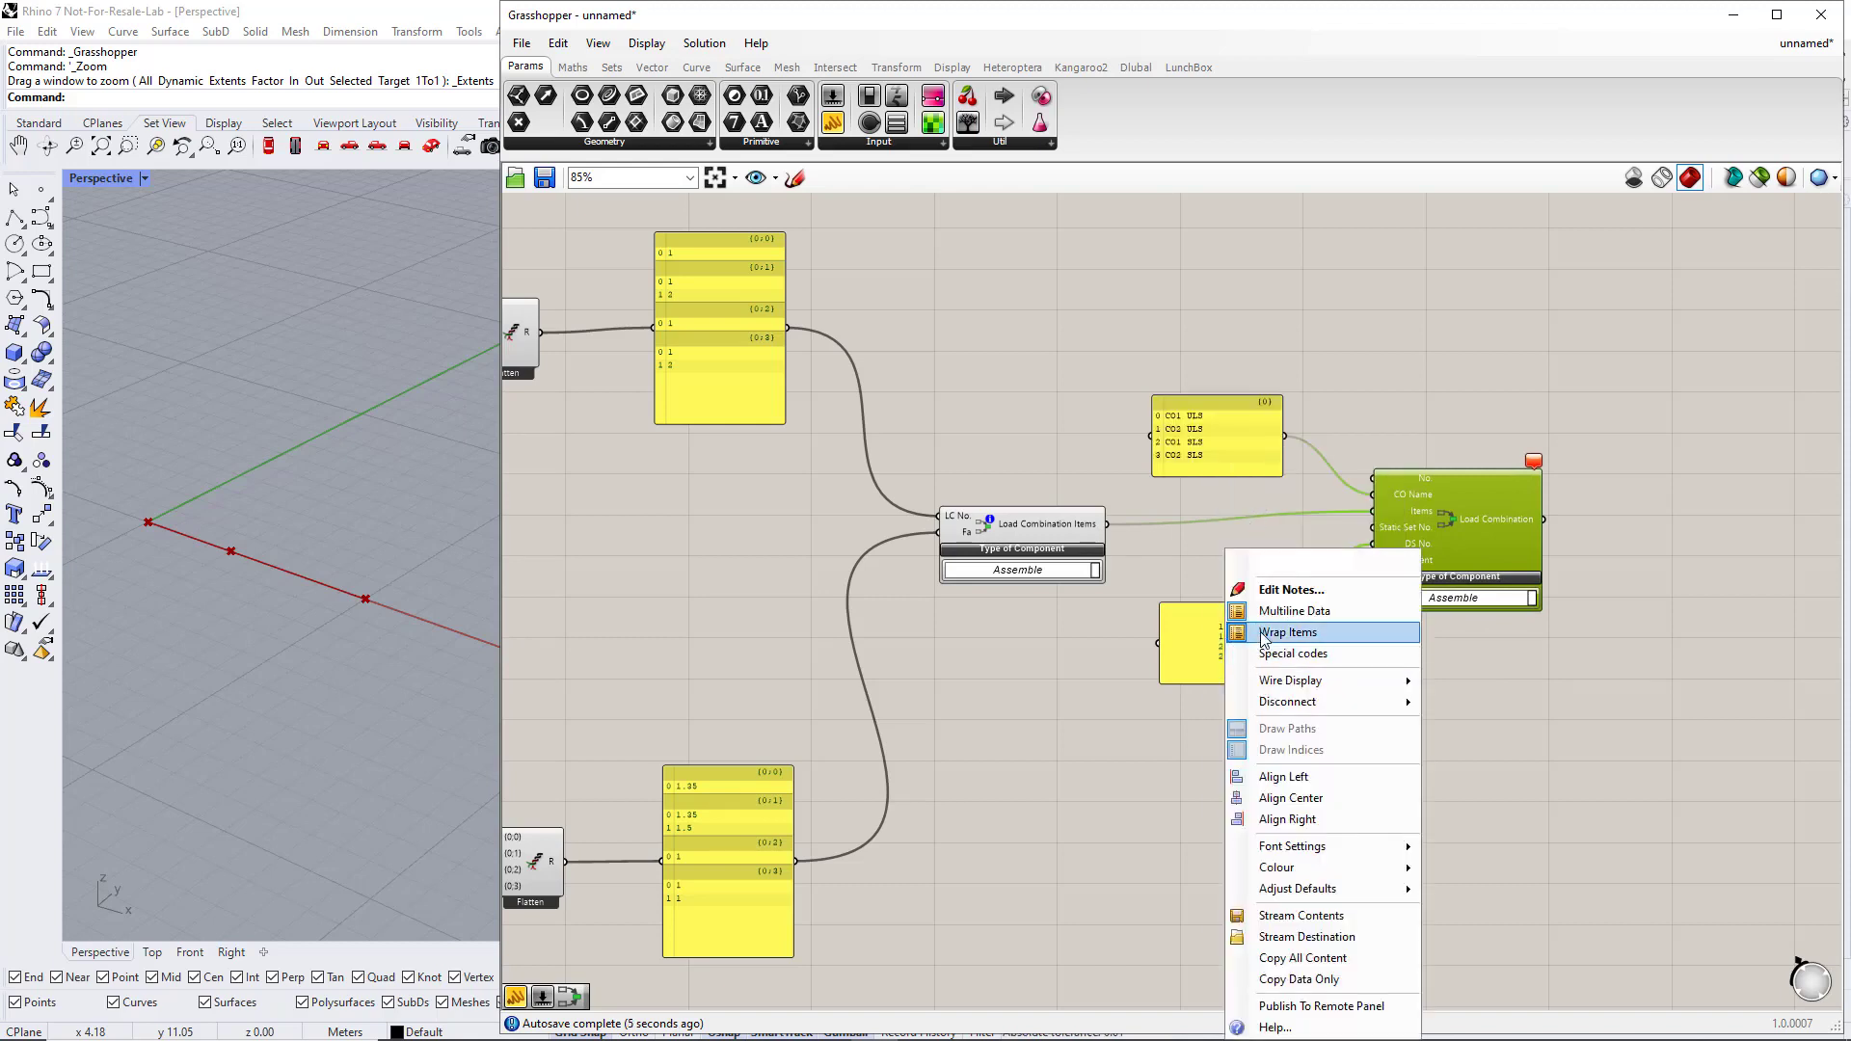
left_click(1263, 605)
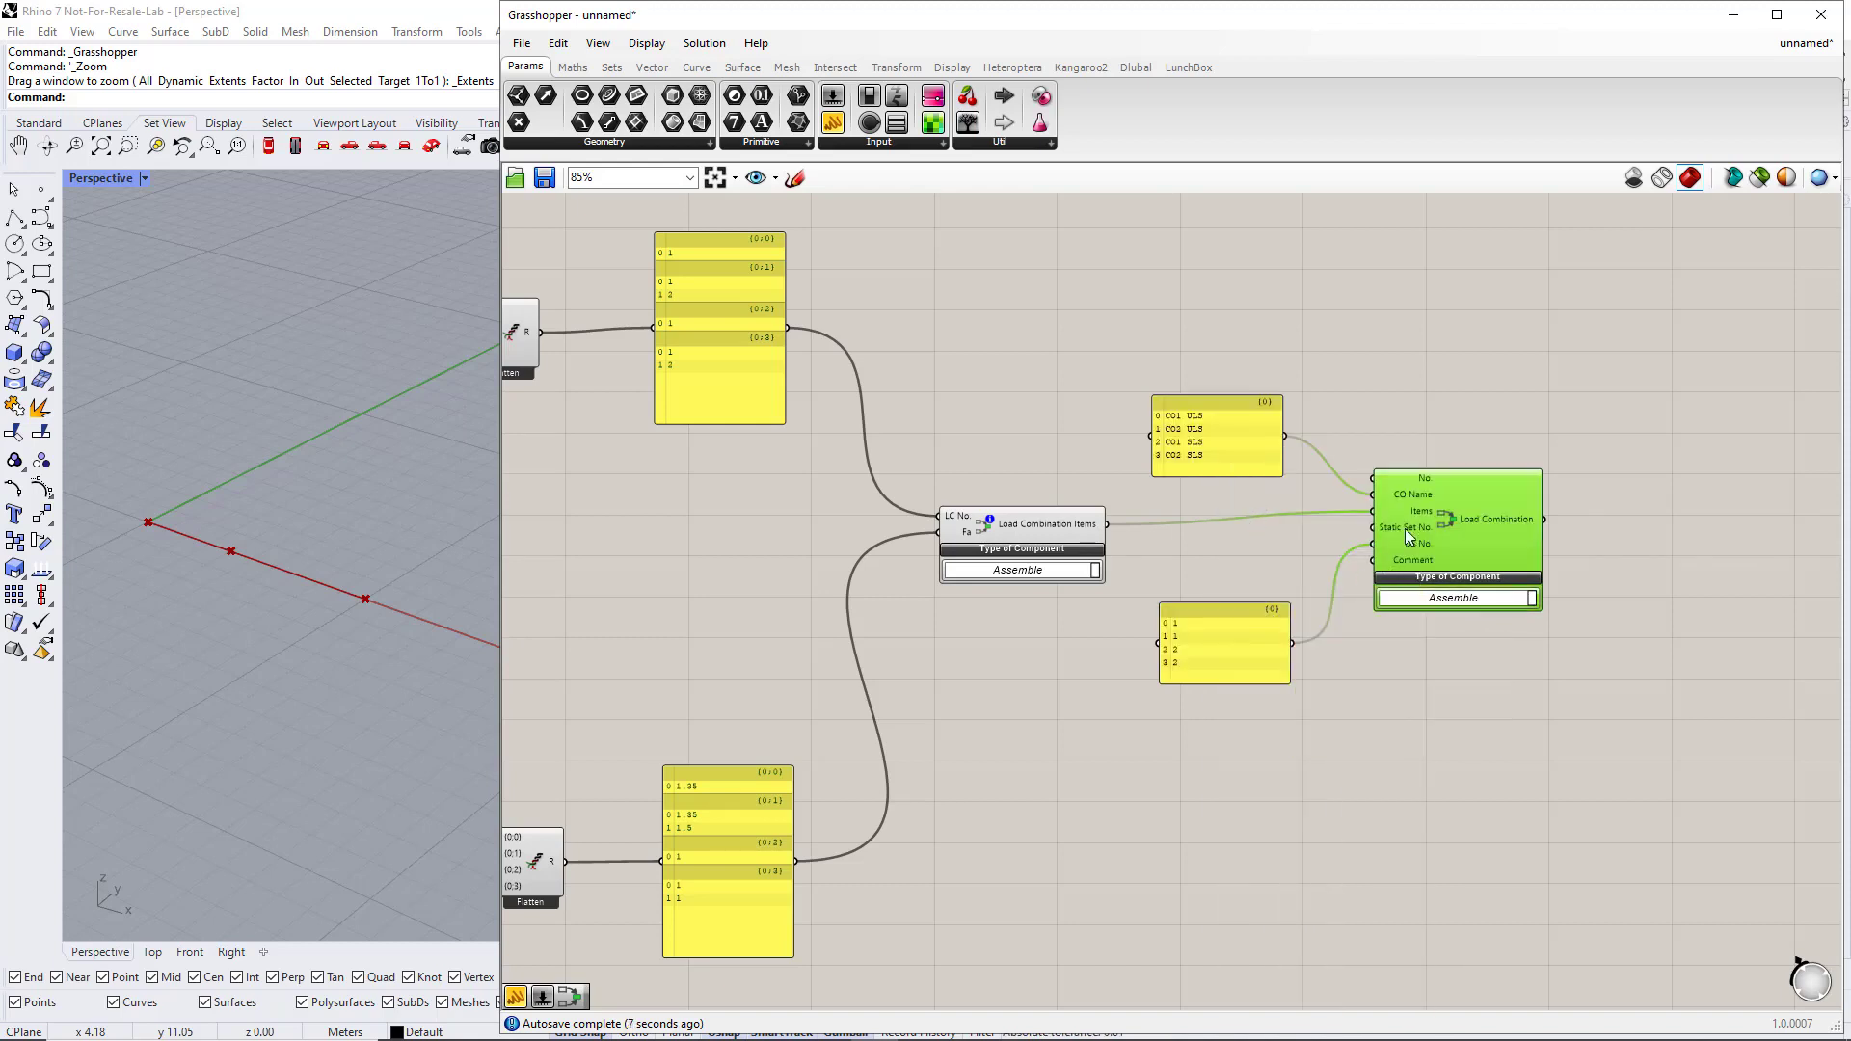
- Graft the CO Name and DS No. inputs of Load Combination and shift the component away from the panels
right_click(1408, 493)
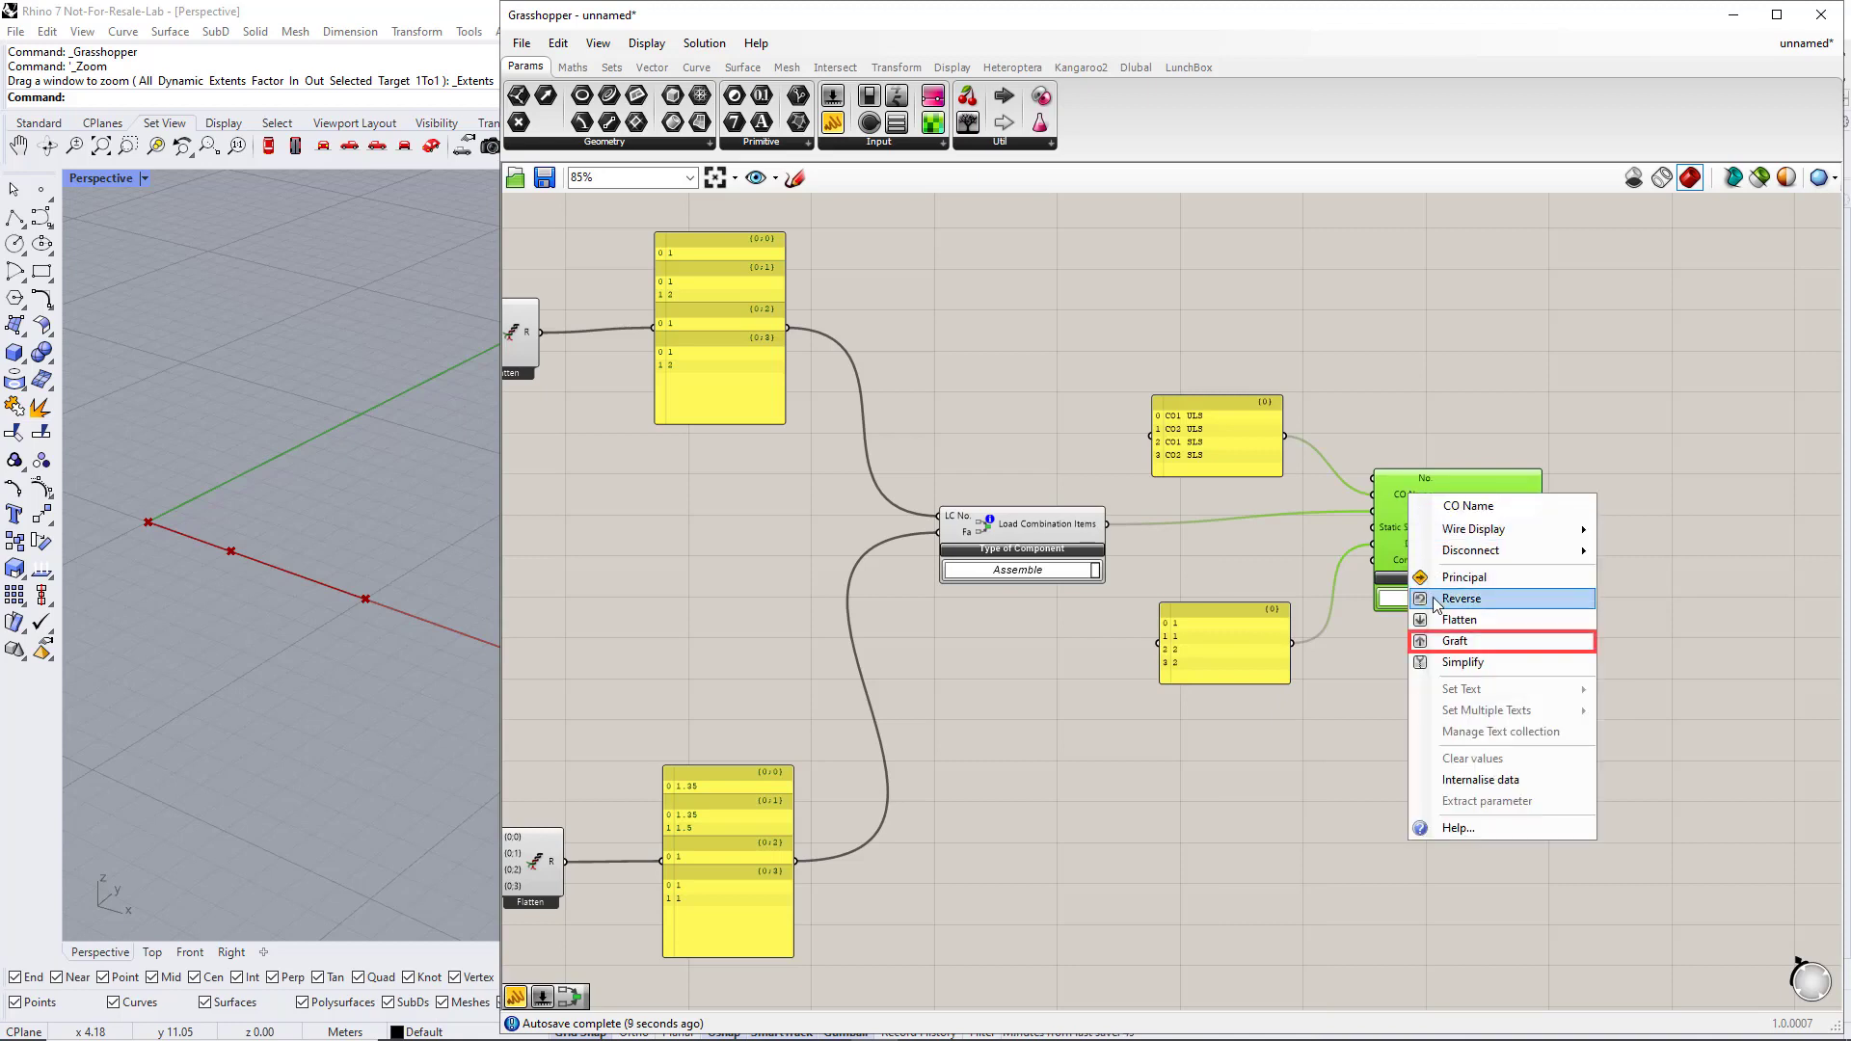
left_click(1440, 641)
right_click(1407, 543)
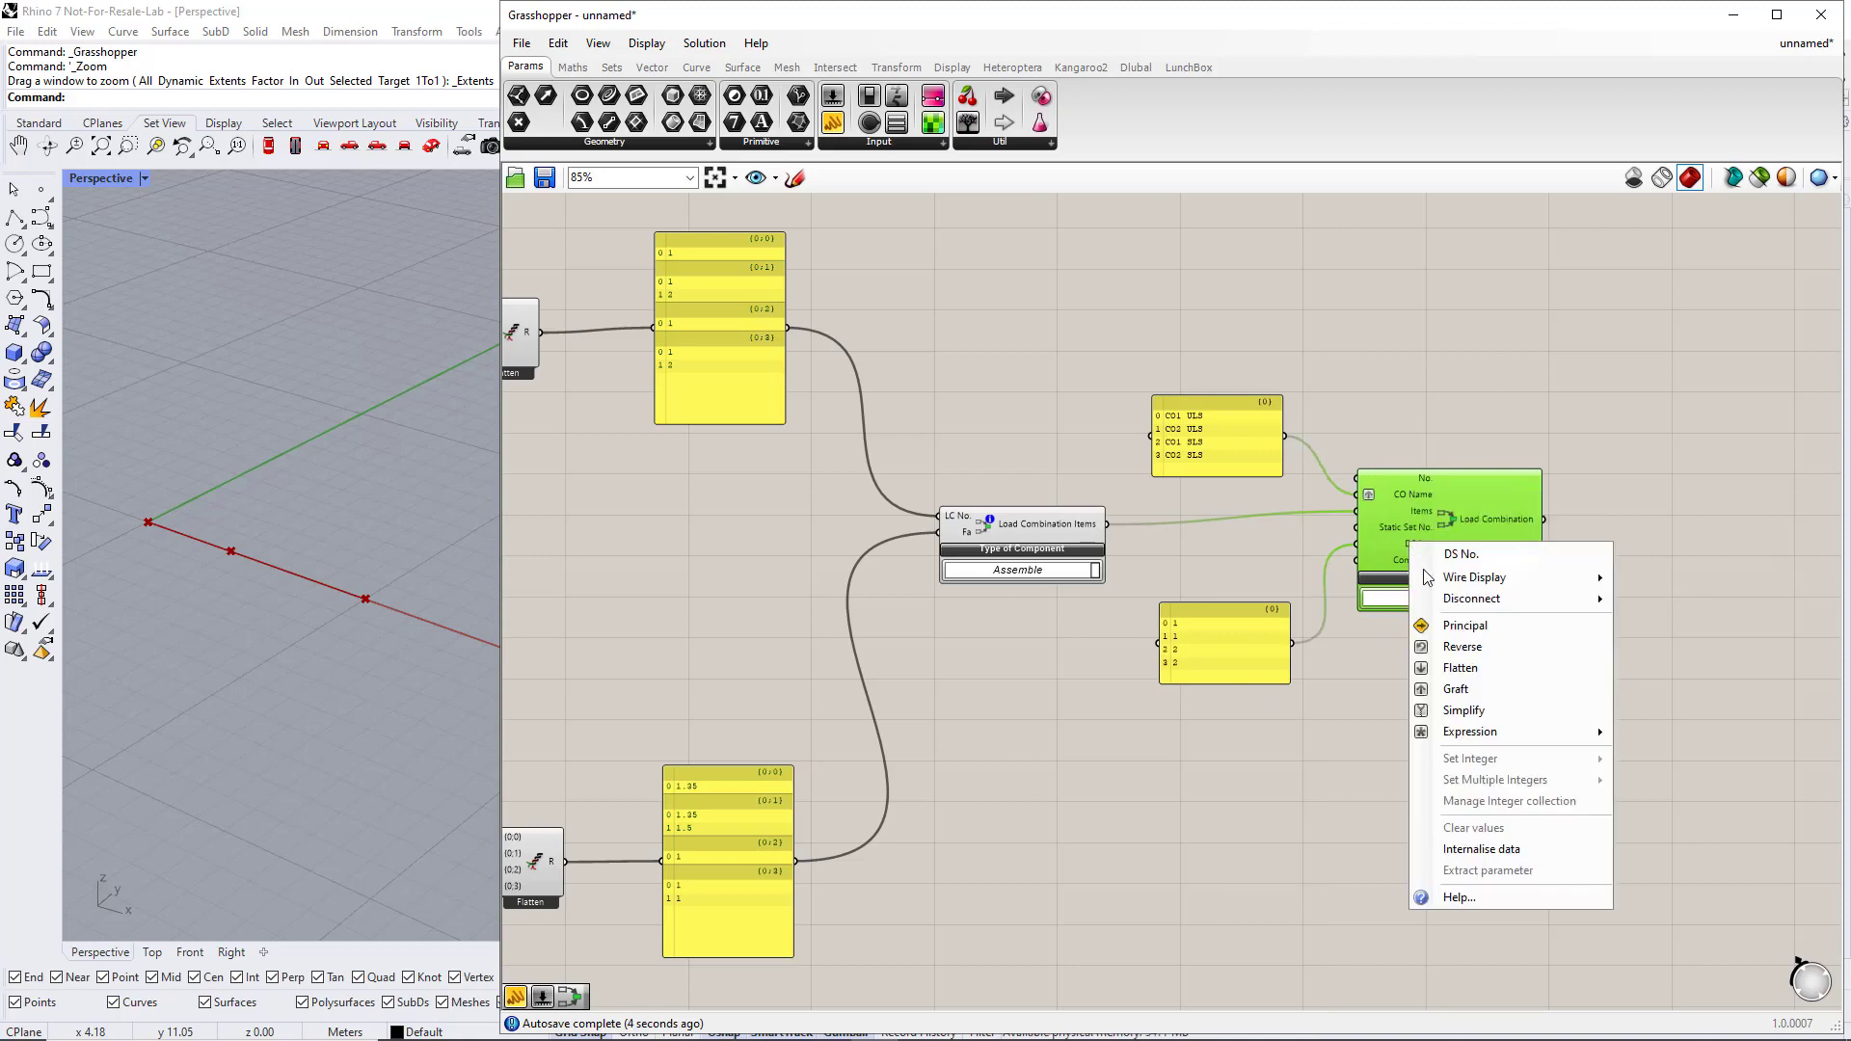
left_click(1455, 688)
left_click_drag(1443, 538, 1494, 535)
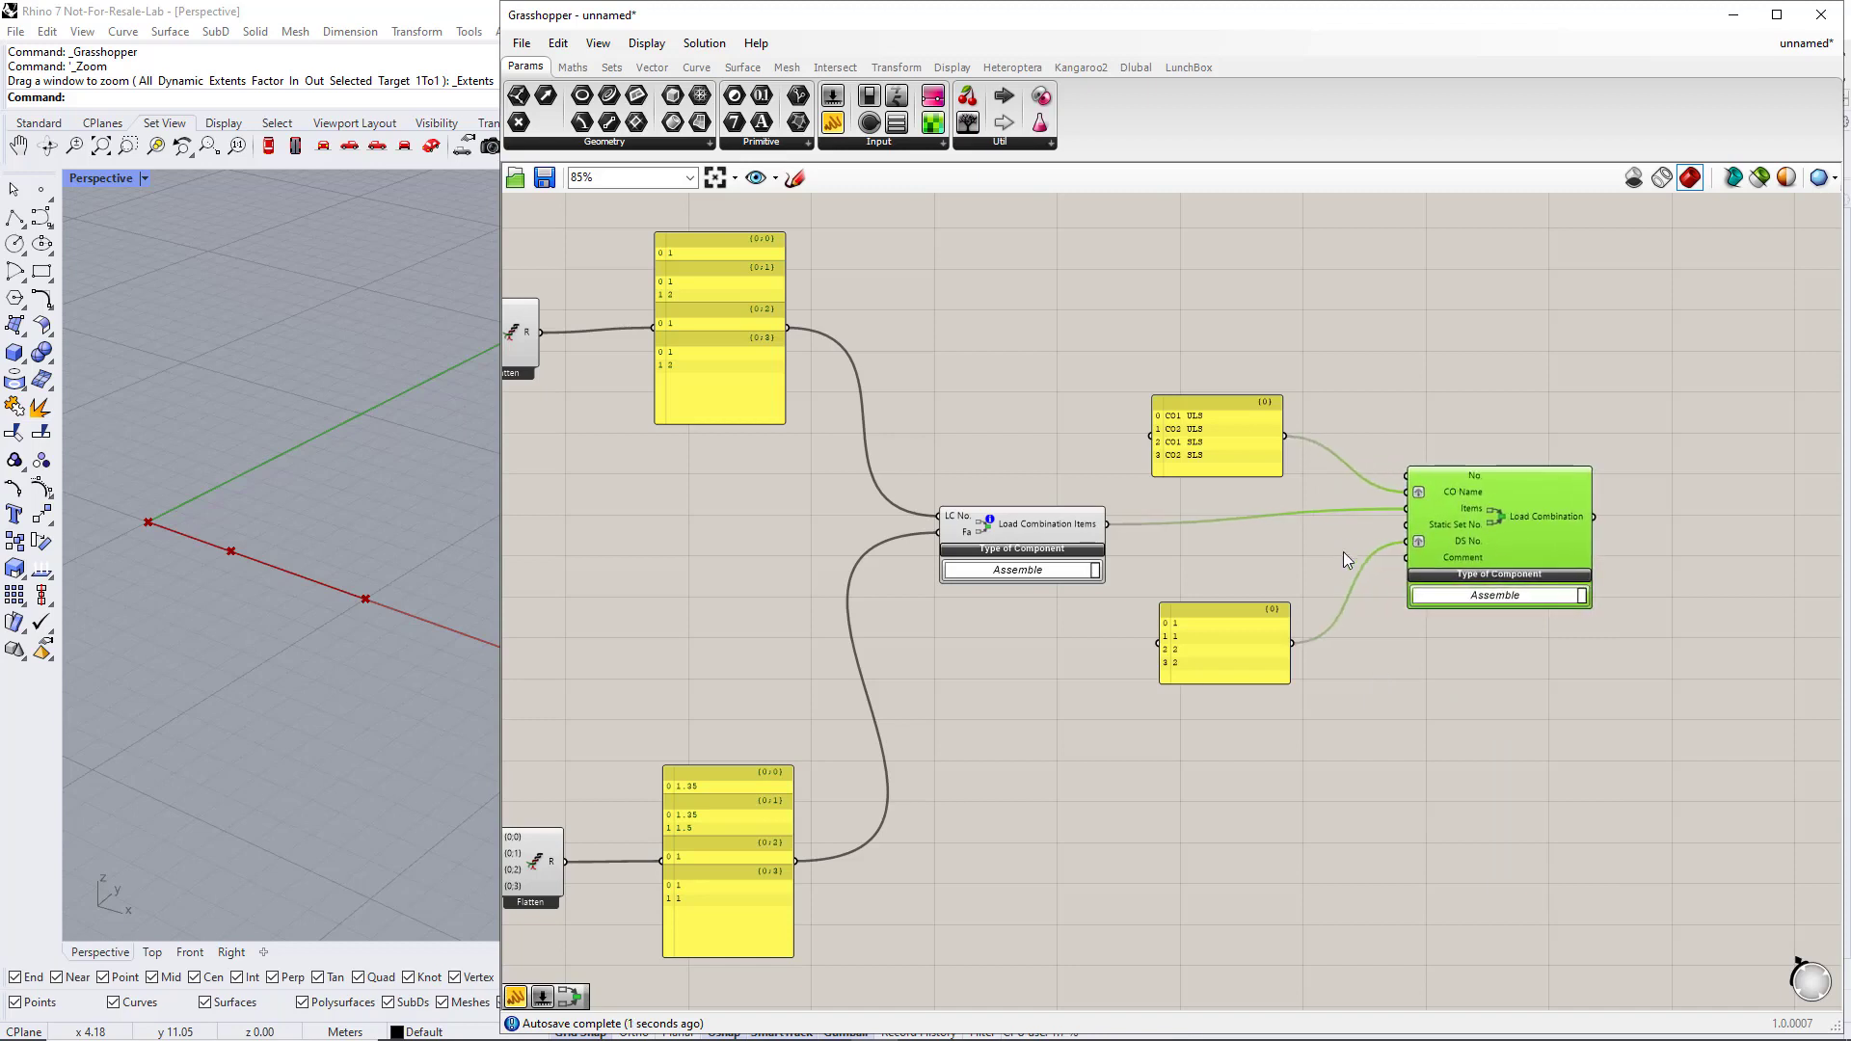
- Add a number slider with value 1 between the two panels and connect it to Load Combination's Static Set No
double_click(1195, 549)
type("1")
key("Return")
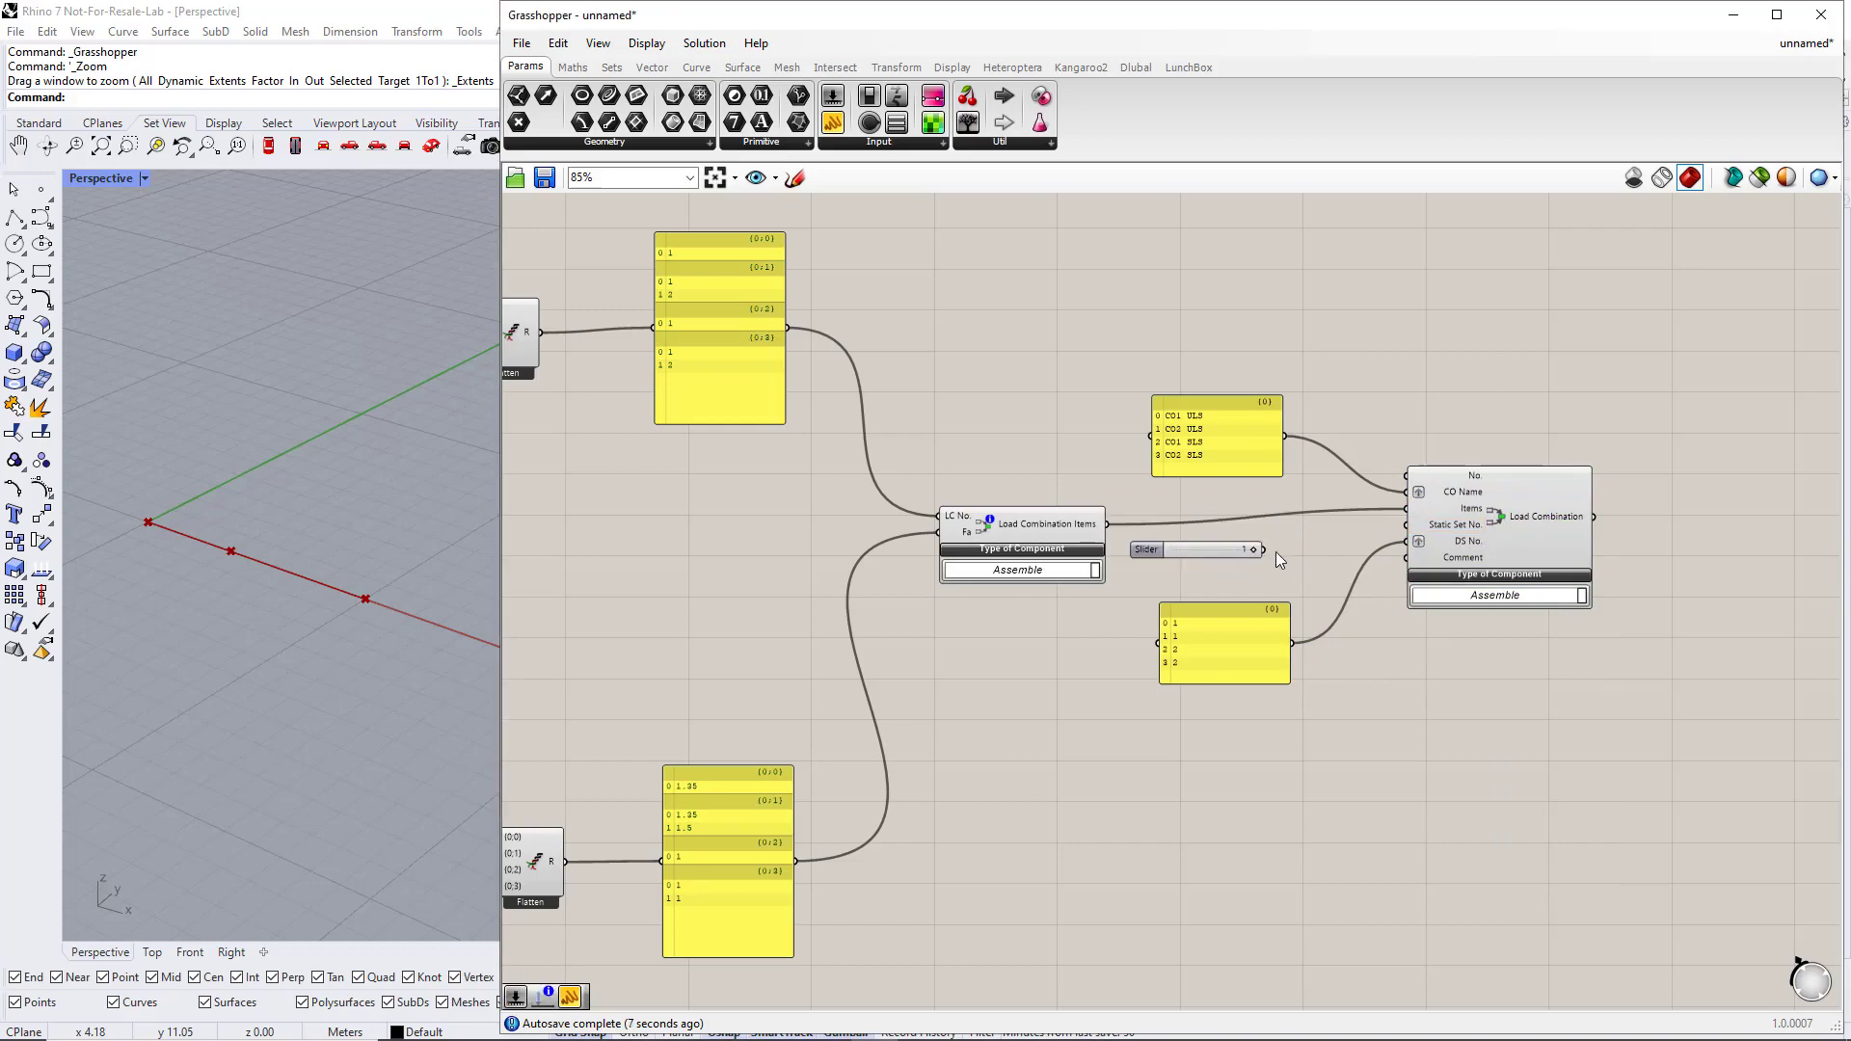
left_click_drag(1315, 545, 1391, 540)
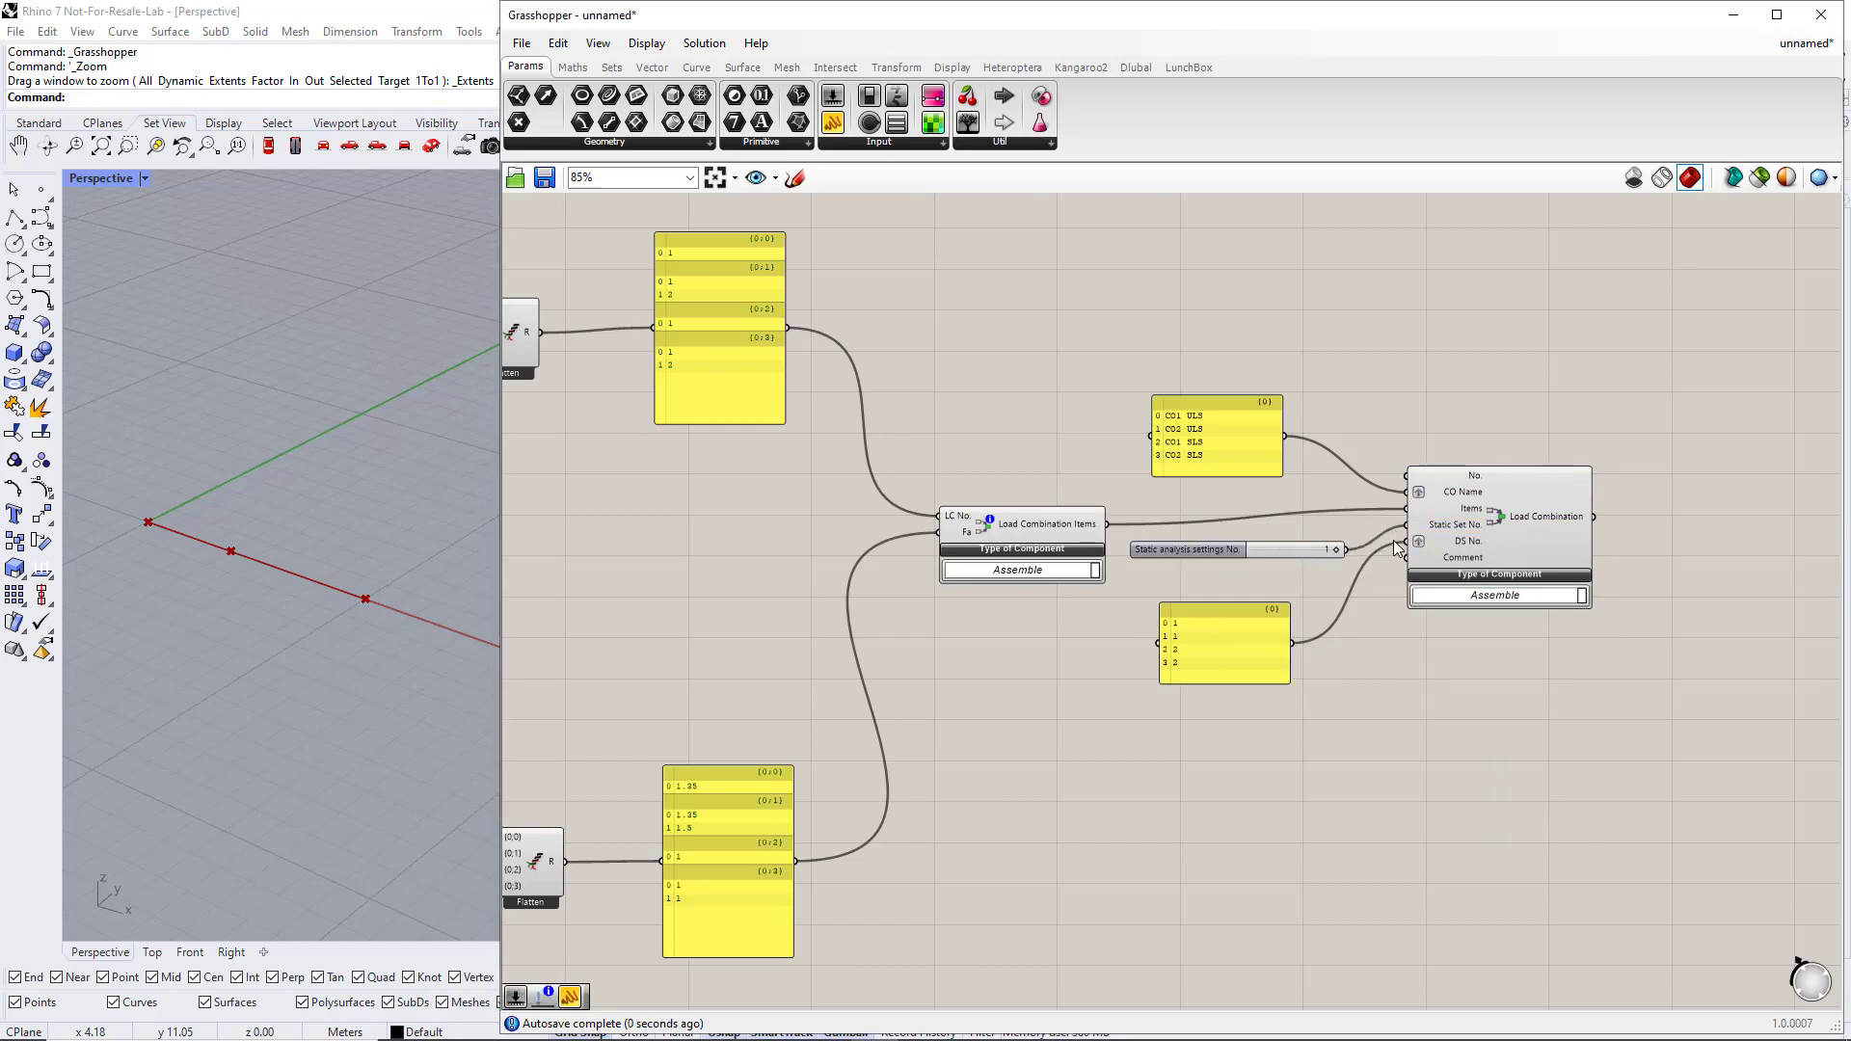
- Connect Load Combination's output to the RFEM component's Input and place a Member Load component in the space above
scroll(1392, 540, "down", 1)
scroll(1298, 696, "down", 1)
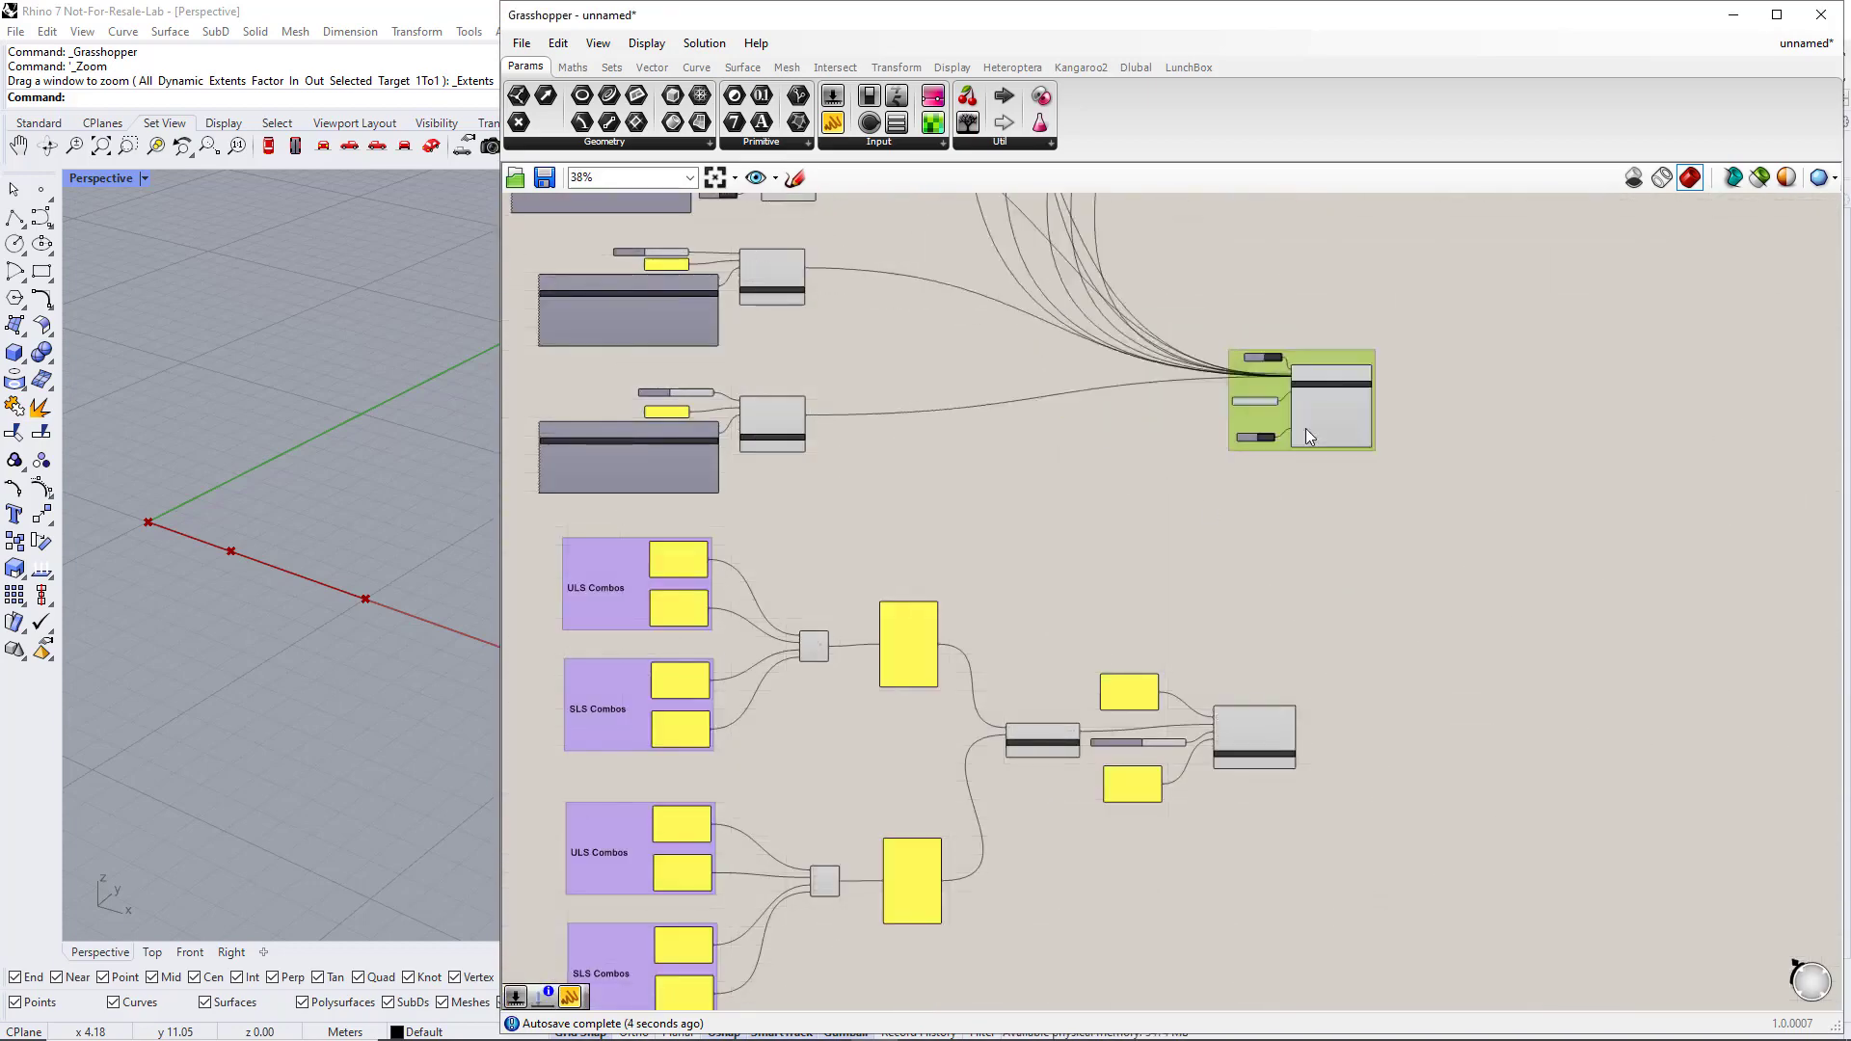
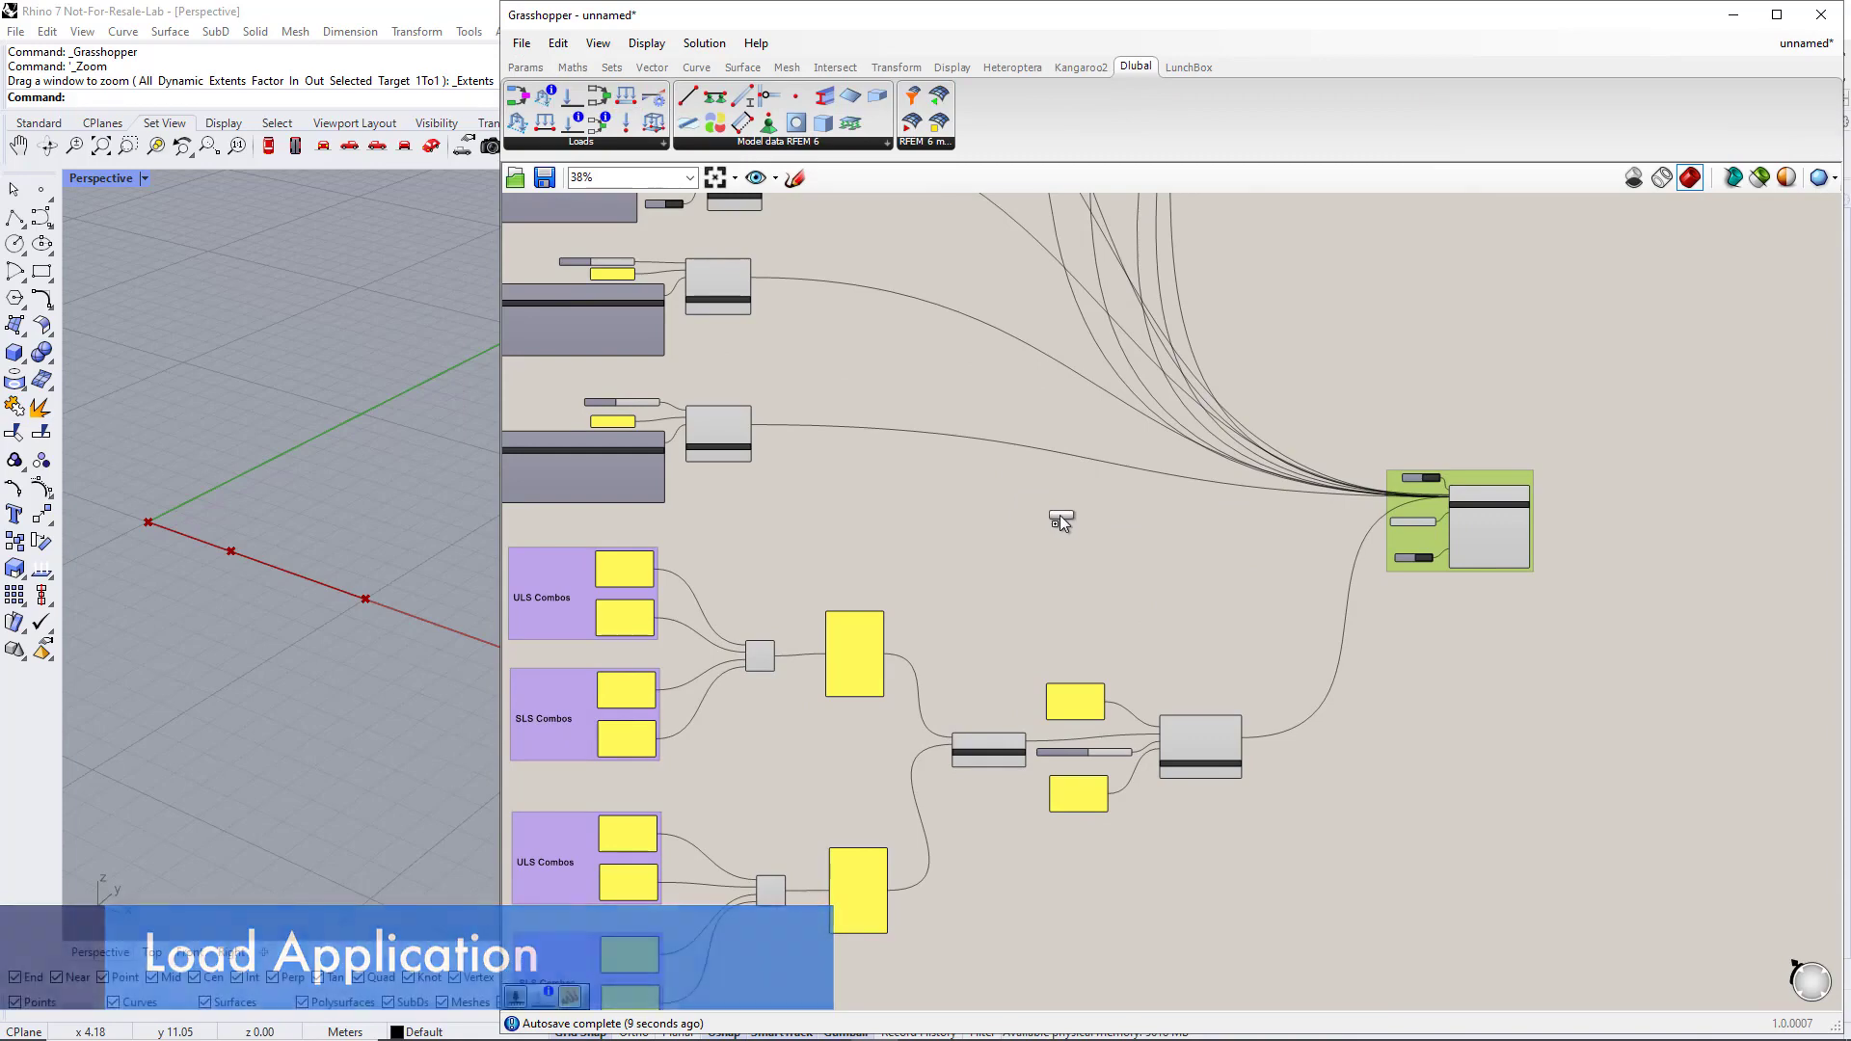
scroll(1057, 501, "up", 4)
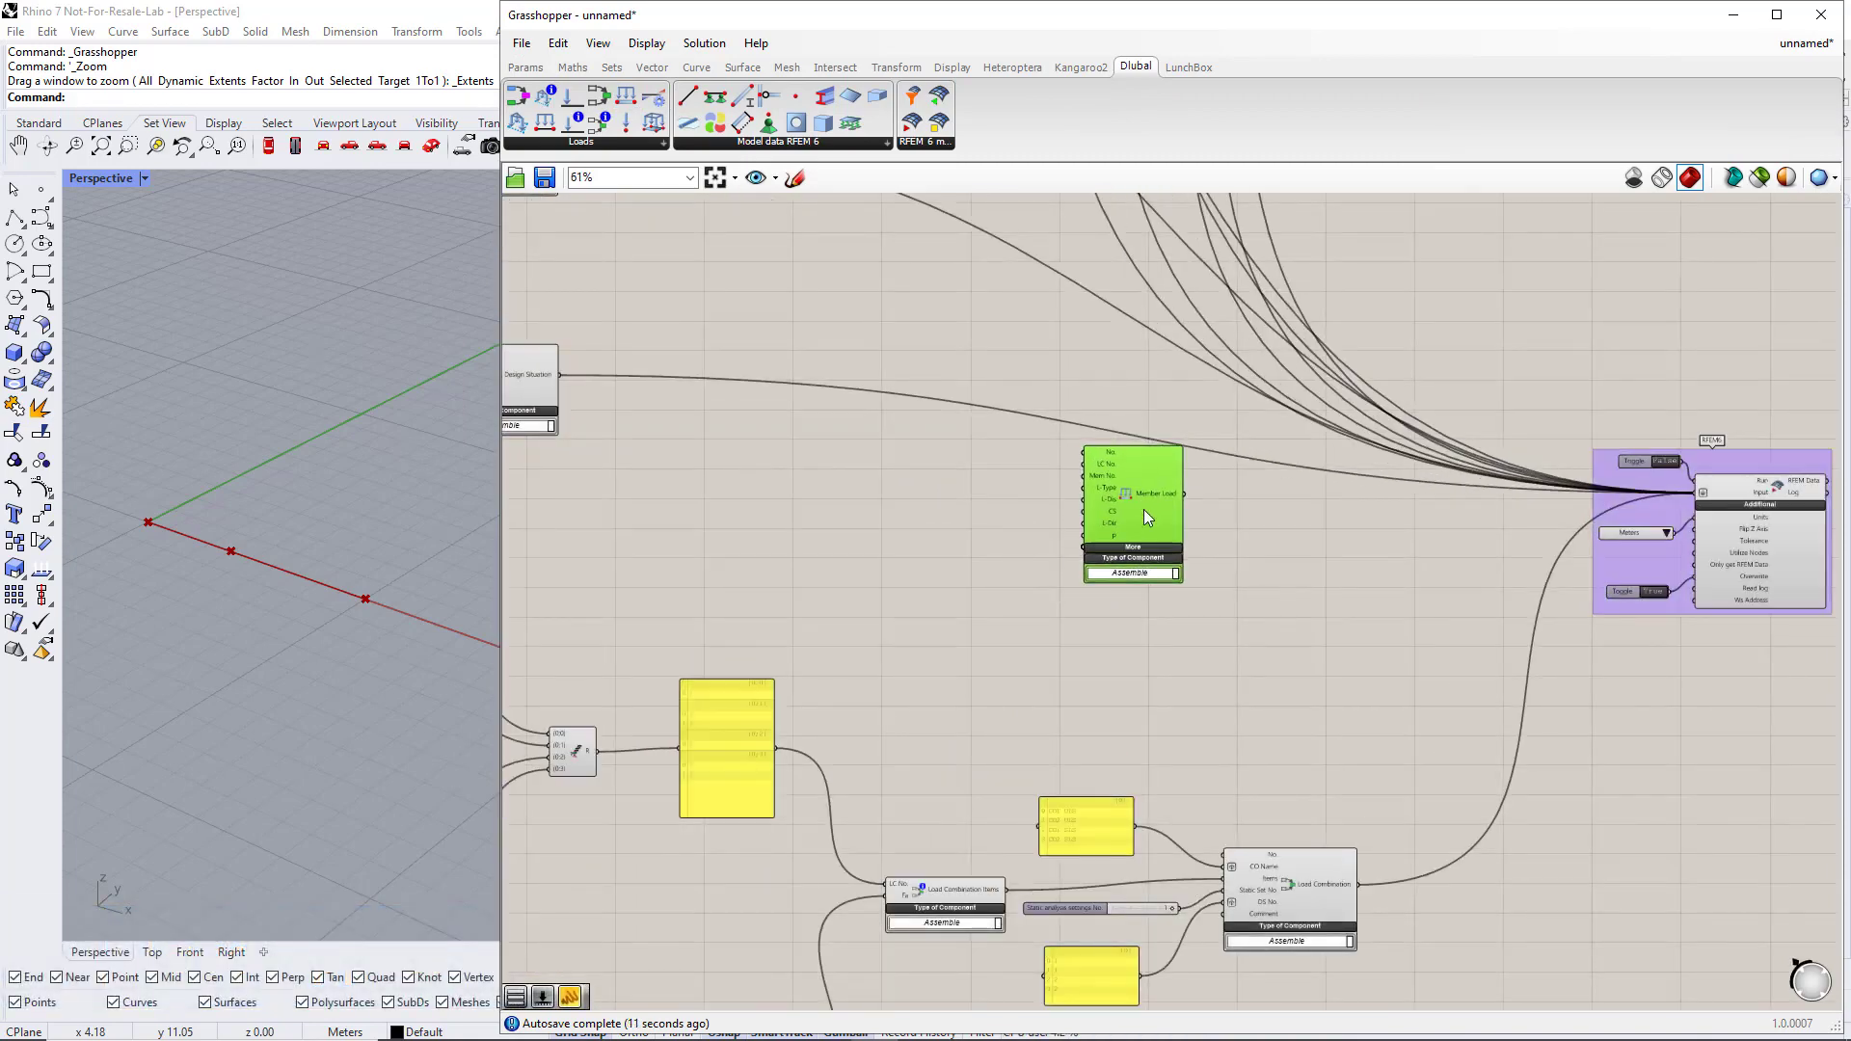
right_click_drag(1293, 581, 1336, 621)
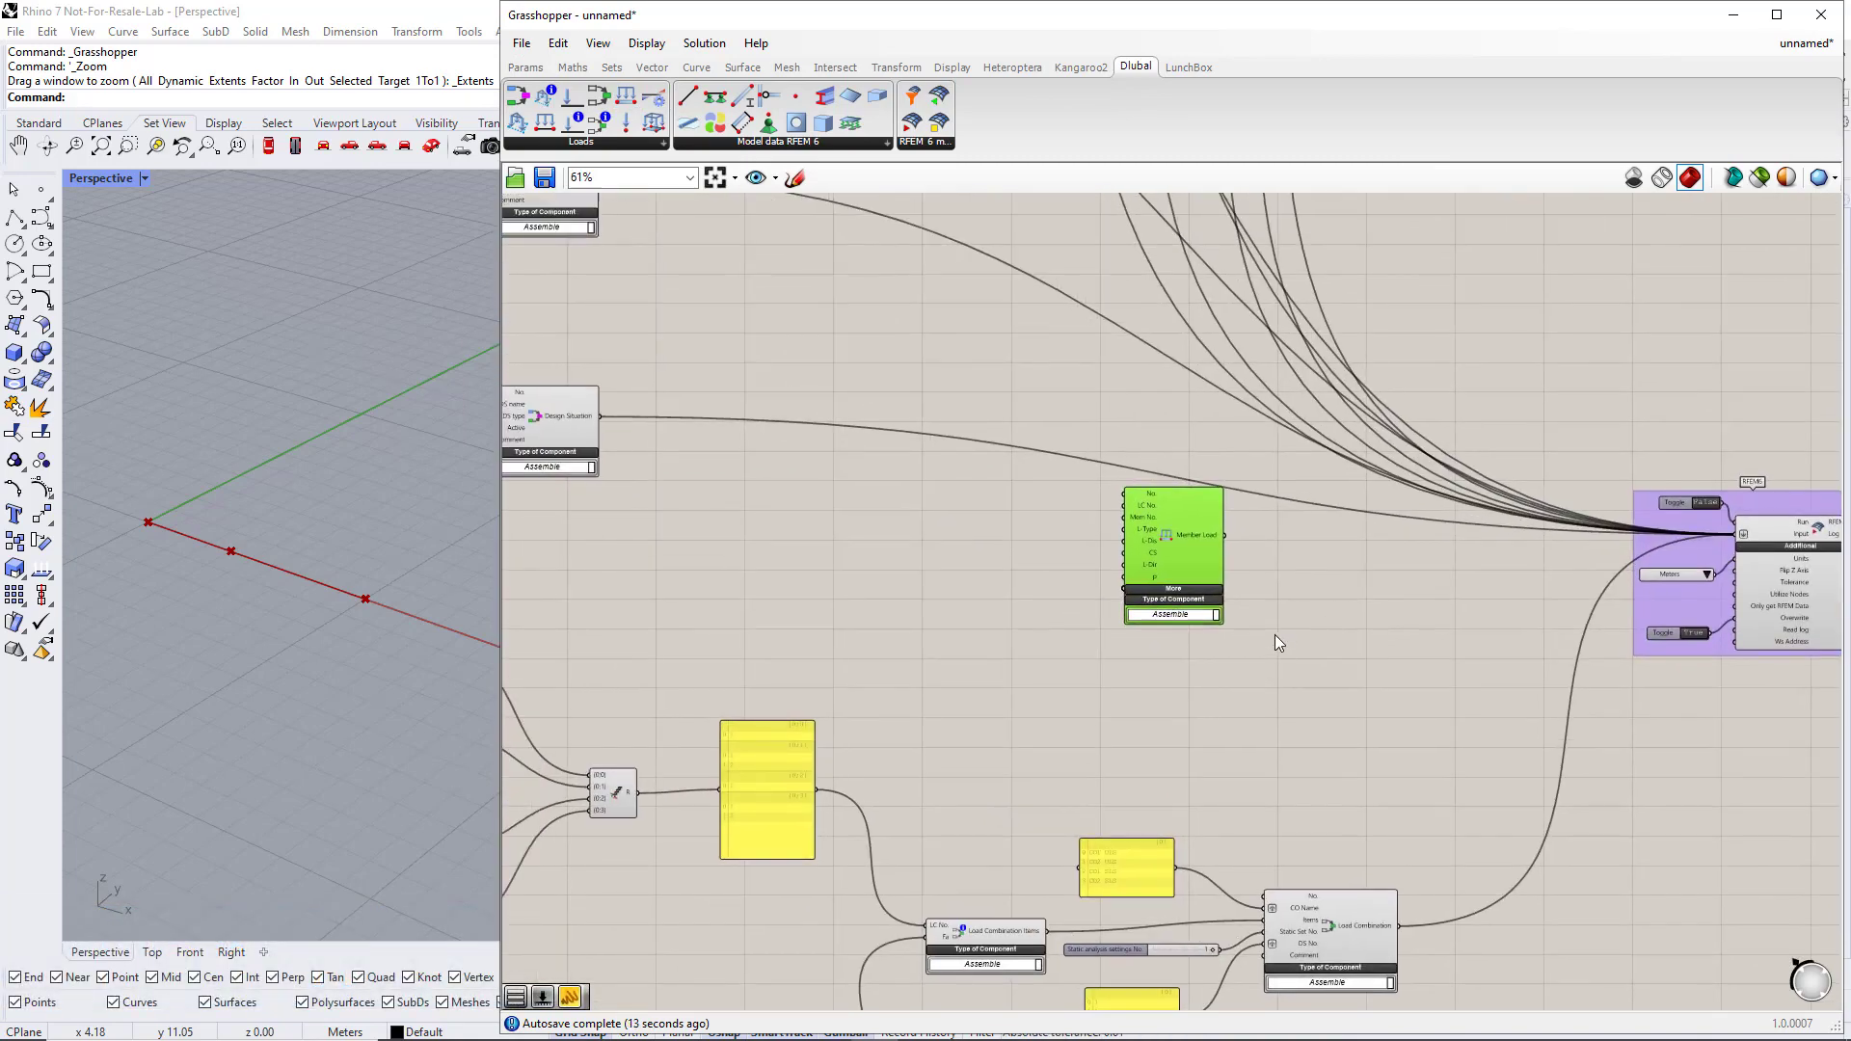
left_click(1070, 578)
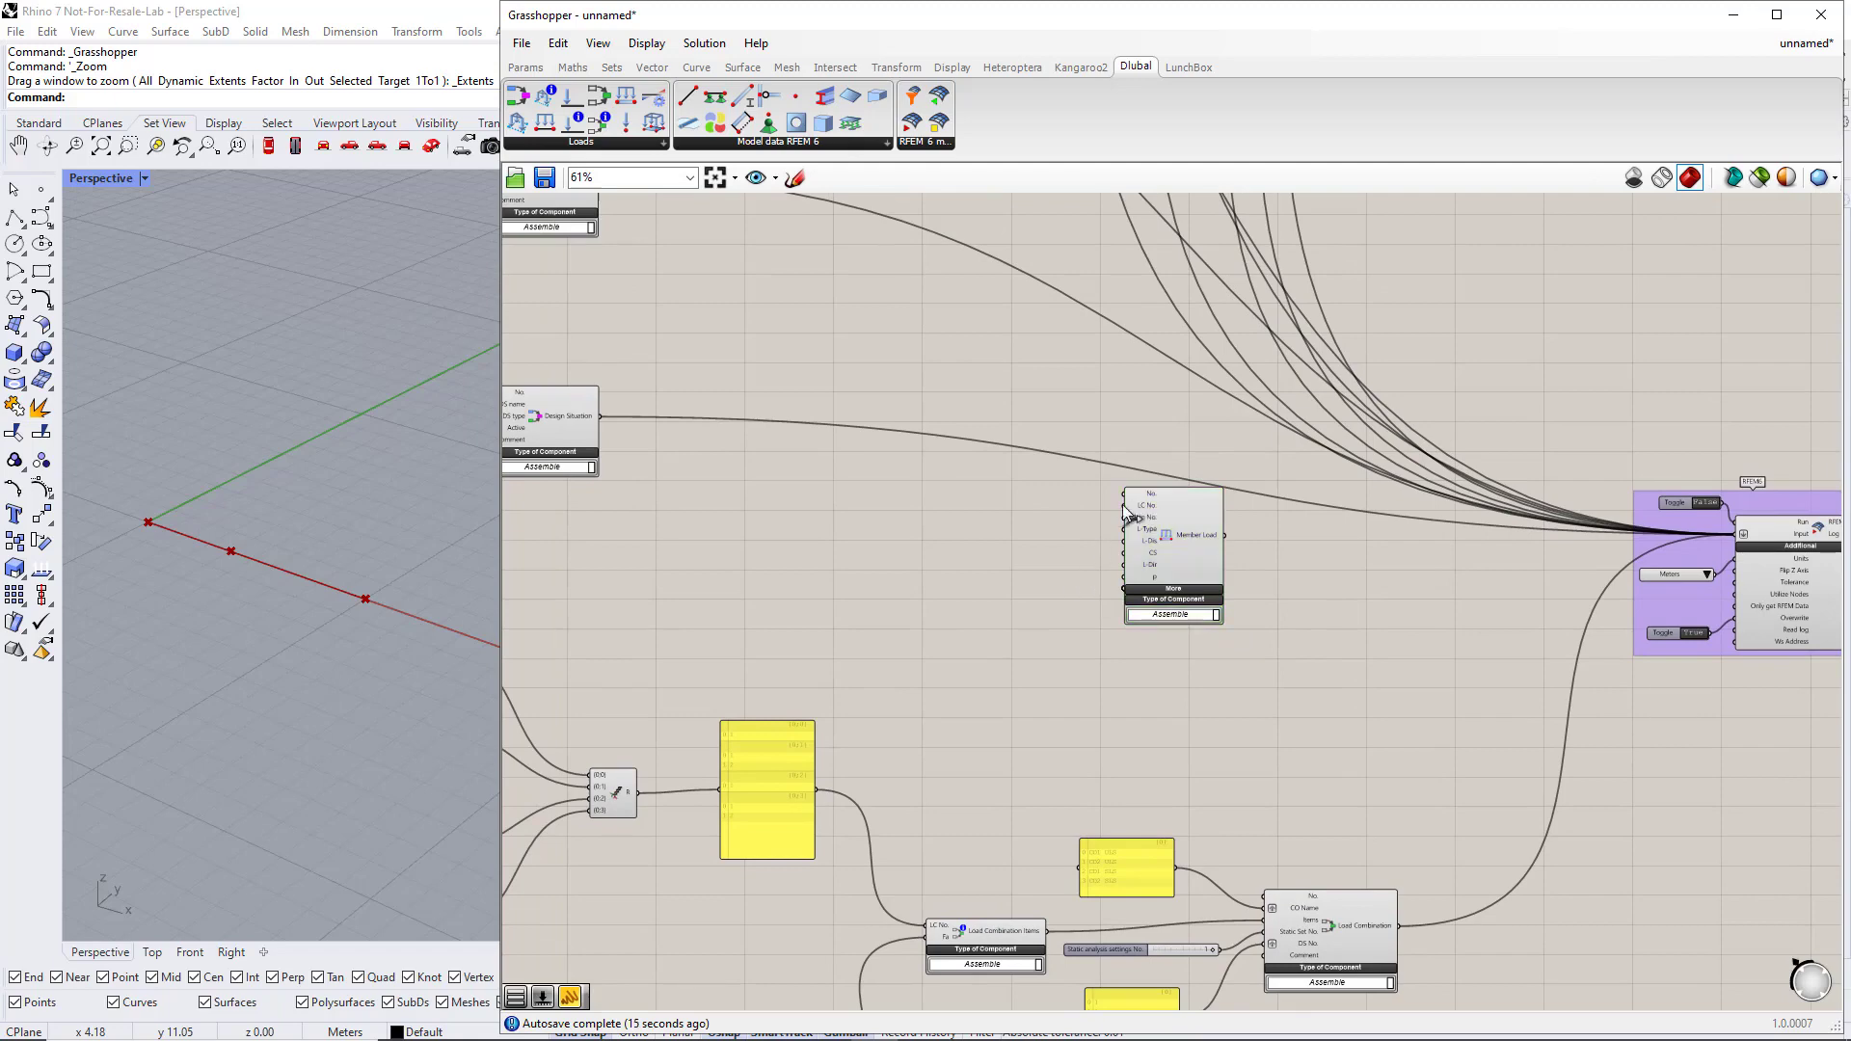
- Add a number slider with value 2 beside Member Load and connect it to the LC No. input
double_click(991, 496)
type("2")
key("Return")
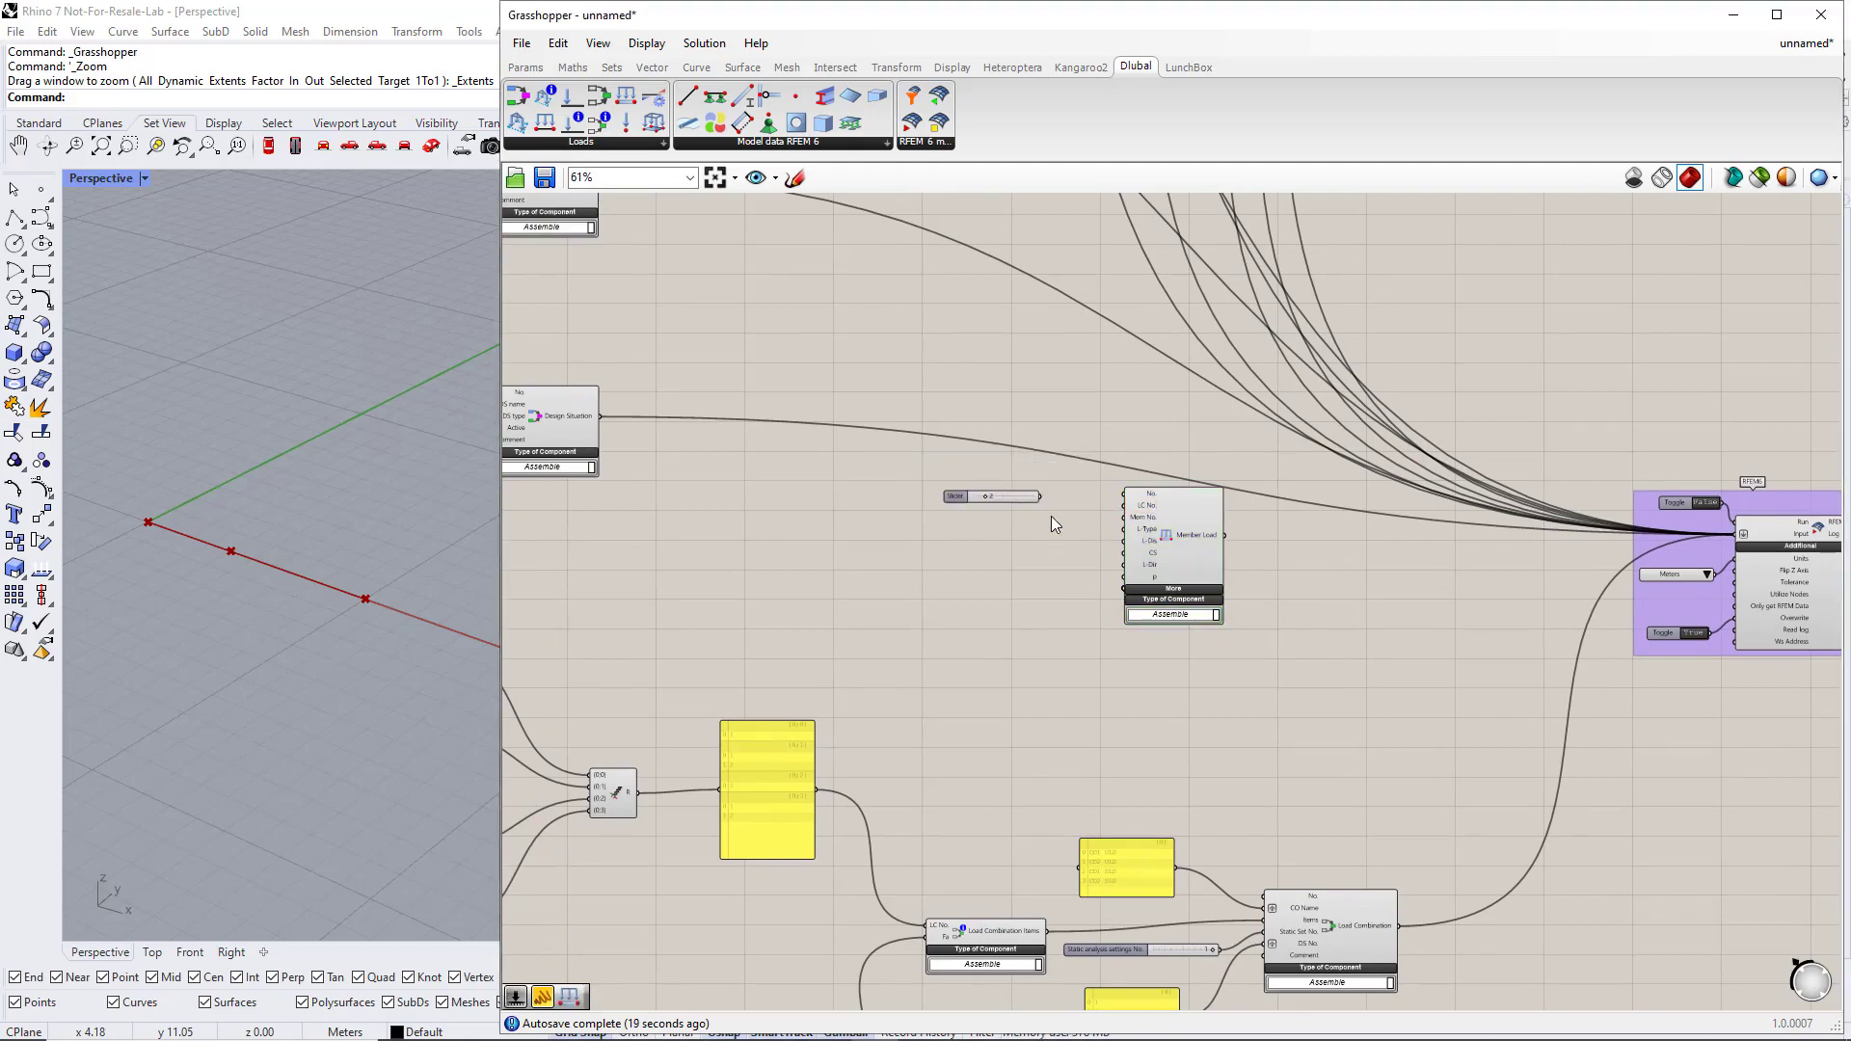
left_click_drag(1041, 496, 1124, 505)
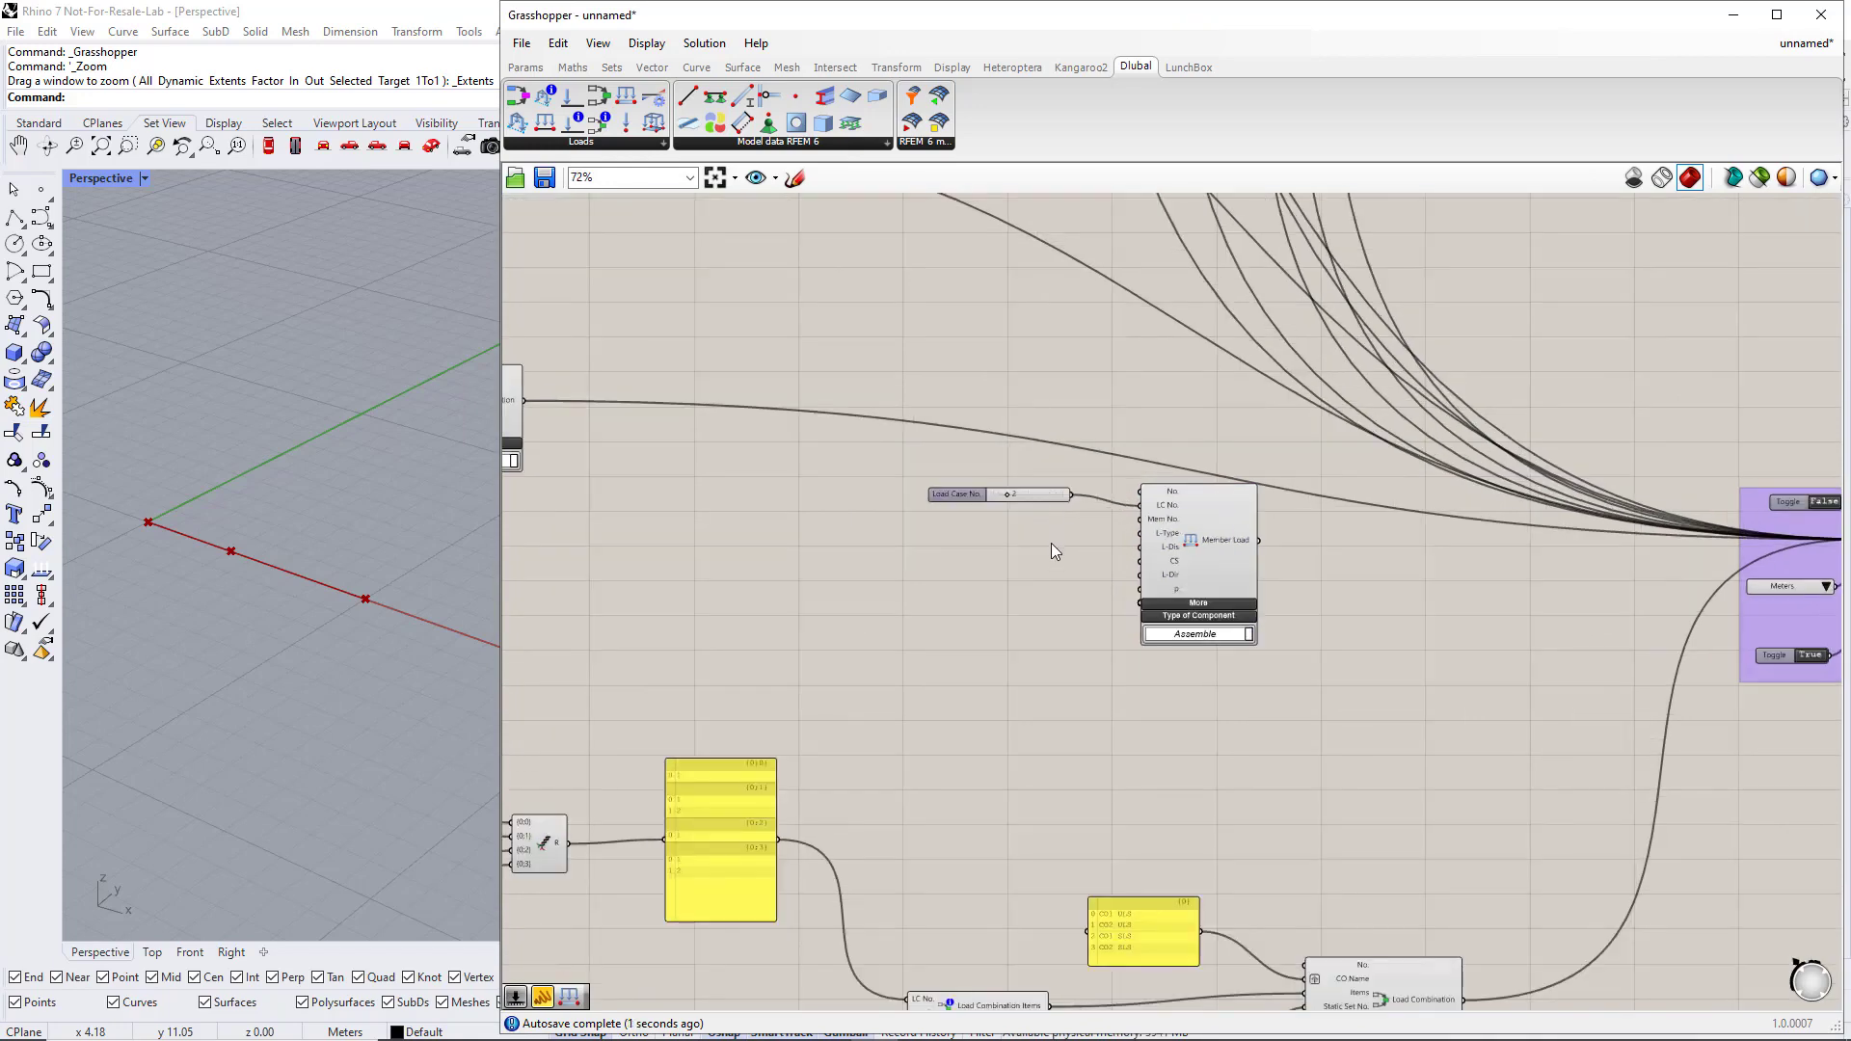
- Add a panel beside Member Load listing 1 and 2 on separate lines
scroll(1058, 542, "up", 2)
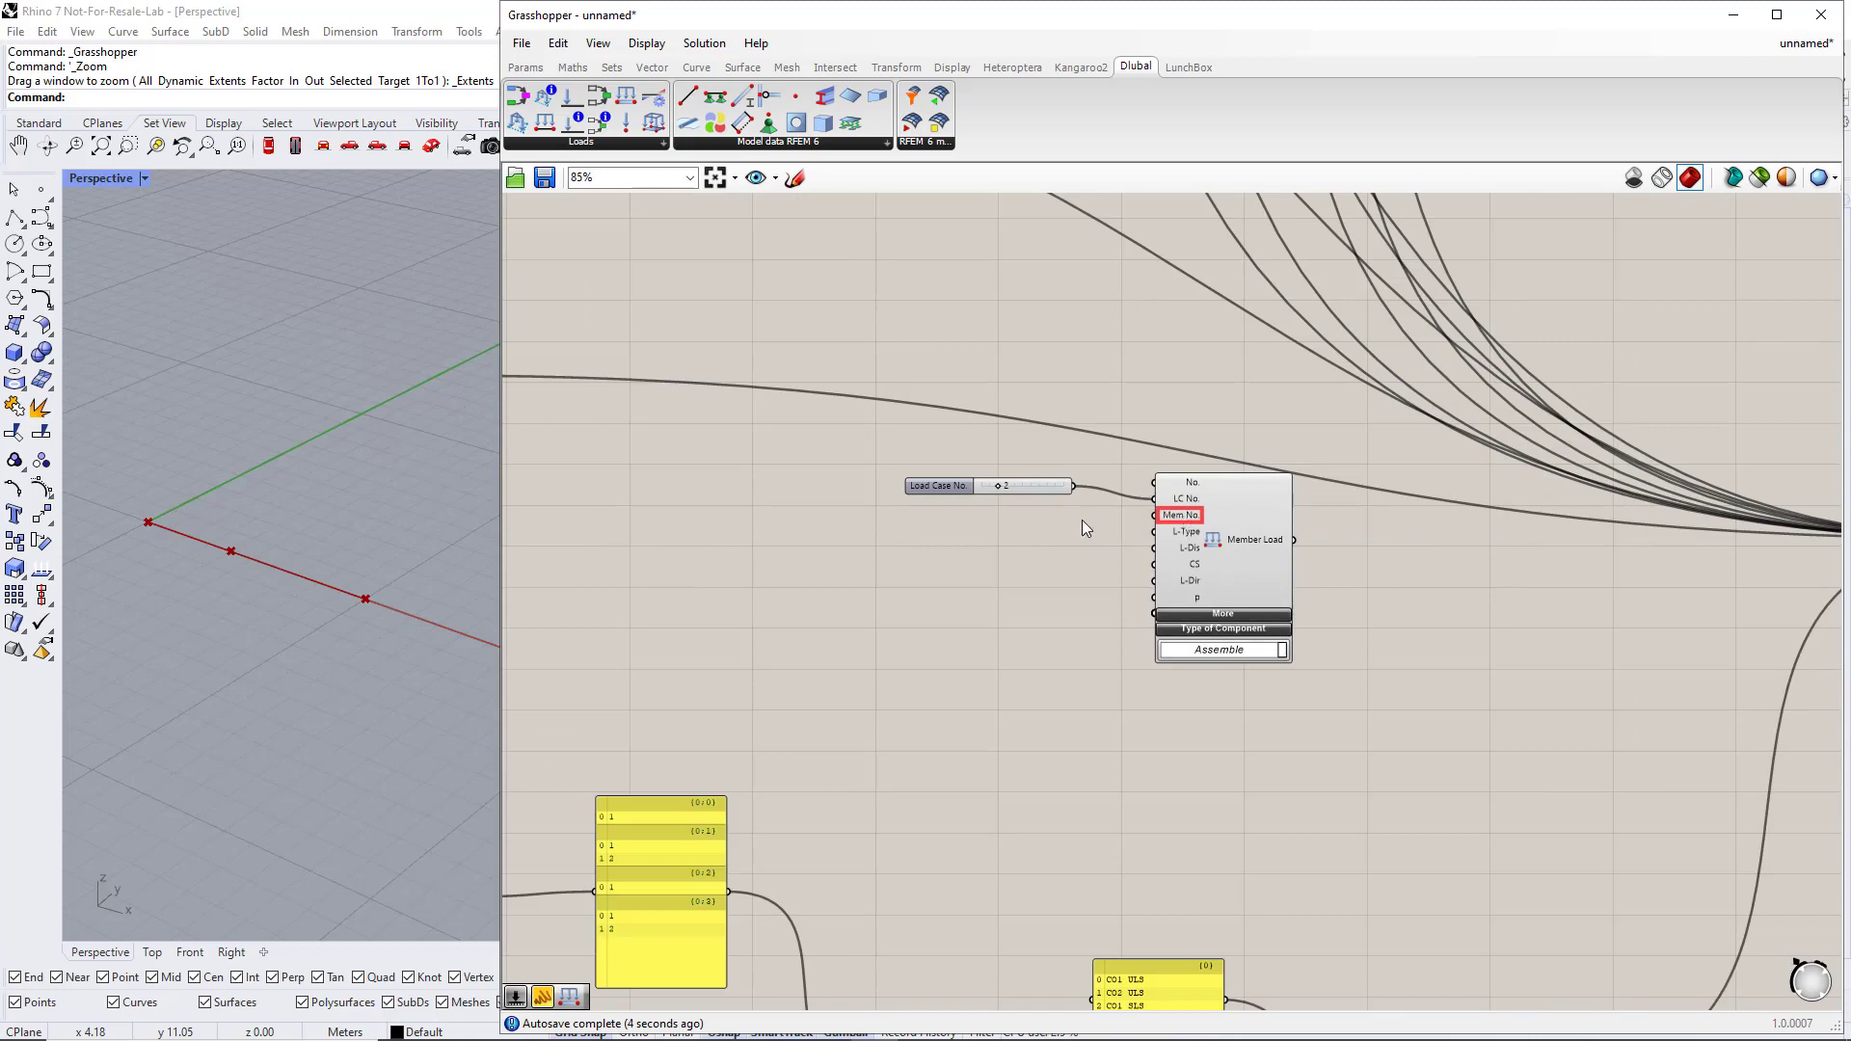
left_click(525, 66)
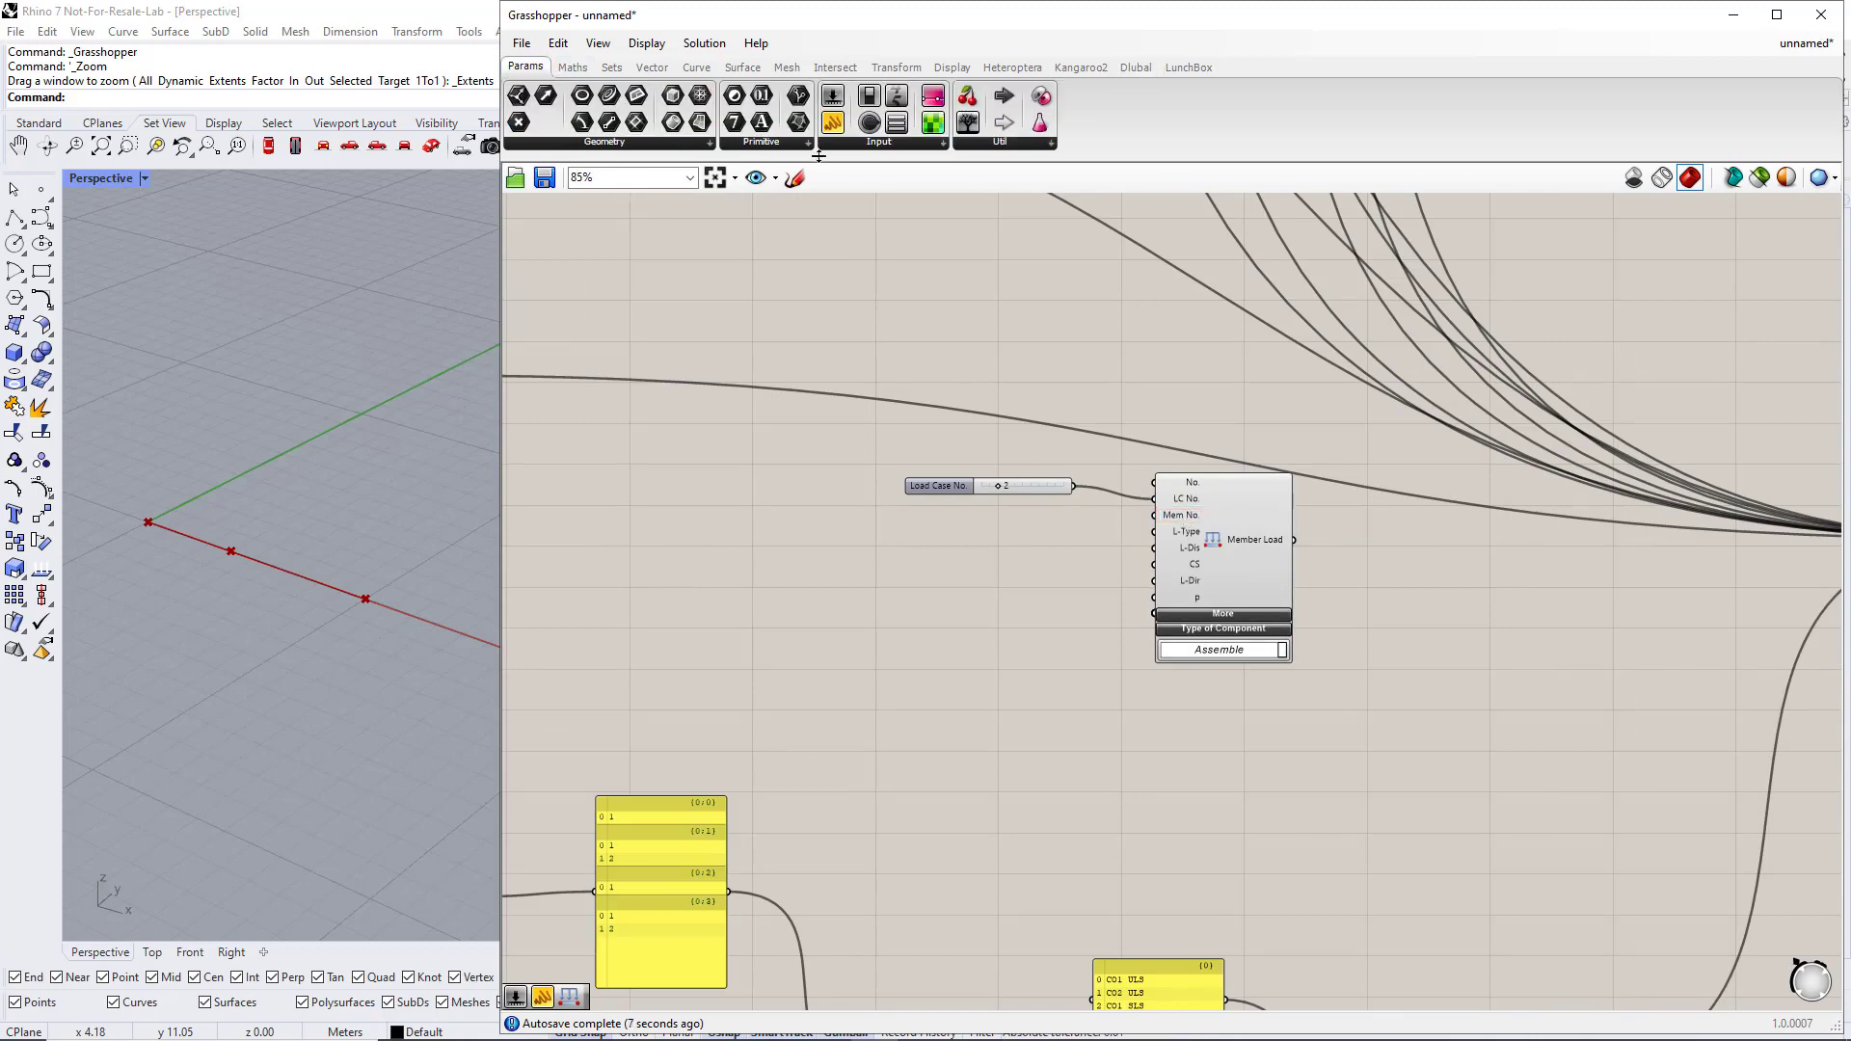
left_click_drag(831, 125, 1015, 523)
double_click(1015, 523)
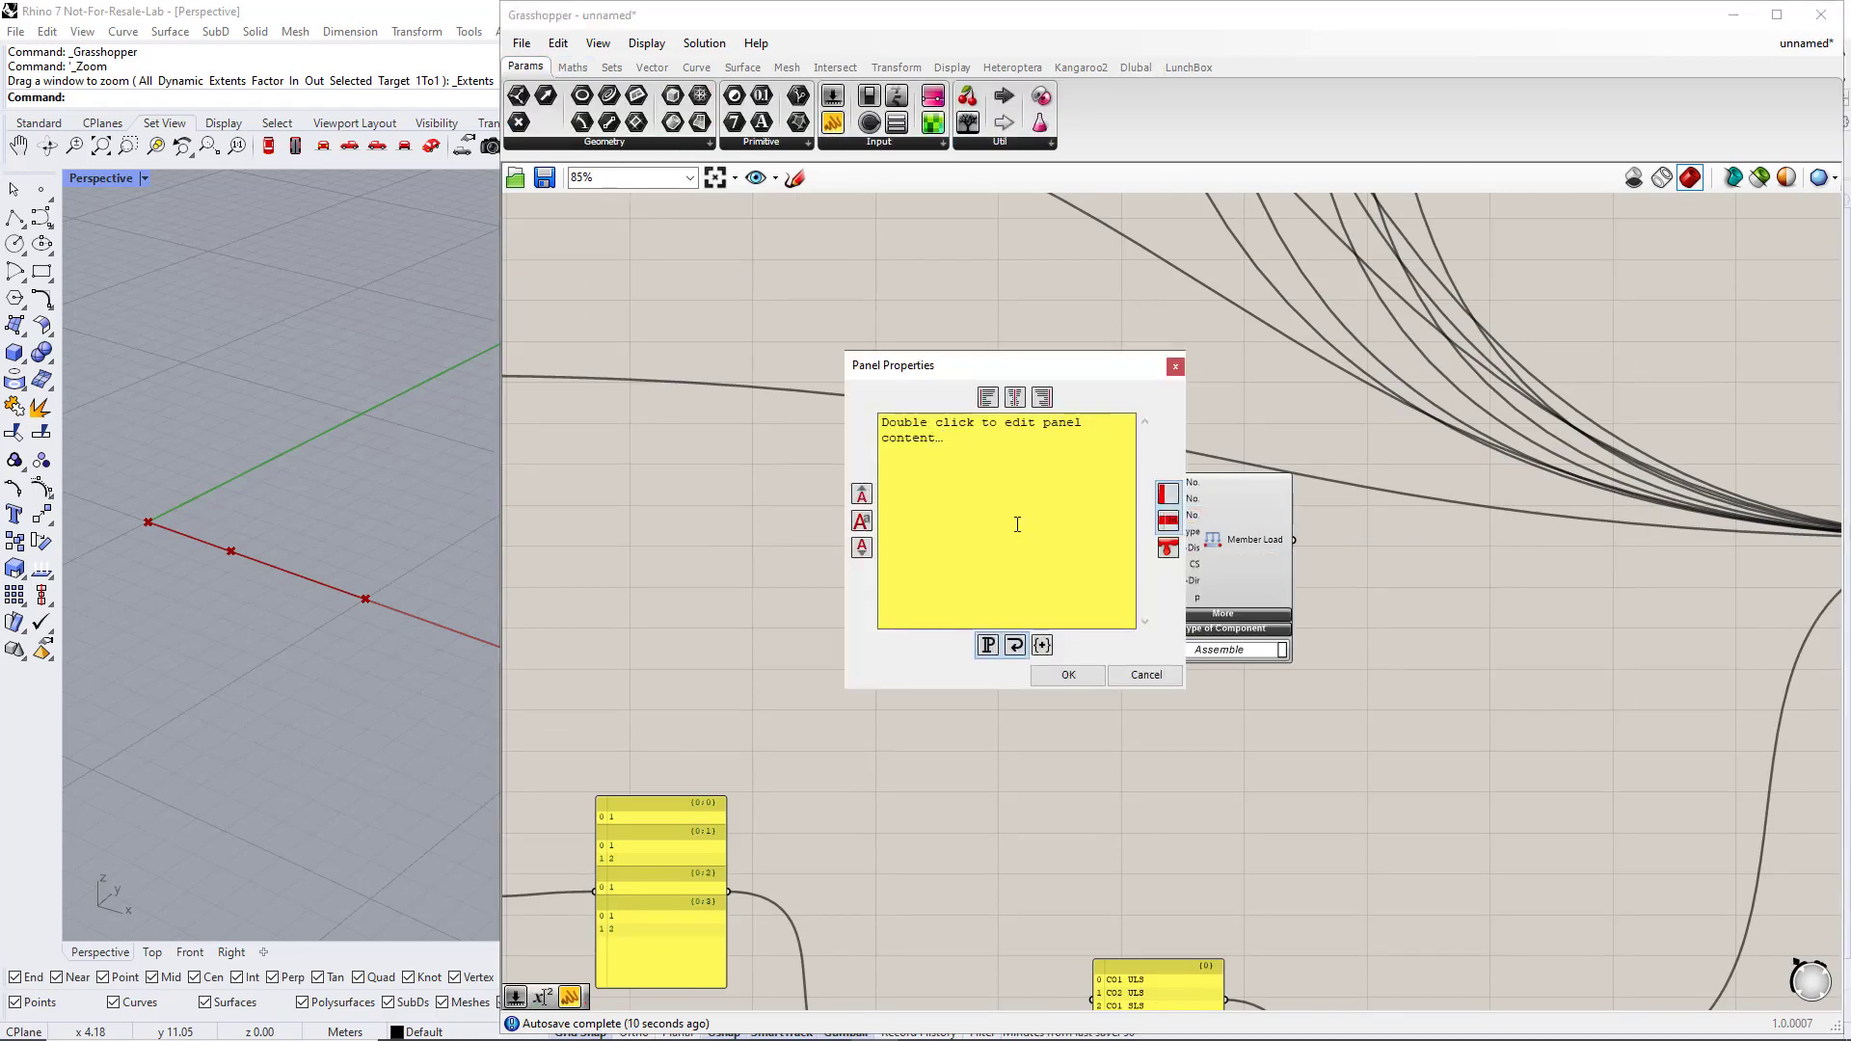
left_click_drag(974, 446, 883, 413)
type("1")
key("Return")
type("2")
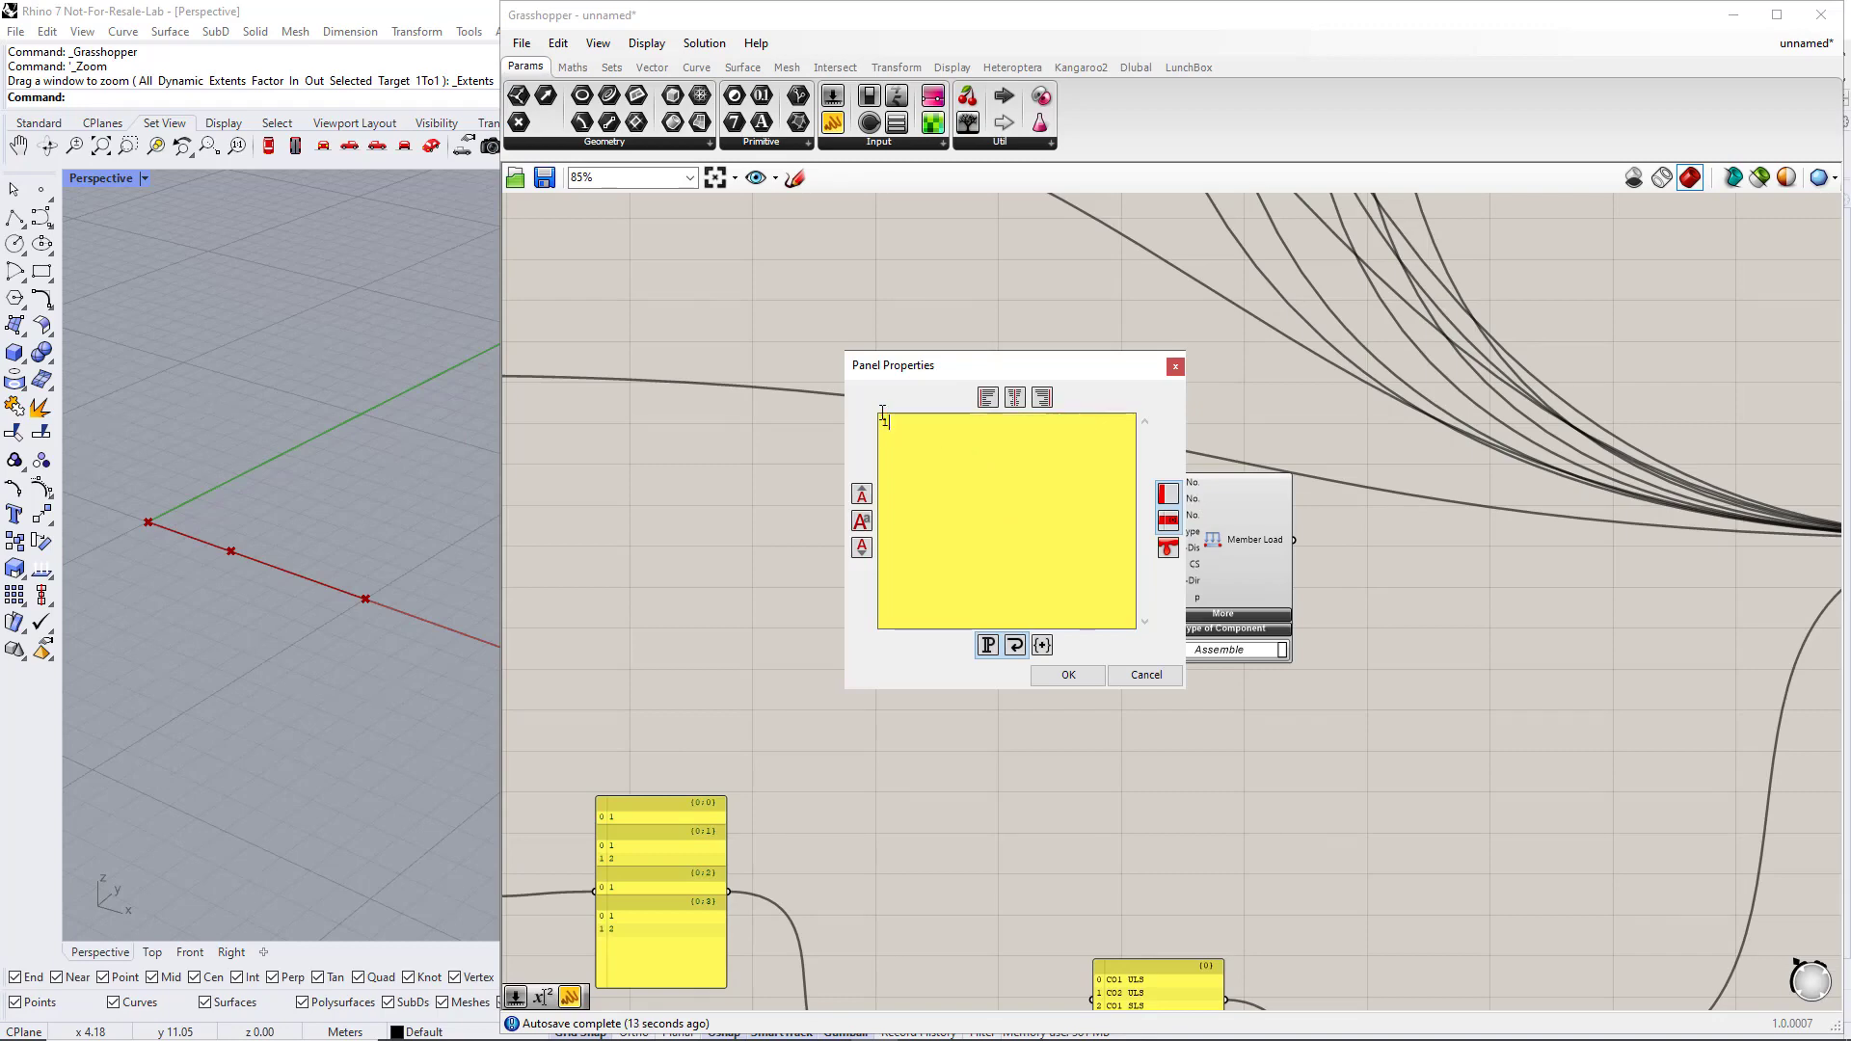
left_click(1068, 674)
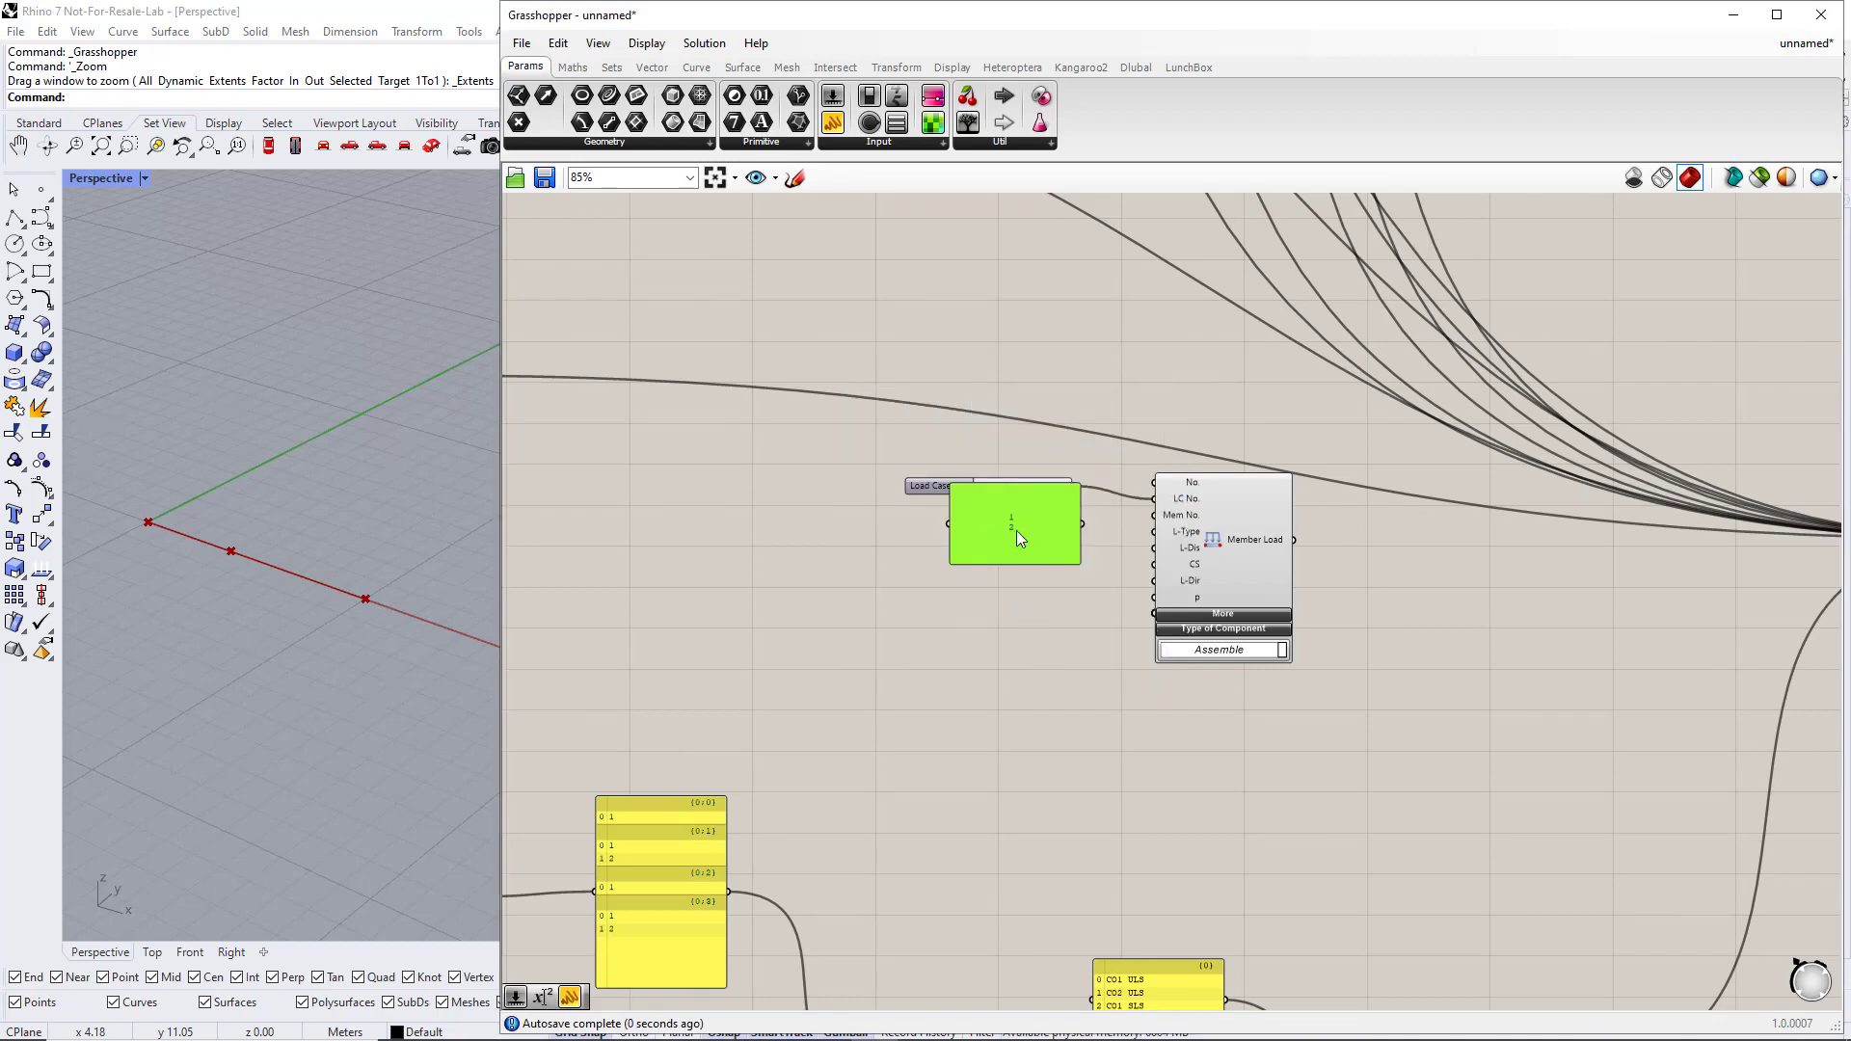
- Turn off Multiline Data in the member number panel and connect it to Member Load's Mem No. input
right_click(1014, 547)
left_click(1054, 584)
left_click_drag(1044, 553, 1153, 525)
- Place a Value List below the member number panel and duplicate it to get three lists stacked beside Member Load
scroll(1043, 580, "up", 3)
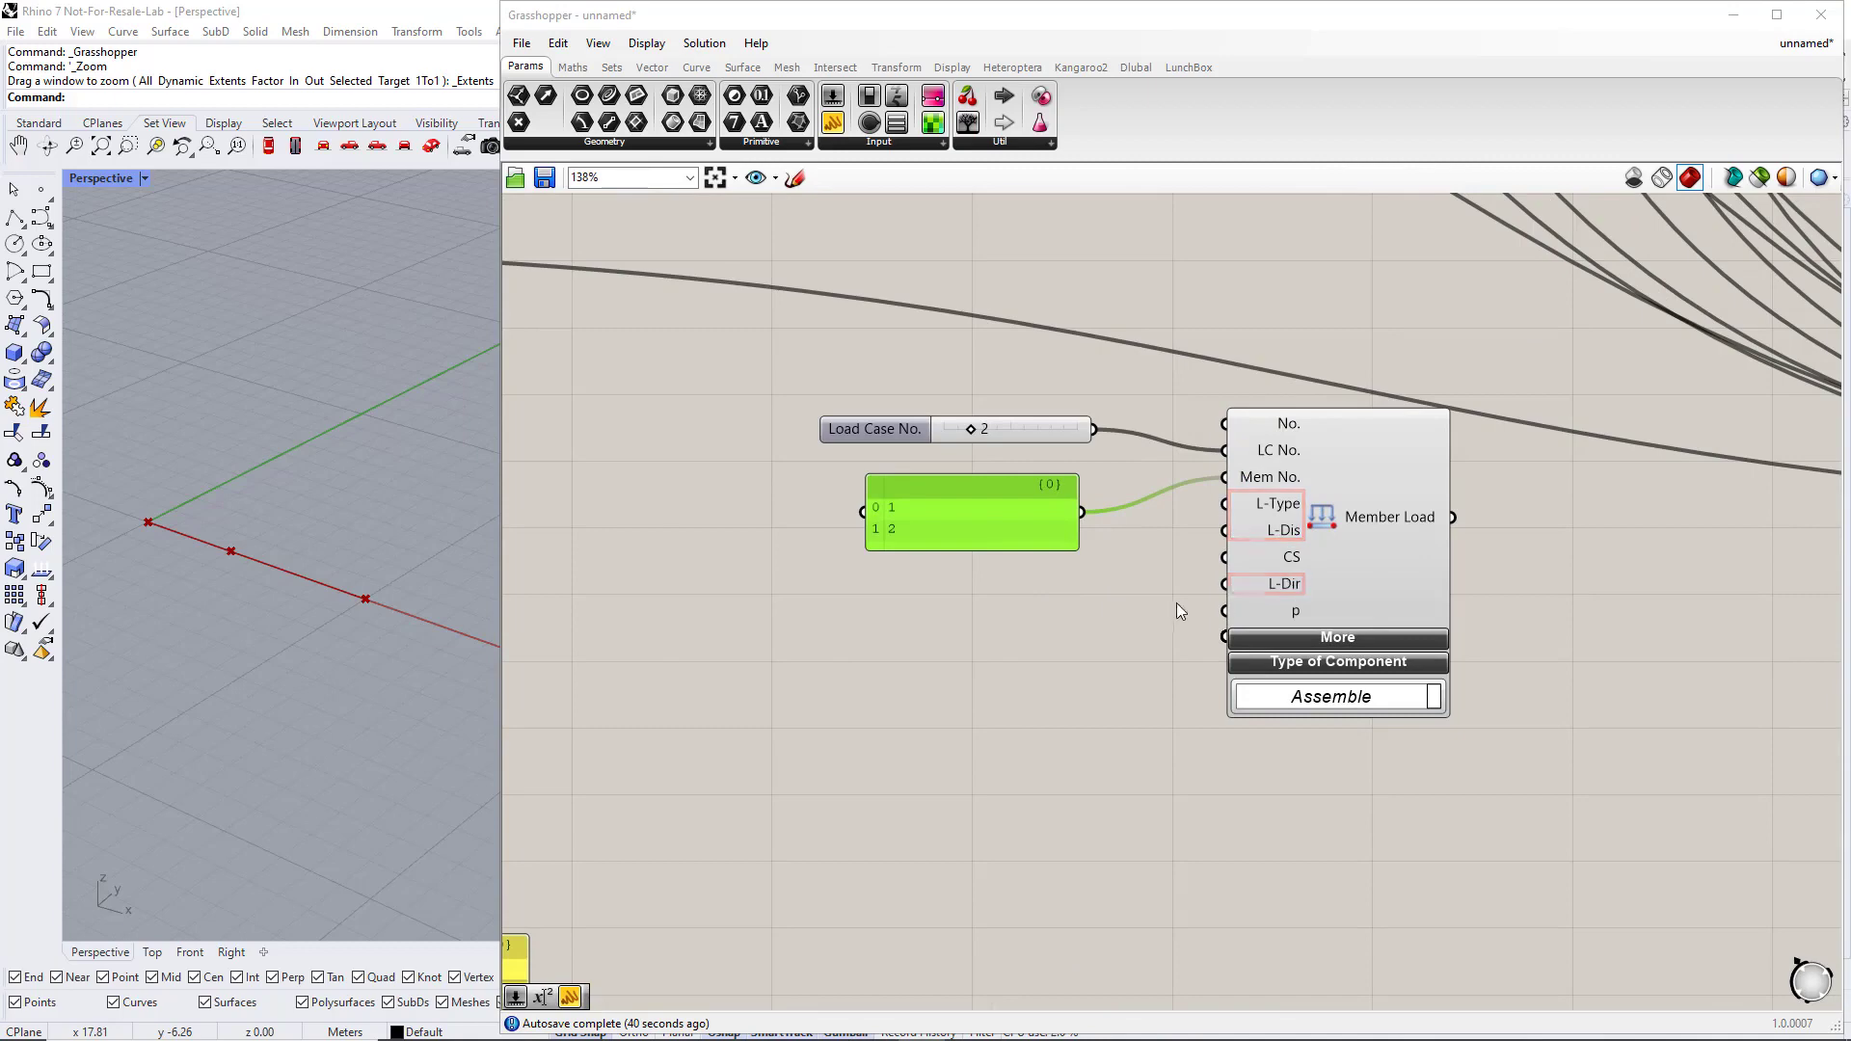
scroll(1181, 607, "down", 1)
left_click(880, 143)
left_click(1029, 275)
left_click(1008, 599)
left_click(1003, 599)
left_click_drag(997, 599, 999, 653, "alt")
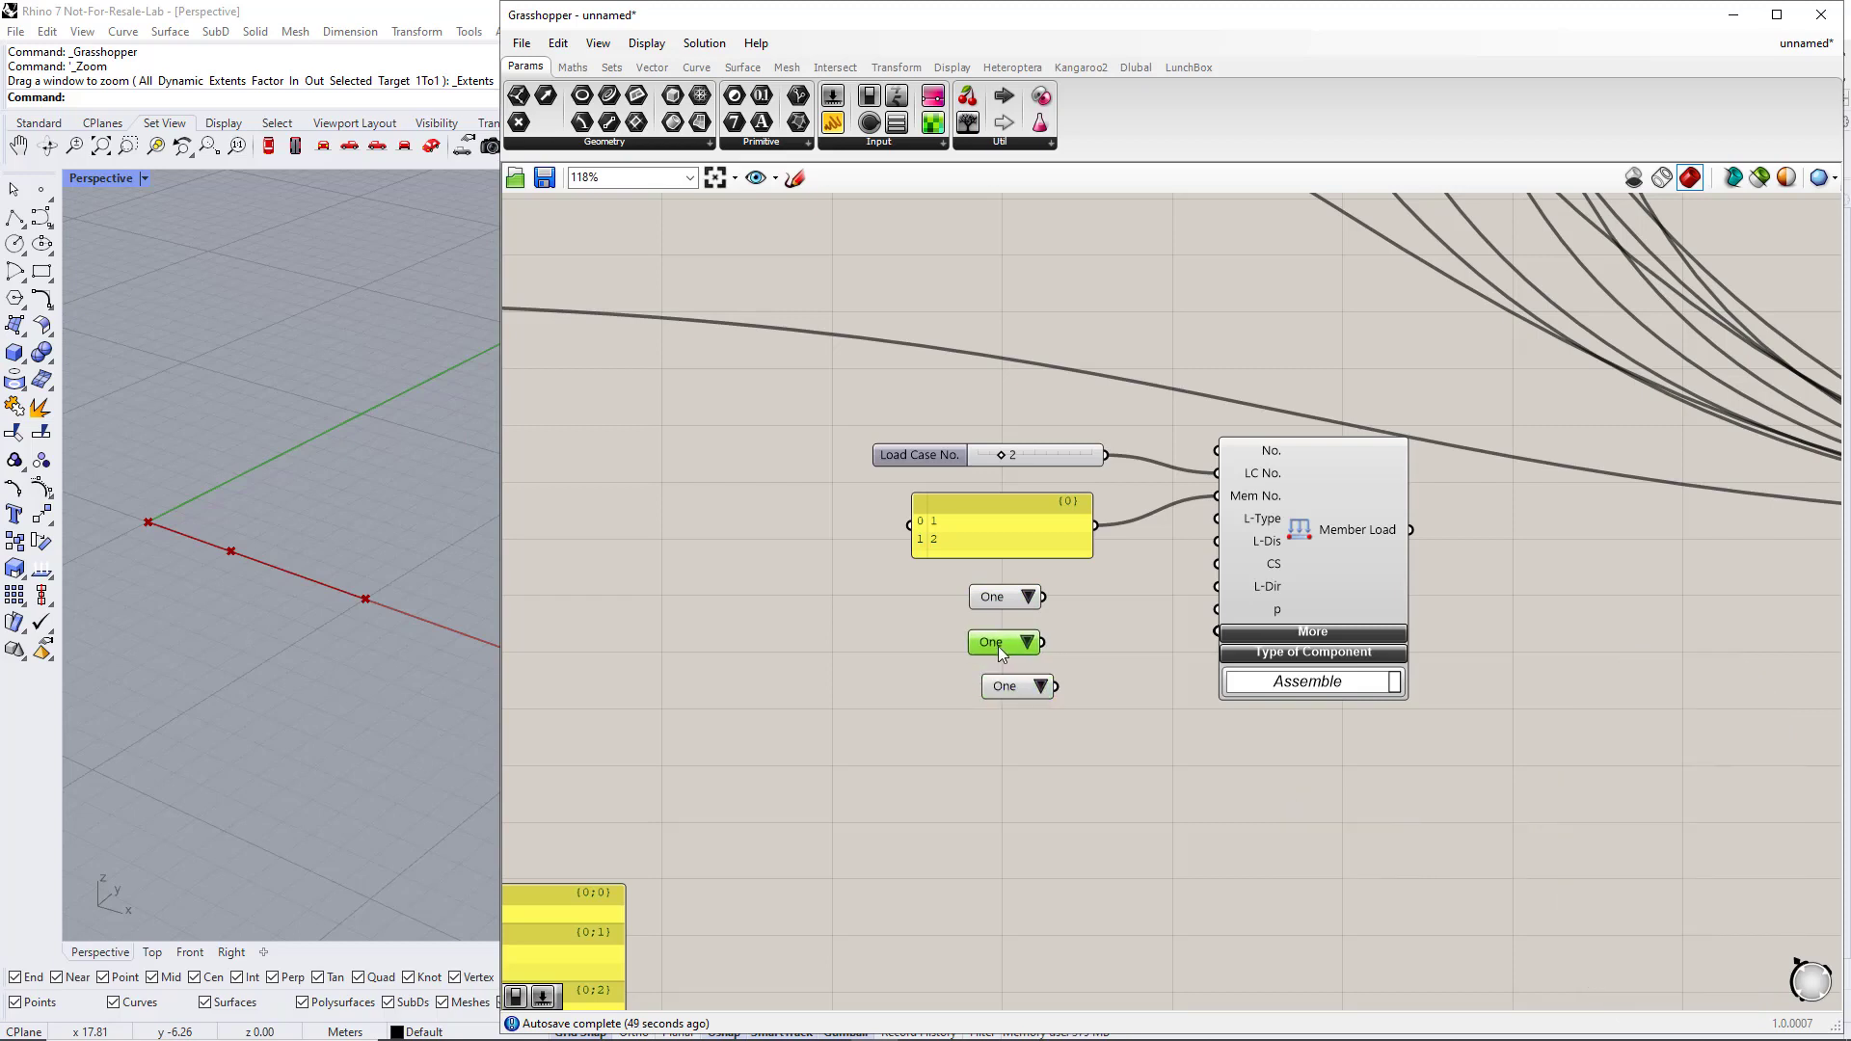
- Connect the three value lists, from top to bottom, to the L-Type, L-Dis and L-Dir inputs of Member Load
left_click_drag(1155, 571, 1216, 519)
left_click_drag(1043, 642, 1217, 541)
left_click(933, 642)
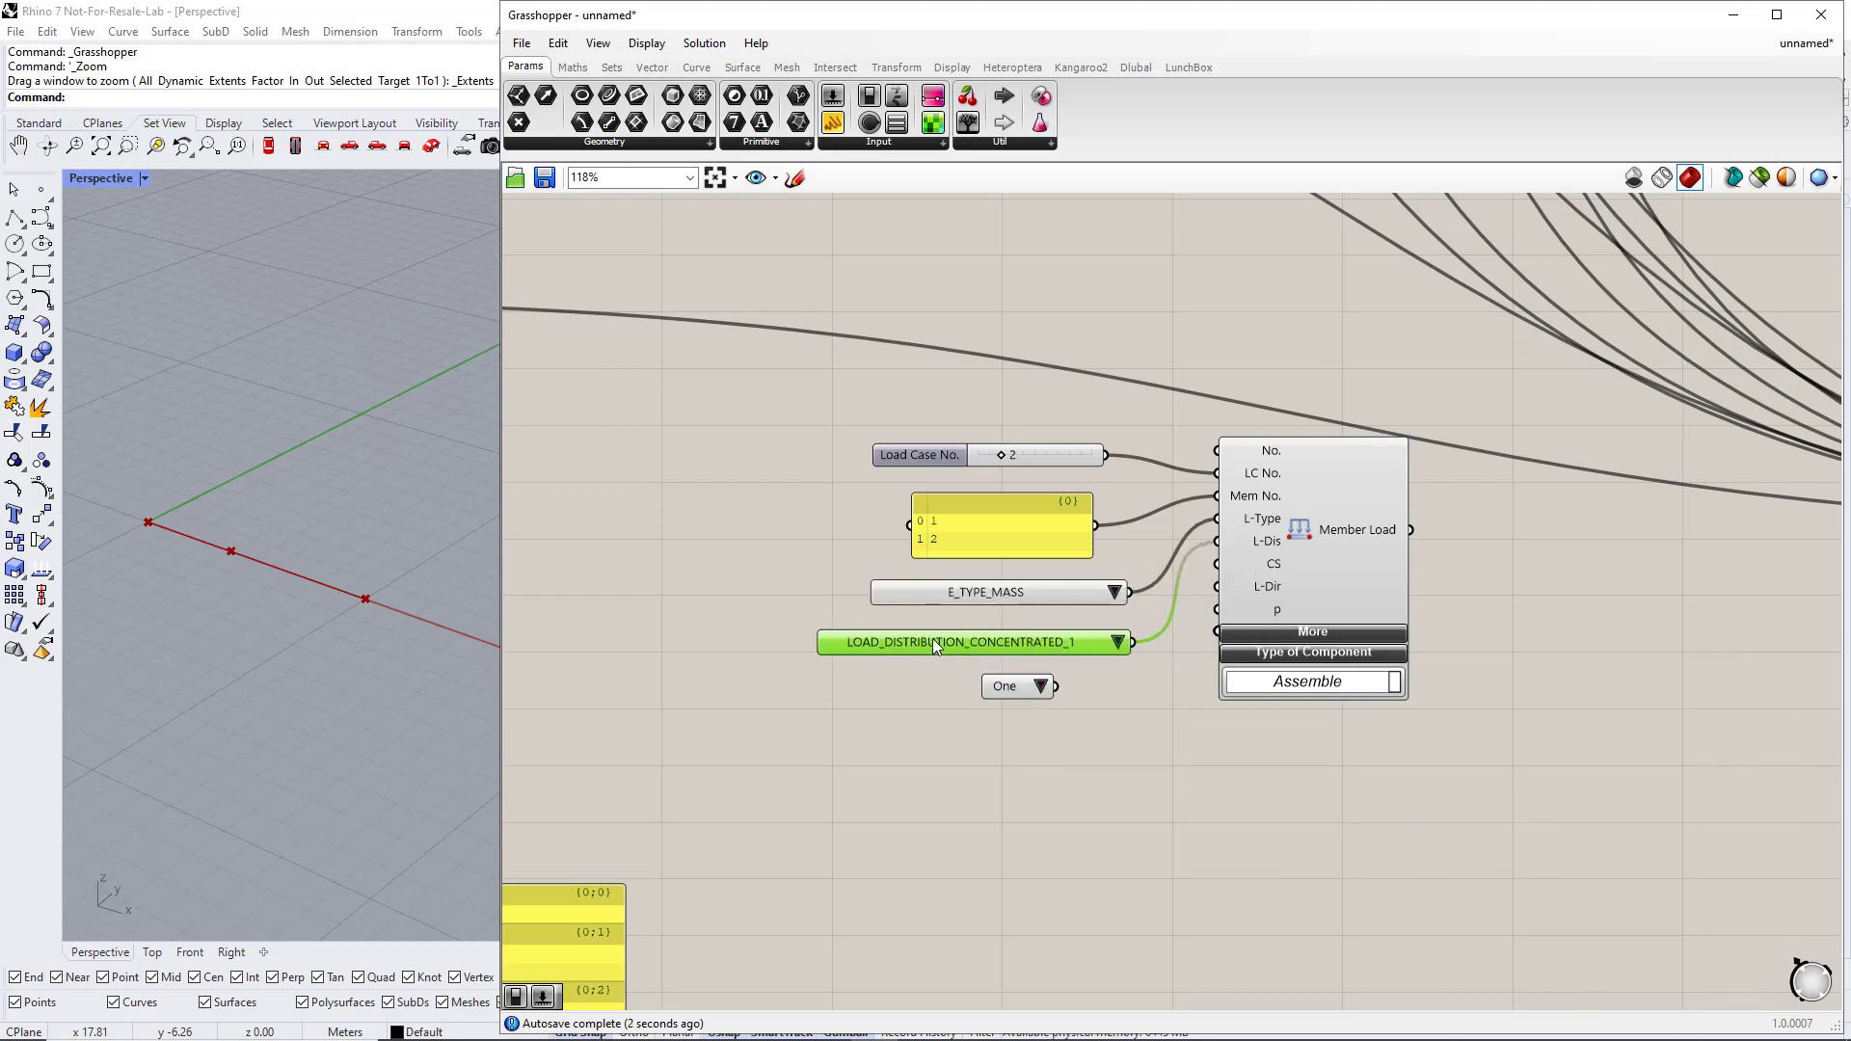
left_click_drag(1055, 685, 1216, 586)
left_click(799, 704)
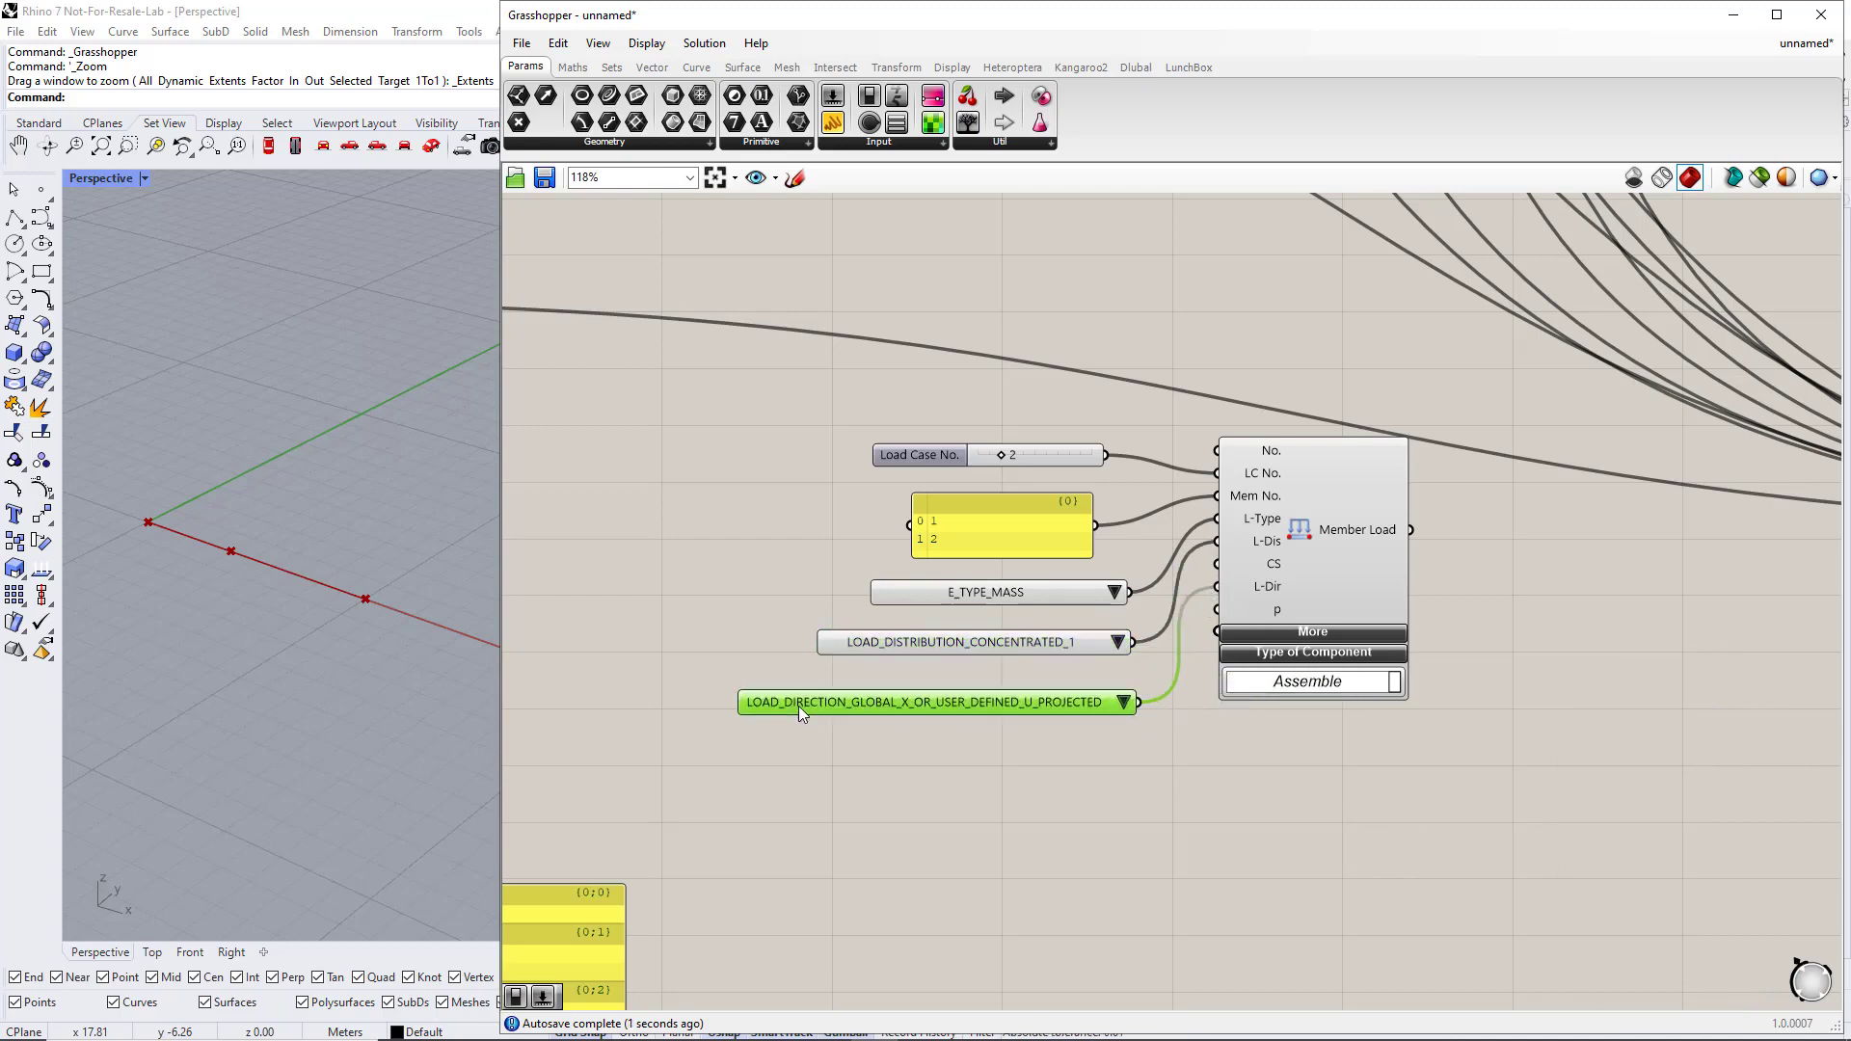
left_click(943, 783)
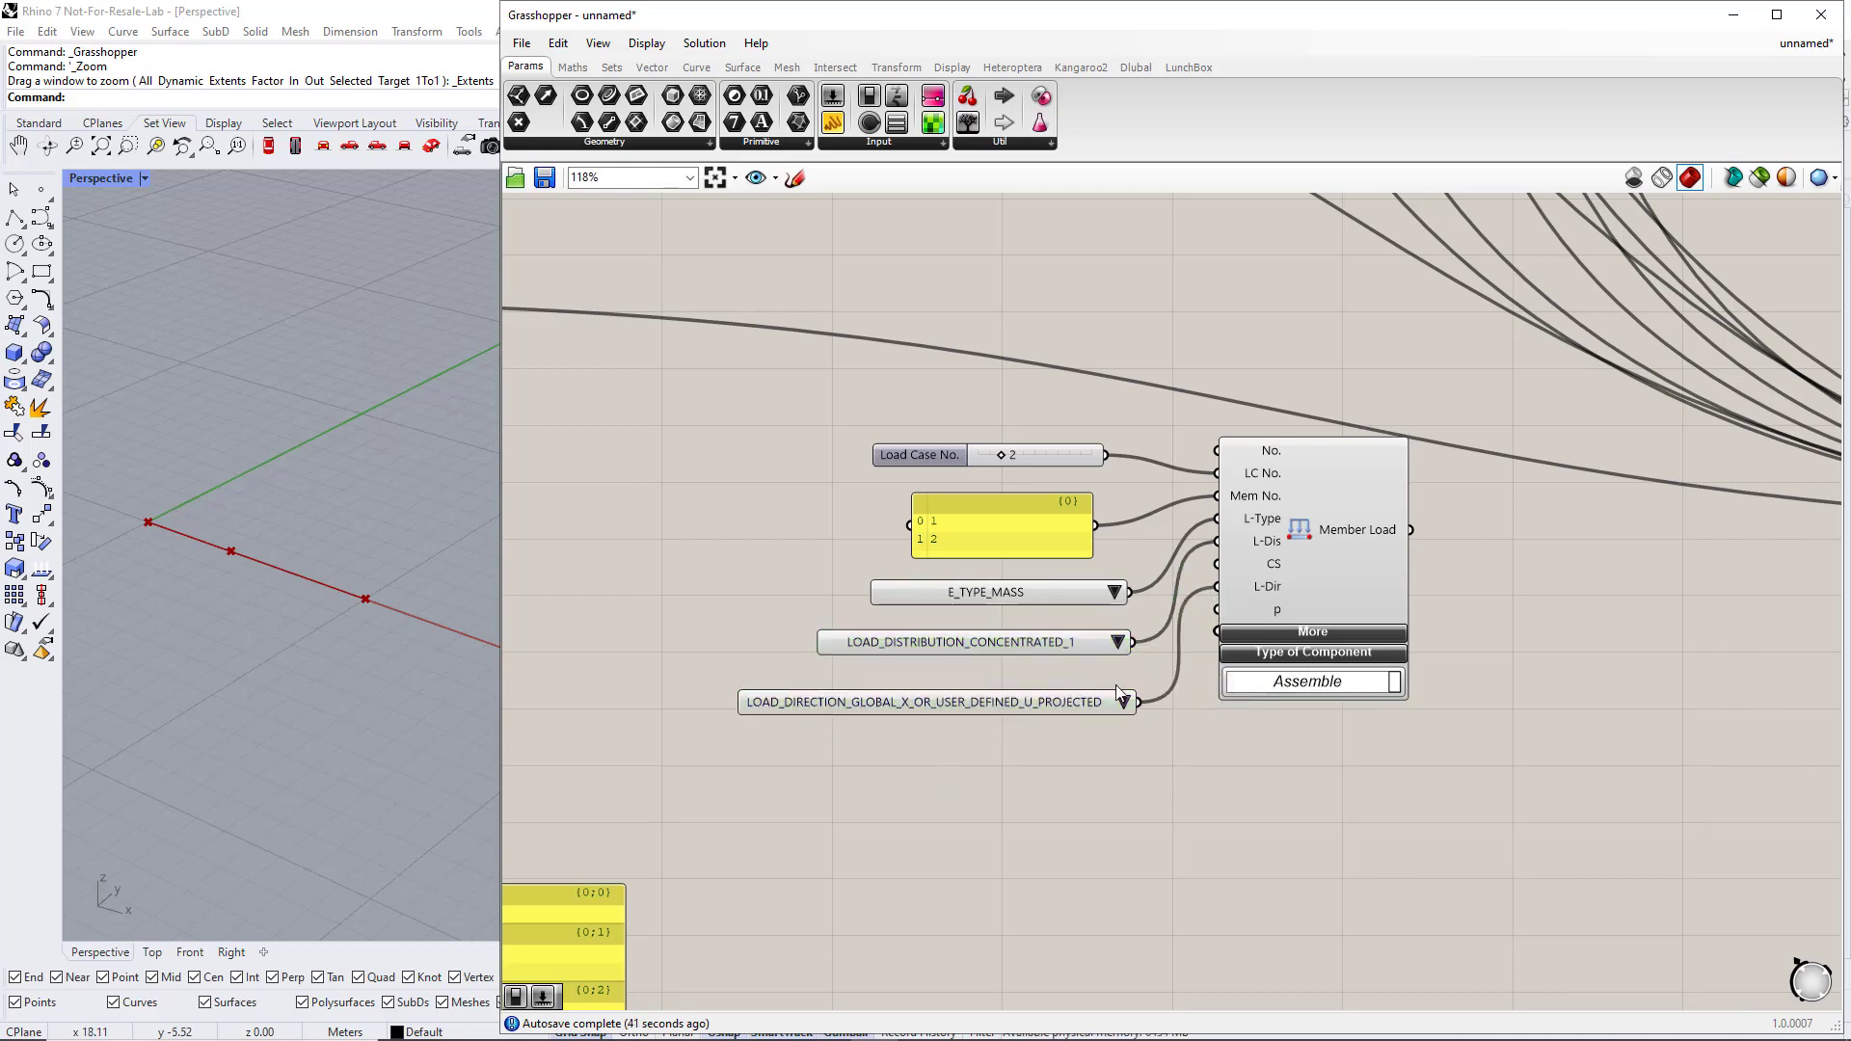
- Set the value lists to LOAD_TYPE_FORCE, LOAD_DISTRIBUTION_UNIFORM and LOAD_DIRECTION_GLOBAL_Z_OR_USER_DEFINED_W_TRUE, and move Member Load away from them
left_click(1115, 592)
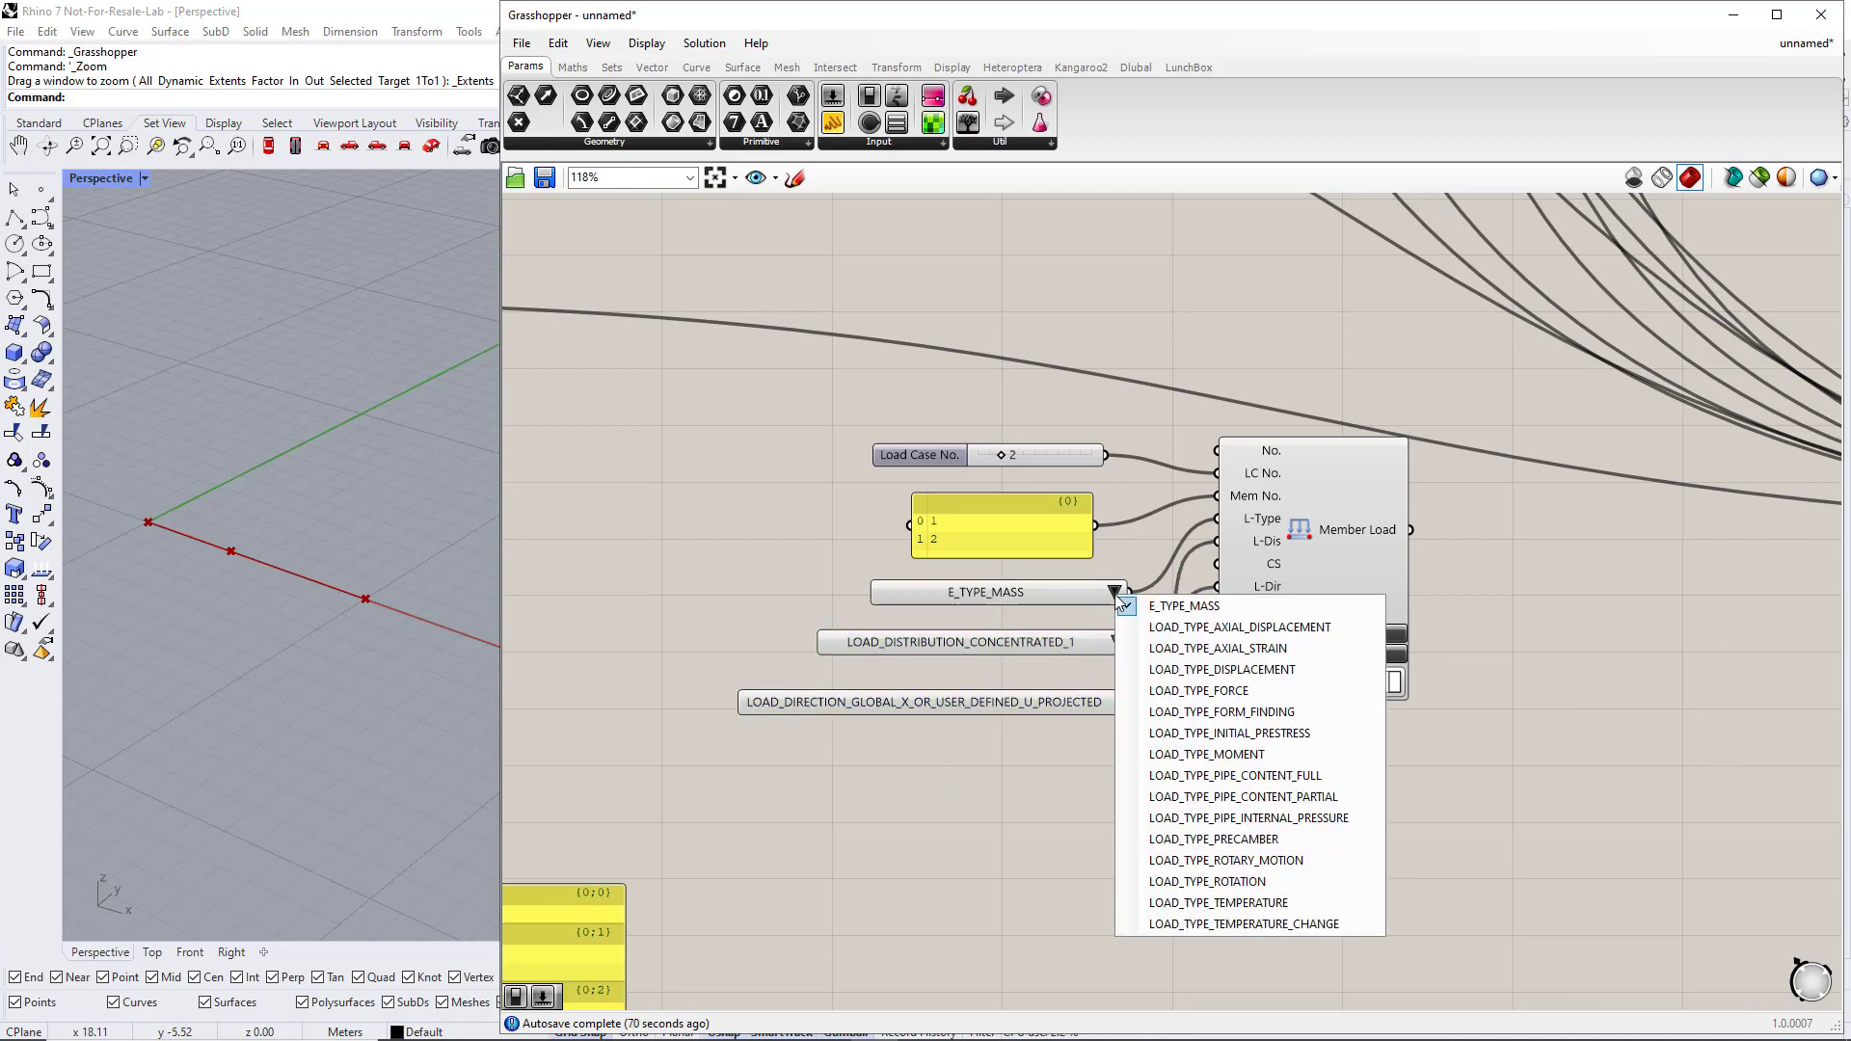
left_click(1189, 690)
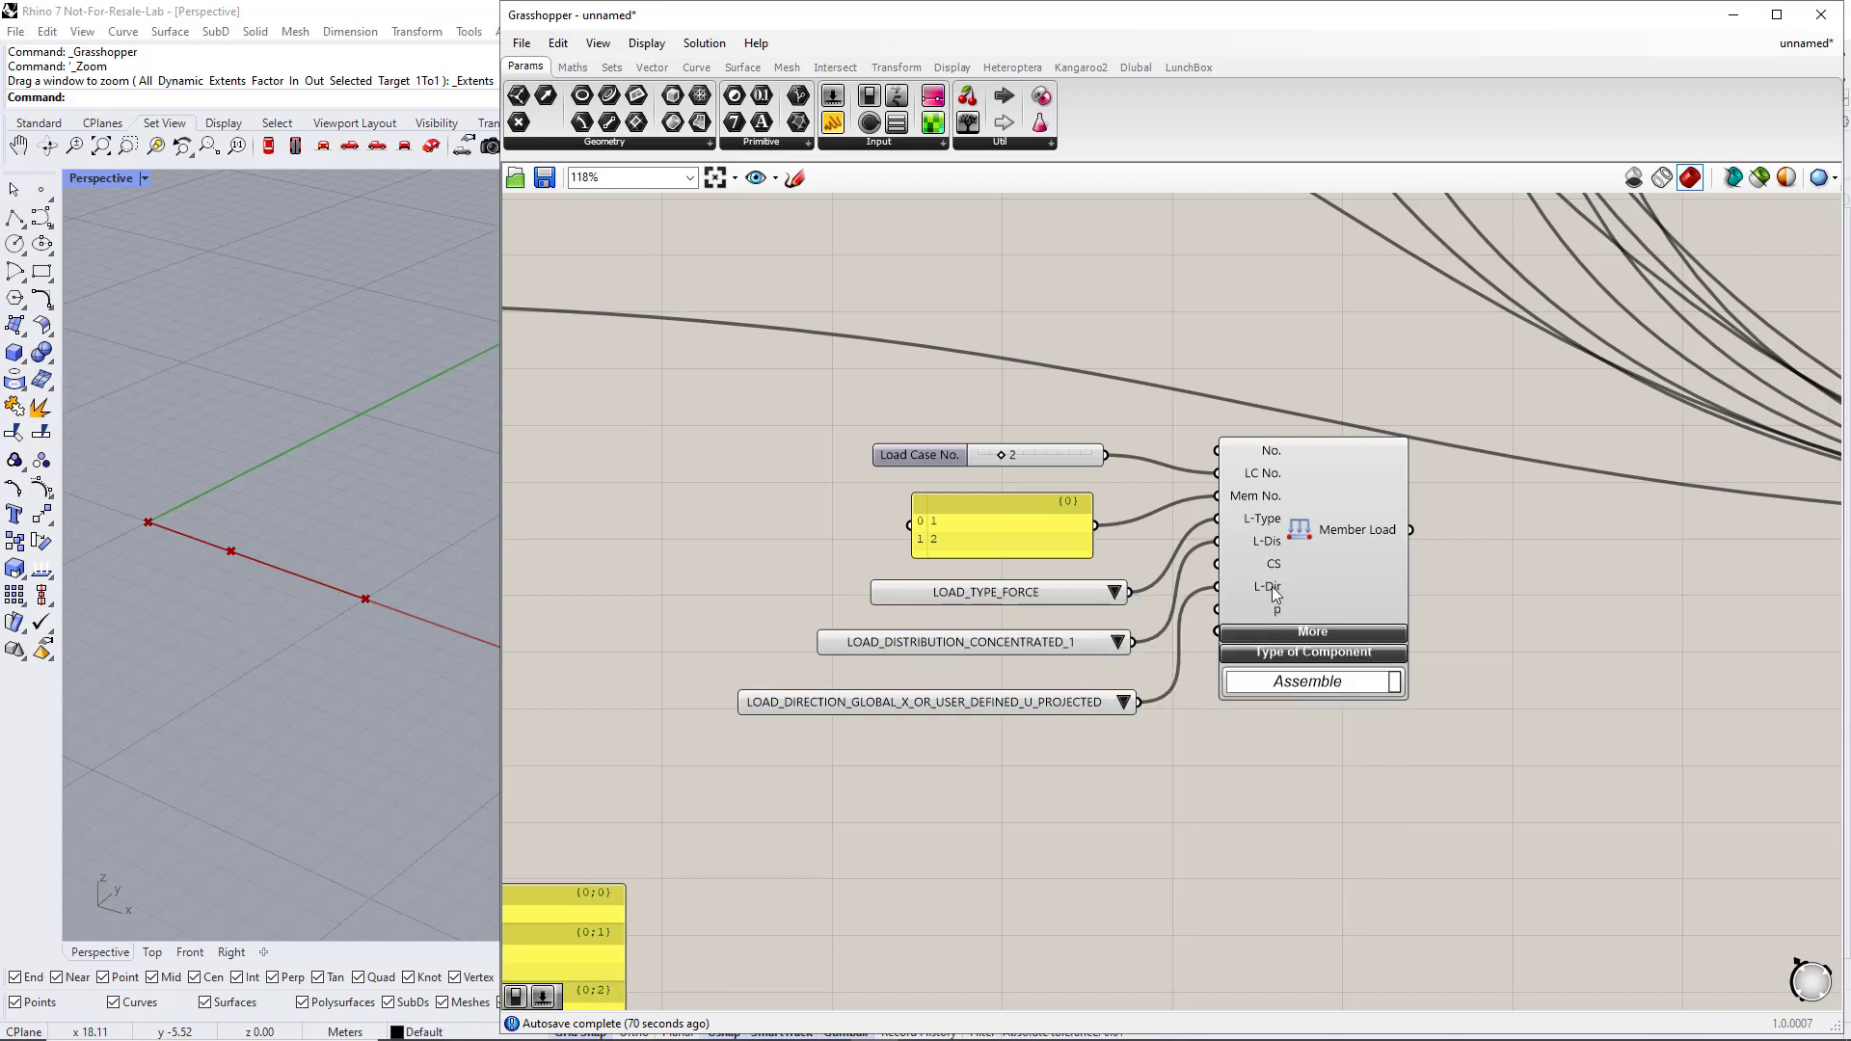
left_click(1121, 644)
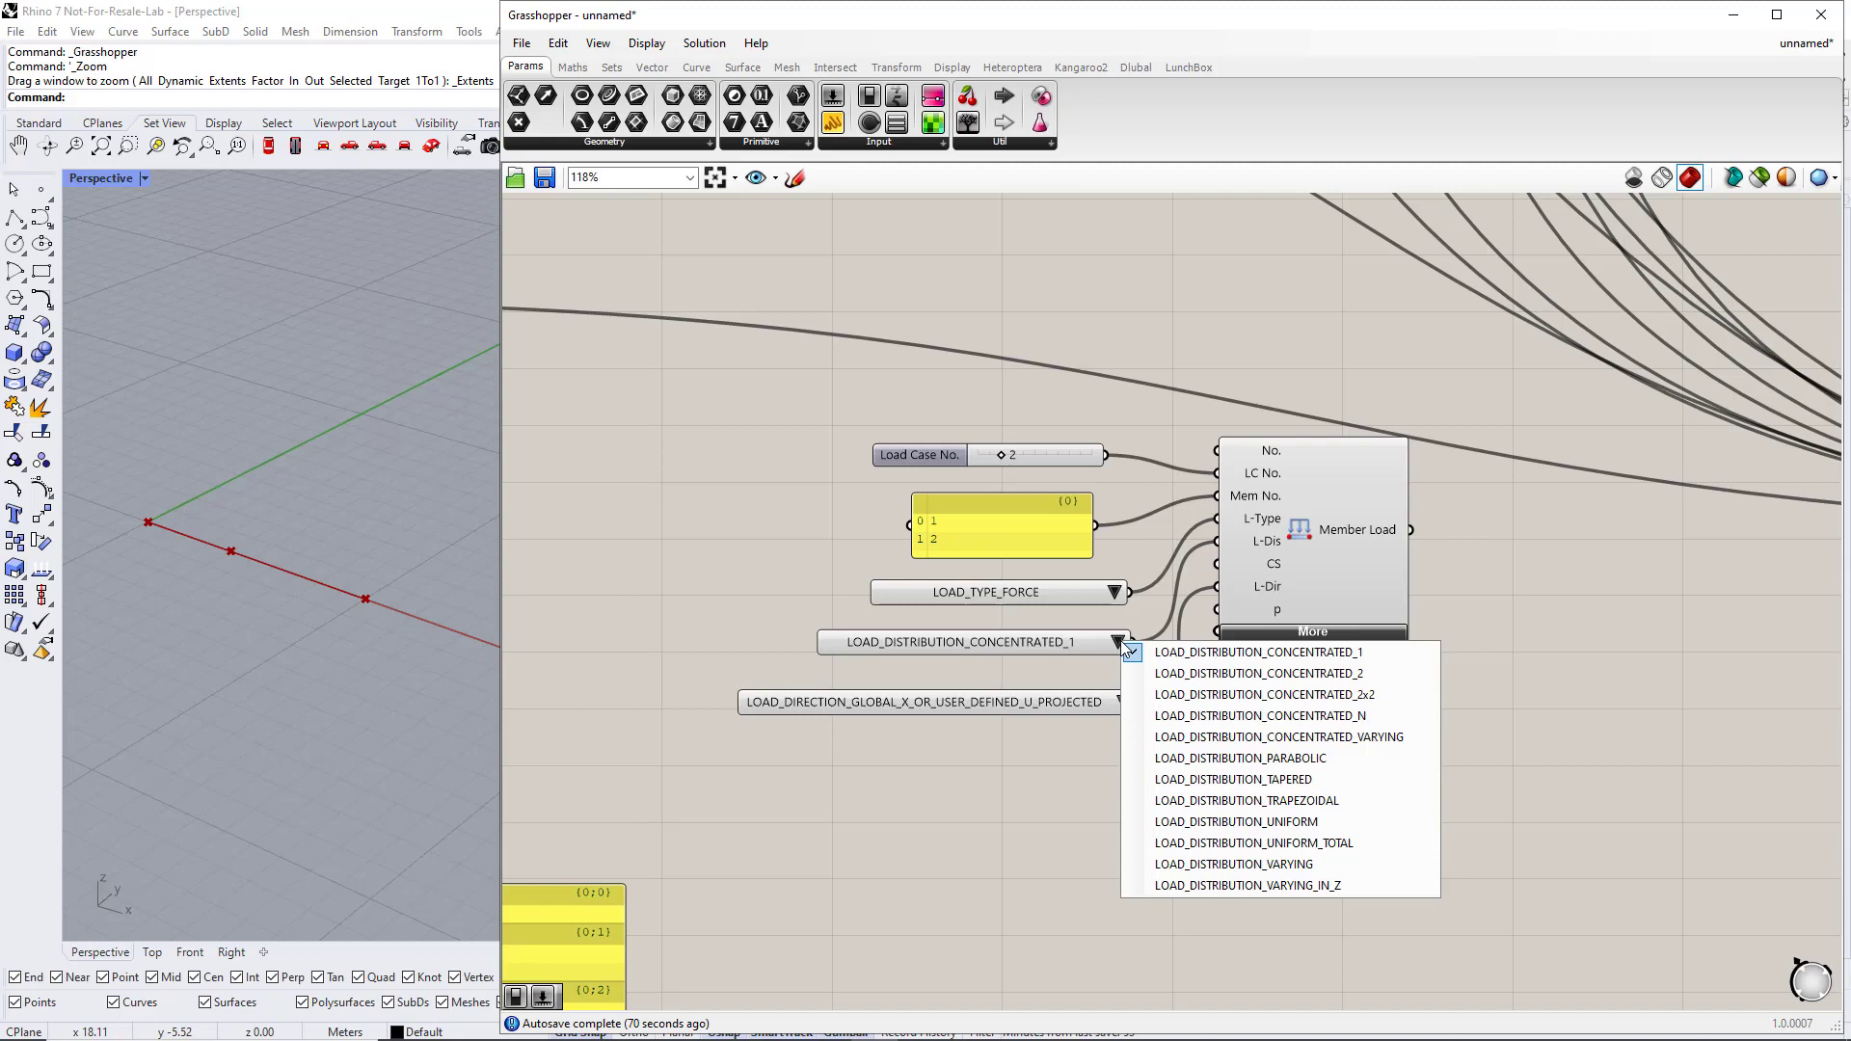
left_click(1234, 822)
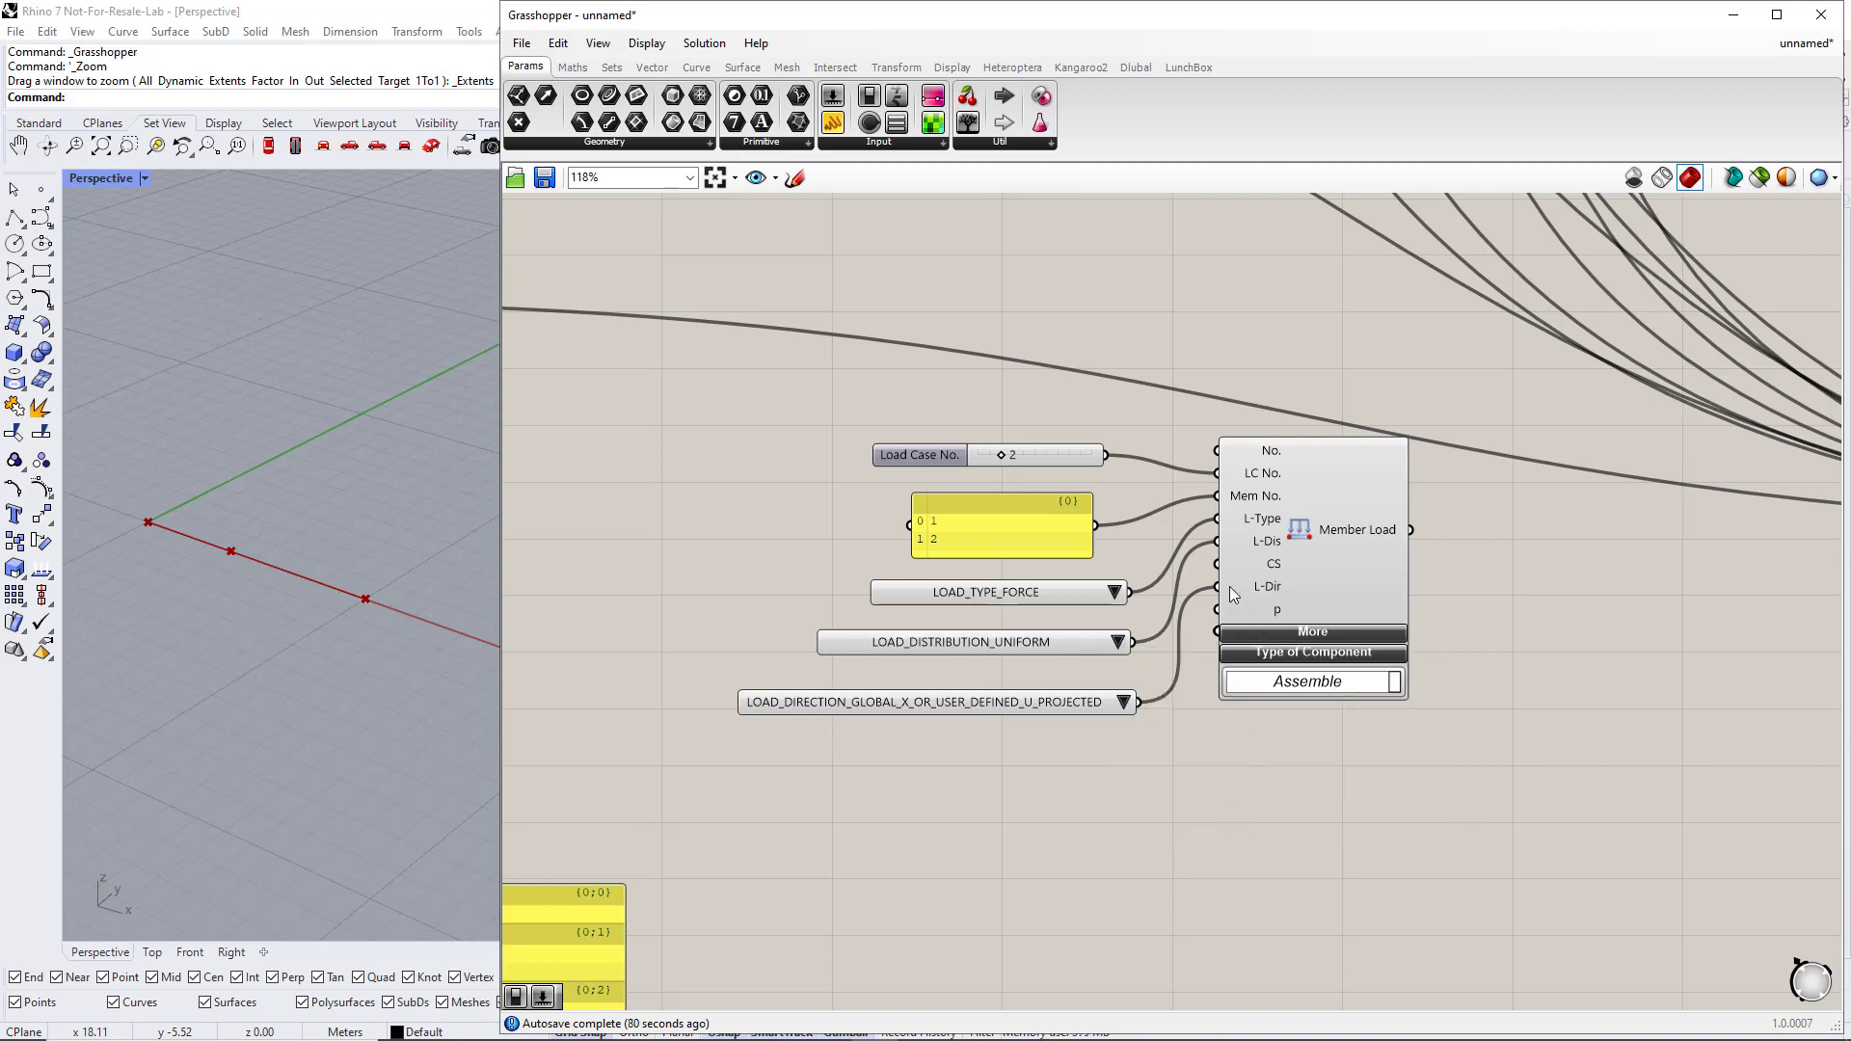
left_click(1123, 703)
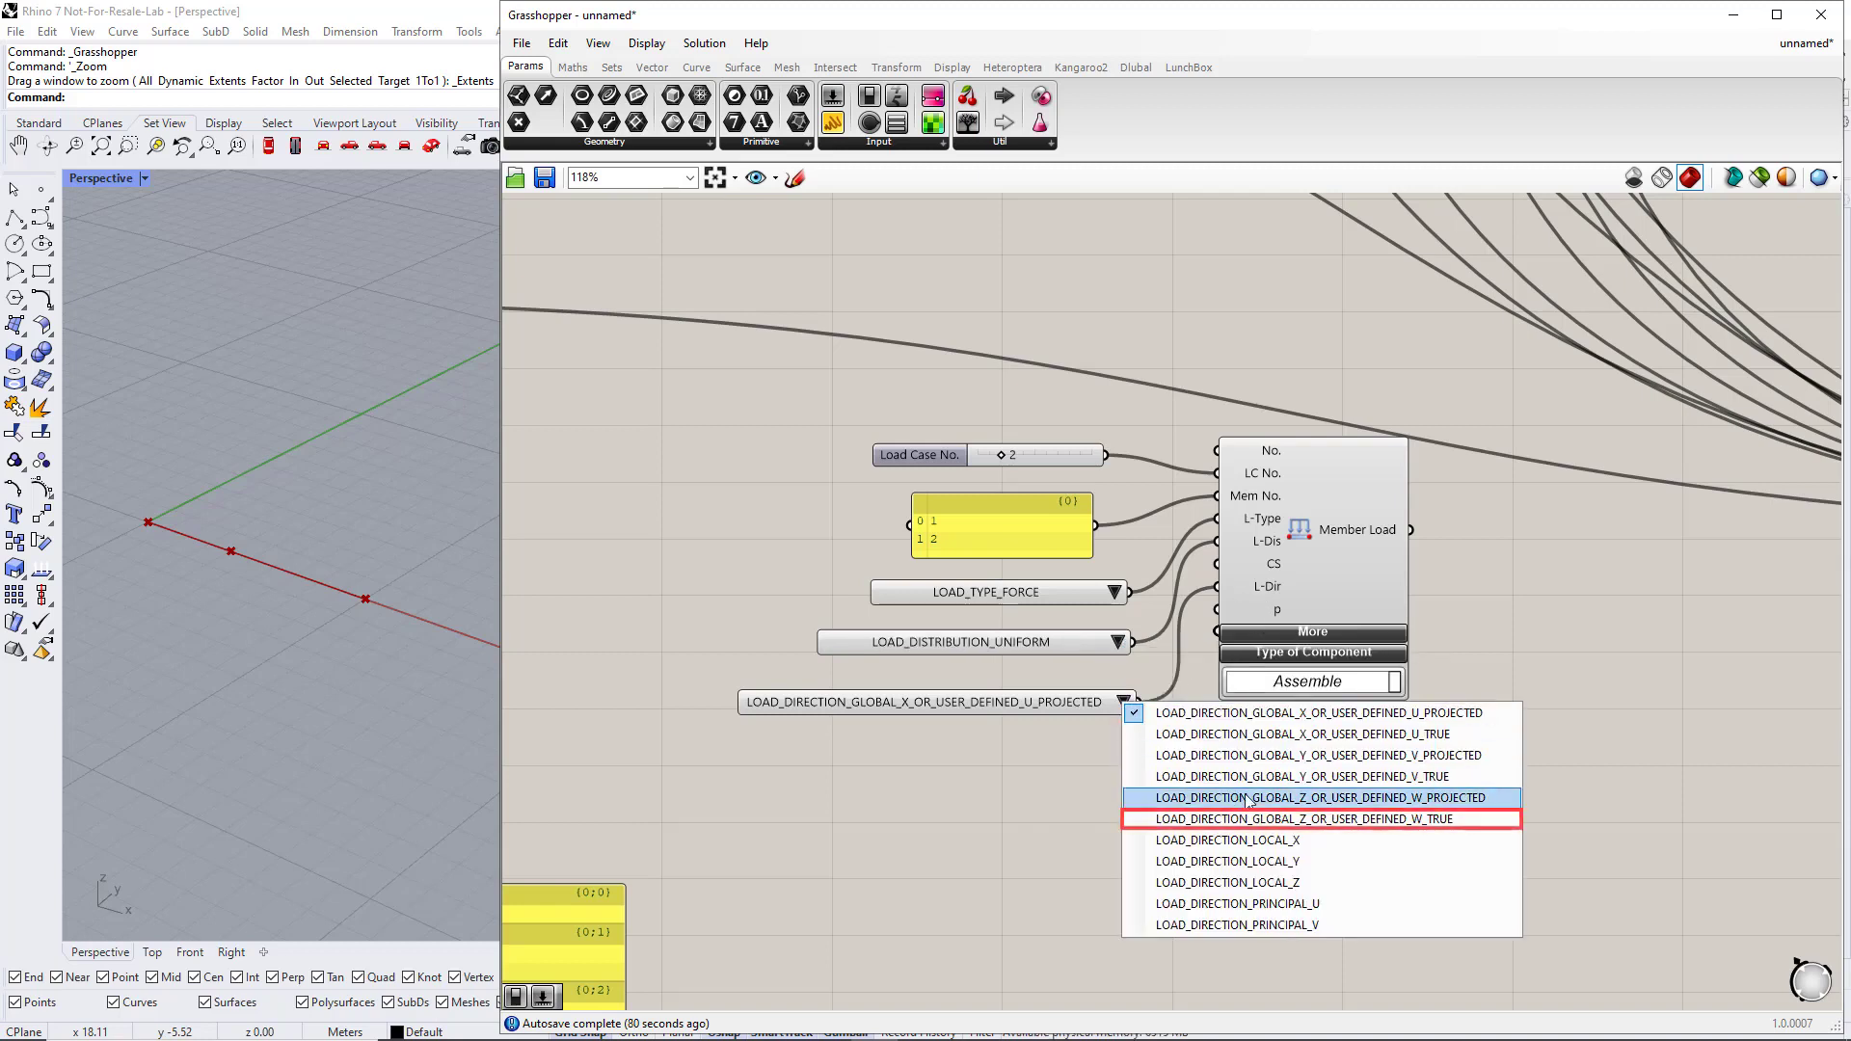
left_click(1316, 819)
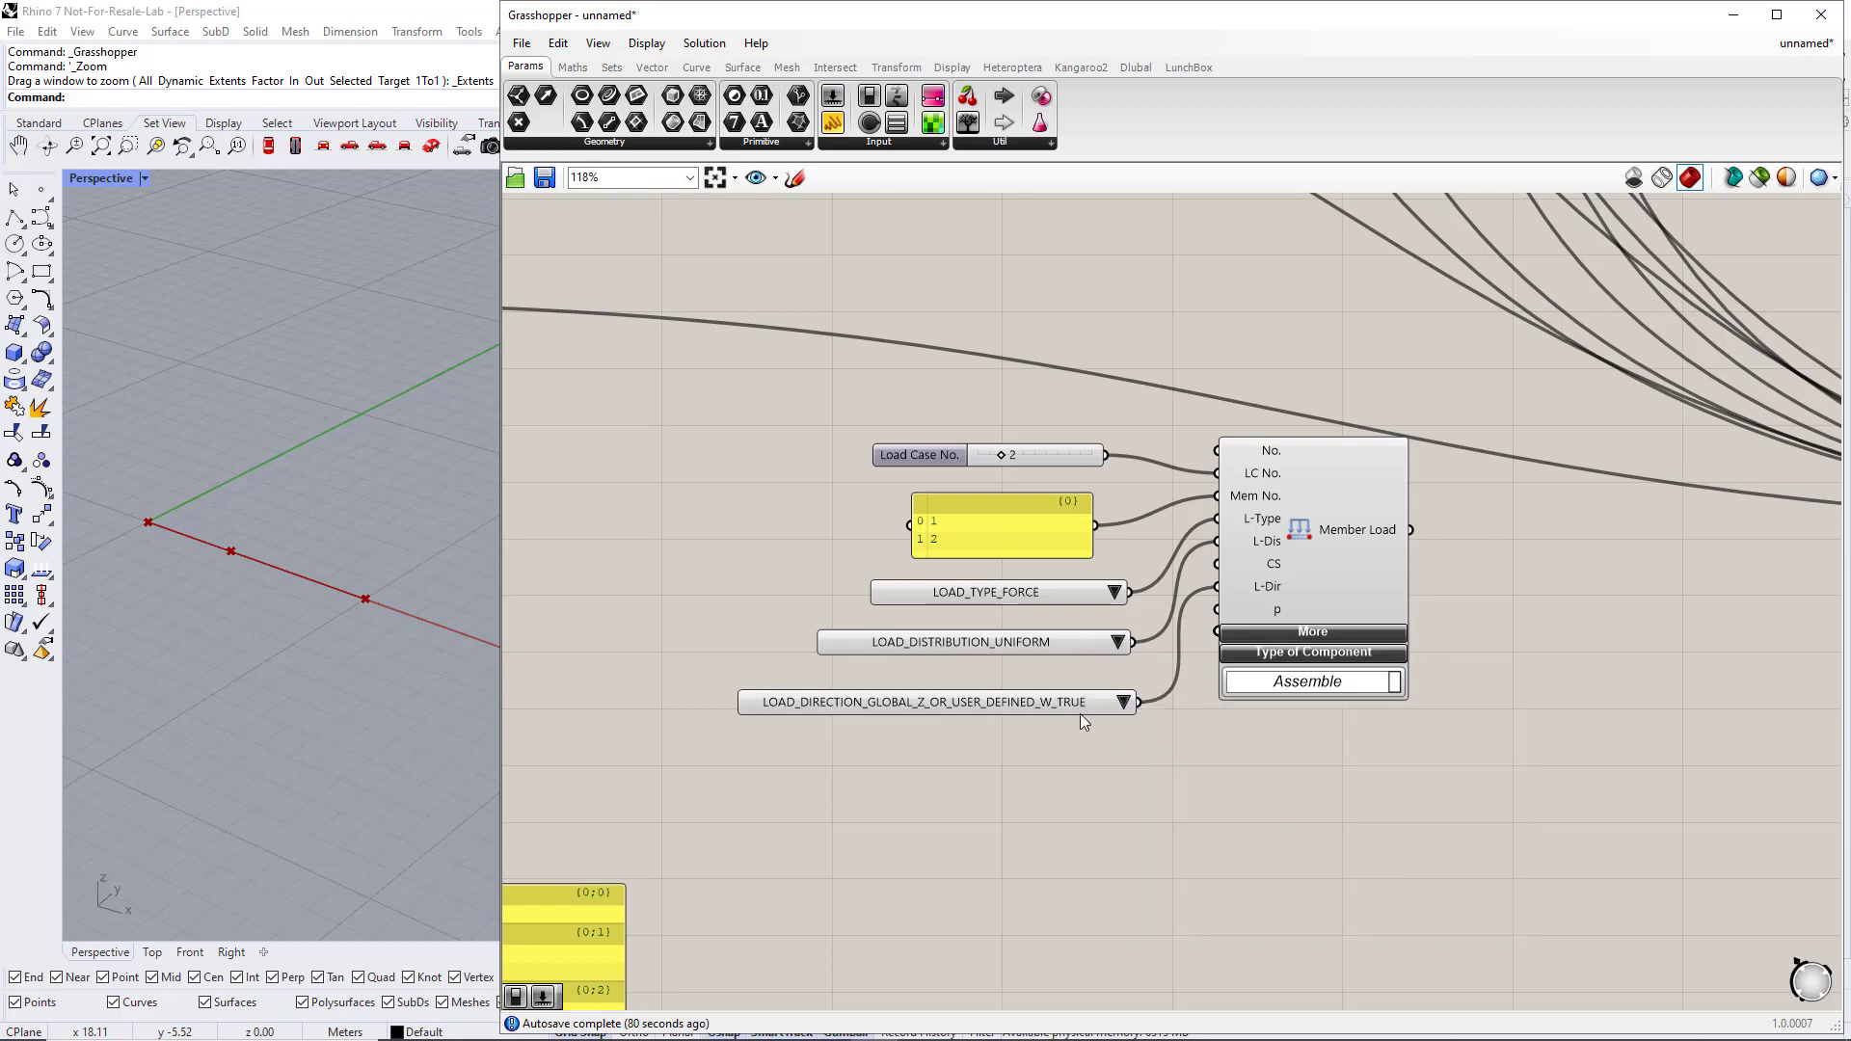
left_click_drag(1253, 617, 1316, 655)
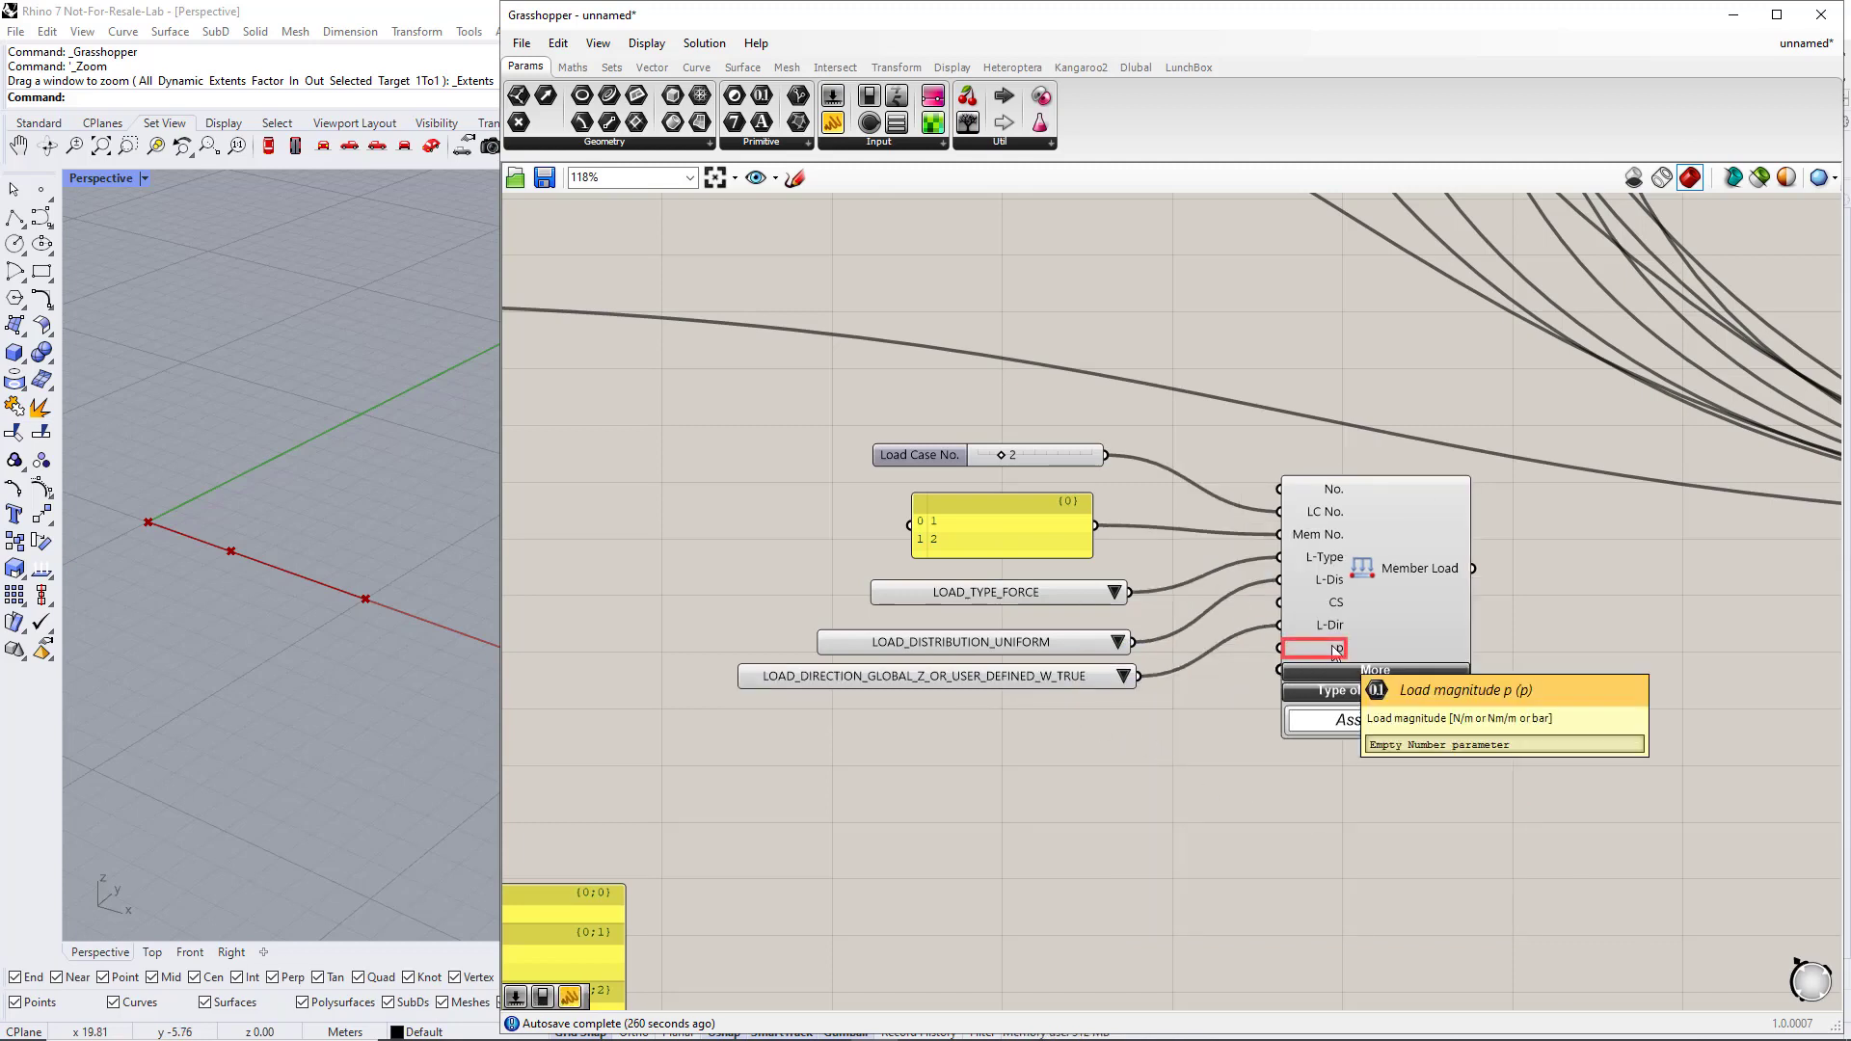
- Place a number slider set to 5000 below the value lists and connect it to the p input of Member Load
double_click(991, 740)
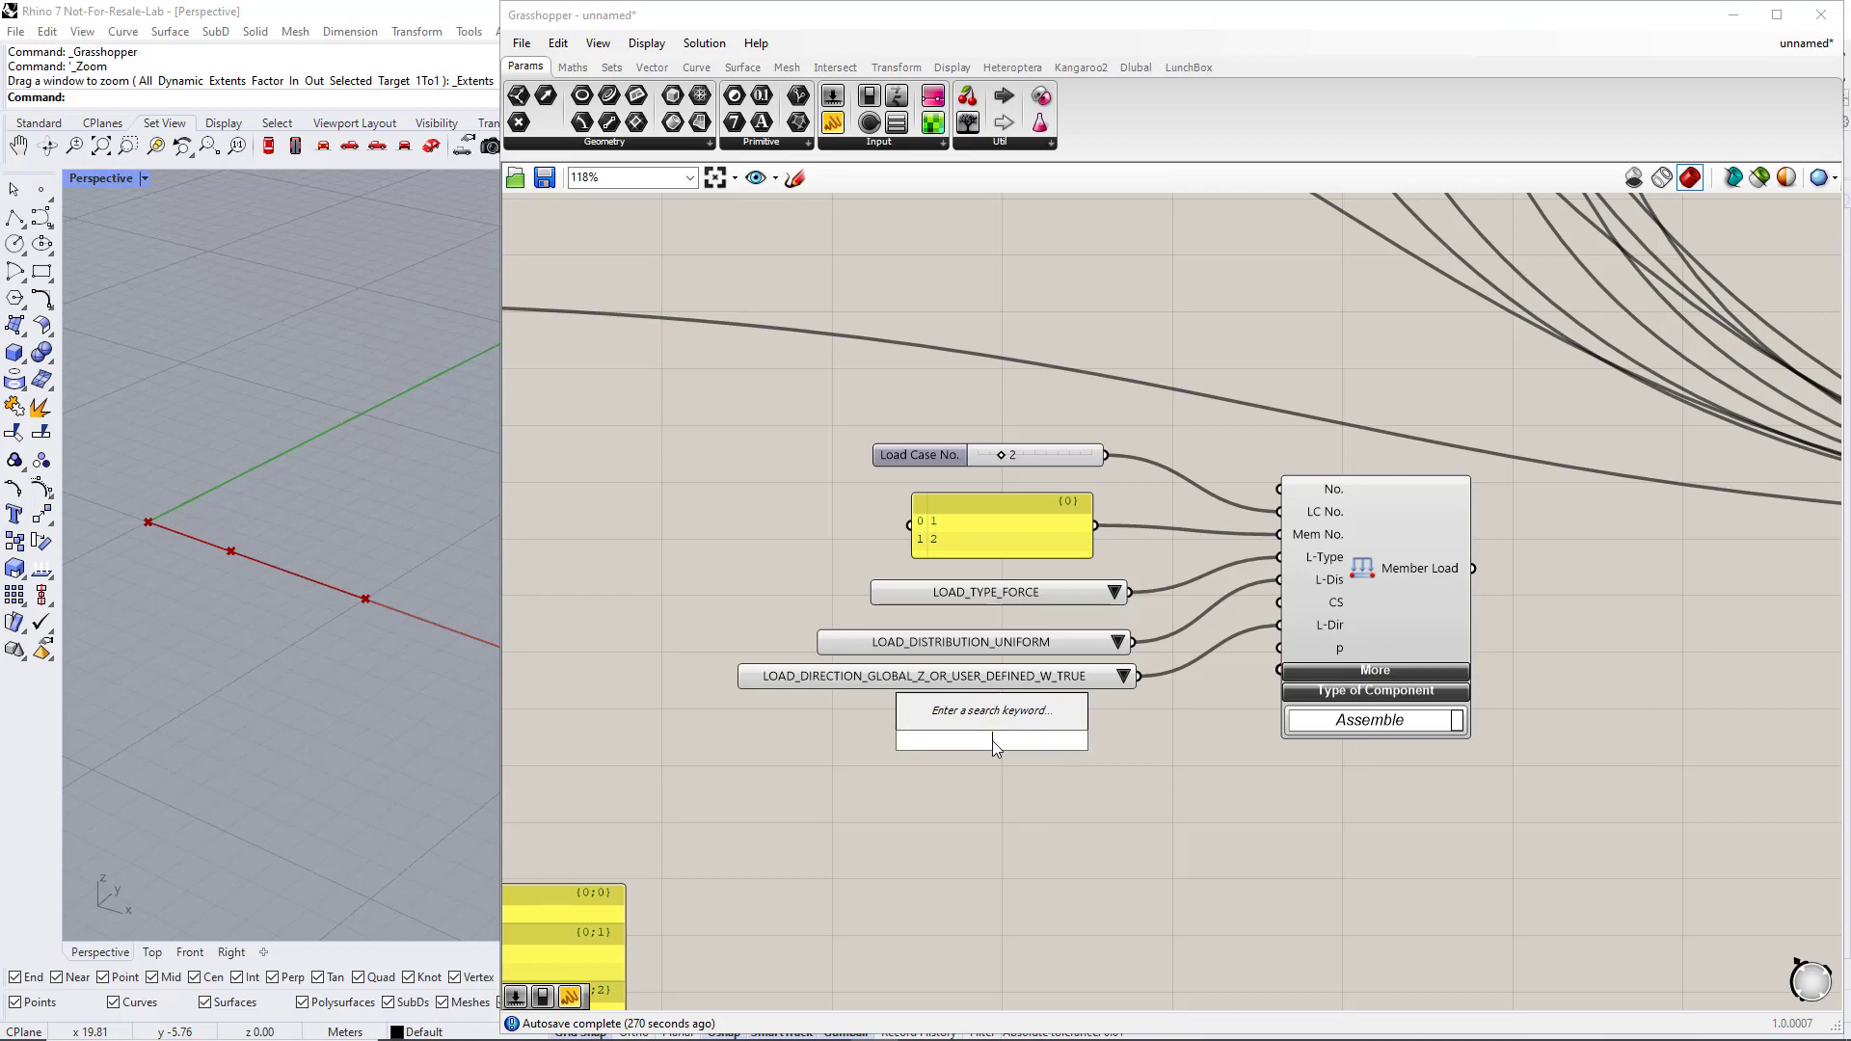
type("5")
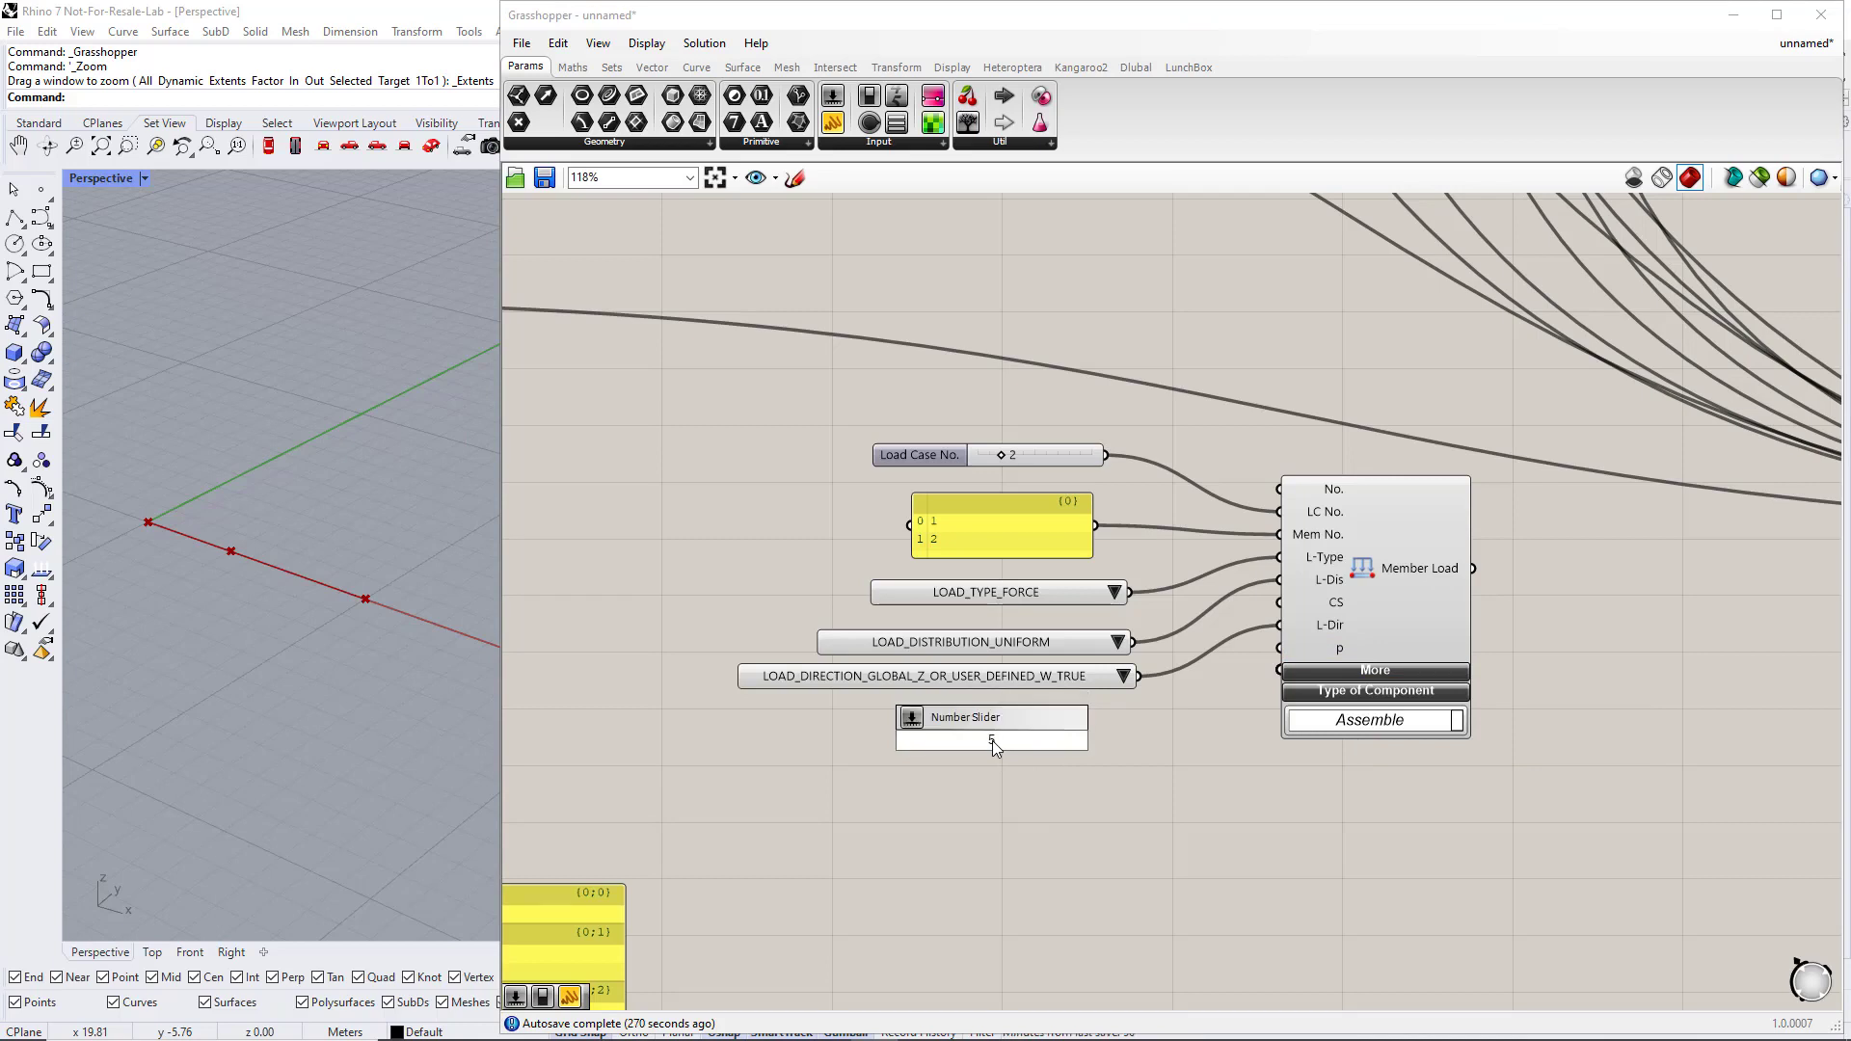
type("000")
key("Return")
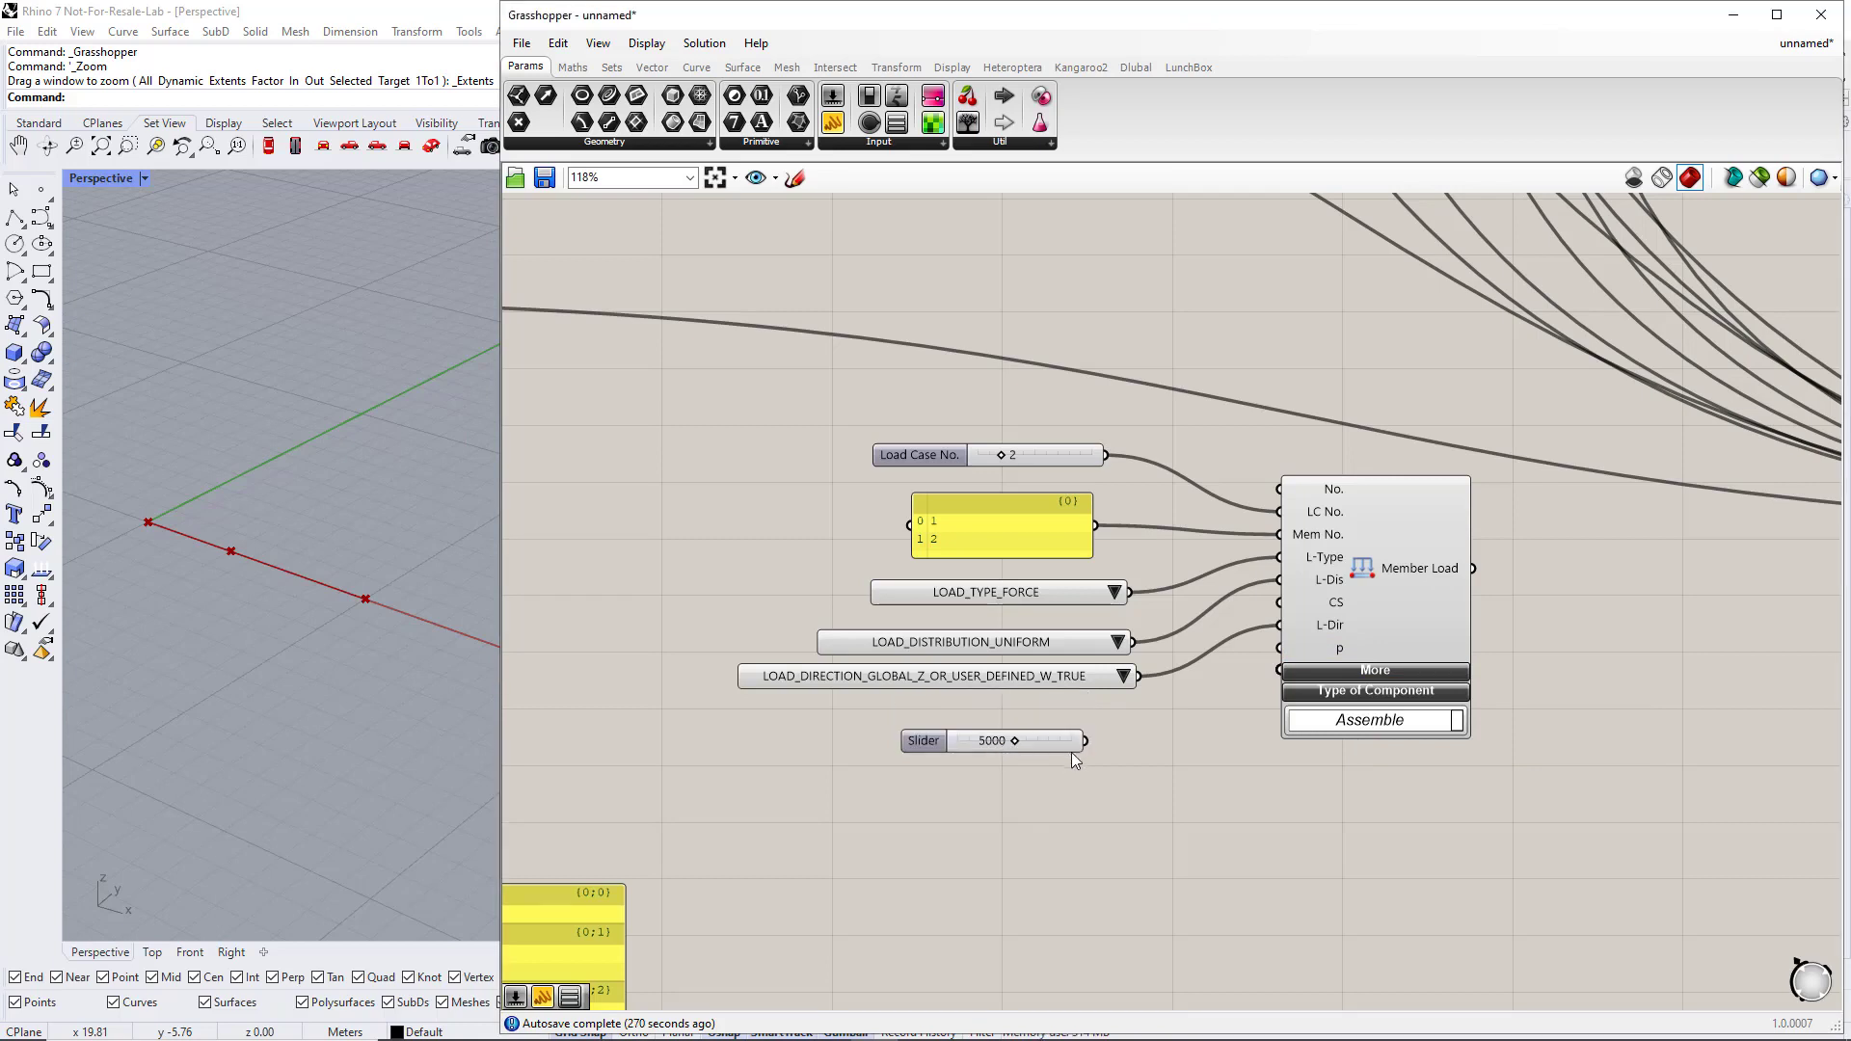
left_click_drag(1085, 740, 1278, 648)
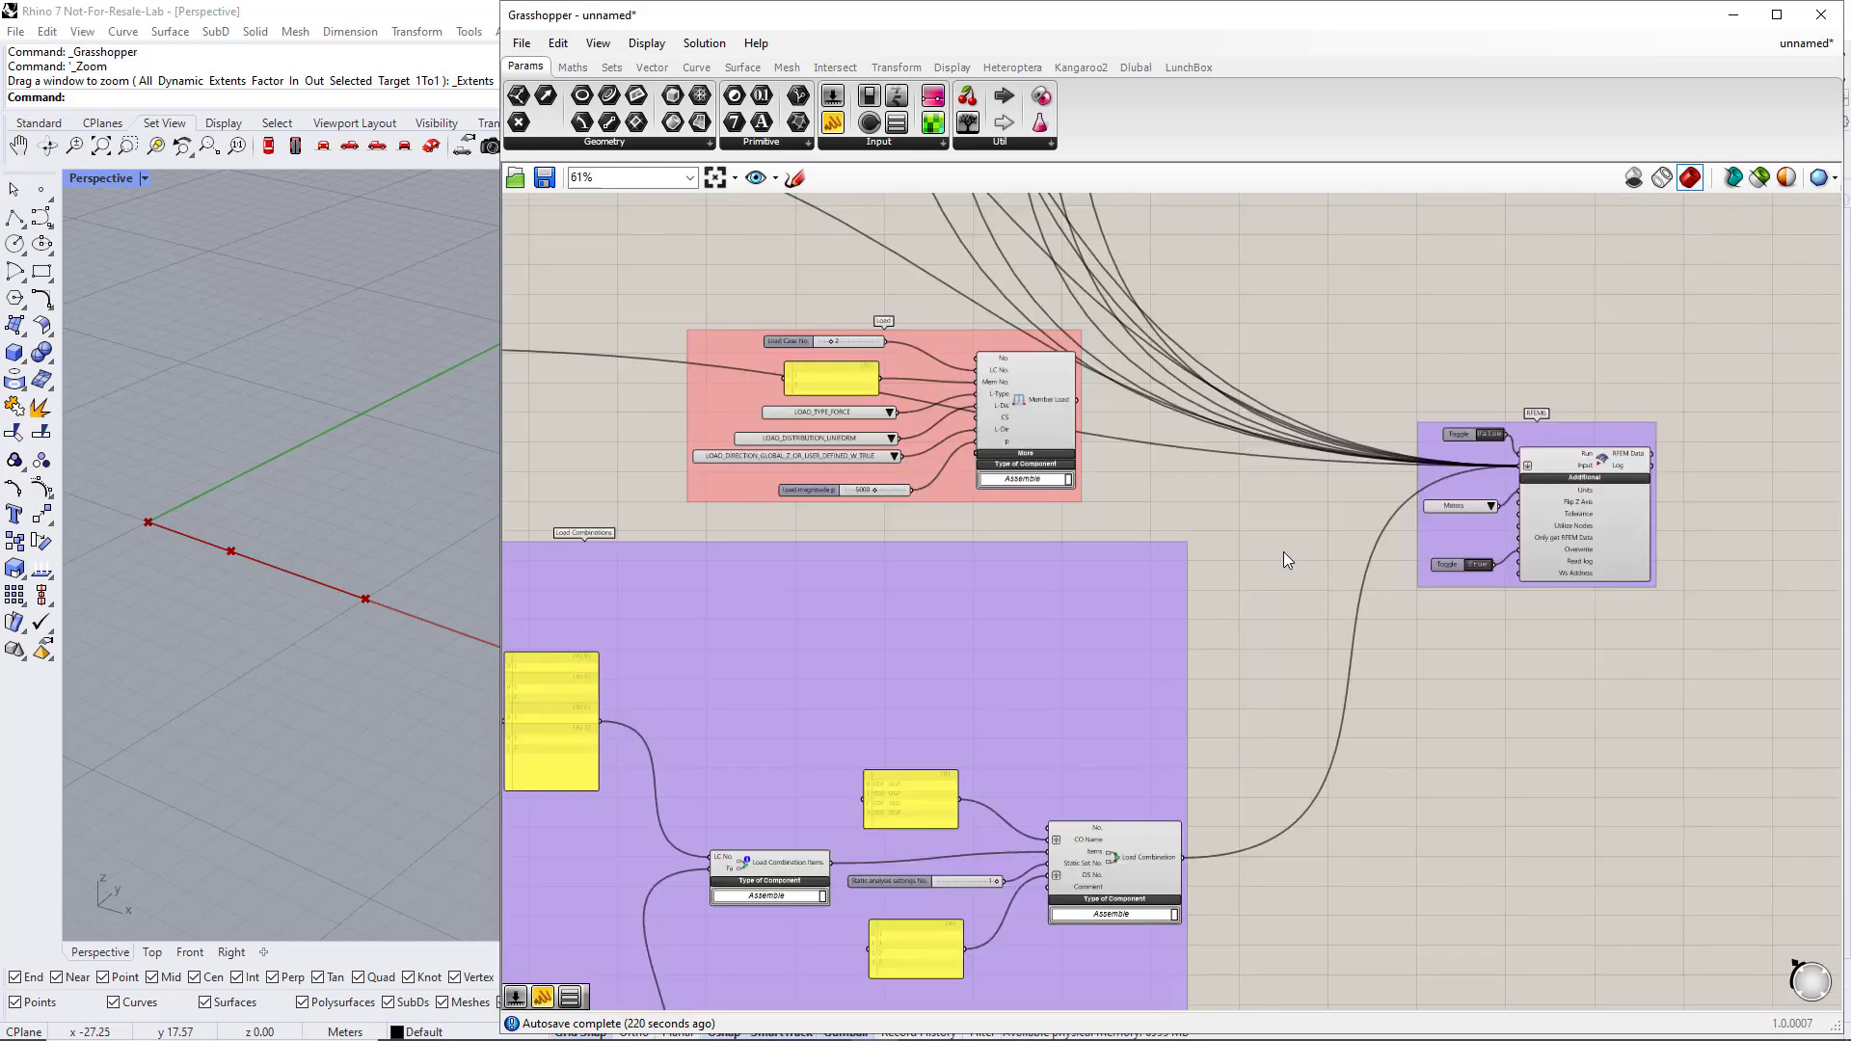
- Connect the Member Load output to the Input of the RFEM6 component, keeping the wires already attached
right_click_drag(1282, 551, 1178, 554)
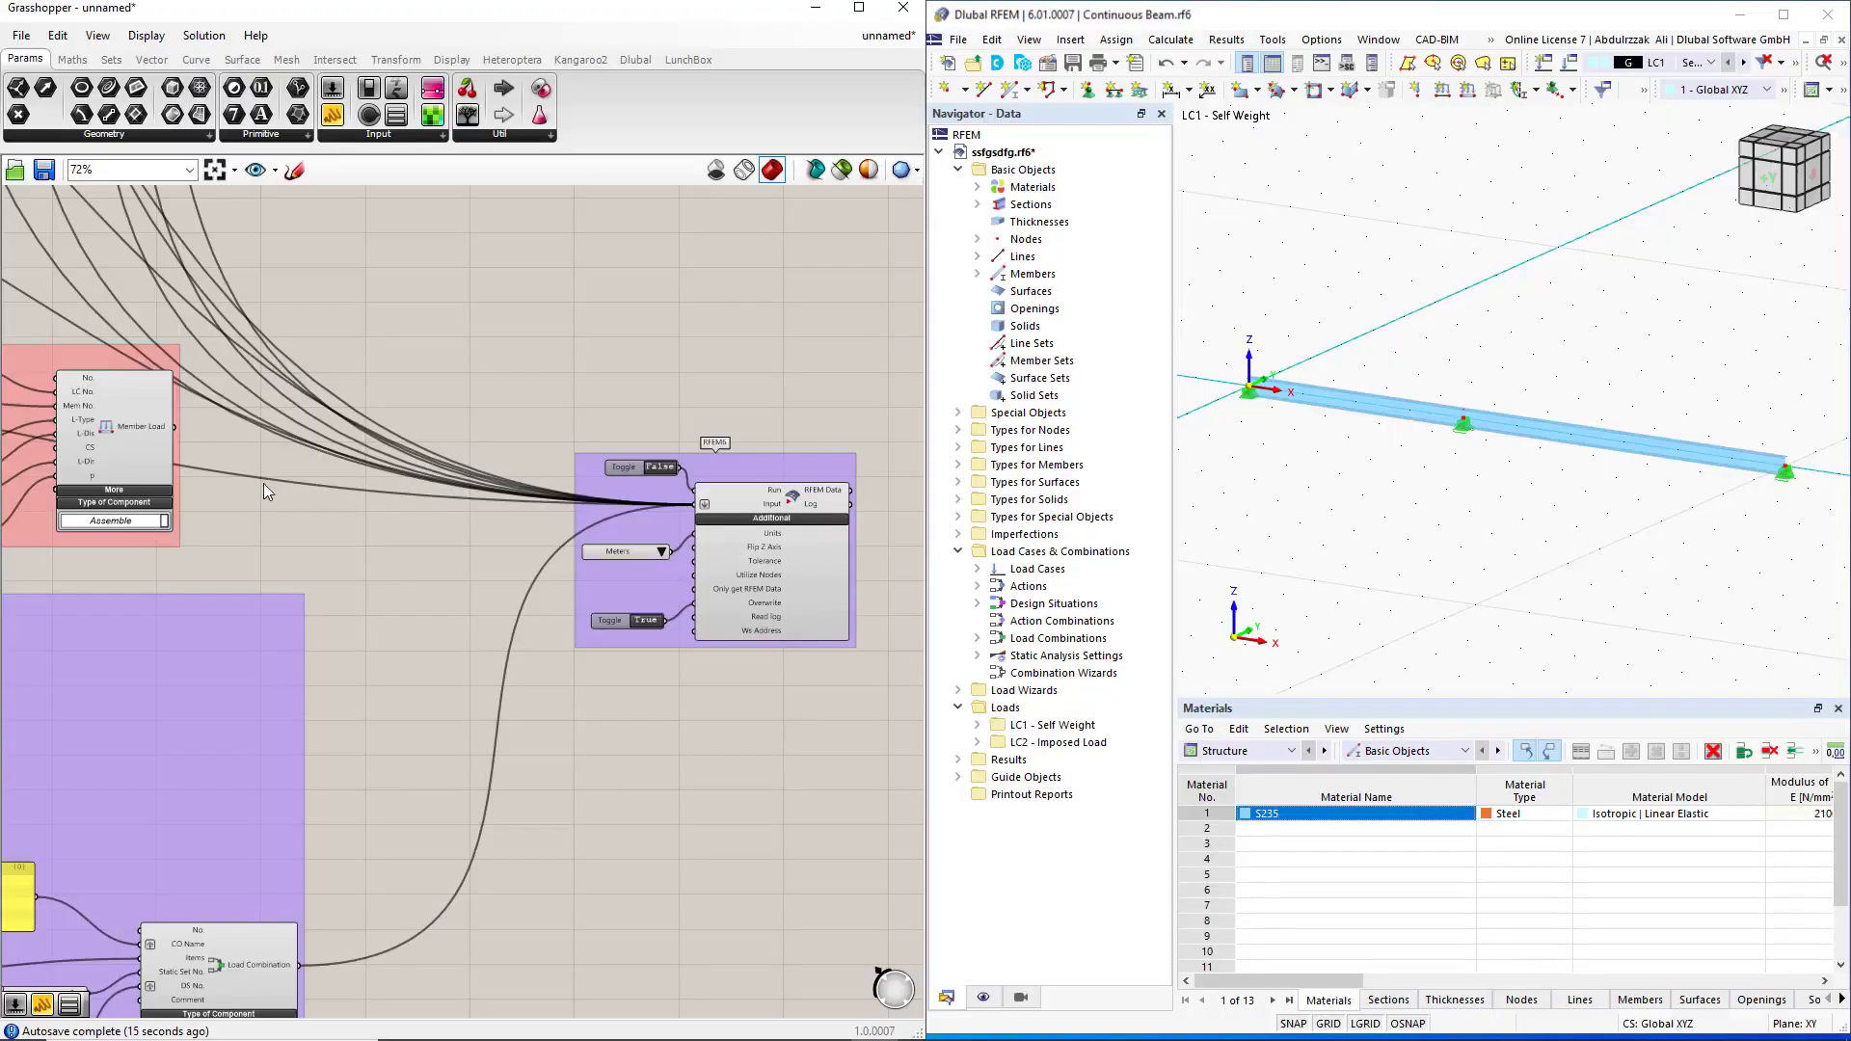
left_click_drag(263, 483, 694, 503, "shift")
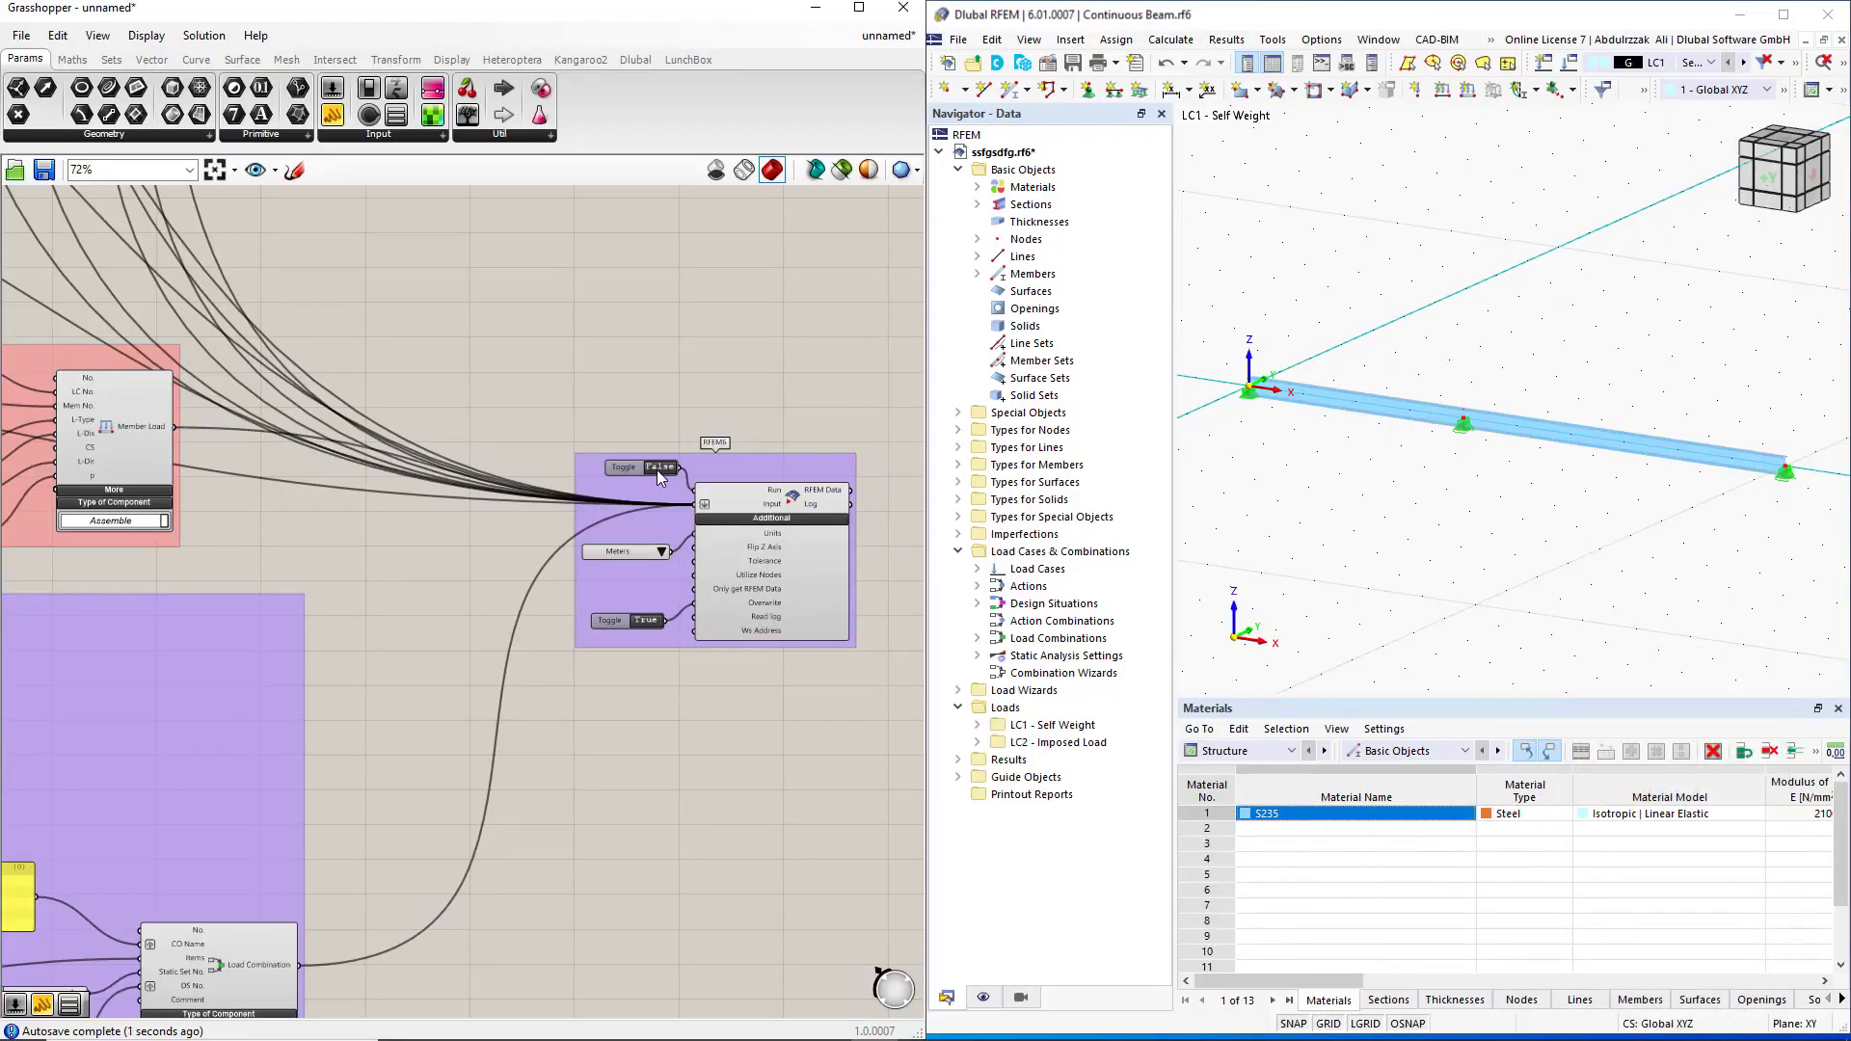
- Export the model to RFEM, abort the external connection, and display load case LC2 - Imposed Load
left_click(1533, 612)
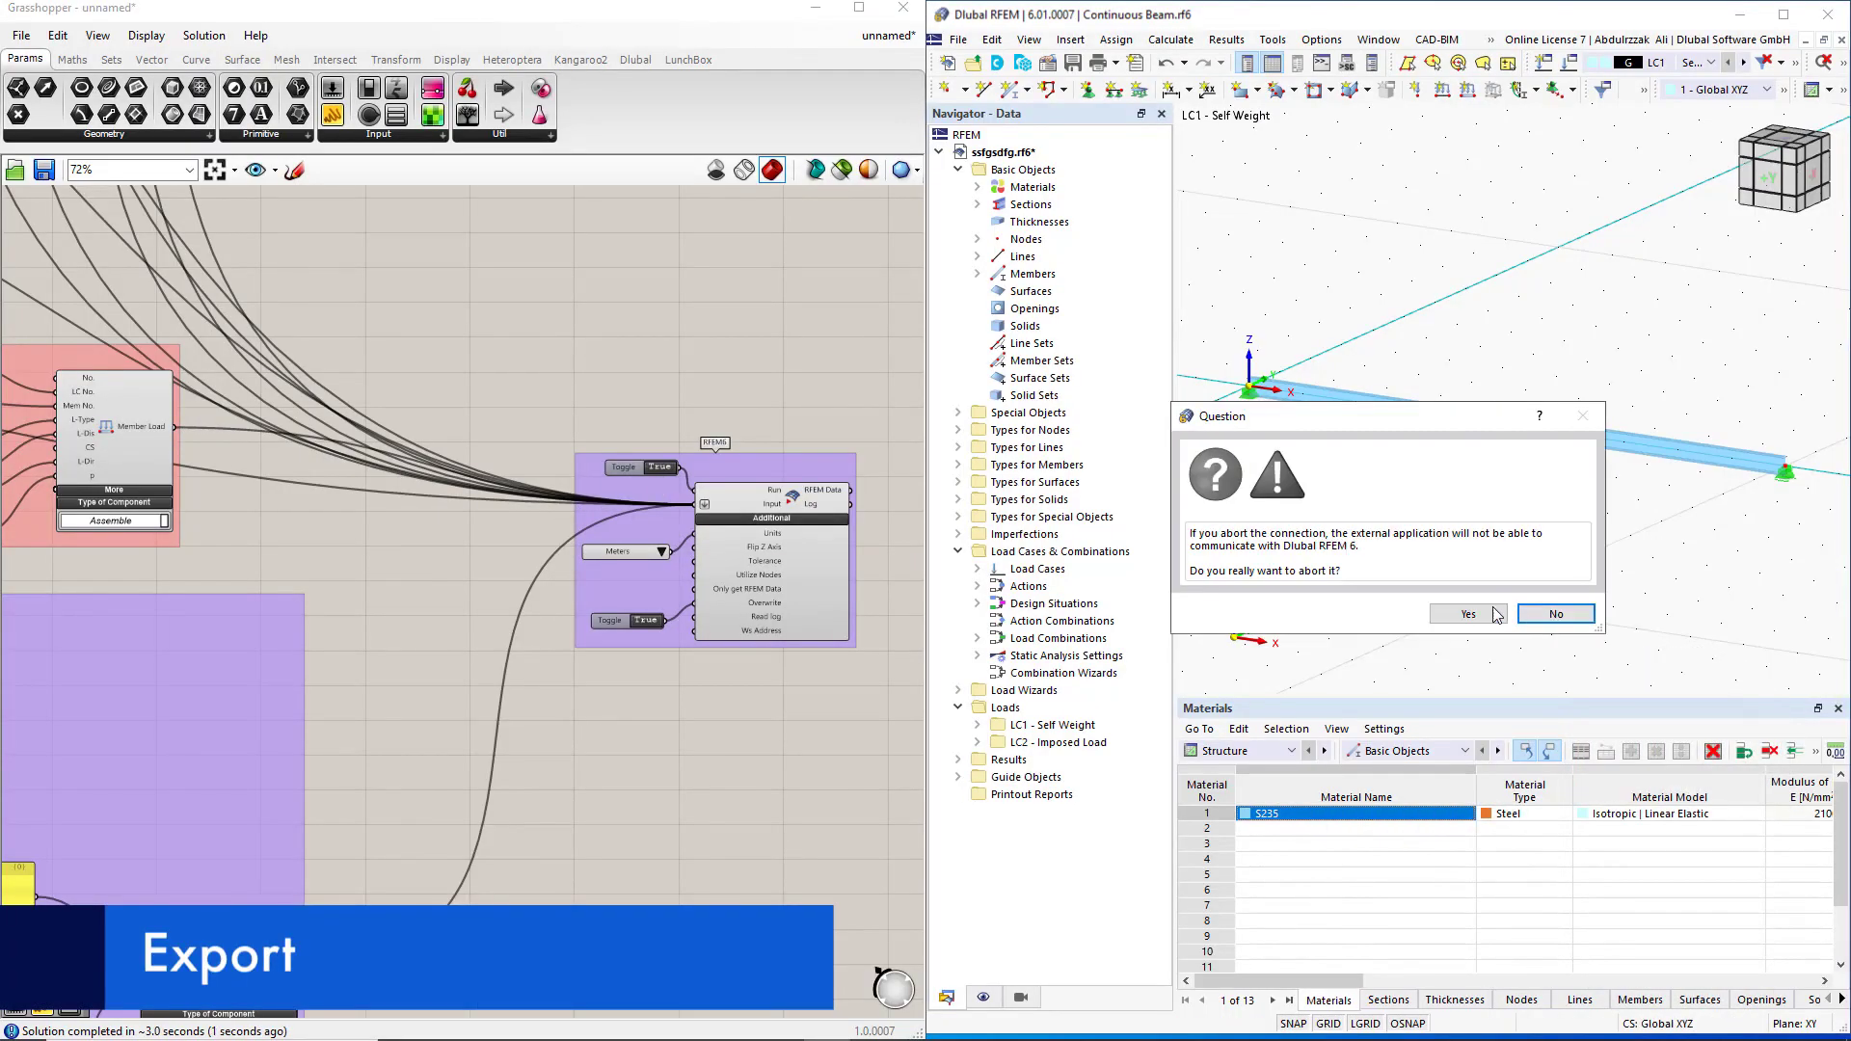
left_click(1710, 62)
left_click(1714, 96)
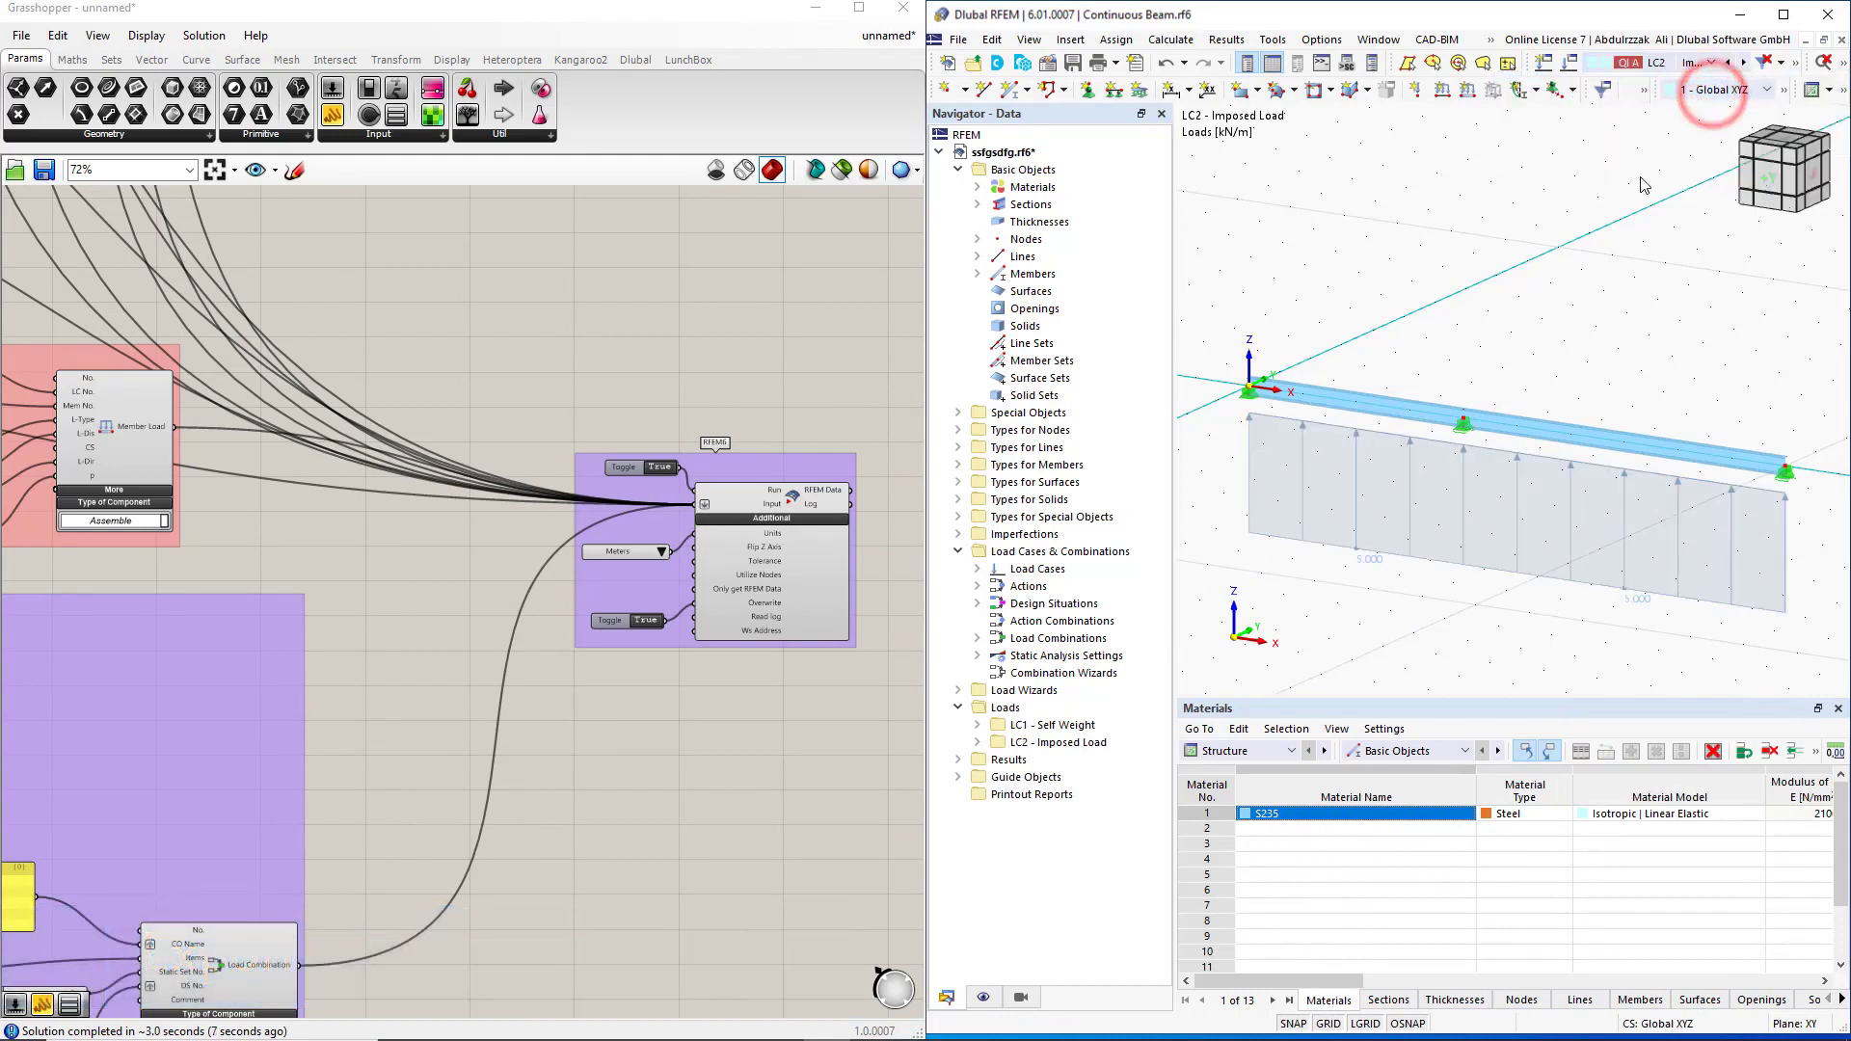
- Place a Negative operator component just below the load magnitude slider in the Load group
right_click_drag(460, 596, 824, 605)
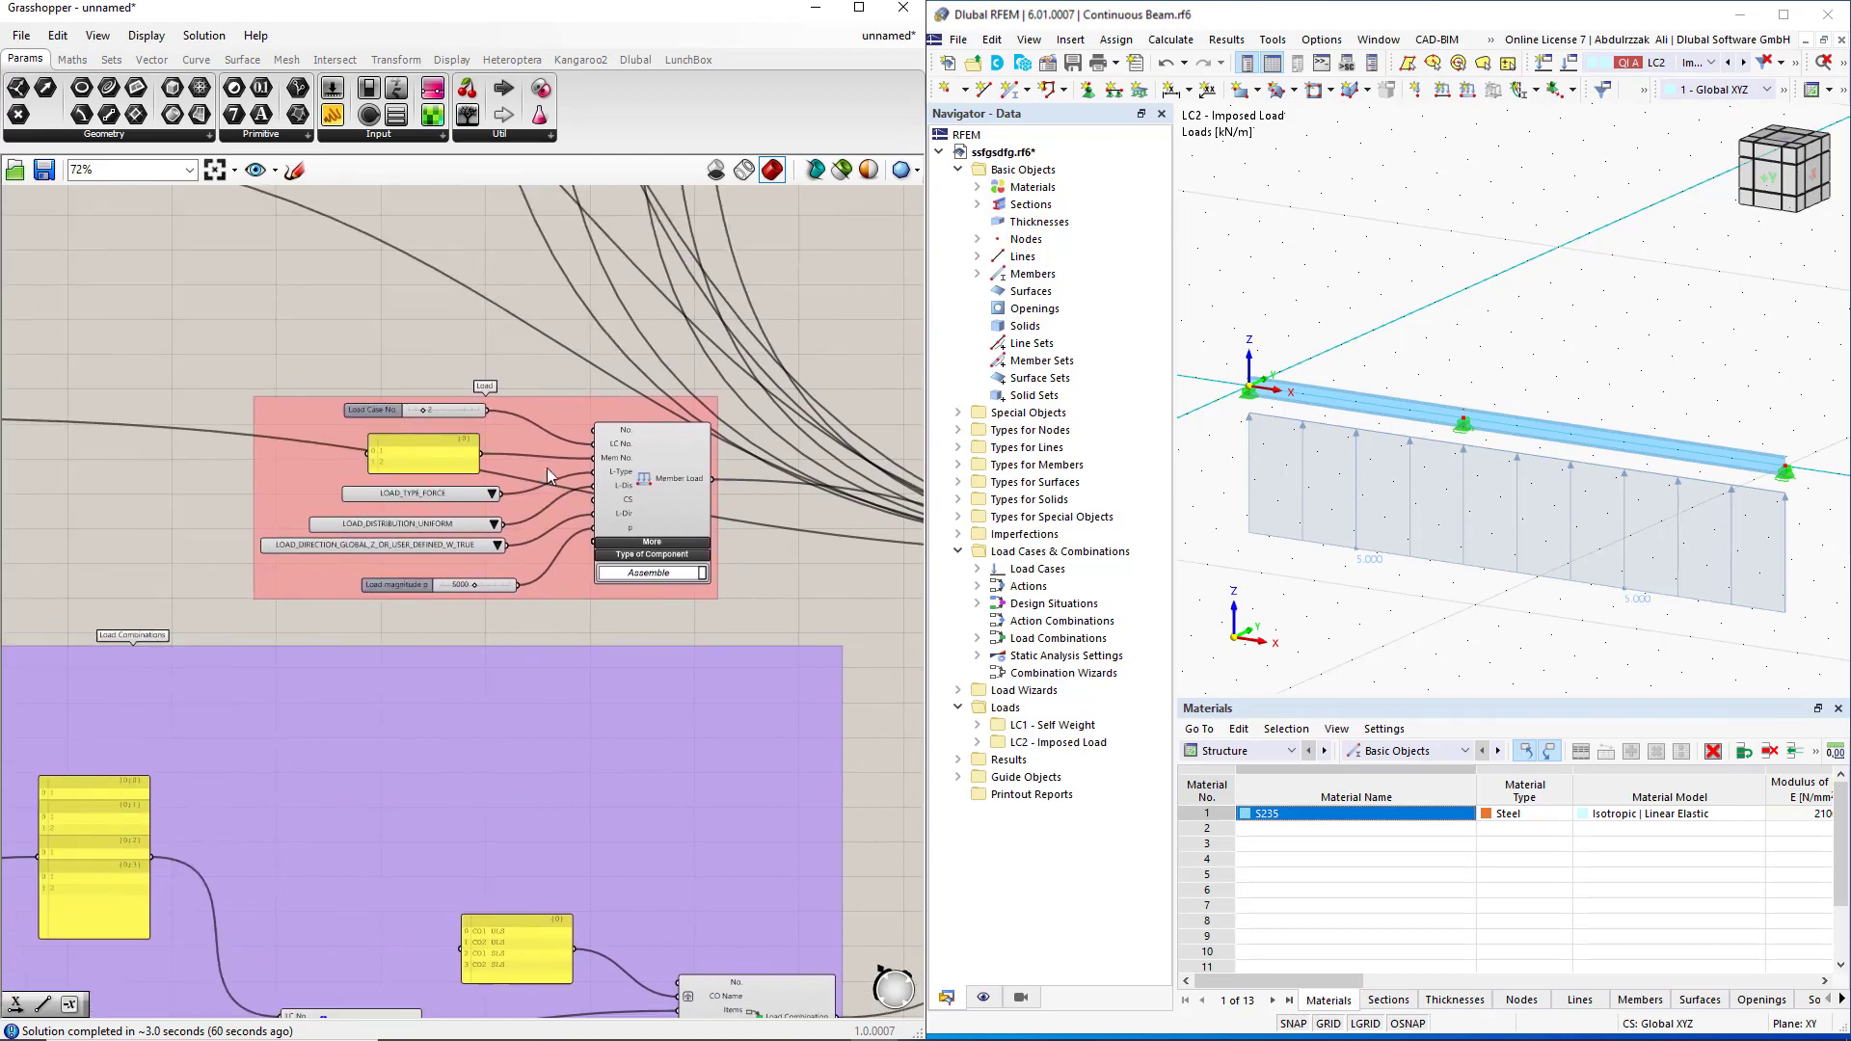
left_click(72, 59)
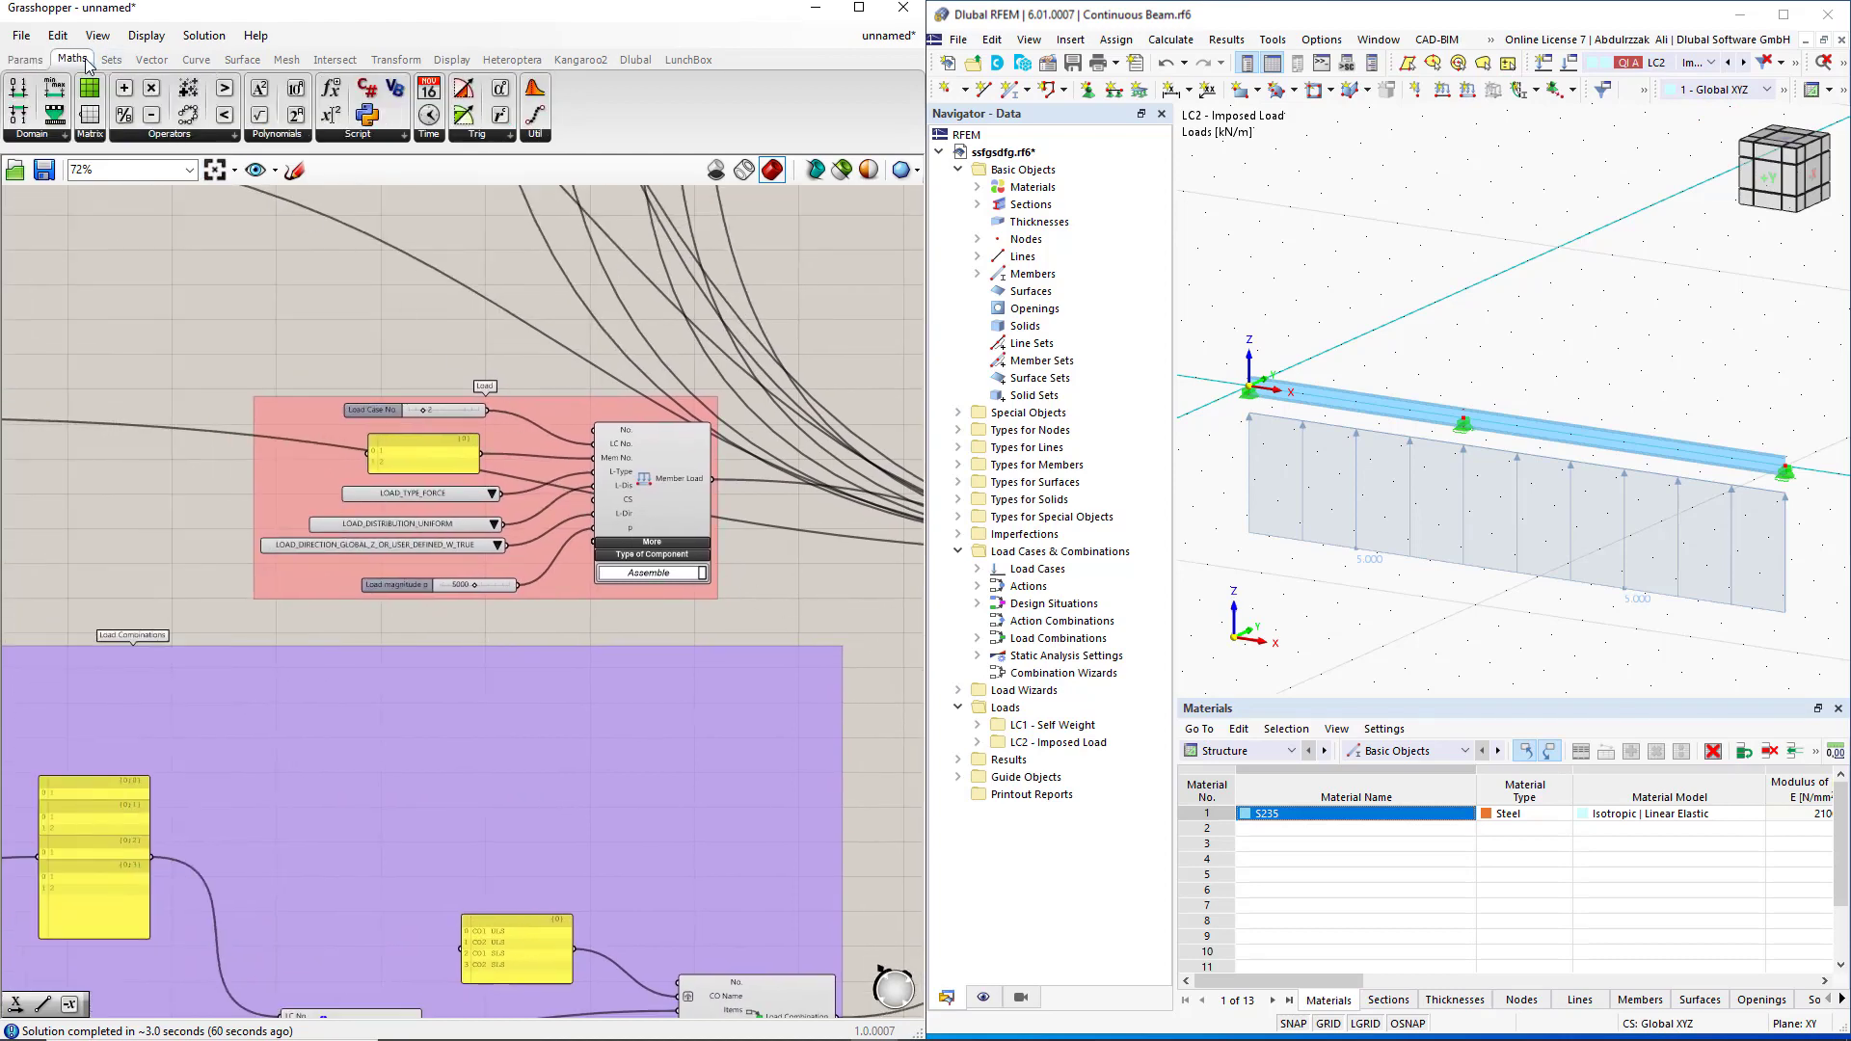
left_click(183, 135)
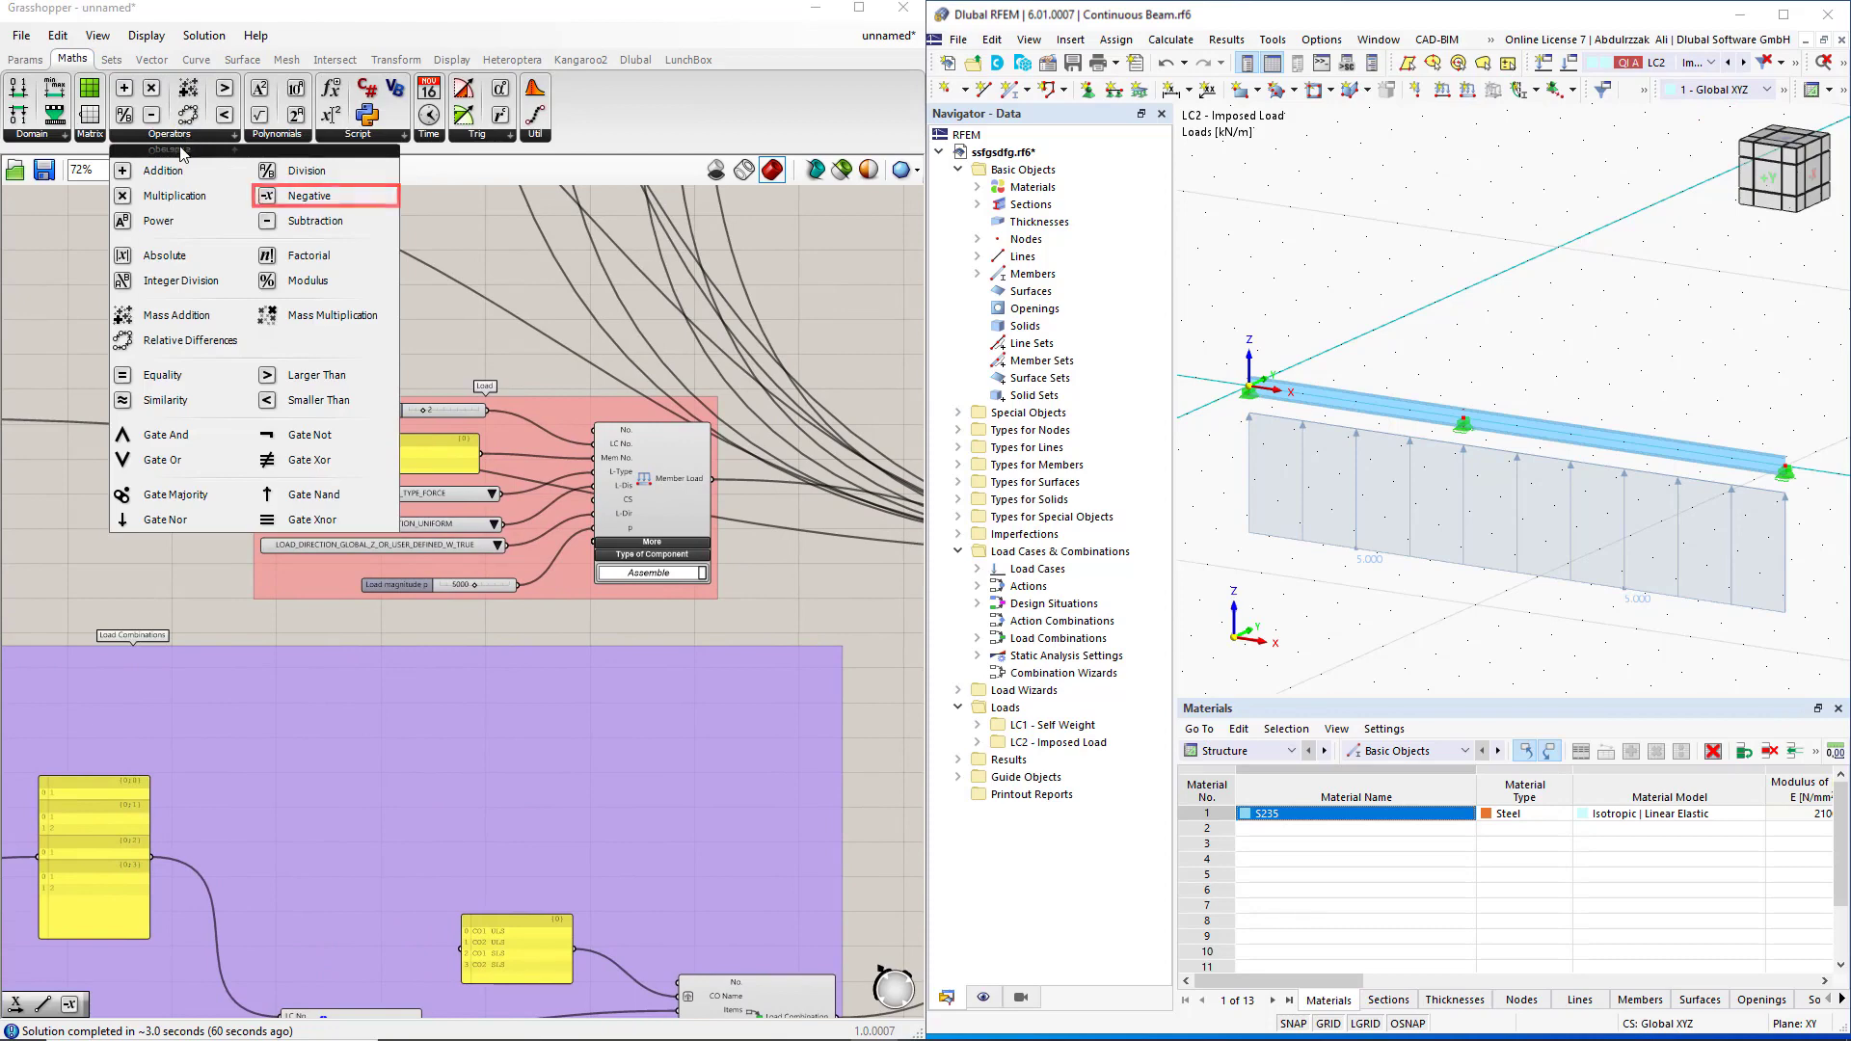
scroll(508, 661, "up", 3)
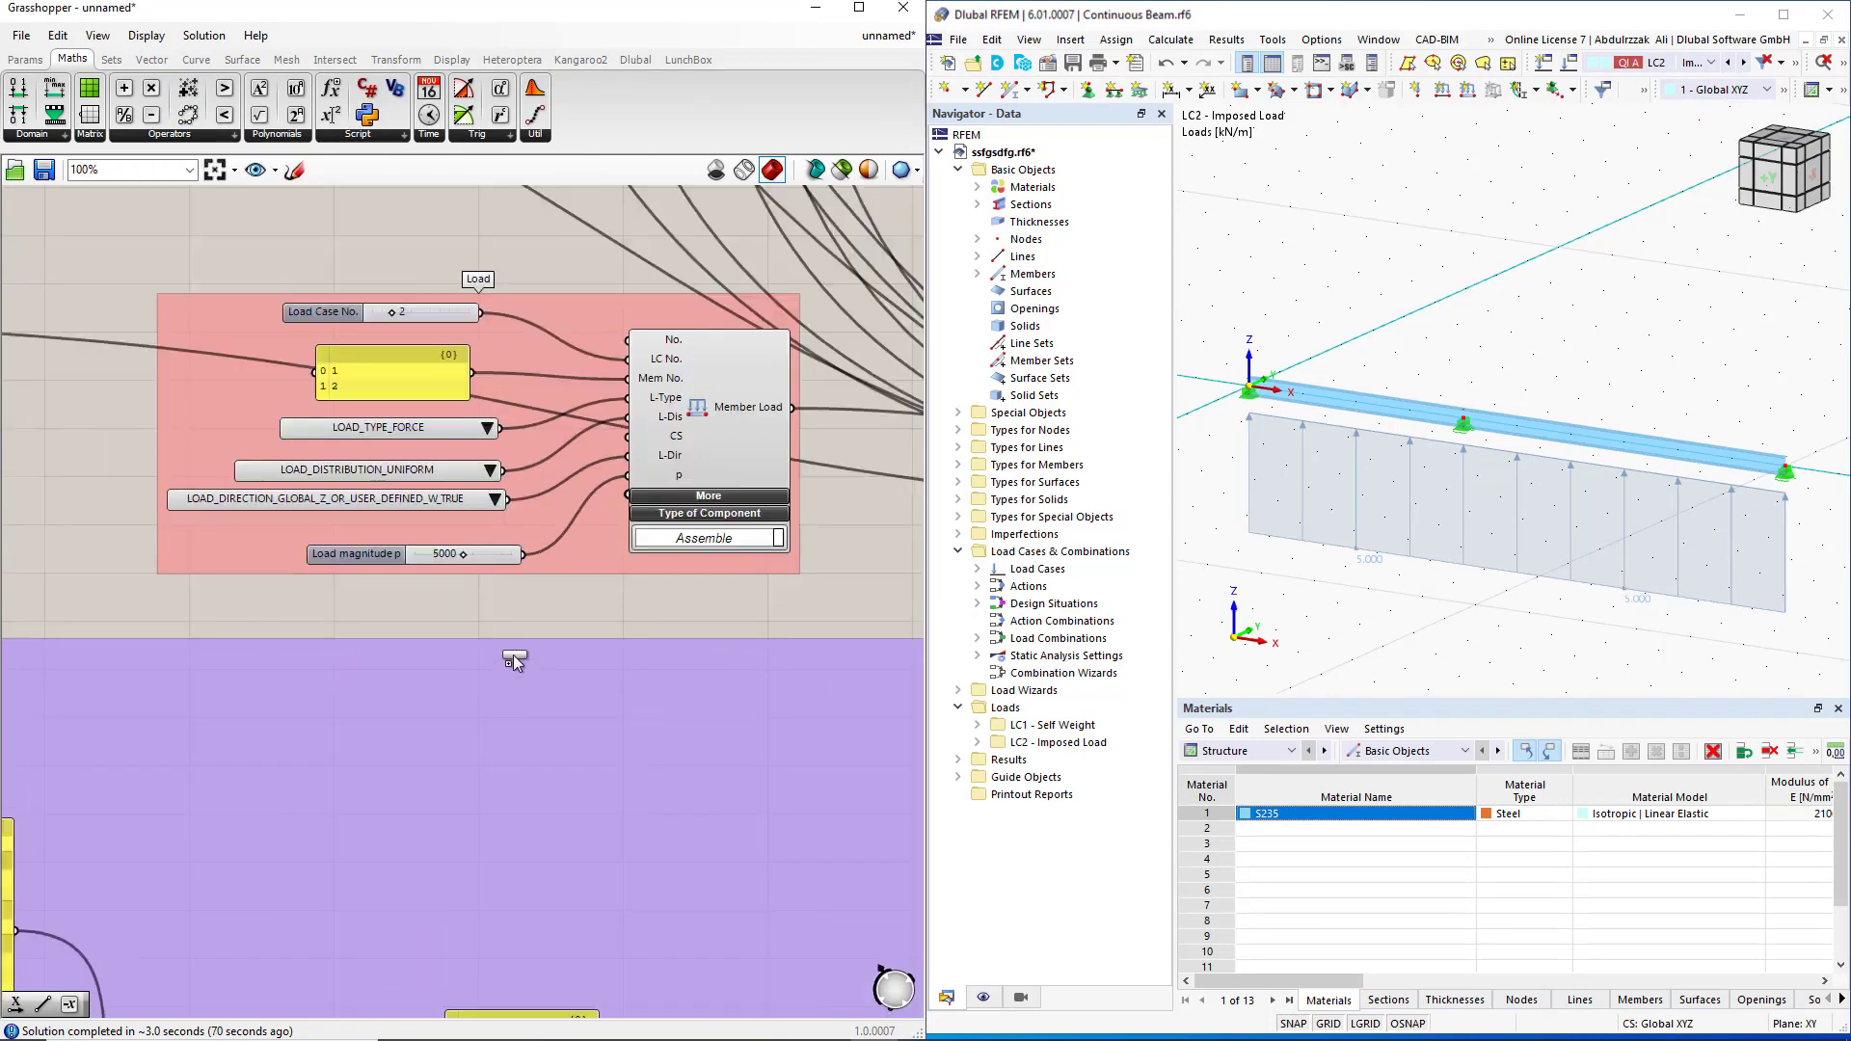
left_click_drag(531, 609, 530, 604)
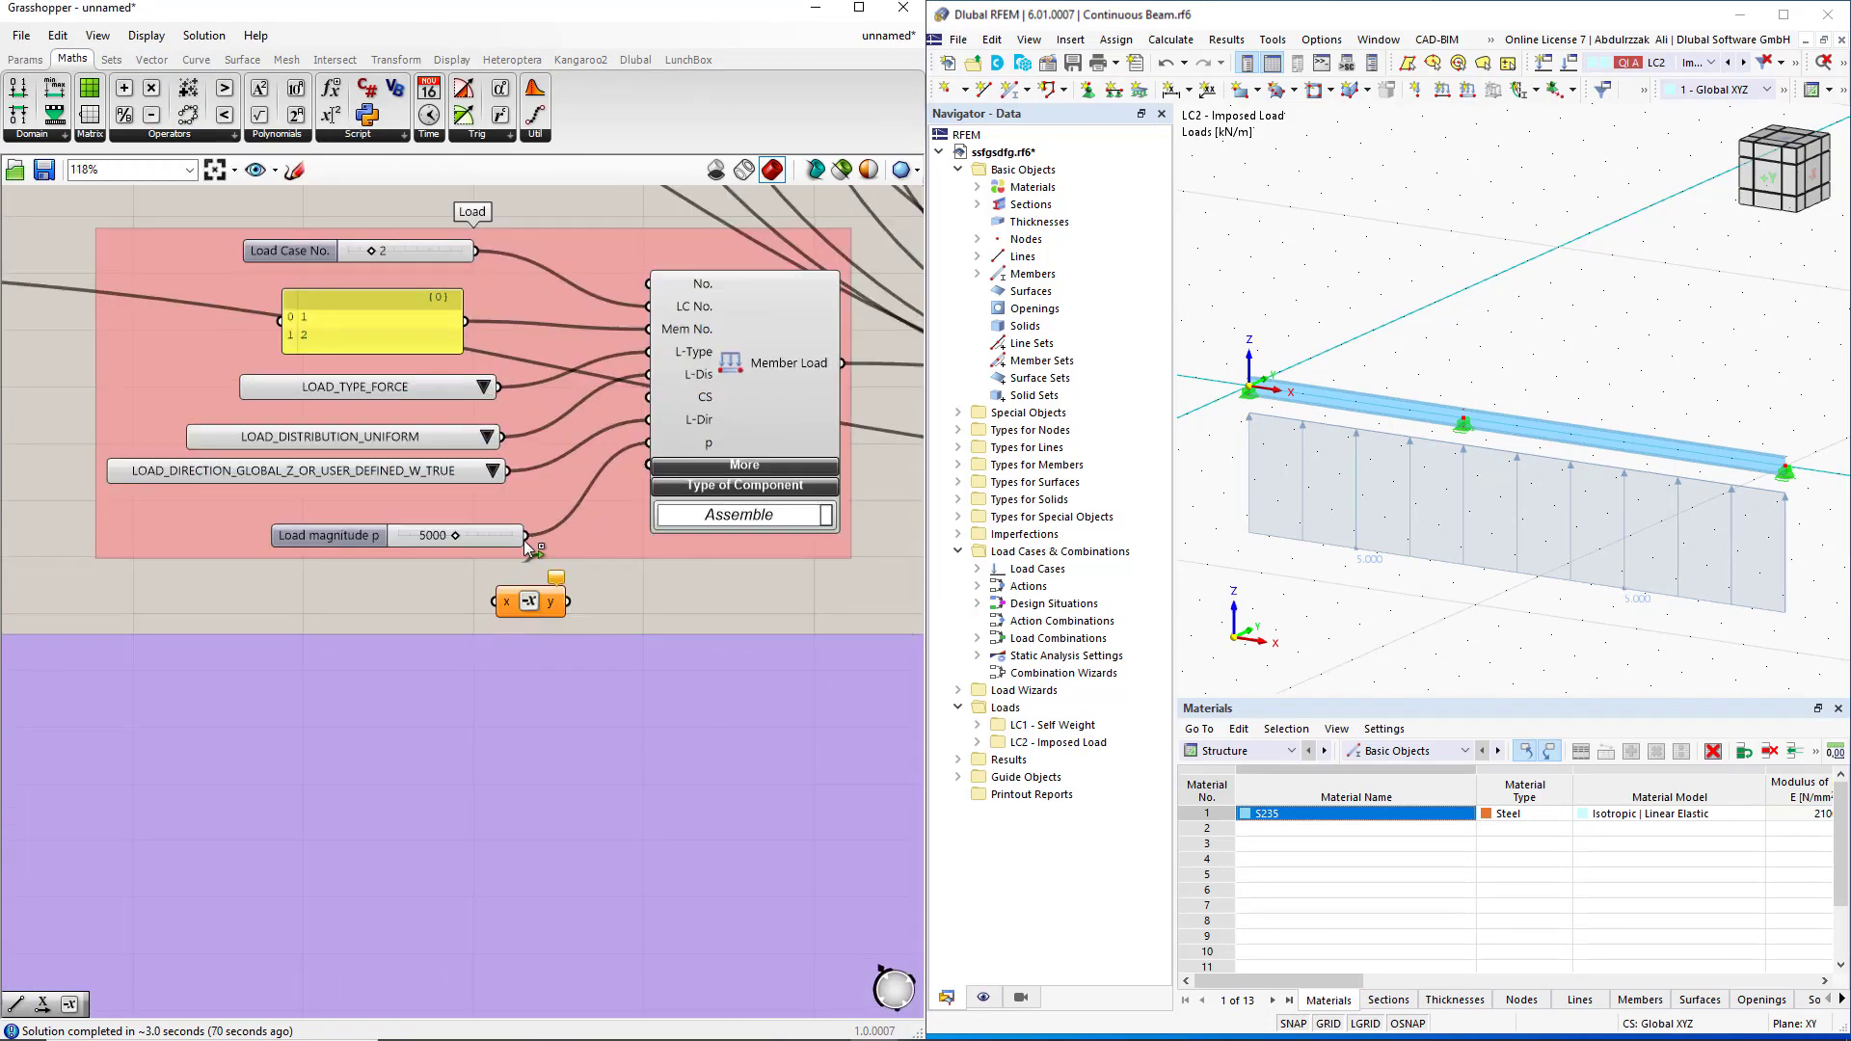
- Route the 5000 load magnitude slider through Negative into Member Load's p input, and abort RFEM's external connection after the export
left_click_drag(525, 535, 656, 445)
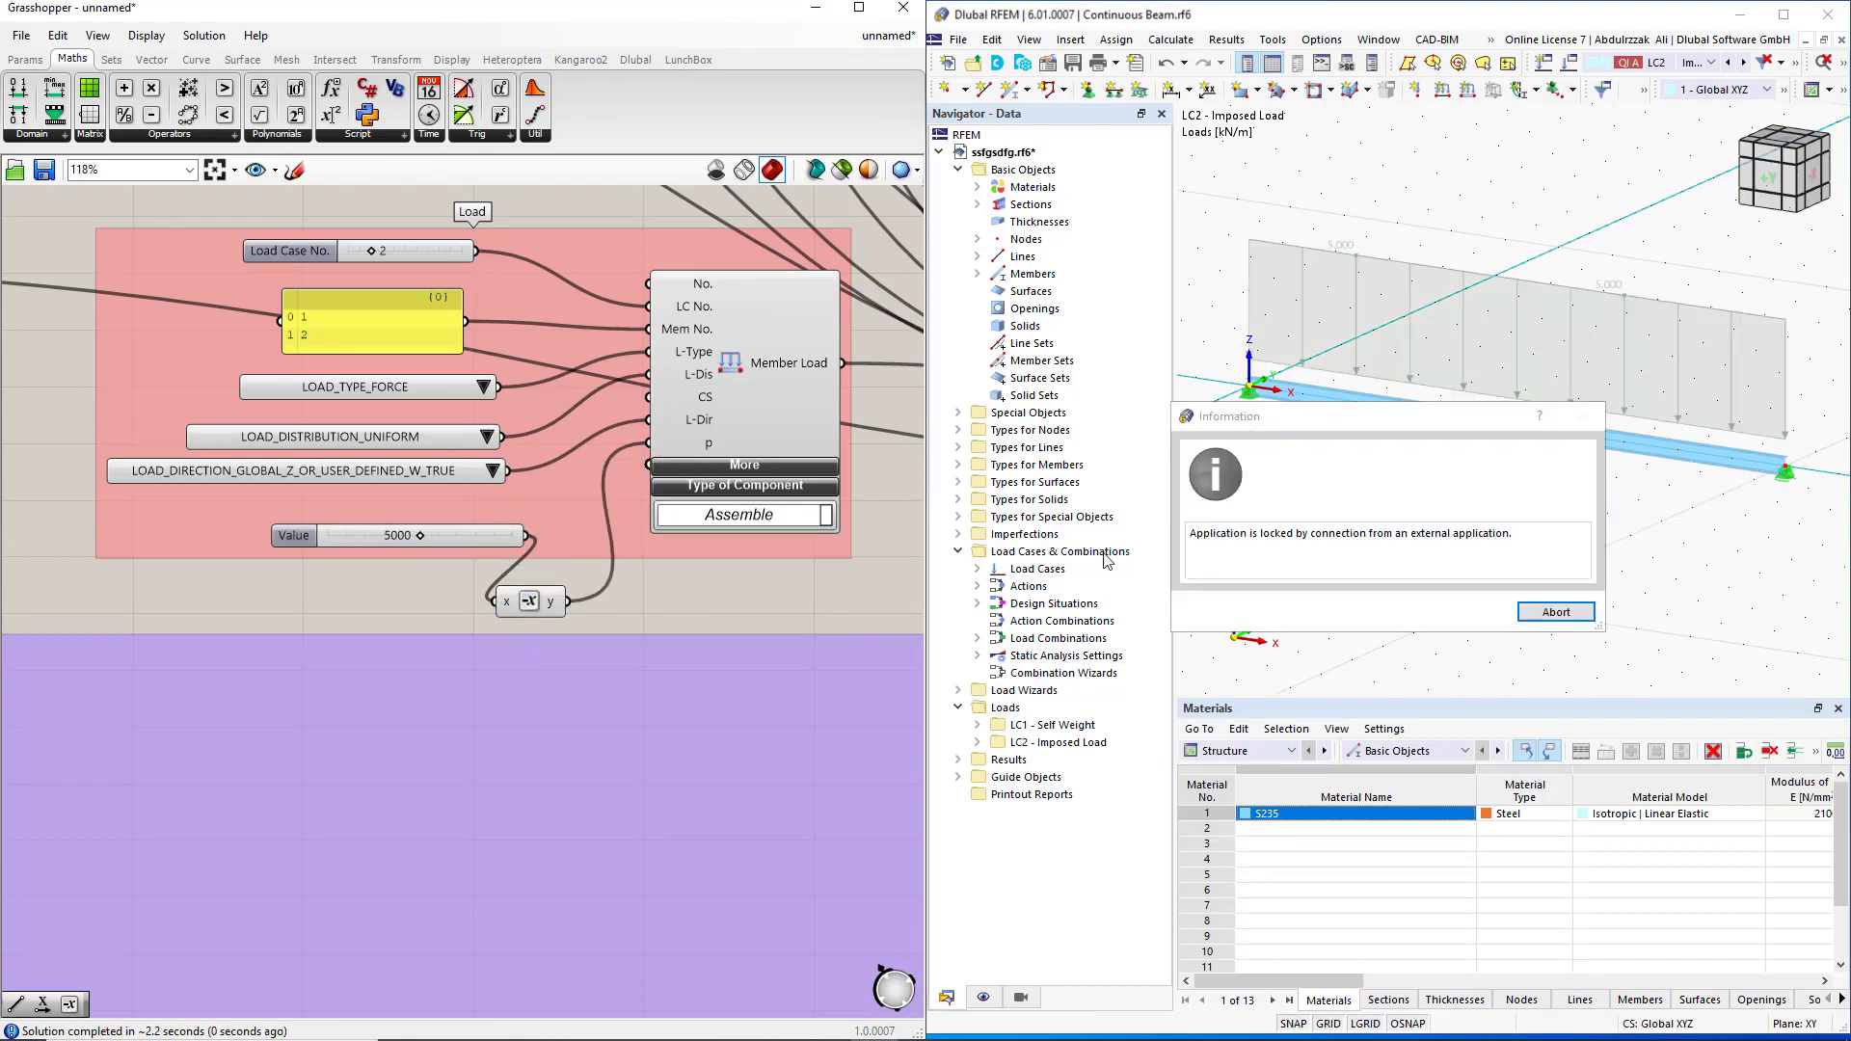
left_click(1553, 623)
left_click(1475, 627)
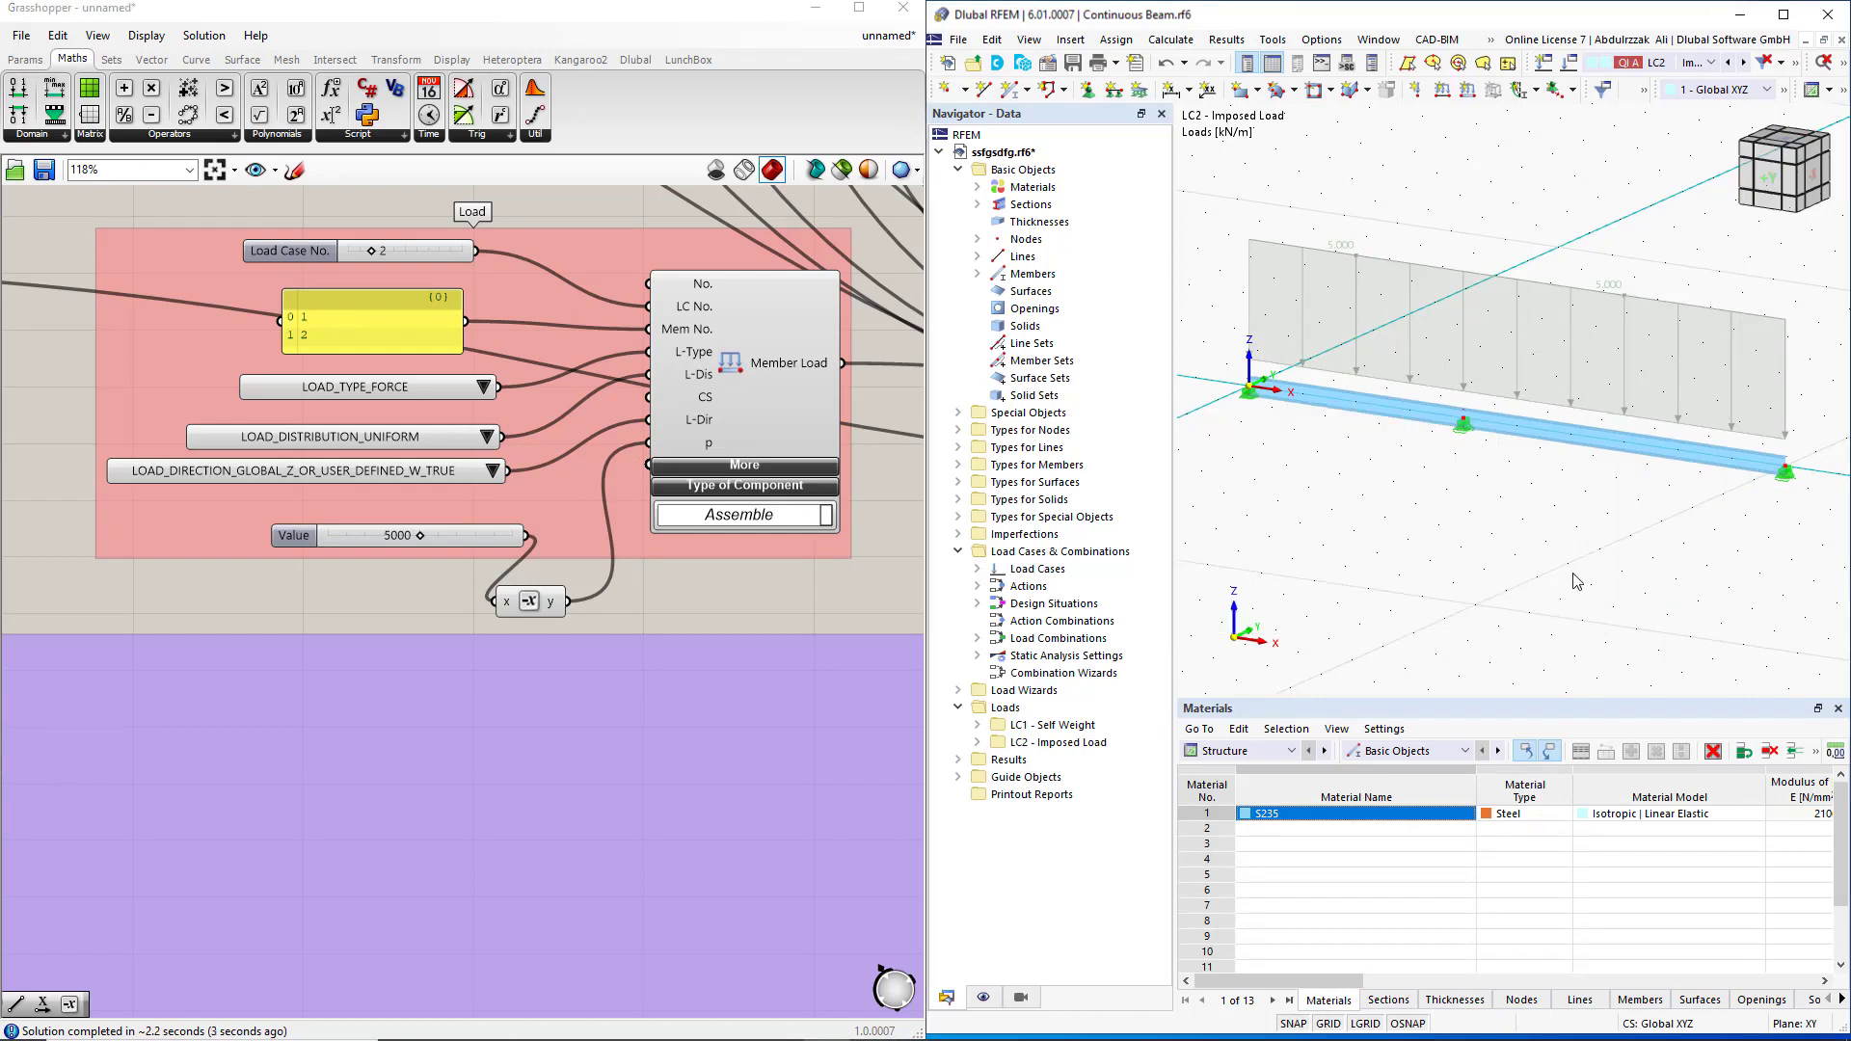